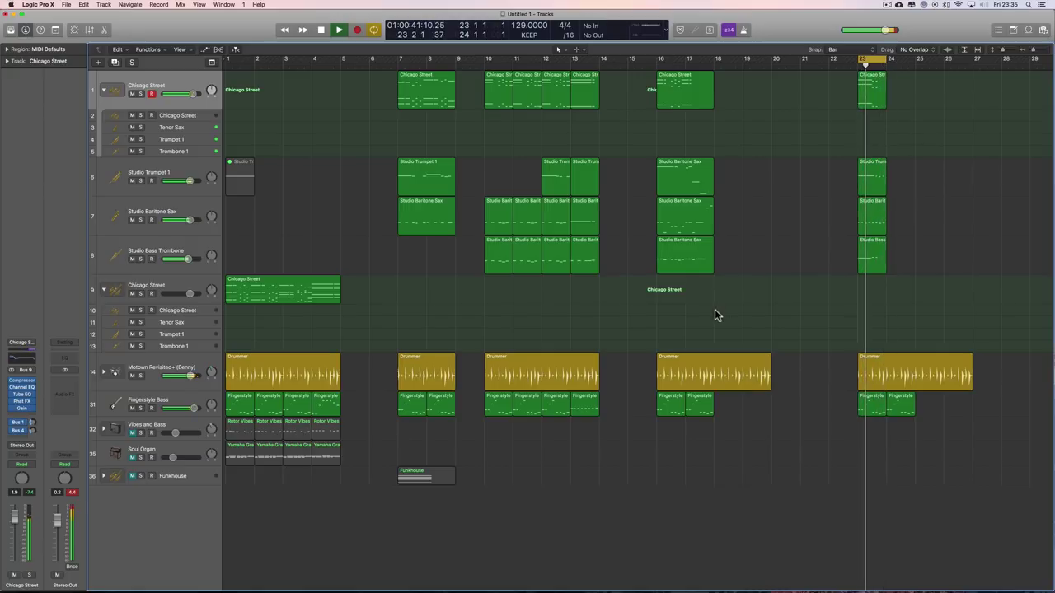
Step: Set the cycle range to the Chicago Street region at bar 16 and play it back
key(space)
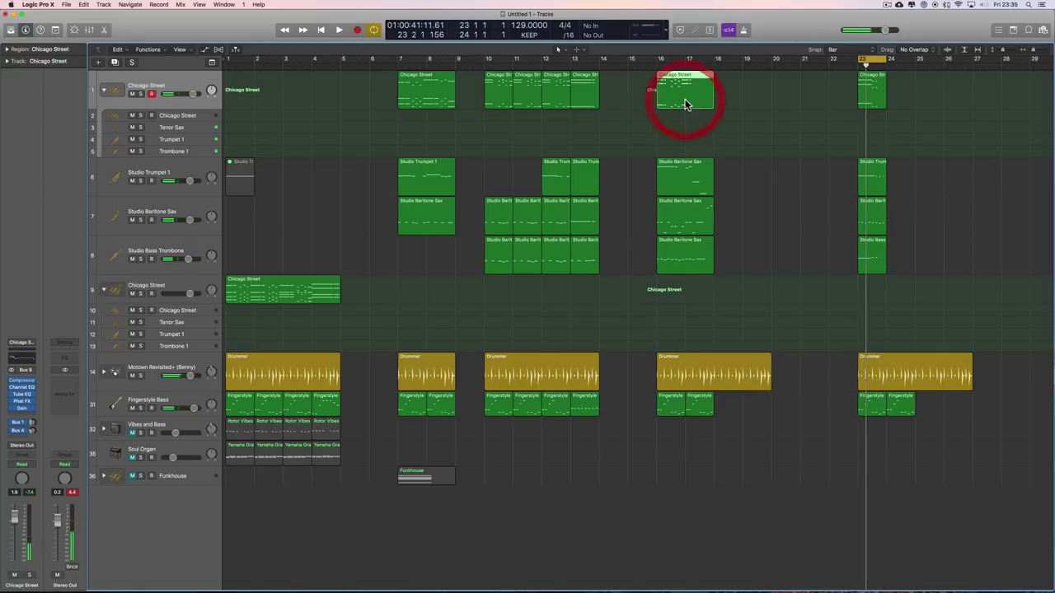
key(u)
key(space)
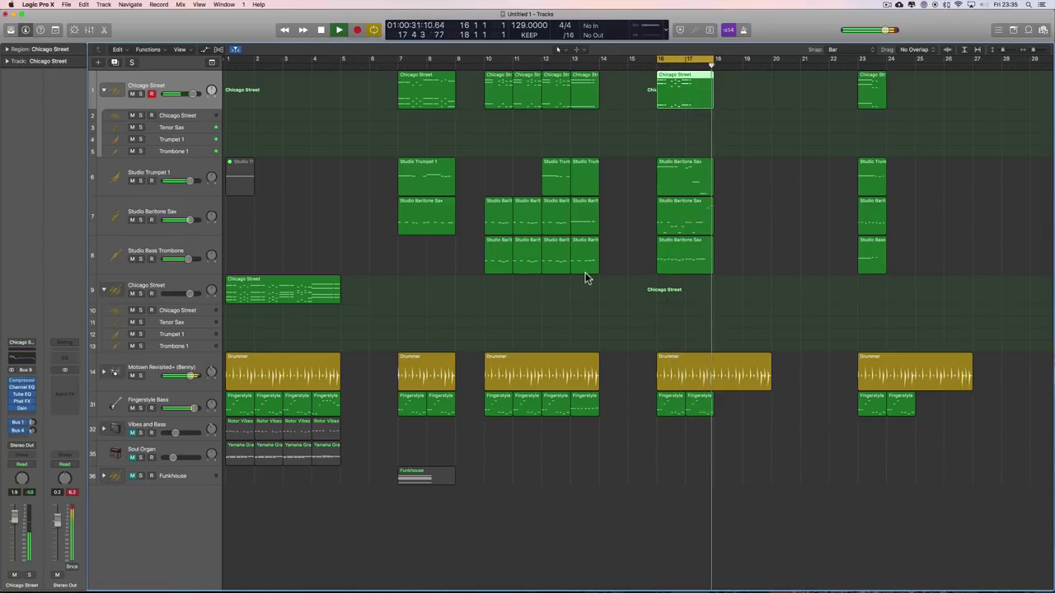
Step: Set the cycle range to the four-bar Drummer region at bar 10 and play that section back
click(542, 367)
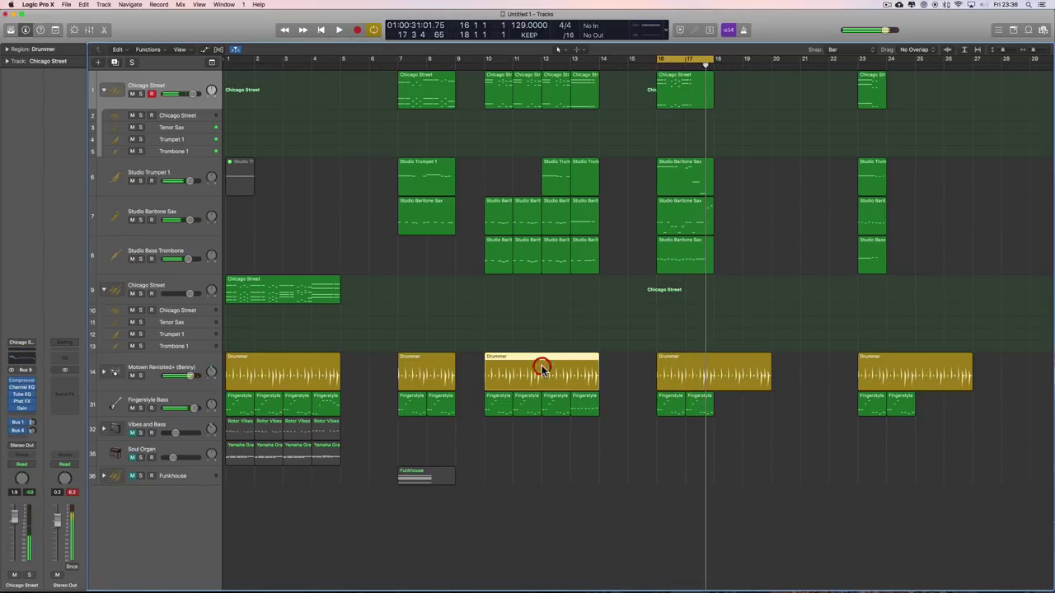
key(super+u)
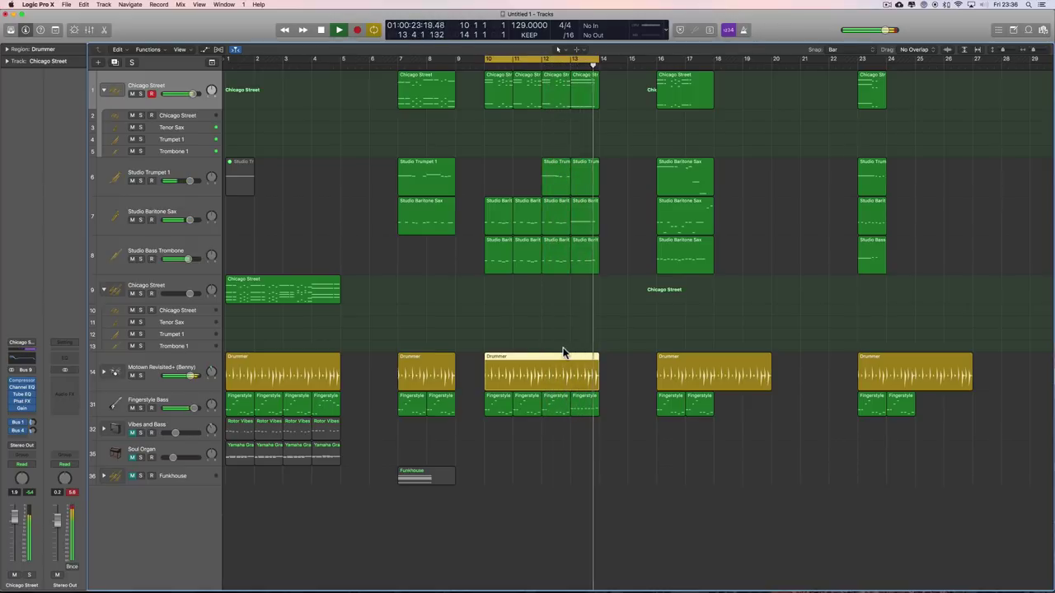
key(space)
Step: Set the cycle range to the Chicago Street region at bar 7 and play that section back
click(420, 105)
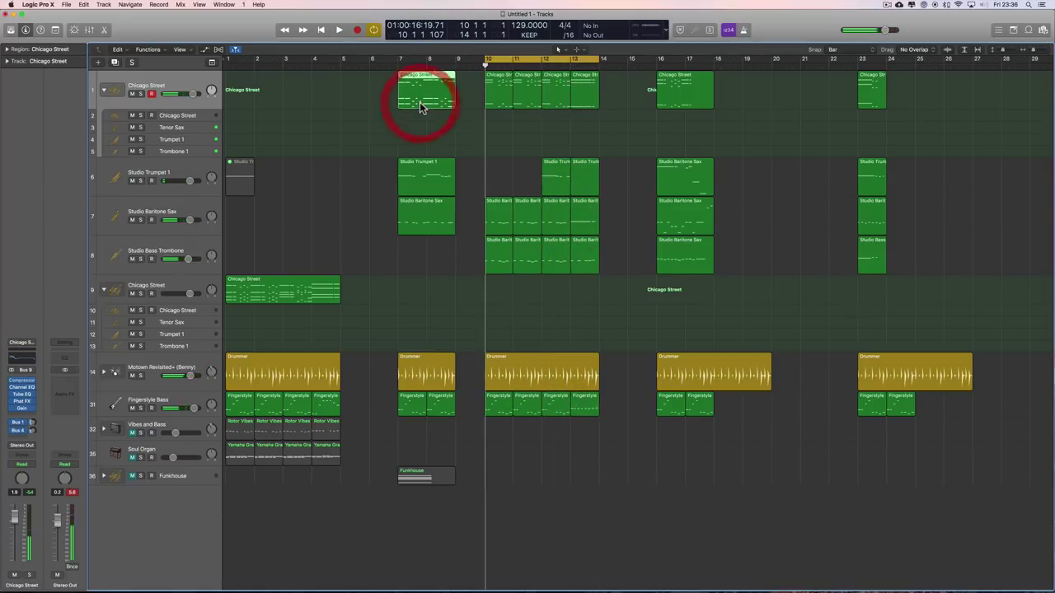
key(super+u)
key(space)
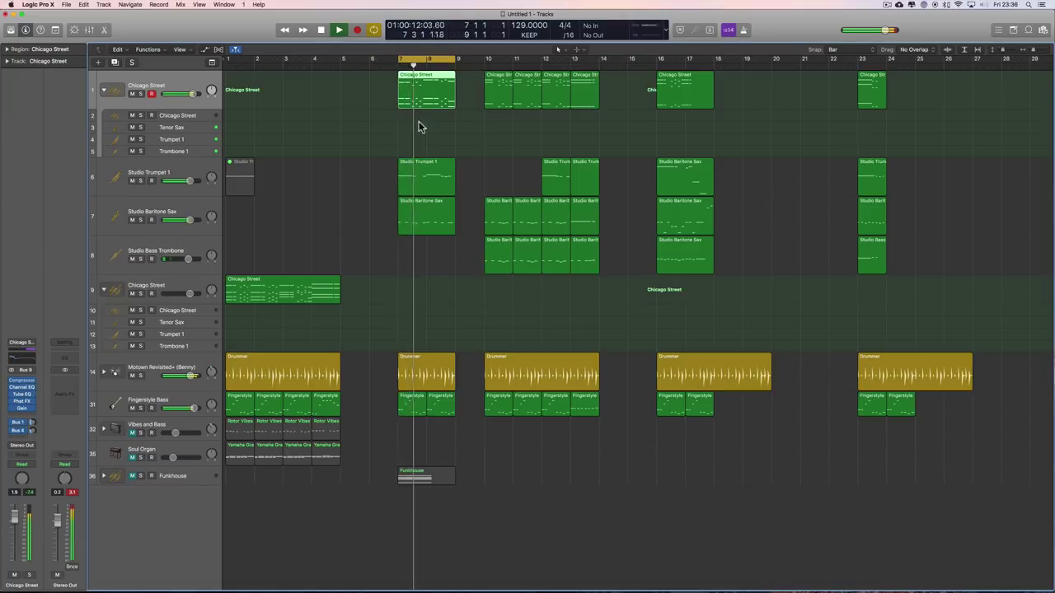
click(372, 140)
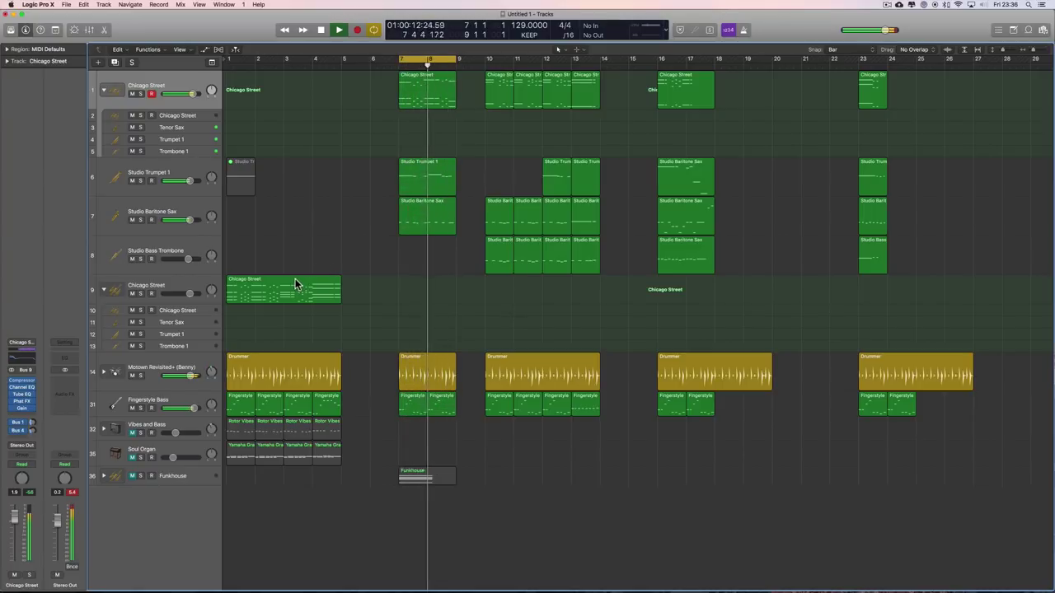
Step: Set the cycle range to the four-bar Chicago Street region at bar 1, play it back and stop
click(279, 294)
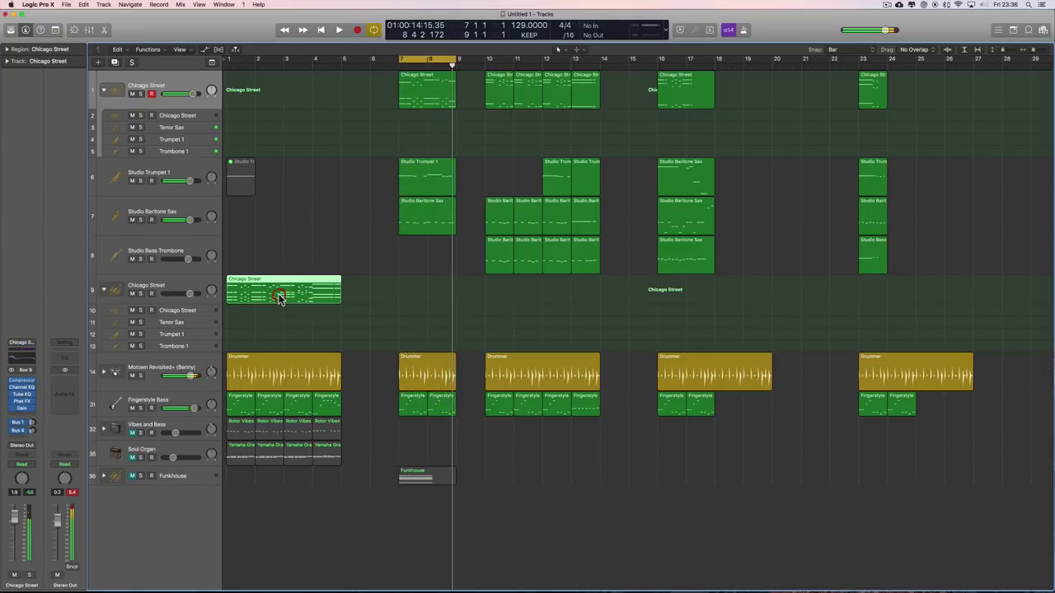
key(super+u)
key(space)
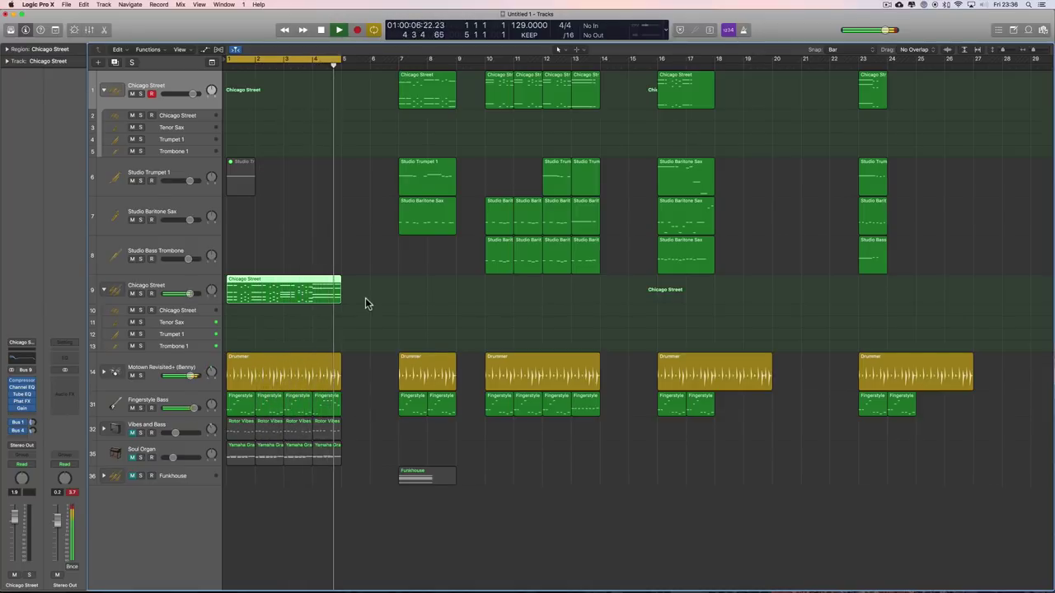
key(space)
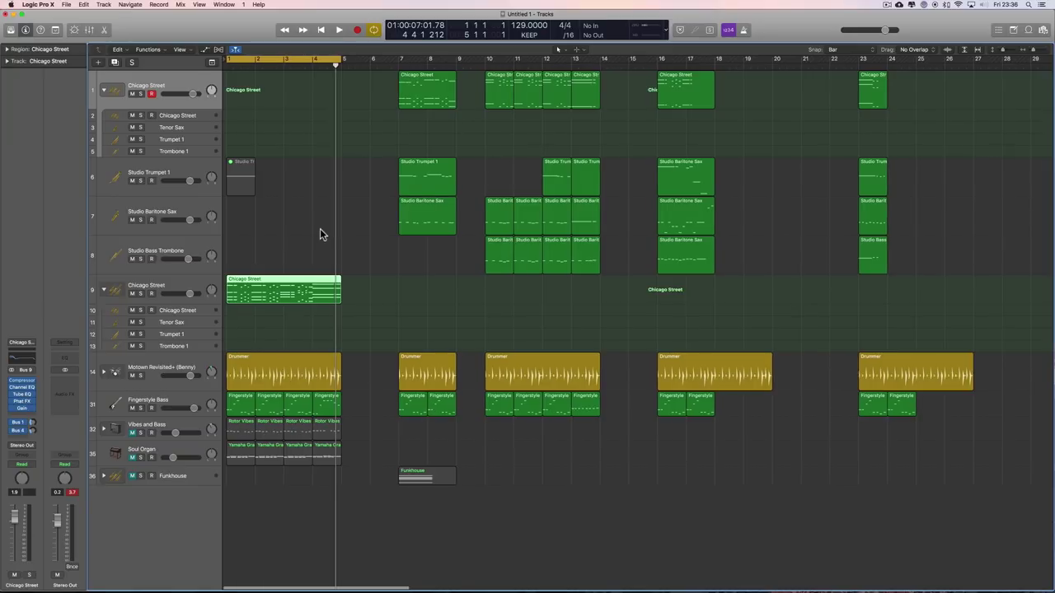
Step: Copy the Drummer region and both Fingerstyle Bass regions from bar 23 to bar 30, and set a one-bar cycle range at bar 30
scroll(780, 239, right, 15)
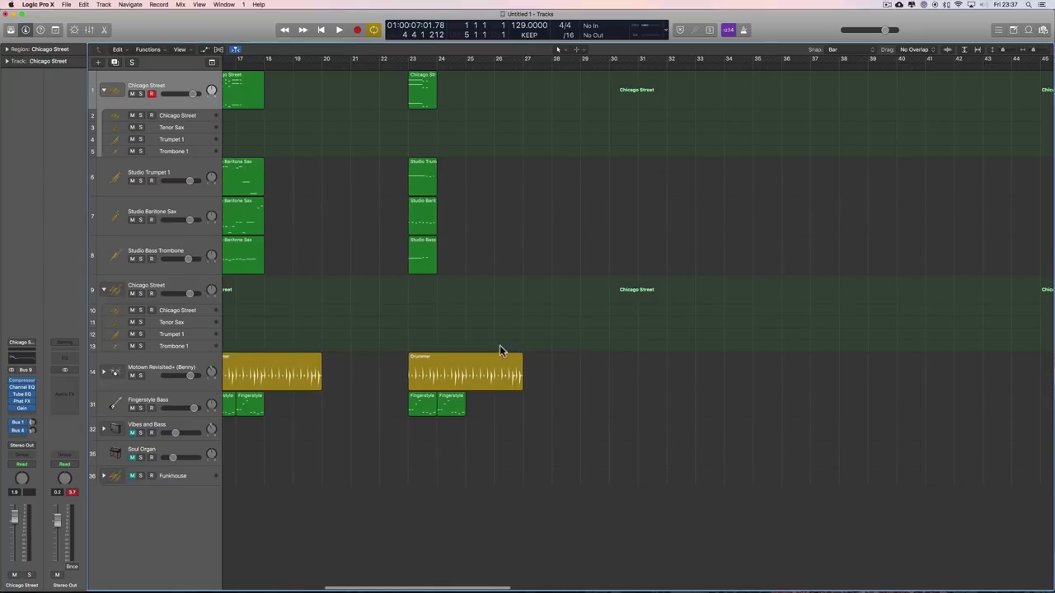
drag(406, 364, 447, 412)
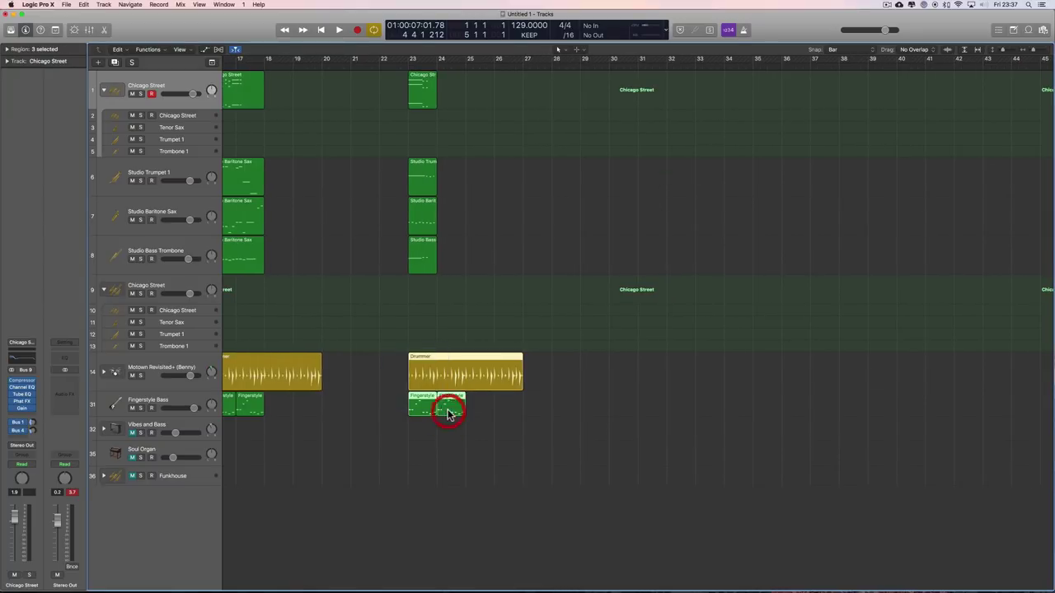
drag(420, 359, 626, 361)
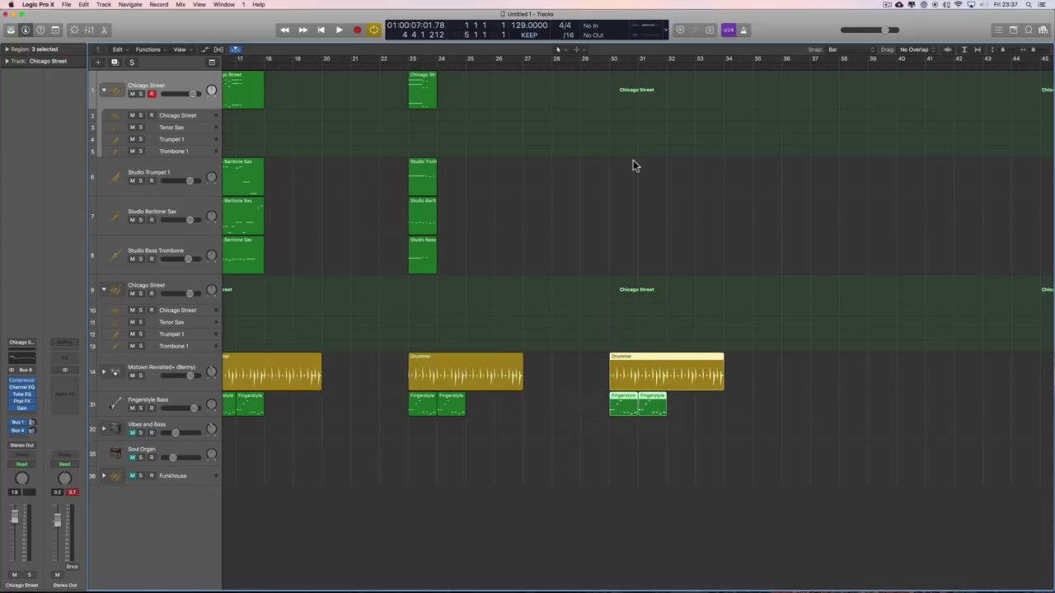
drag(612, 60, 633, 61)
Step: Open the Library, collapse the first Chicago Street stack, and view the Studio Horns 3-Piece Section patches
click(11, 30)
click(274, 89)
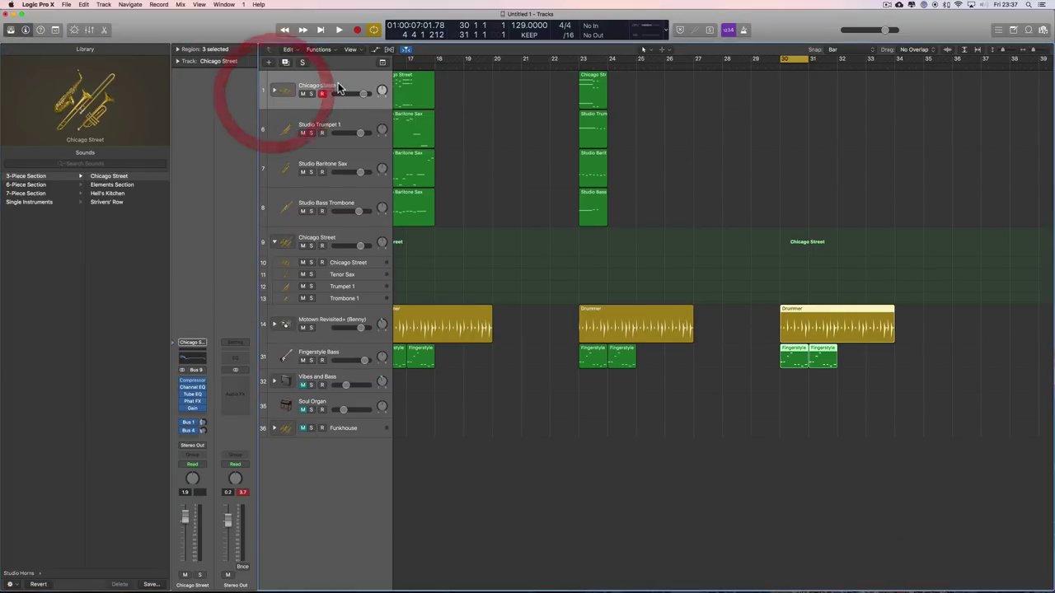
scroll(38, 200, left, 3)
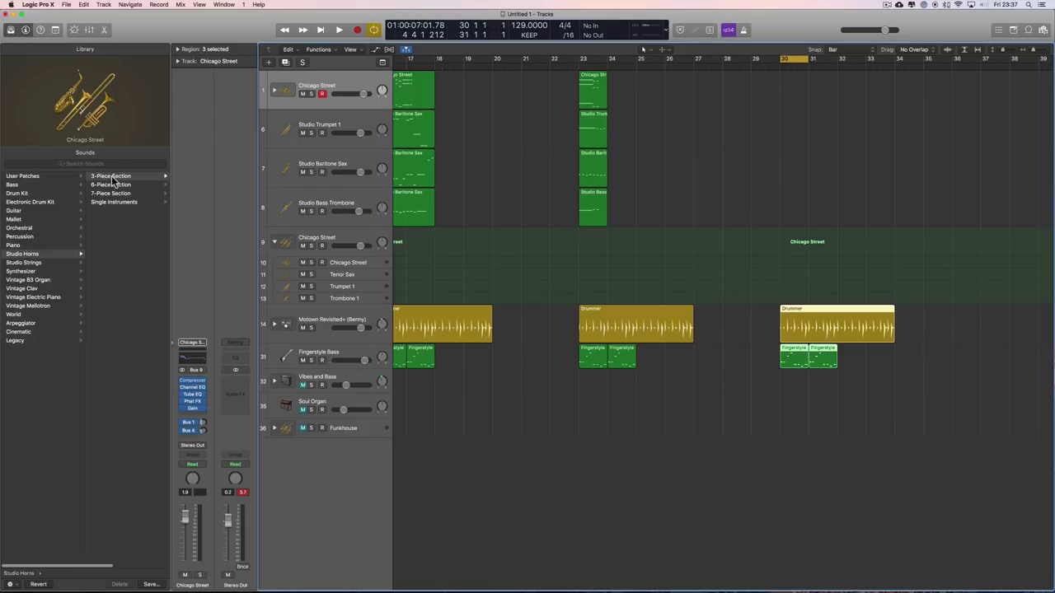
click(113, 178)
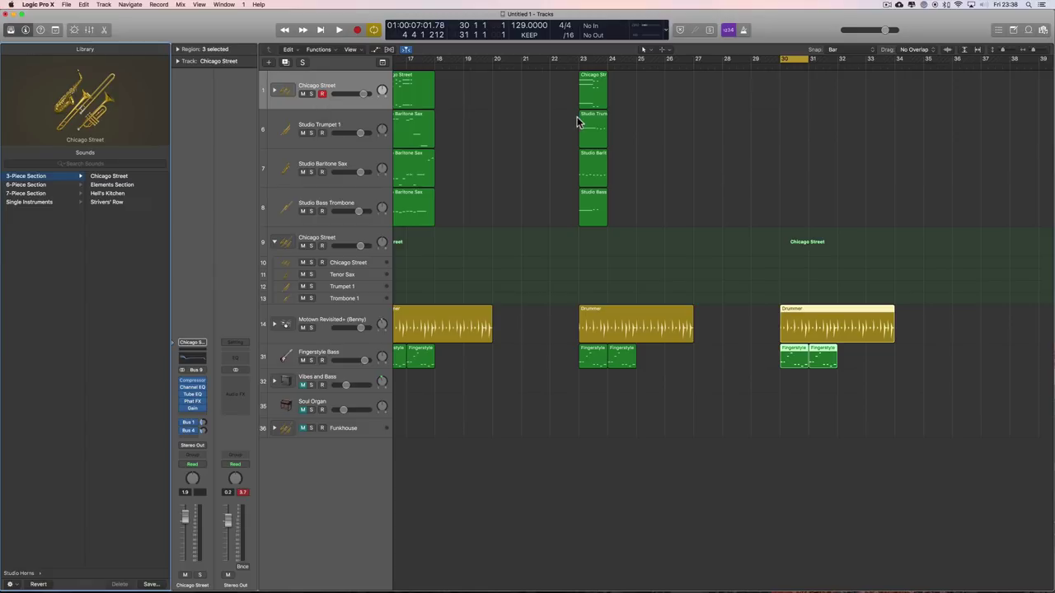
Step: Create an empty MIDI region at bar 30 on the first Chicago Street track and expand its track stack
right_click(783, 105)
click(803, 127)
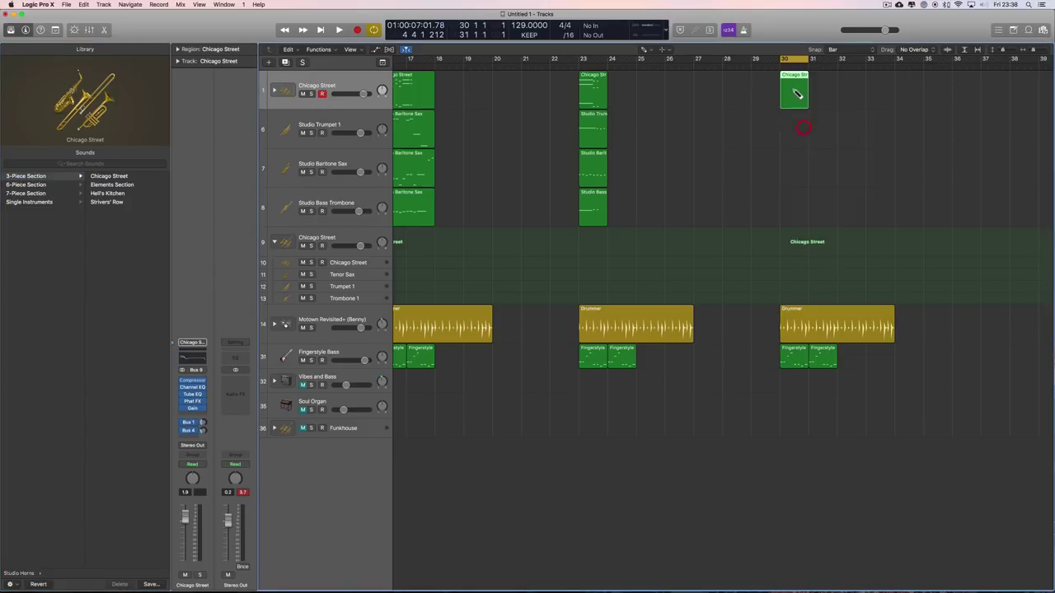
click(274, 90)
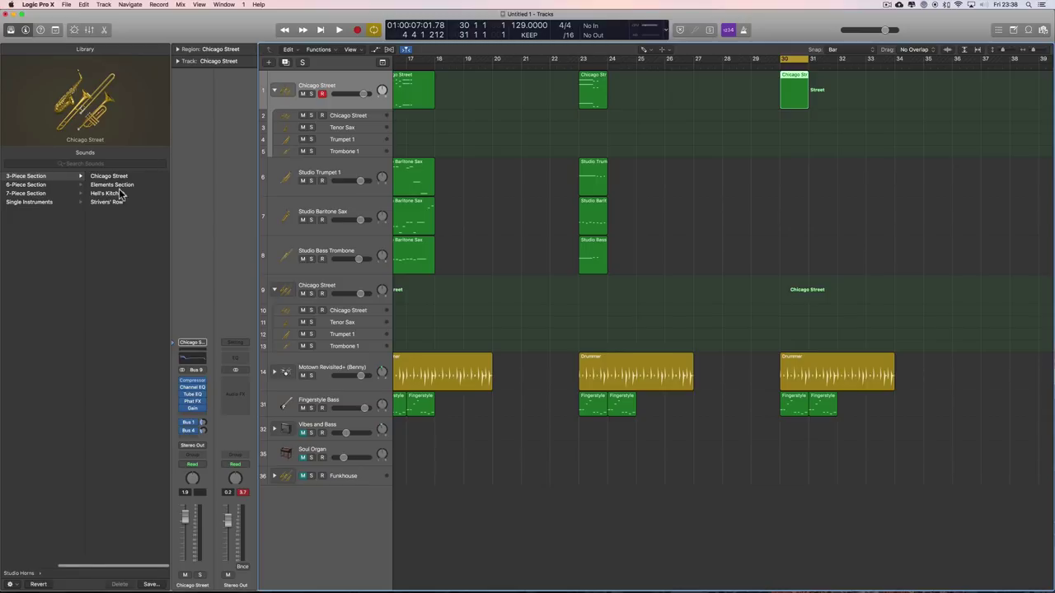
Step: Review the Studio Horns categories in the Library and return to the 3-Piece Section patches
scroll(120, 194, left, 5)
scroll(22, 261, left, 2)
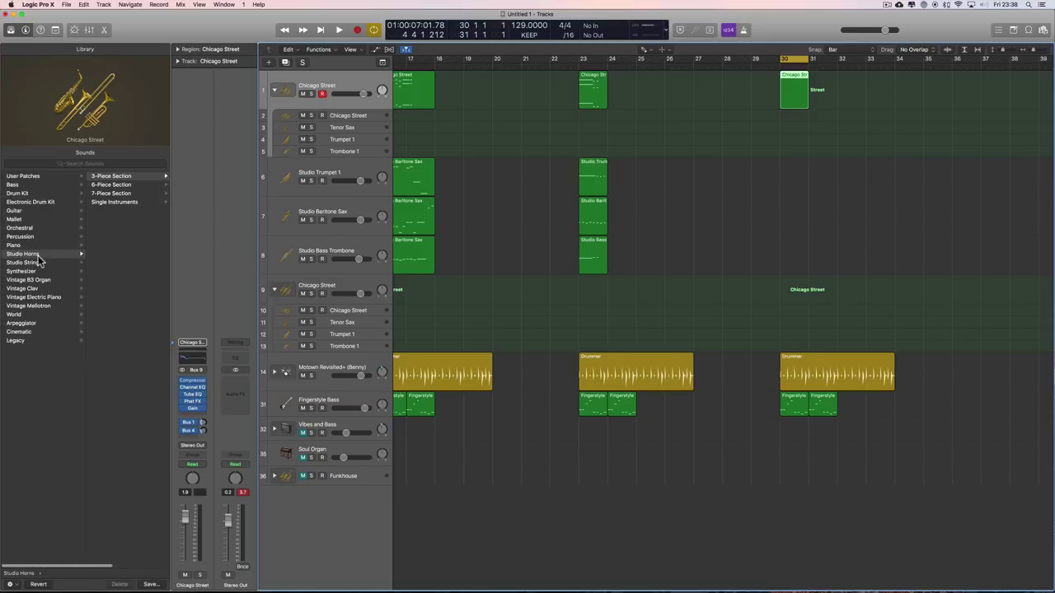
scroll(71, 240, right, 6)
Step: Inspect the Tenor Sax, Trumpet 1 and Trombone 1 subtracks of the first Chicago Street stack, ending on its Chicago Street subtrack
click(275, 91)
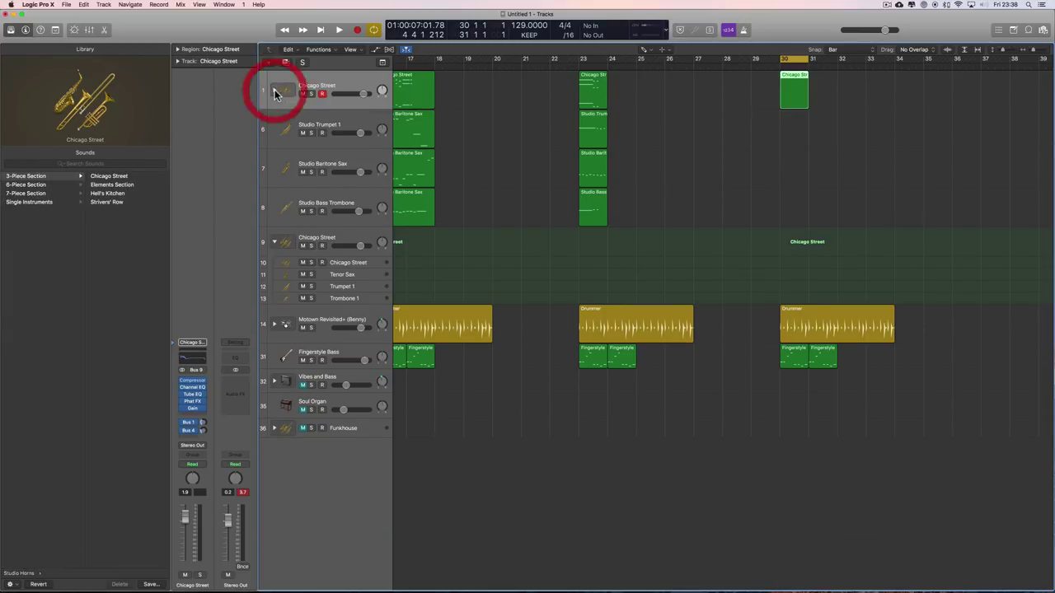
click(274, 92)
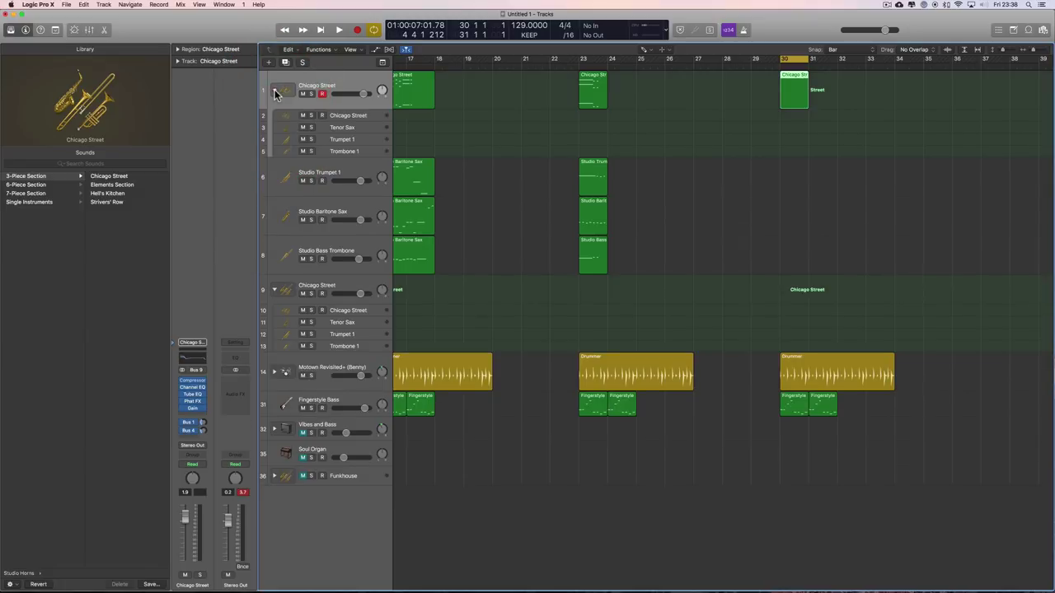
click(342, 128)
click(342, 140)
click(347, 152)
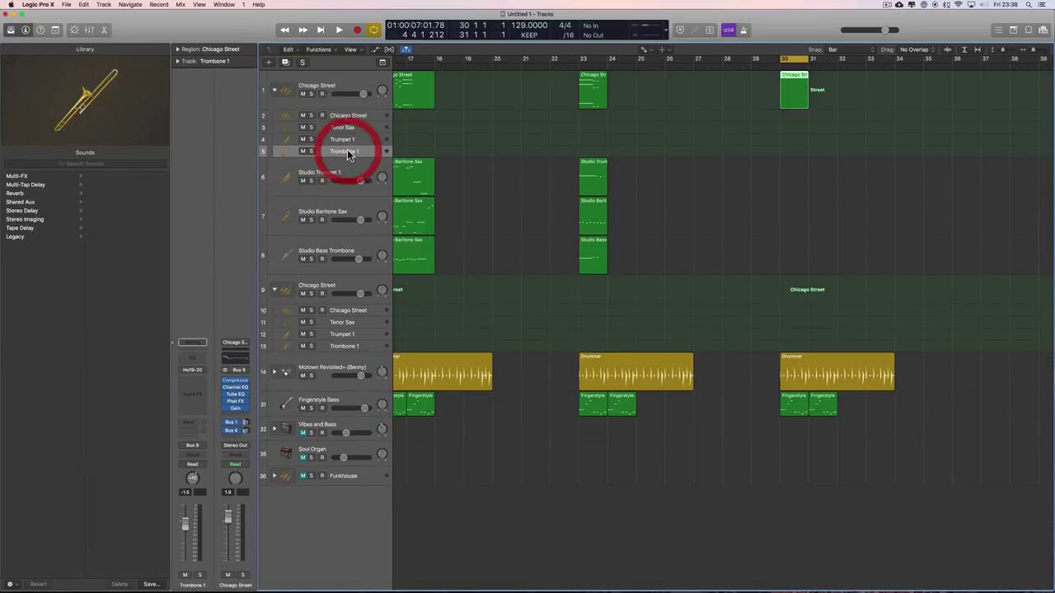
click(347, 140)
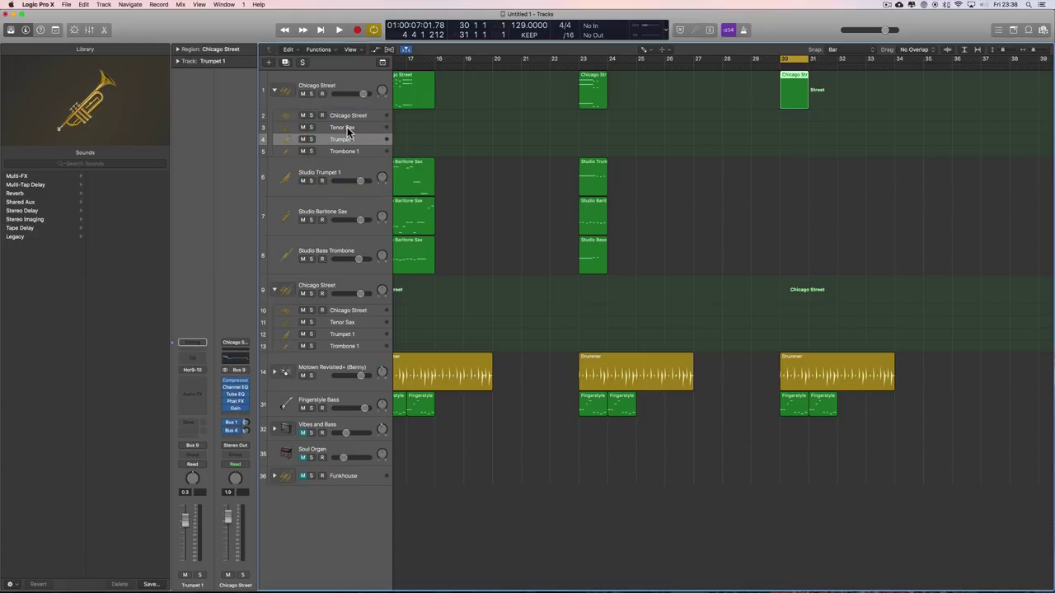
click(360, 128)
click(354, 119)
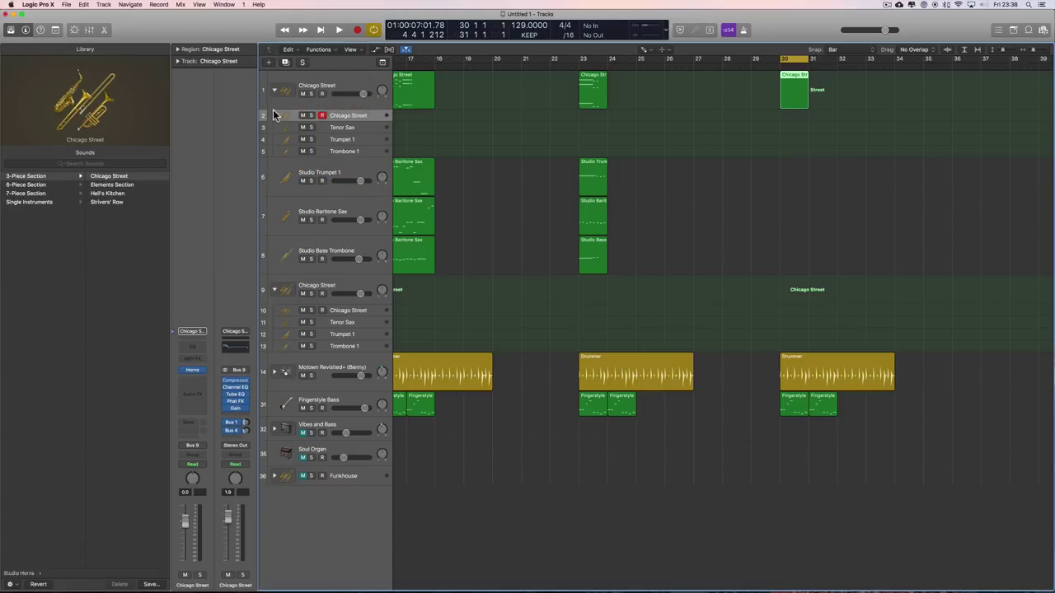
Step: Open the Chicago Street subtrack's Studio Horns instrument, hide its extended parameters, and view the available articulations without changing the selection
click(192, 372)
drag(265, 169, 469, 147)
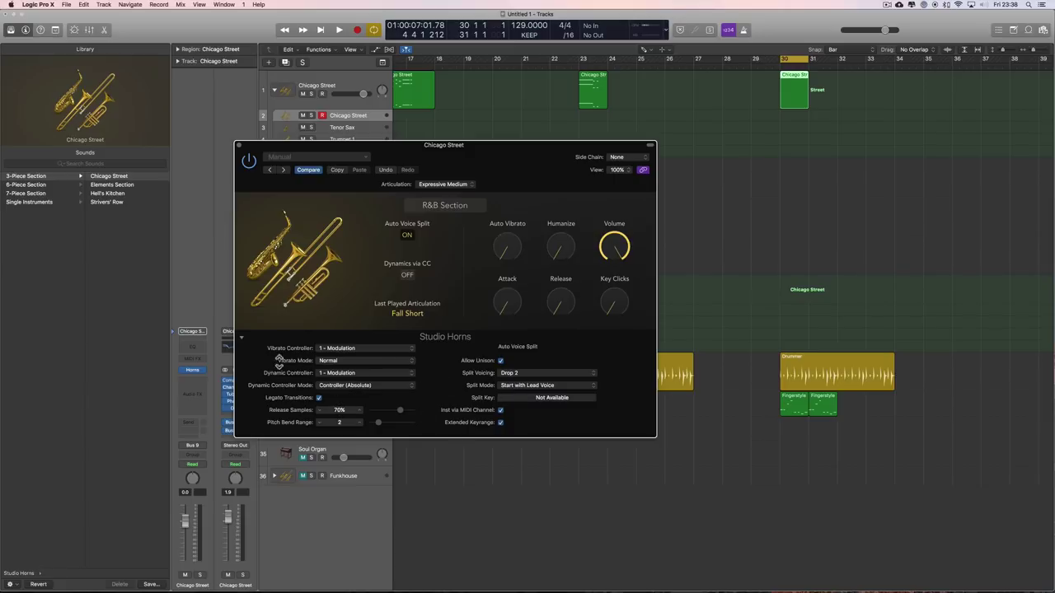
click(243, 339)
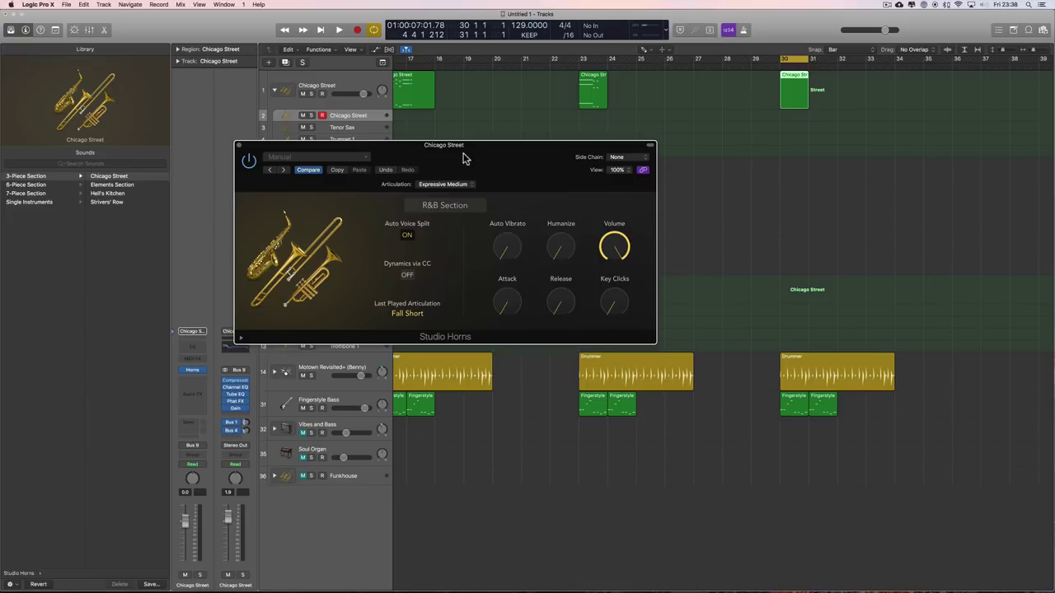
drag(463, 158, 479, 143)
click(411, 169)
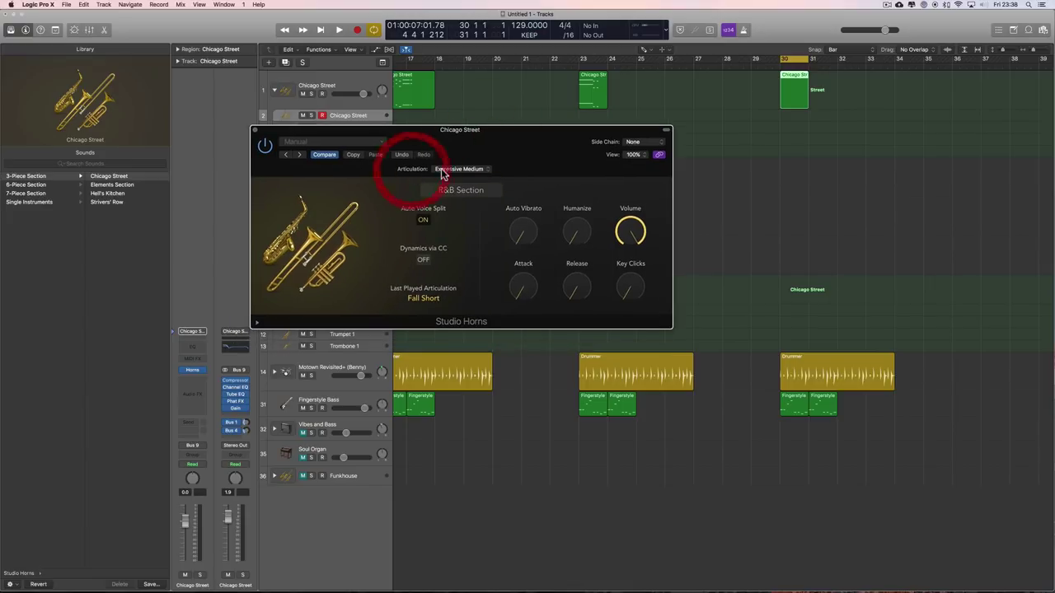
click(460, 168)
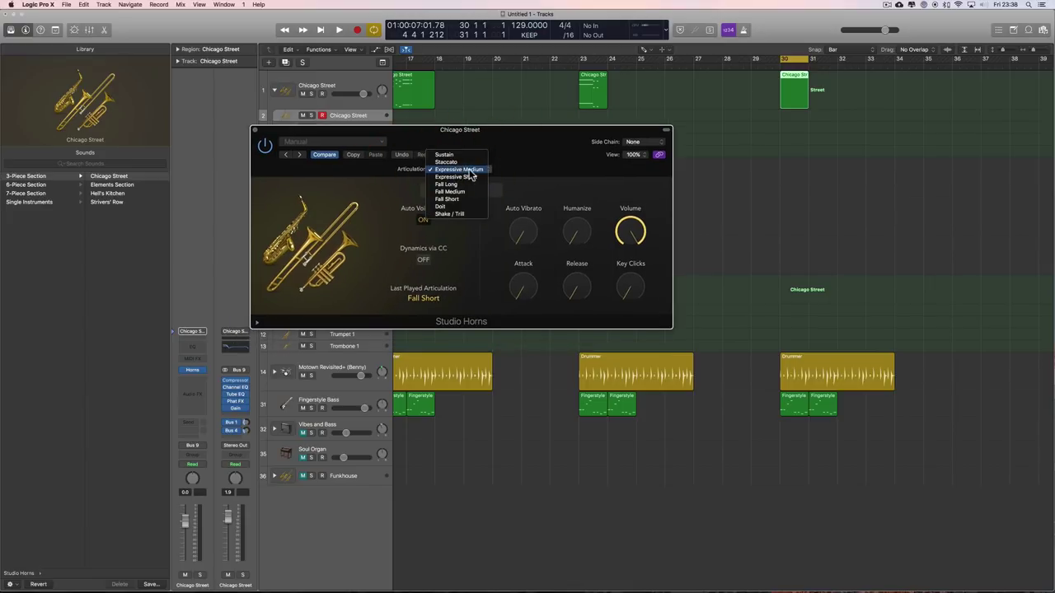
click(526, 171)
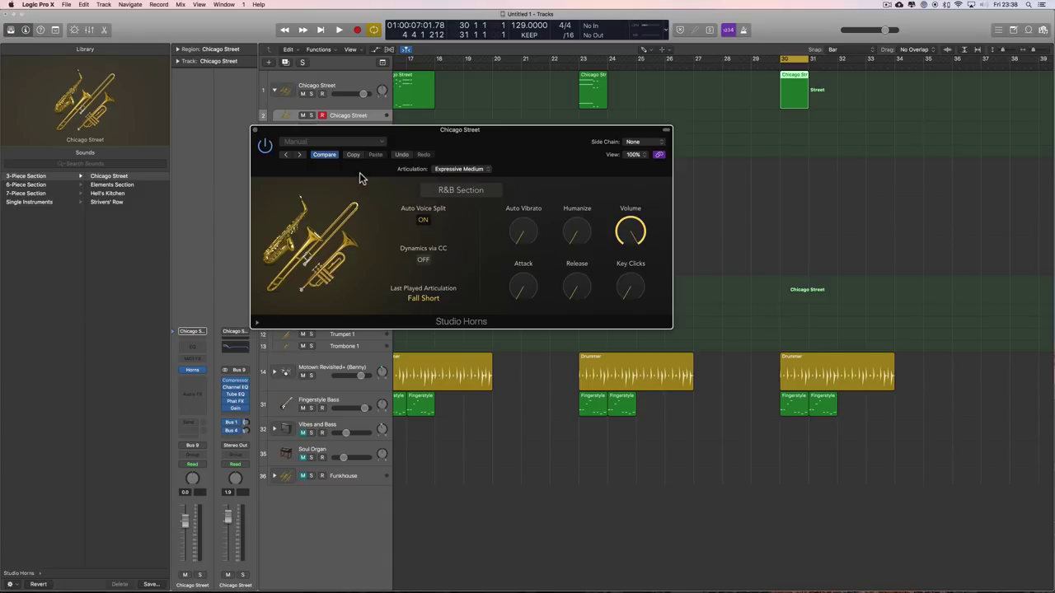
Step: Examine the extended Studio Horns parameters and the Split Voicing options, keep Drop 2, and close the instrument window
click(256, 323)
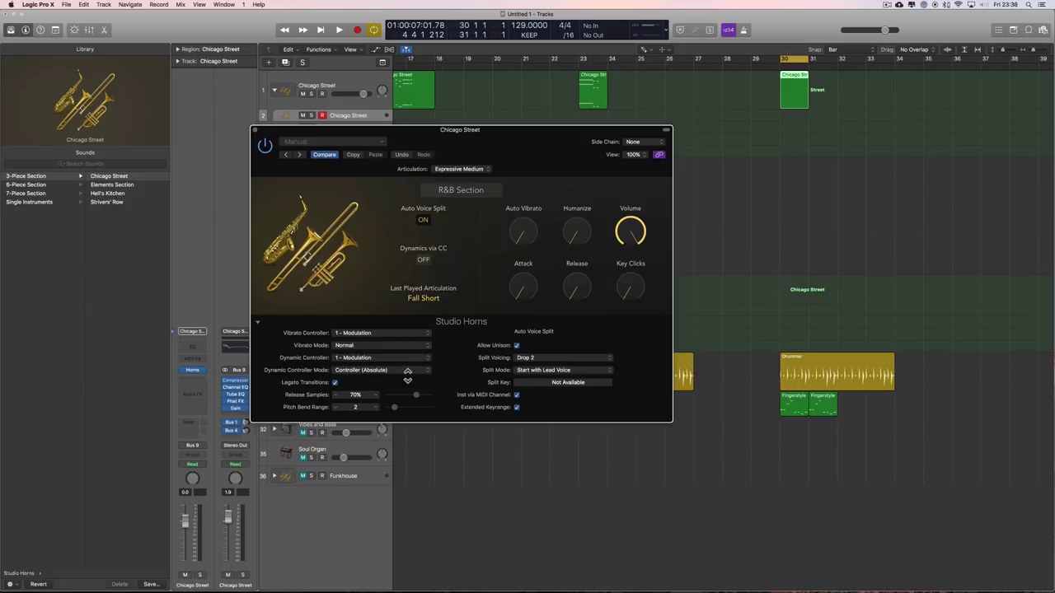
click(540, 358)
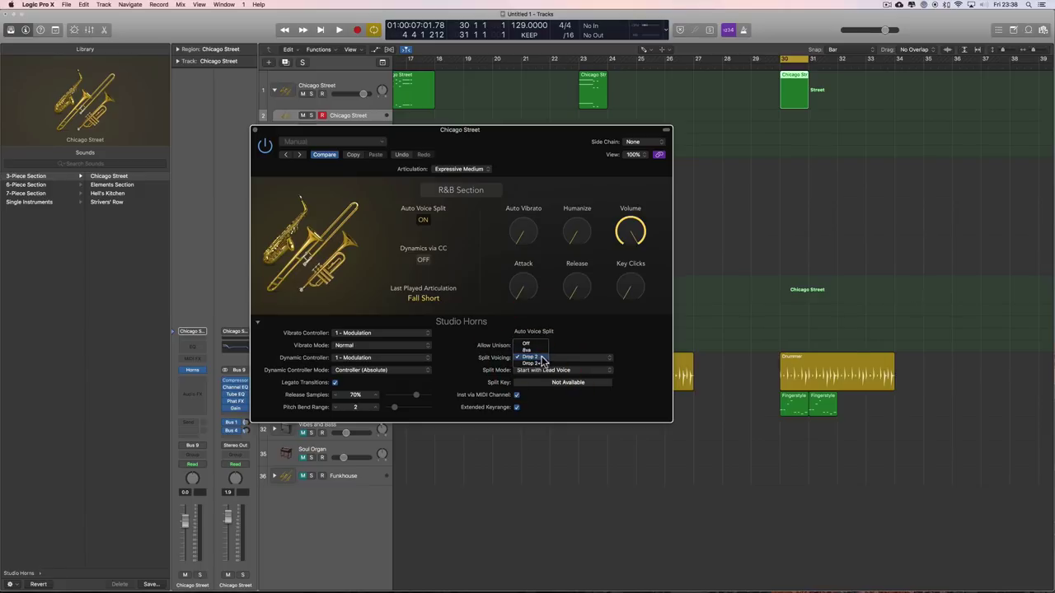
click(571, 349)
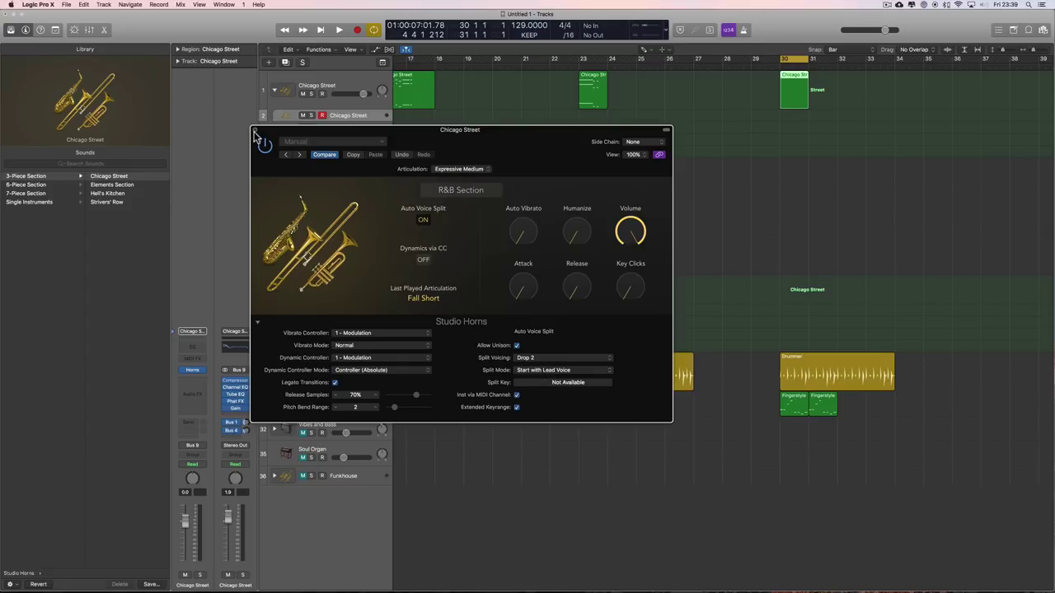
click(257, 323)
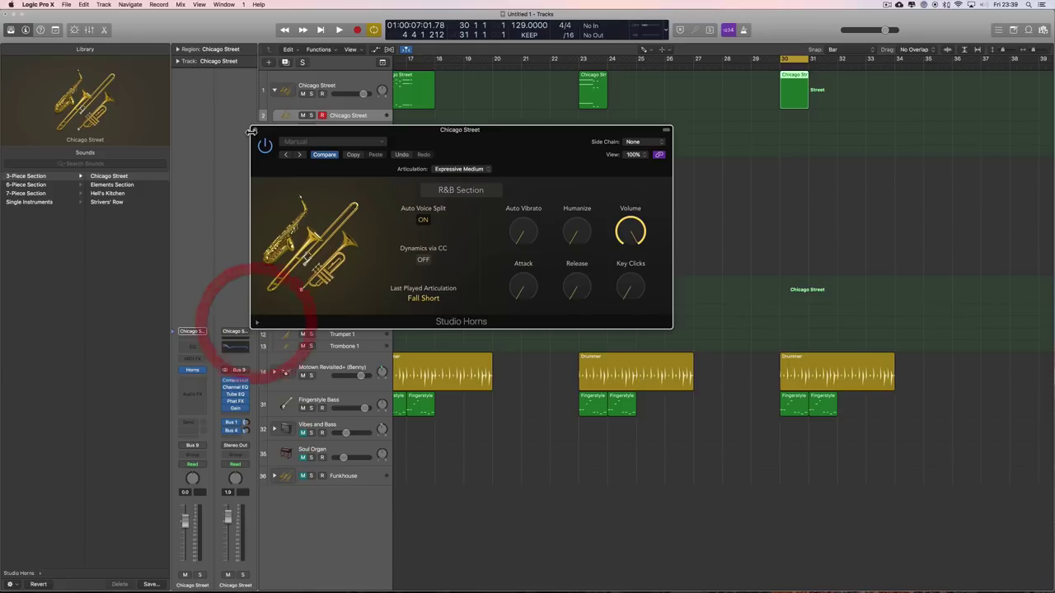
click(255, 130)
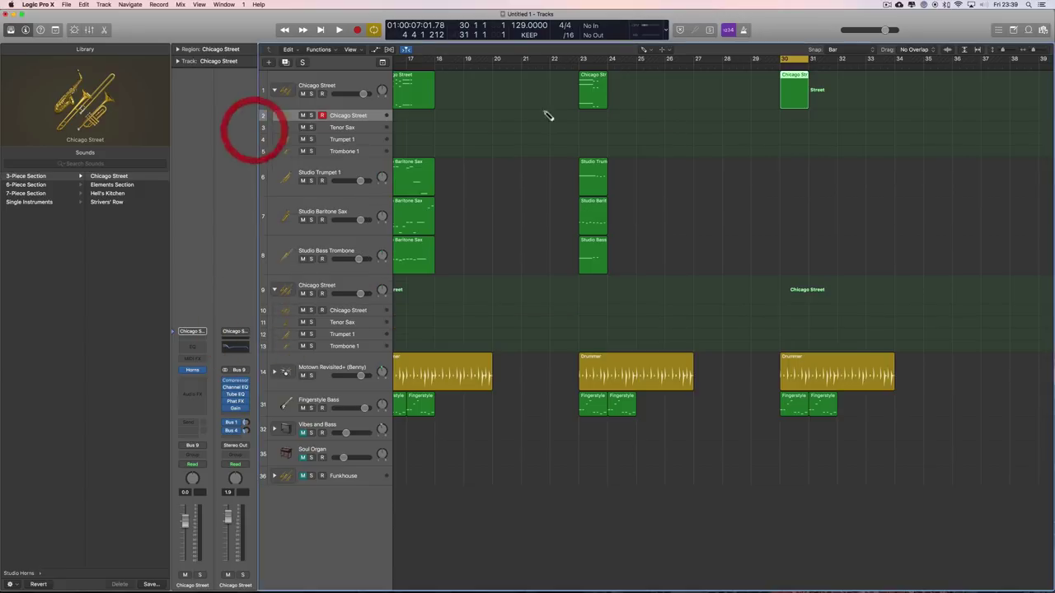
Step: Open the Chicago Street region at bar 30 in the Piano Roll for editing
double_click(791, 82)
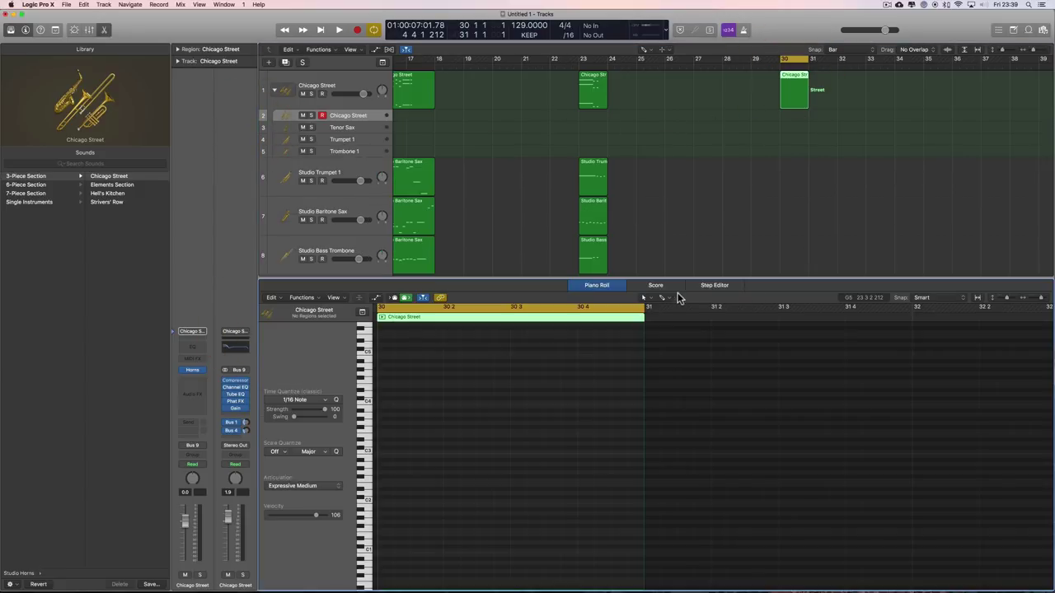
click(104, 31)
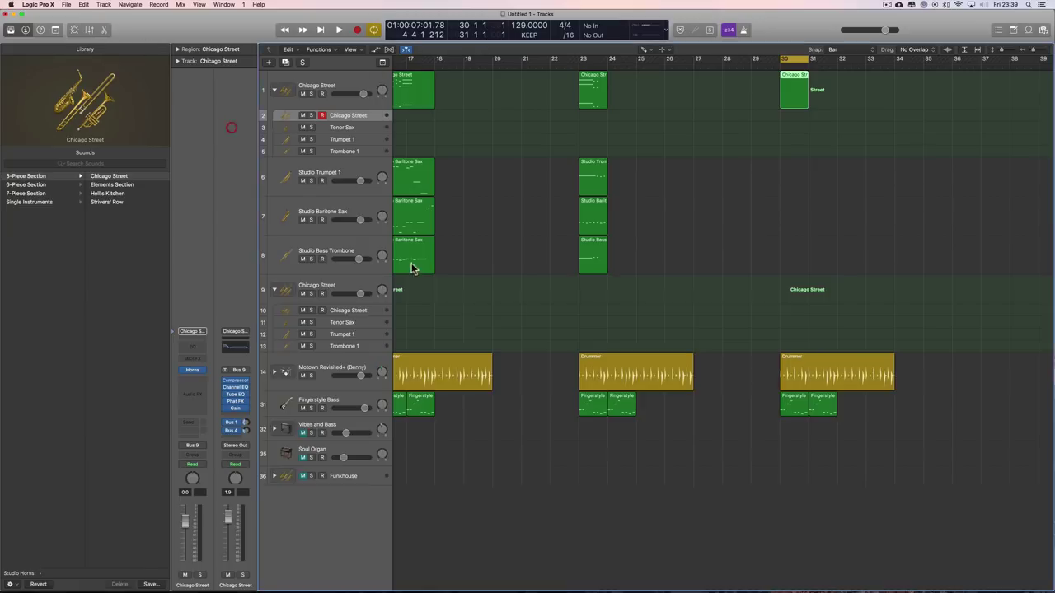
drag(363, 379, 357, 407)
double_click(791, 83)
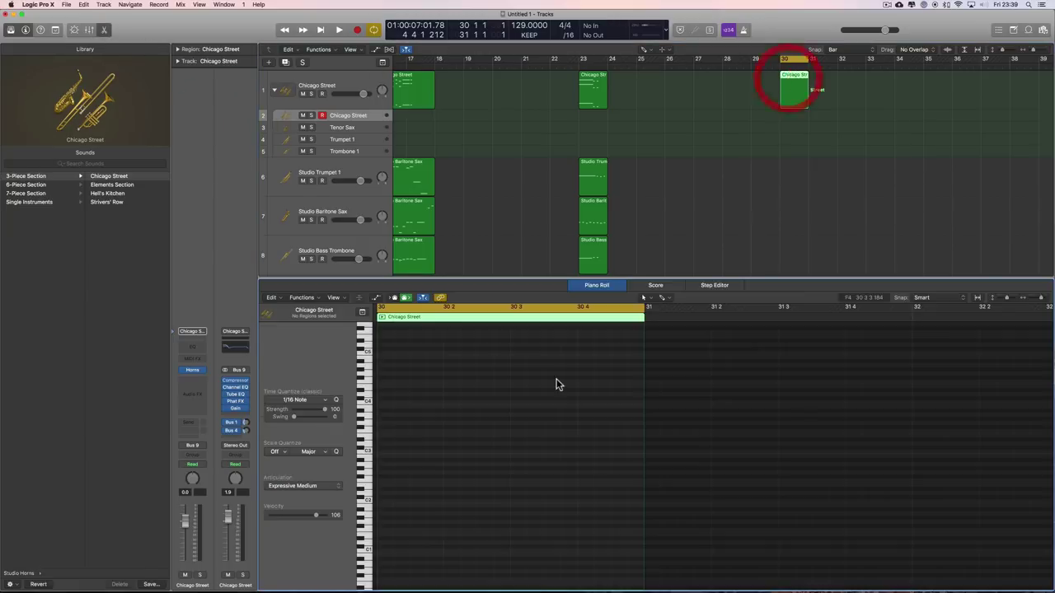
click(1043, 298)
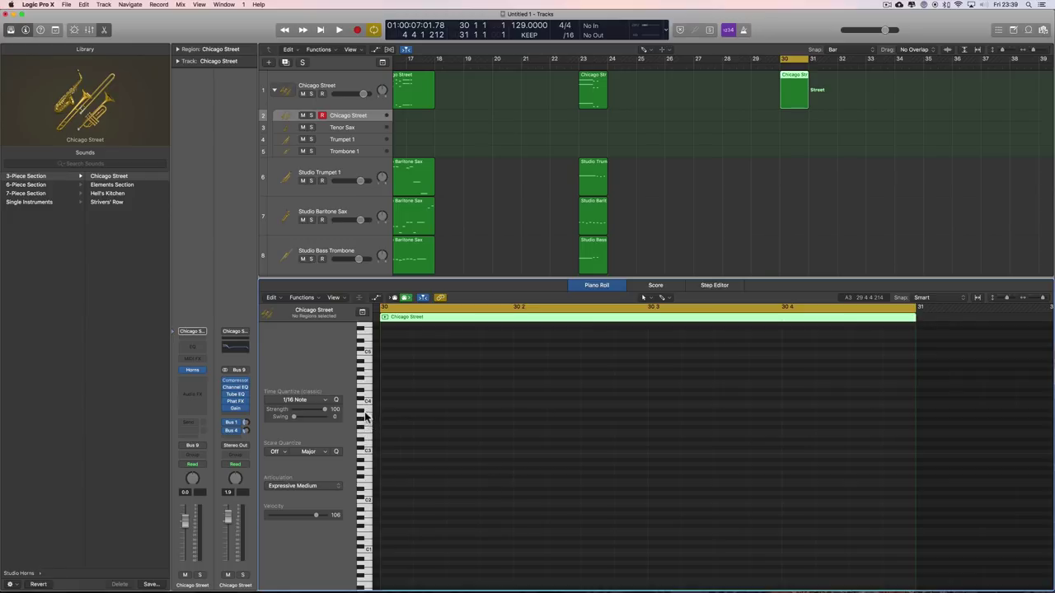
Step: Audition the Chicago Street section at different pitches on the Piano Roll keyboard
drag(365, 432, 365, 378)
click(364, 473)
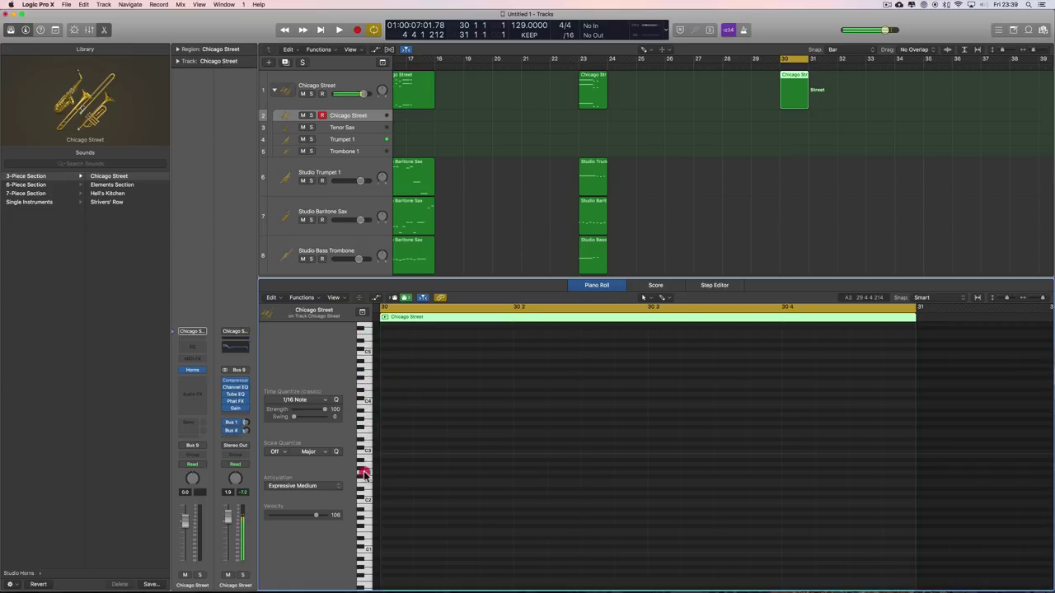
mouse_move(365, 474)
mouse_down()
mouse_move(368, 573)
mouse_move(368, 332)
mouse_up()
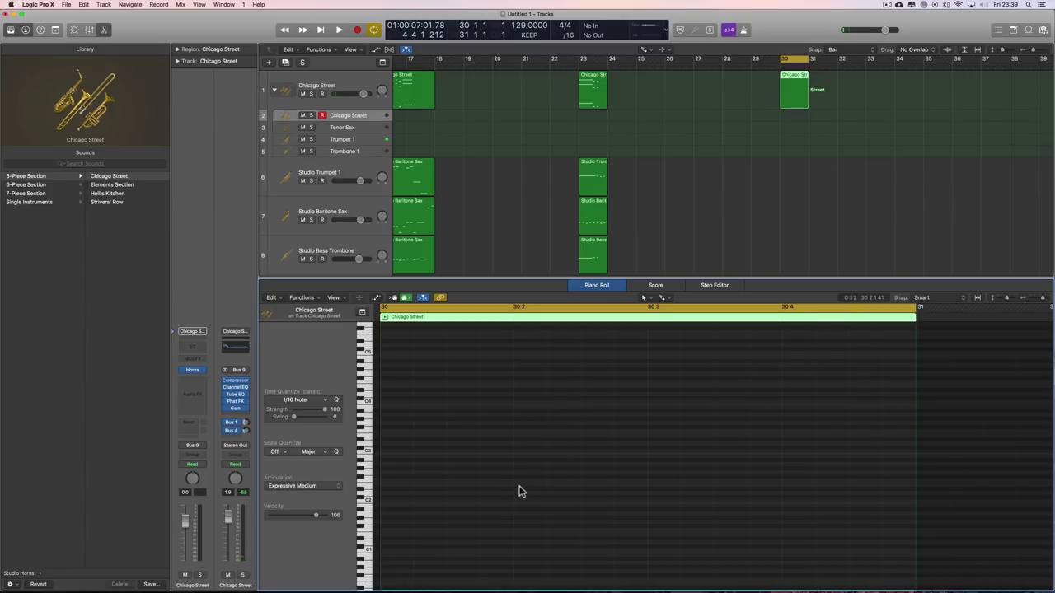
click(405, 297)
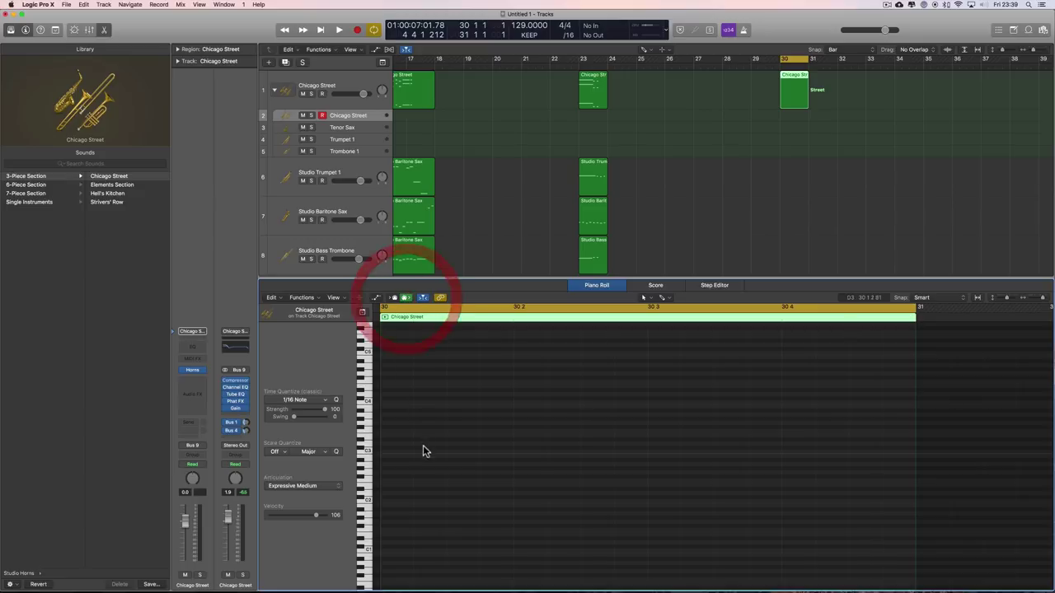
Step: Draw a C3 note at the start of bar 30 with the Pencil tool
key(t)
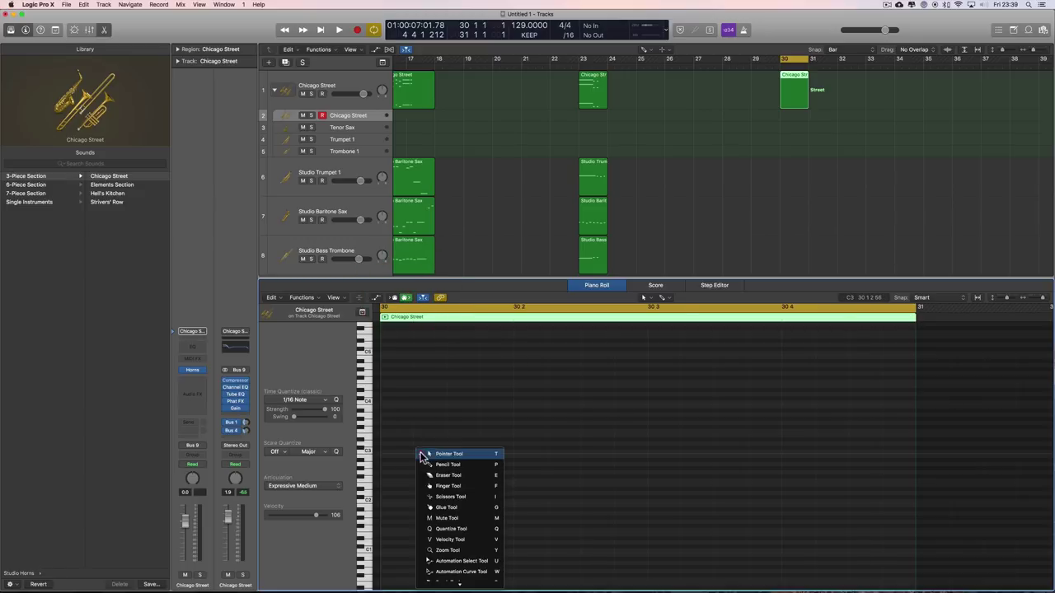
click(439, 462)
click(389, 452)
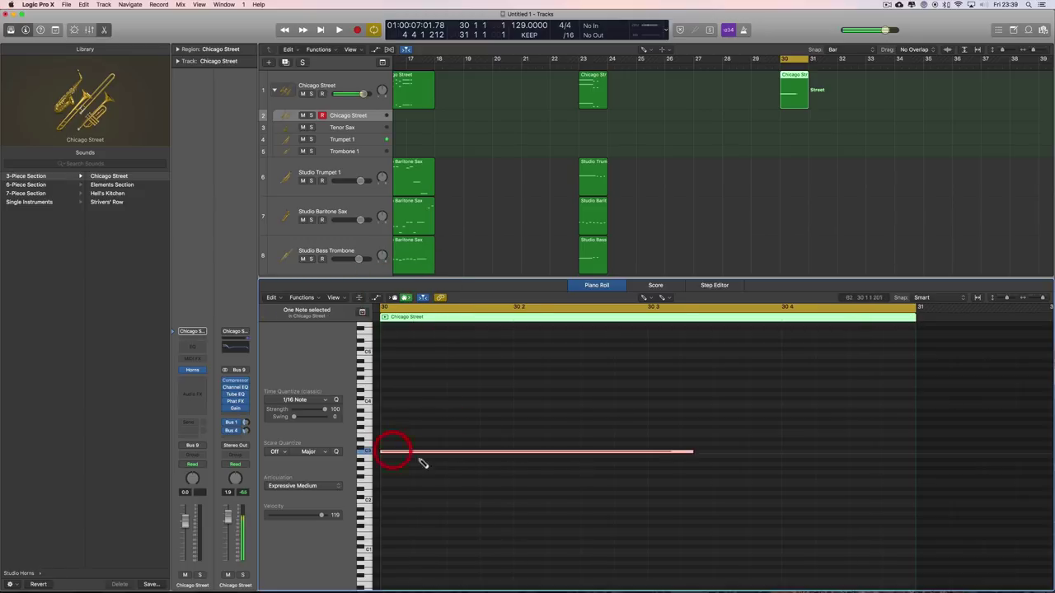
Step: Set the C3 note's articulation to none (–) and check the articulation selected in the Studio Horns instrument
click(292, 486)
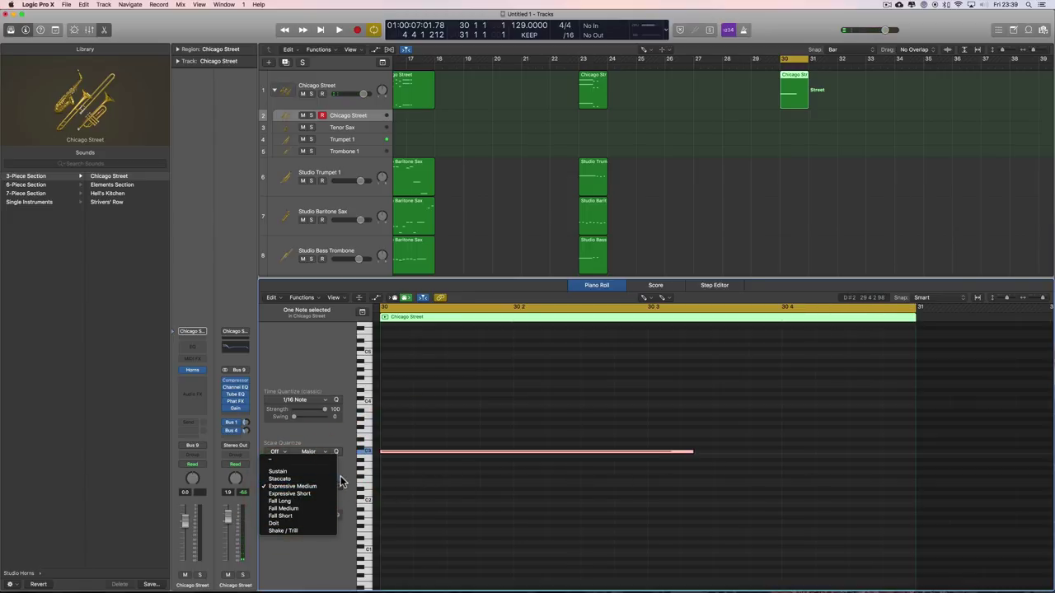
click(277, 458)
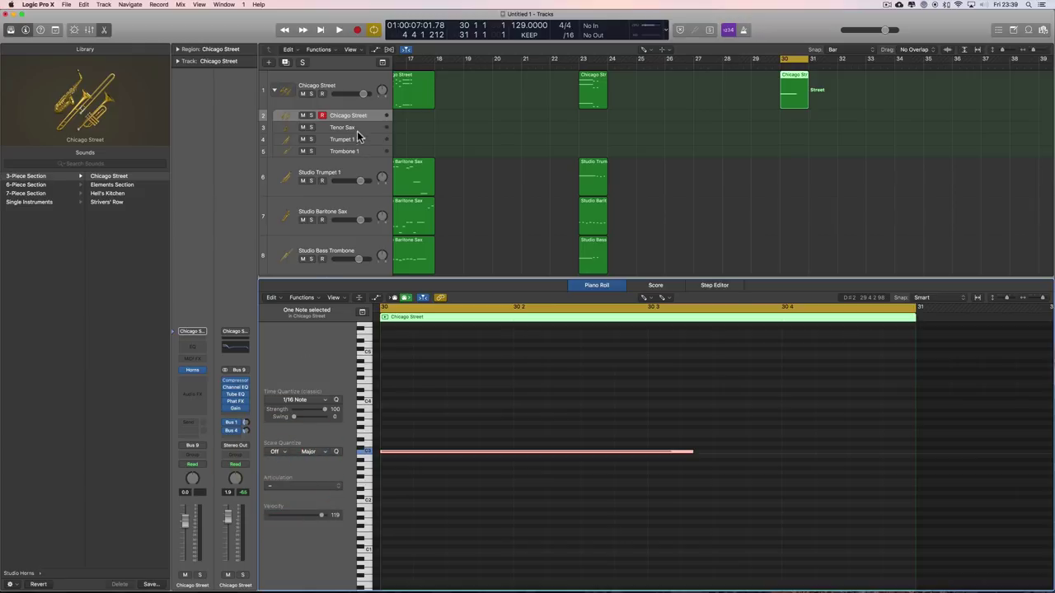
click(193, 372)
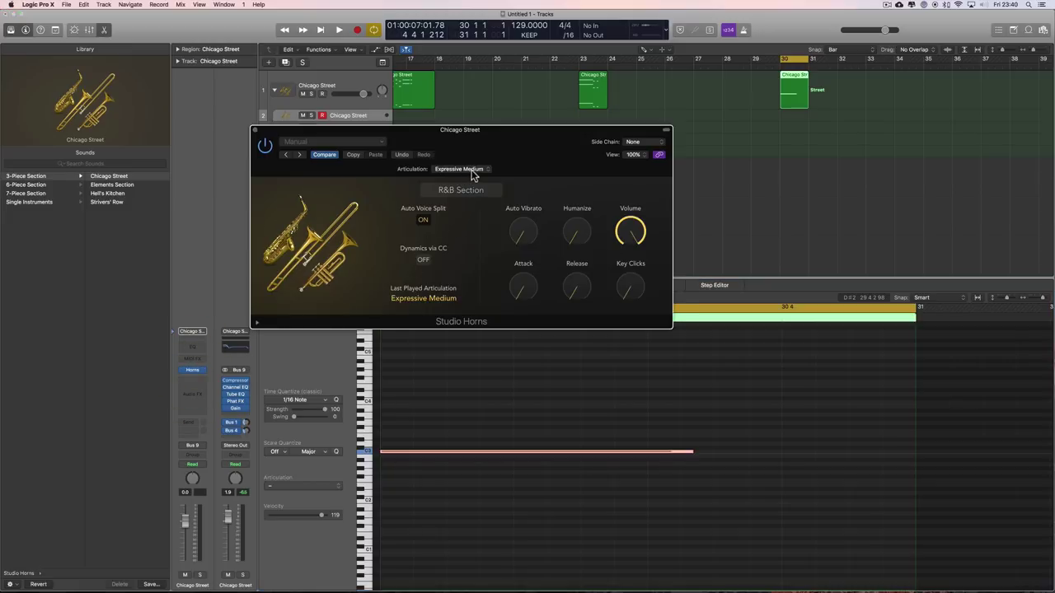
click(254, 130)
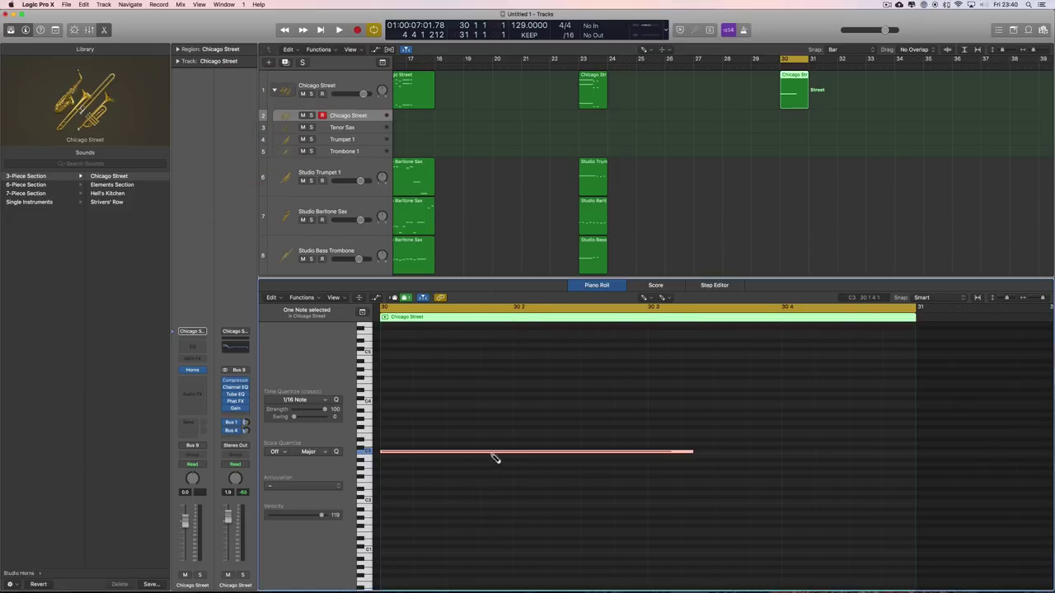
Step: Shorten the C3 note to end at beat 3, set its velocity to 100, and play it back
drag(690, 452, 647, 452)
drag(322, 515, 314, 517)
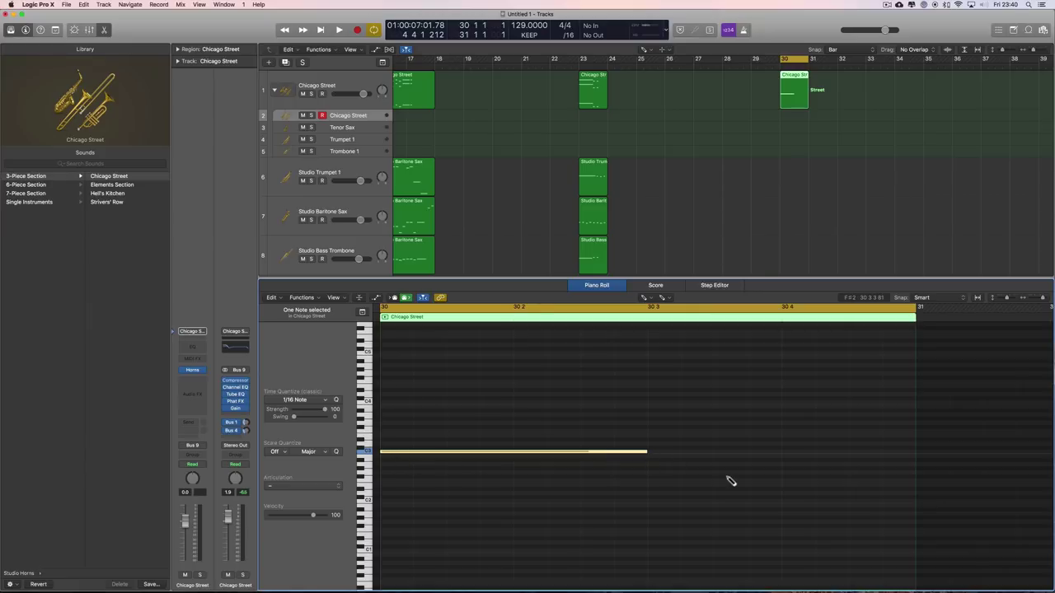
key(space)
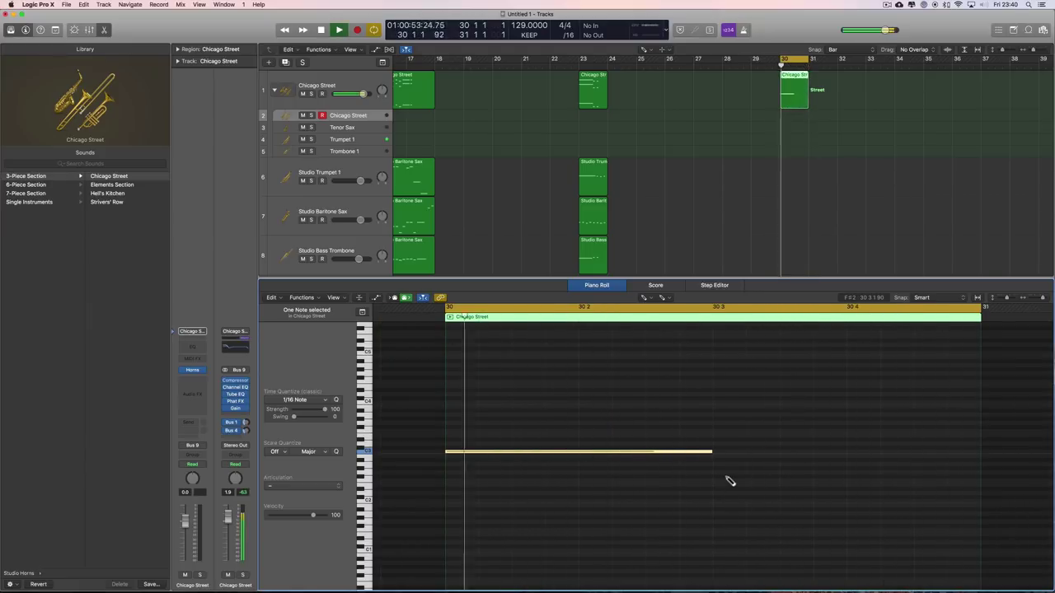
key(space)
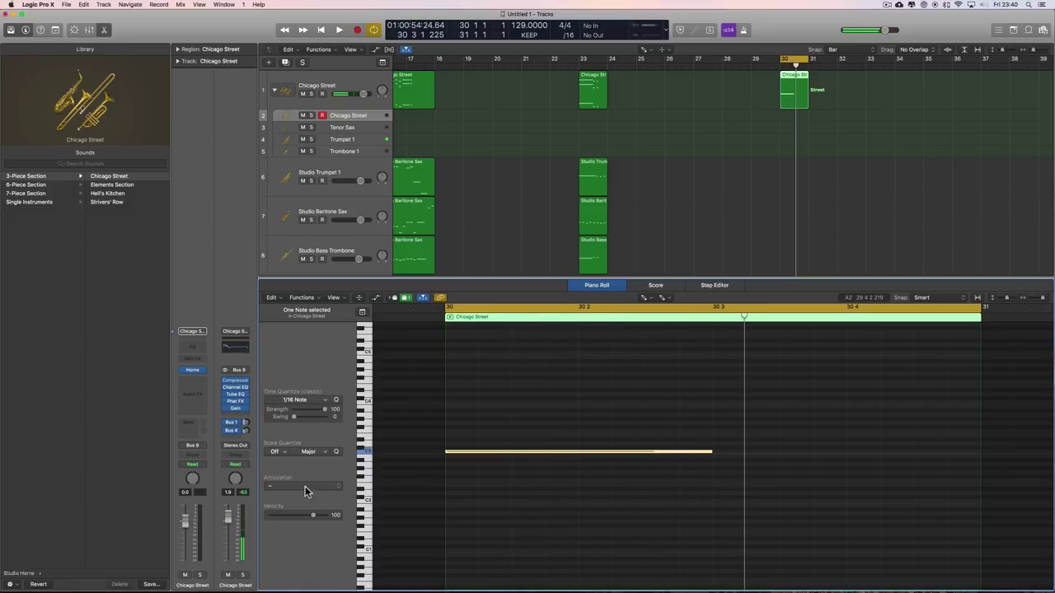
Step: Solo the Chicago Street stack, view the note's articulation options without changing the selection, and play the region
click(311, 93)
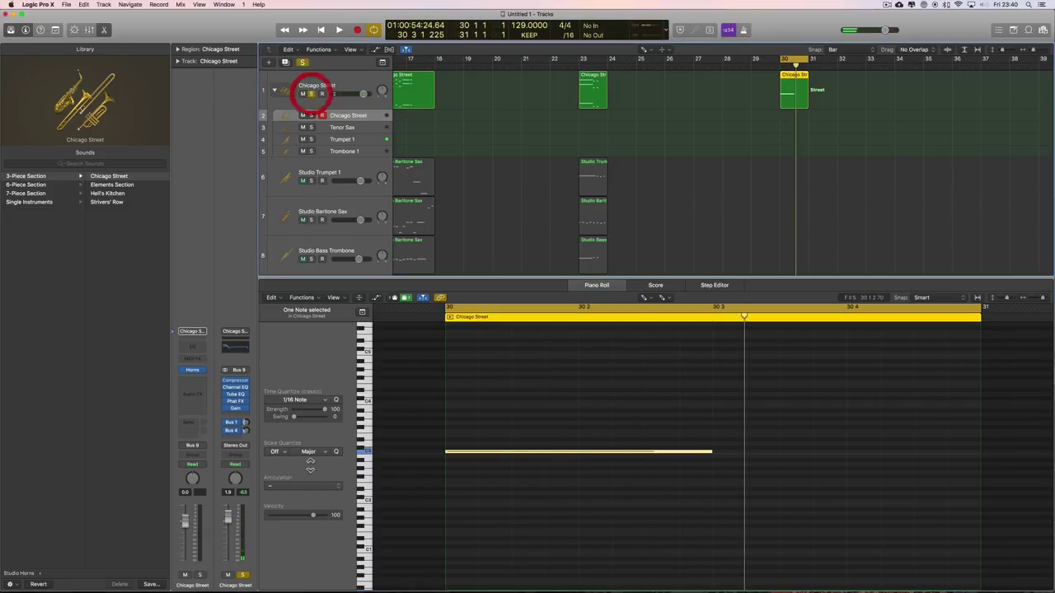
click(298, 483)
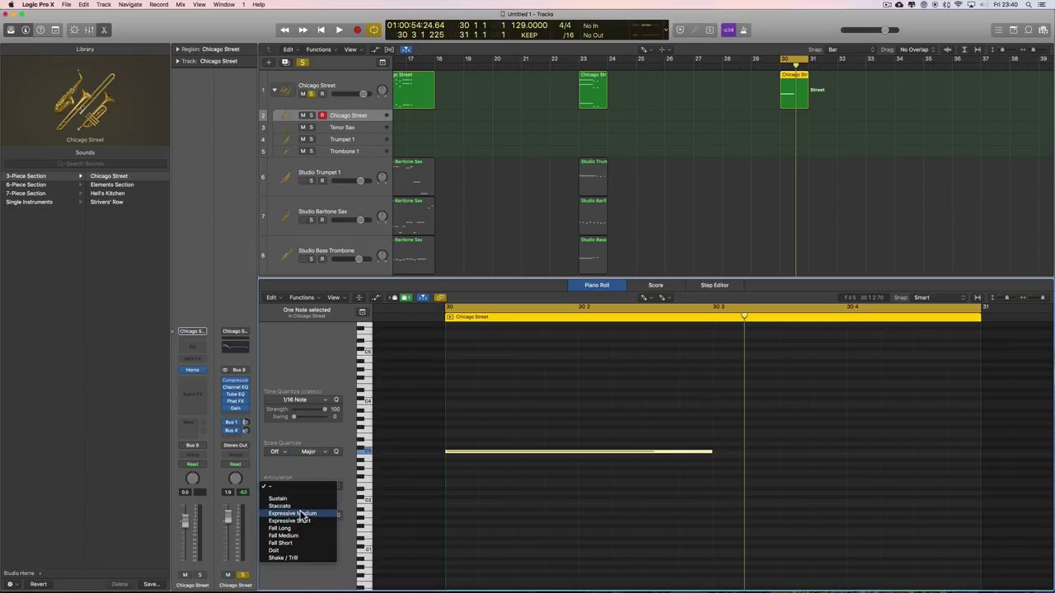
click(318, 472)
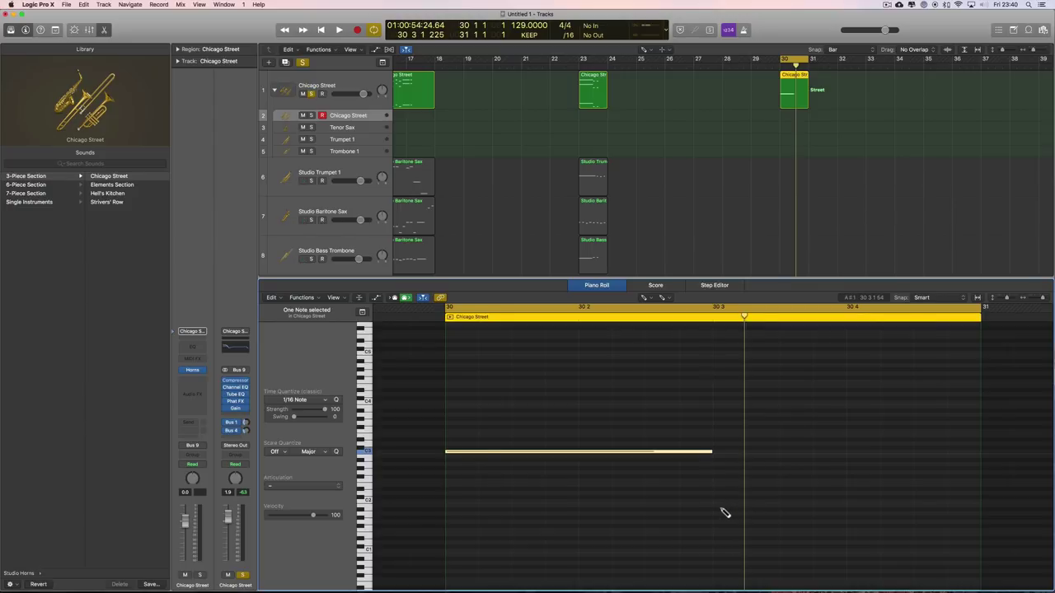
key(space)
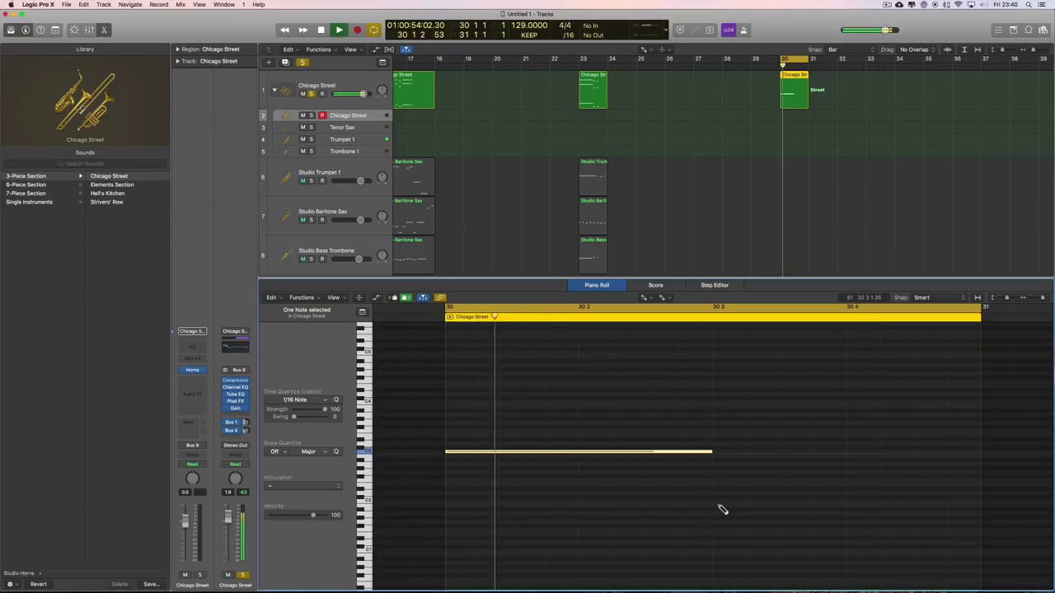
key(space)
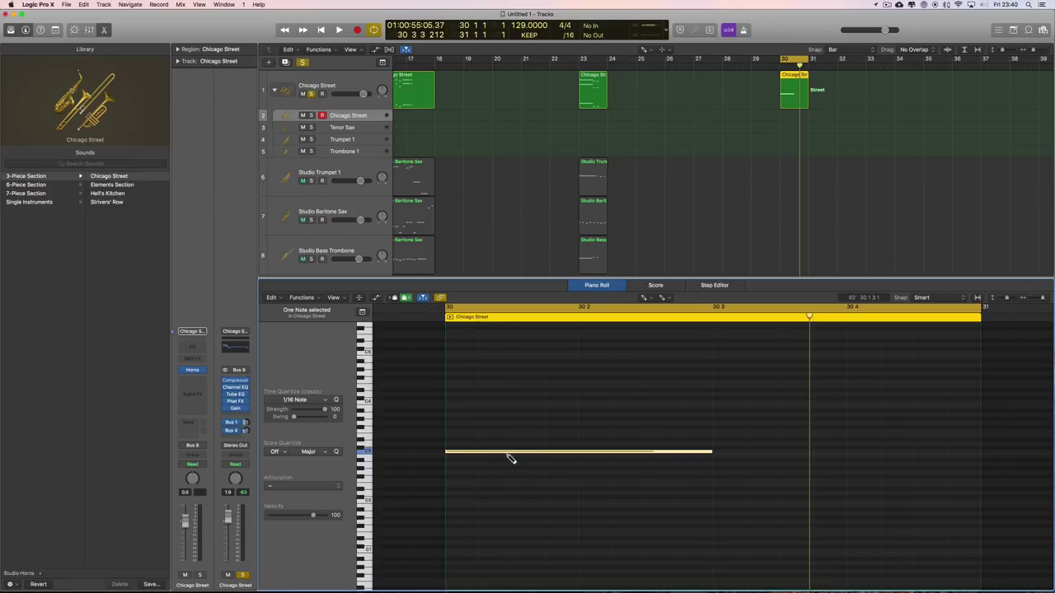
Step: Copy the C3 note up to E3 at the start of bar 30 and play the two notes together
mouse_move(495, 454)
drag(459, 457, 448, 437)
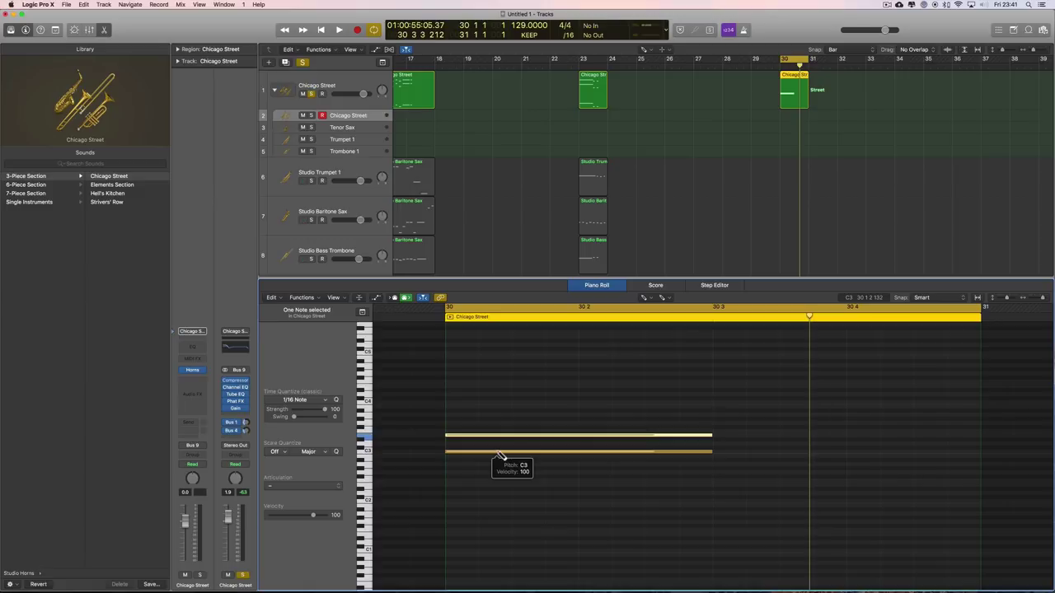
key(space)
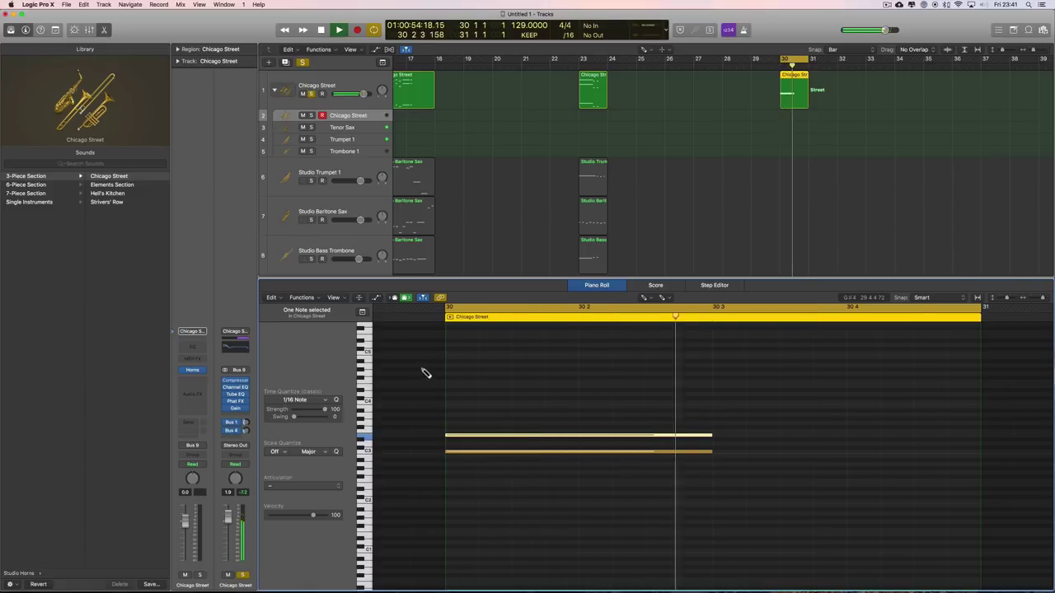
key(space)
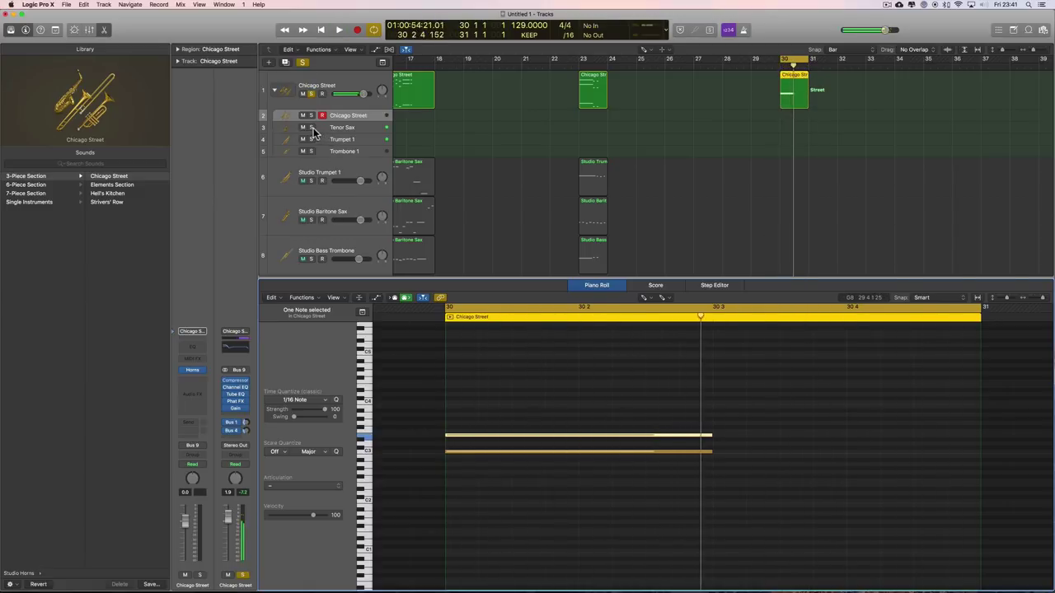
Step: Solo the Tenor Sax and Trumpet 1 subtracks in turn to hear which note each plays, ending with no solo
click(311, 127)
key(space)
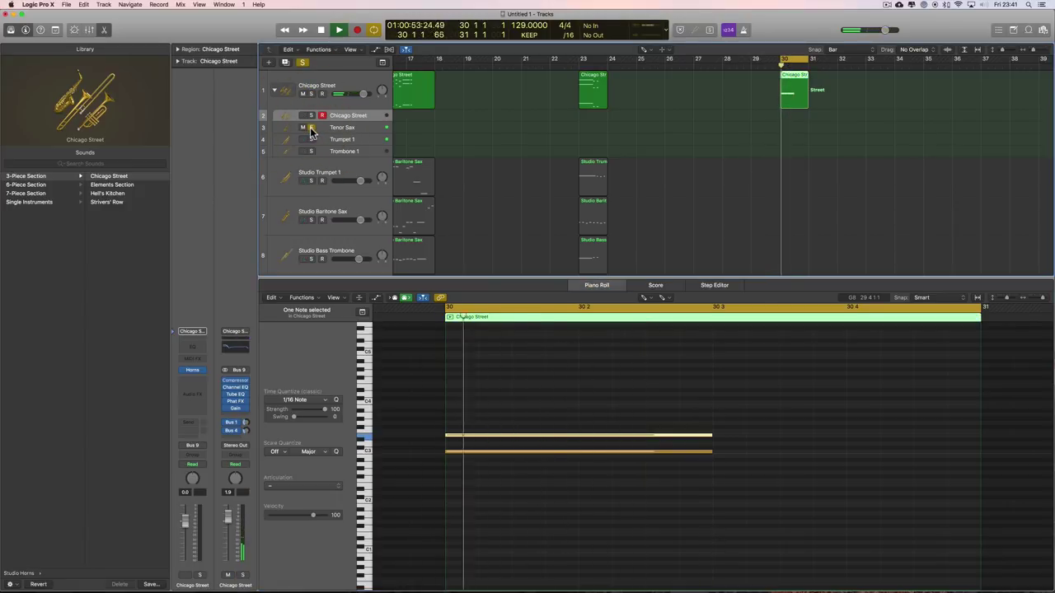
key(space)
click(312, 128)
click(311, 139)
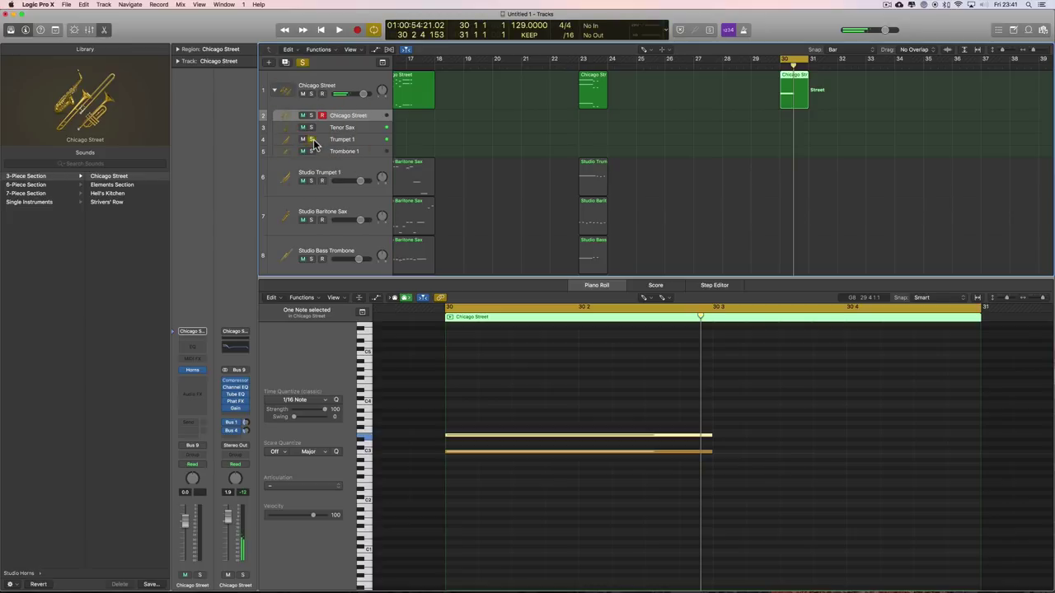
key(space)
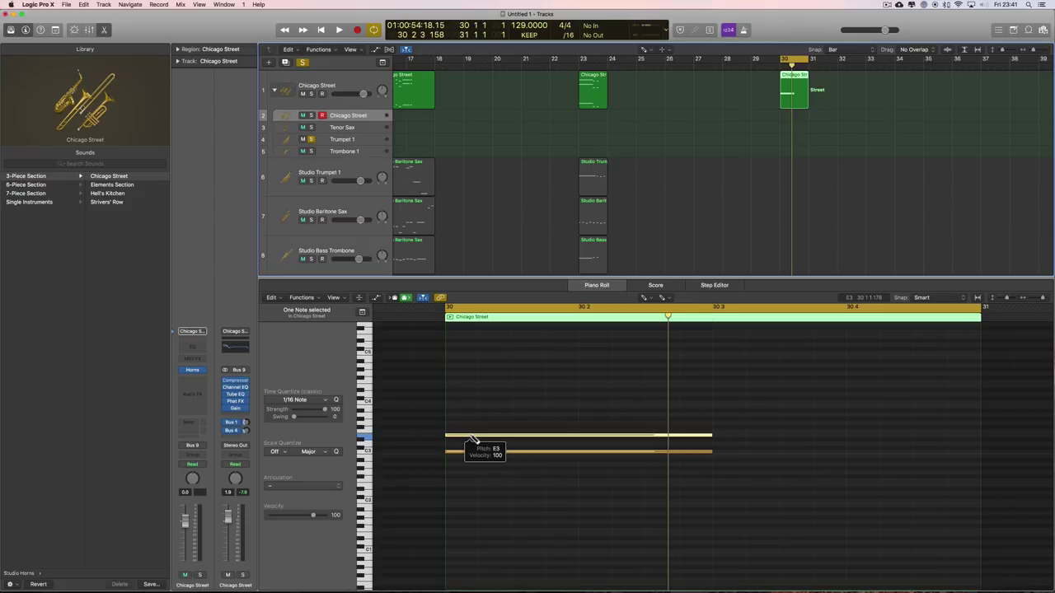
click(310, 140)
click(311, 128)
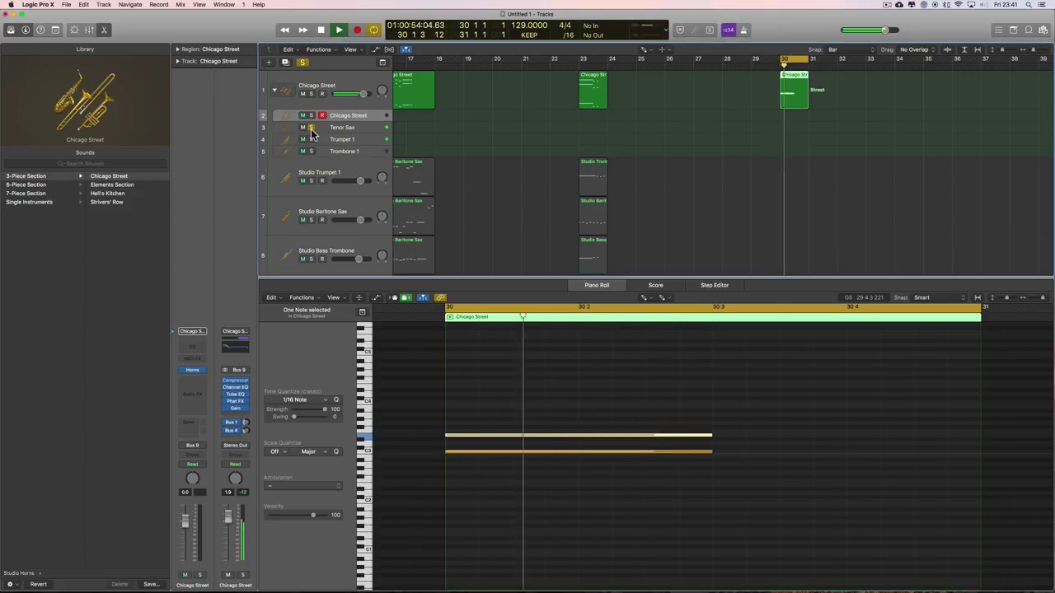
click(311, 127)
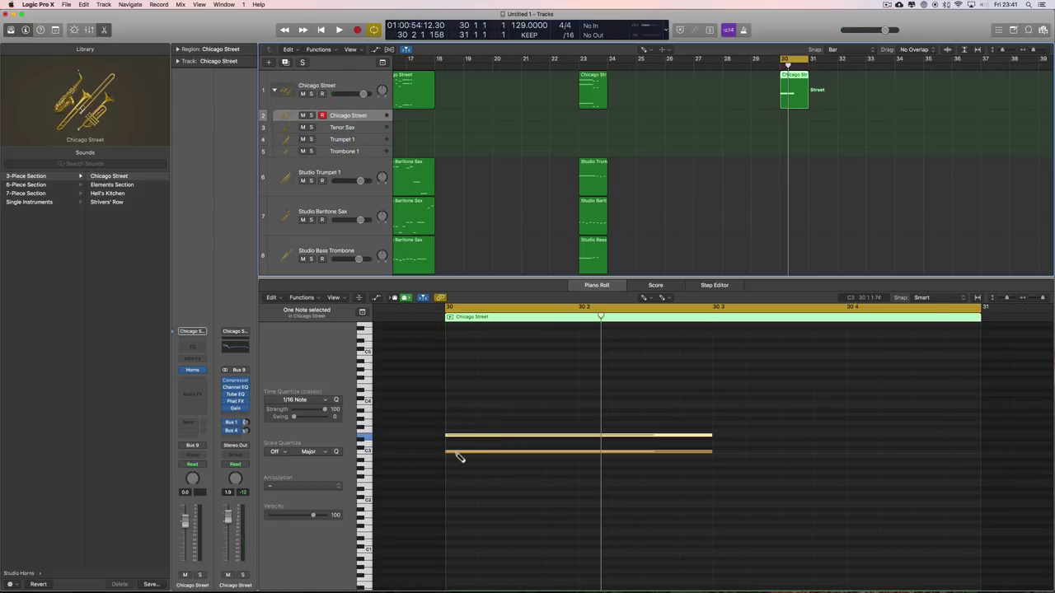
Step: Add a matching G3 note at the start of bar 30, return to the Pointer tool, and play the three-note chord
mouse_move(459, 456)
click(449, 424)
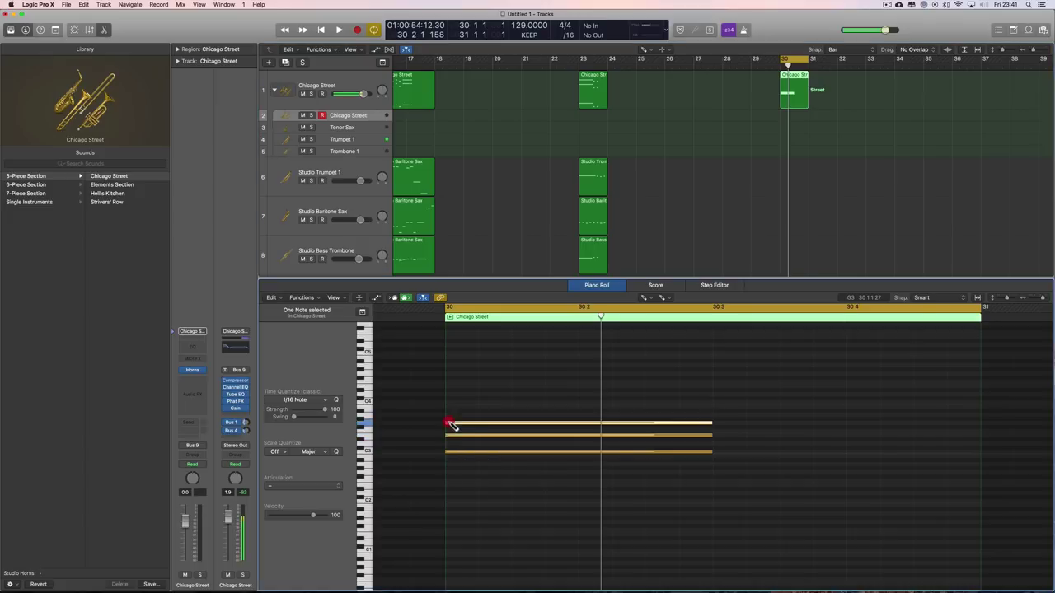
right_click(492, 496)
click(495, 495)
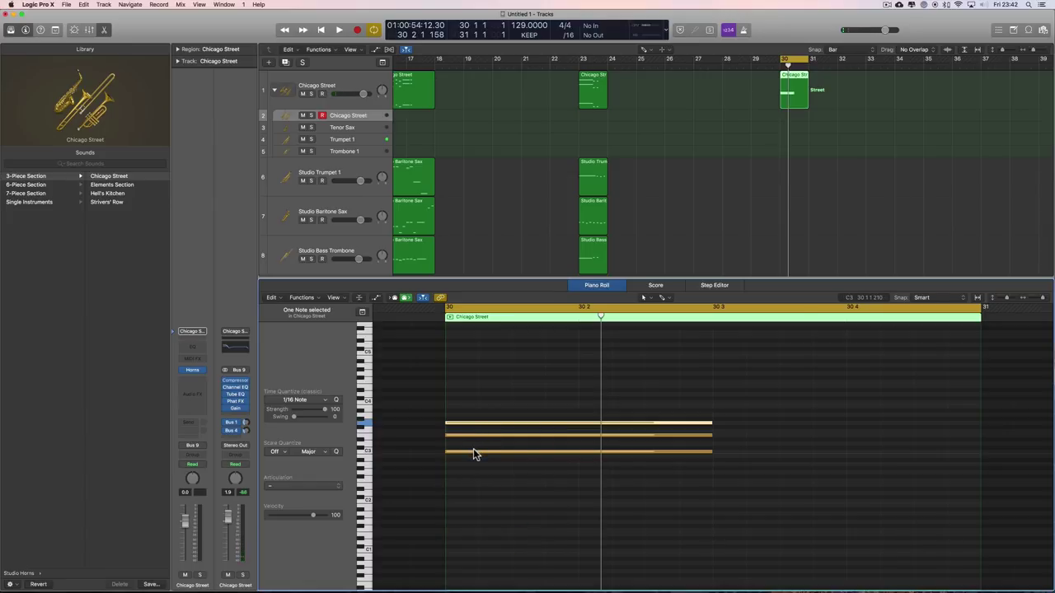
key(space)
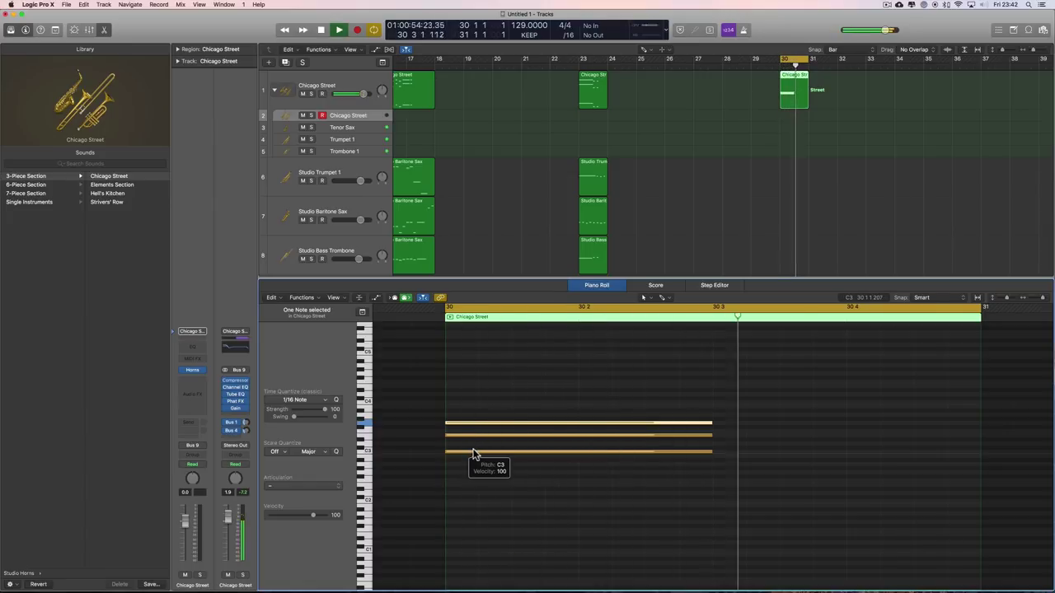
key(space)
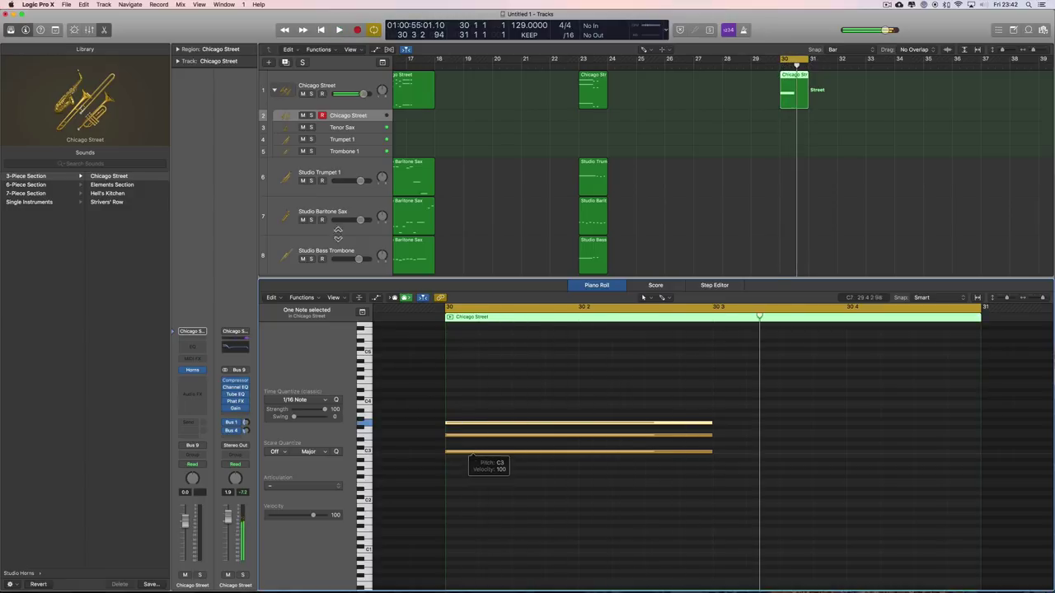
Step: Solo the Trombone 1, Tenor Sax and Trumpet 1 subtracks in turn to hear each chord note, ending with no solo
click(311, 151)
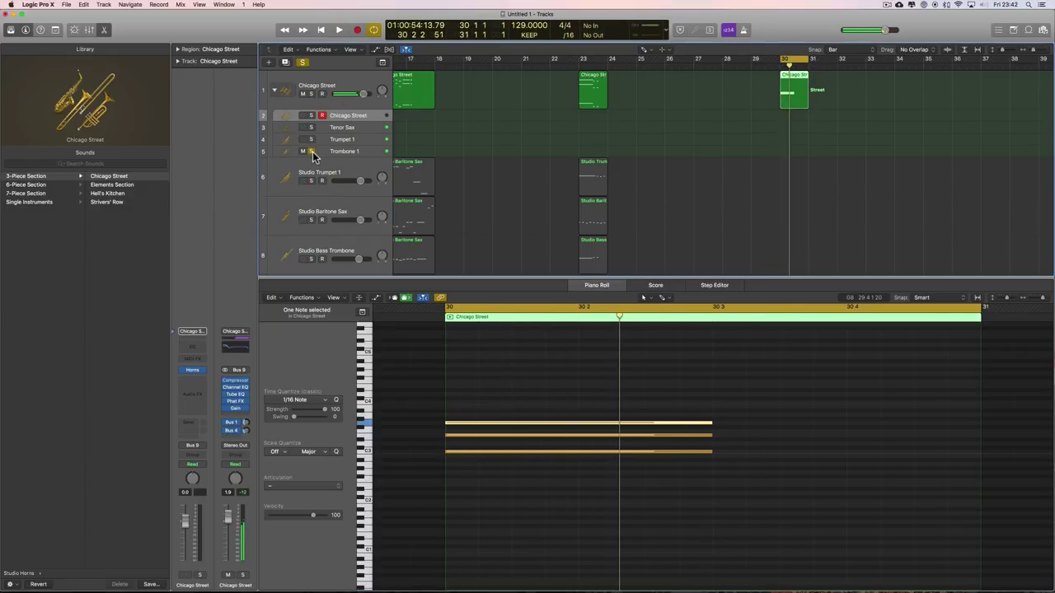
click(311, 151)
click(312, 127)
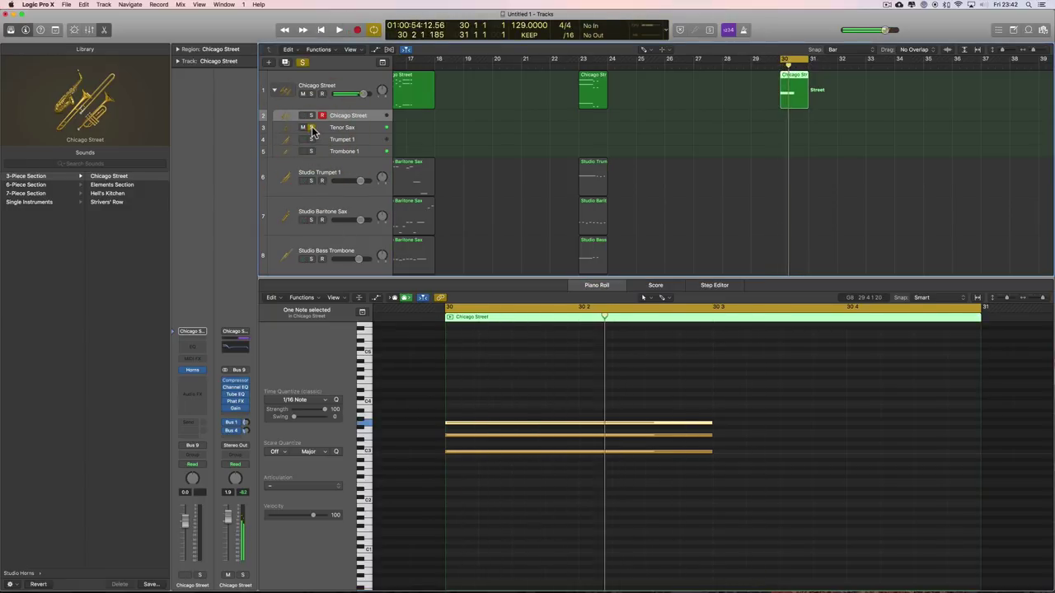
click(312, 128)
click(313, 139)
key(space)
key(space)
click(312, 139)
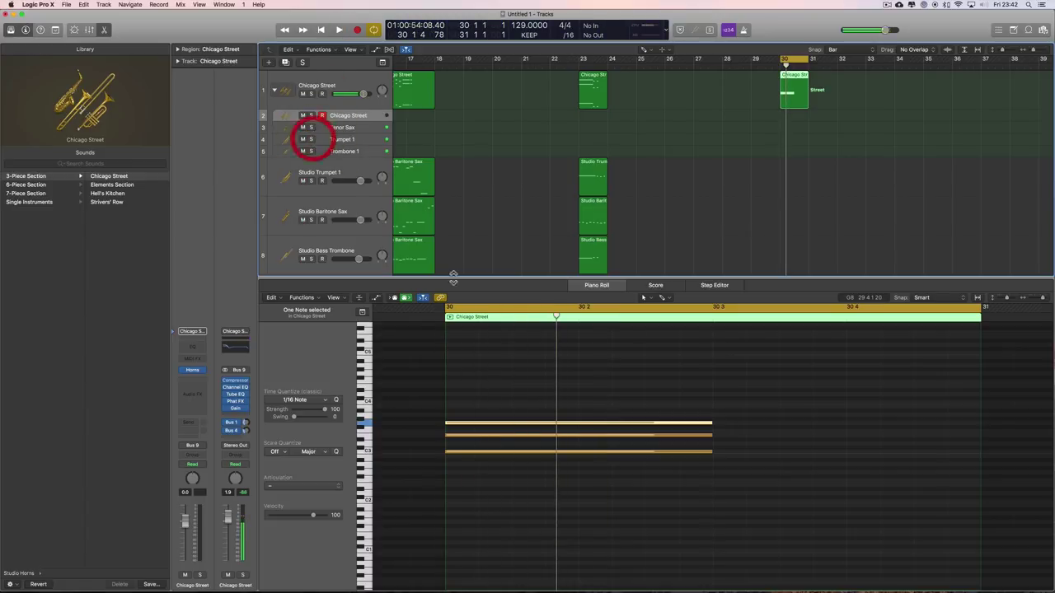
Step: Move the chord's C3 note at bar 30 down an octave to C2 and play the chord
click(510, 451)
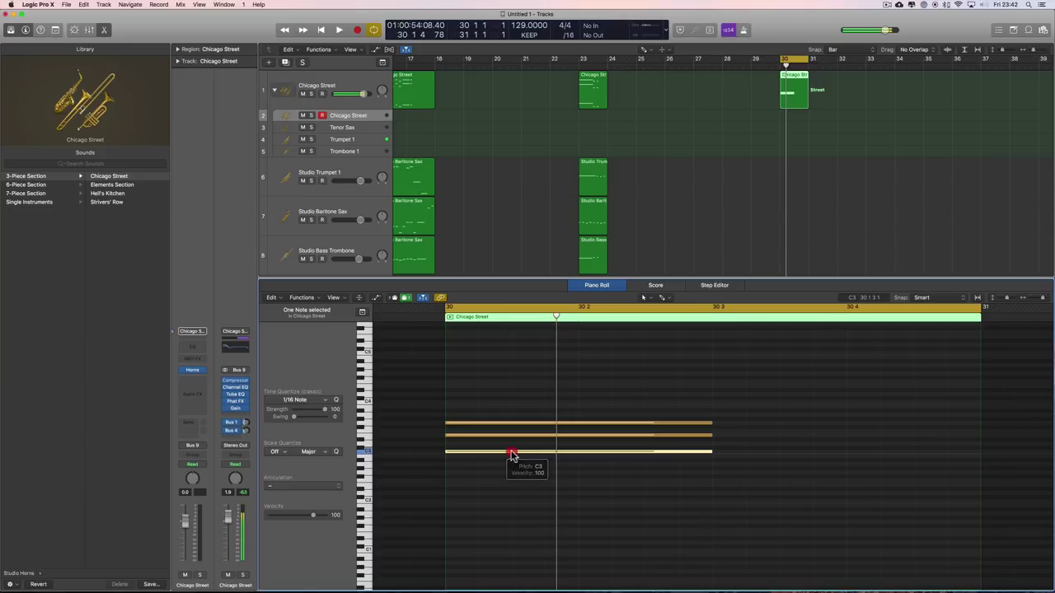
drag(511, 455, 511, 504)
key(space)
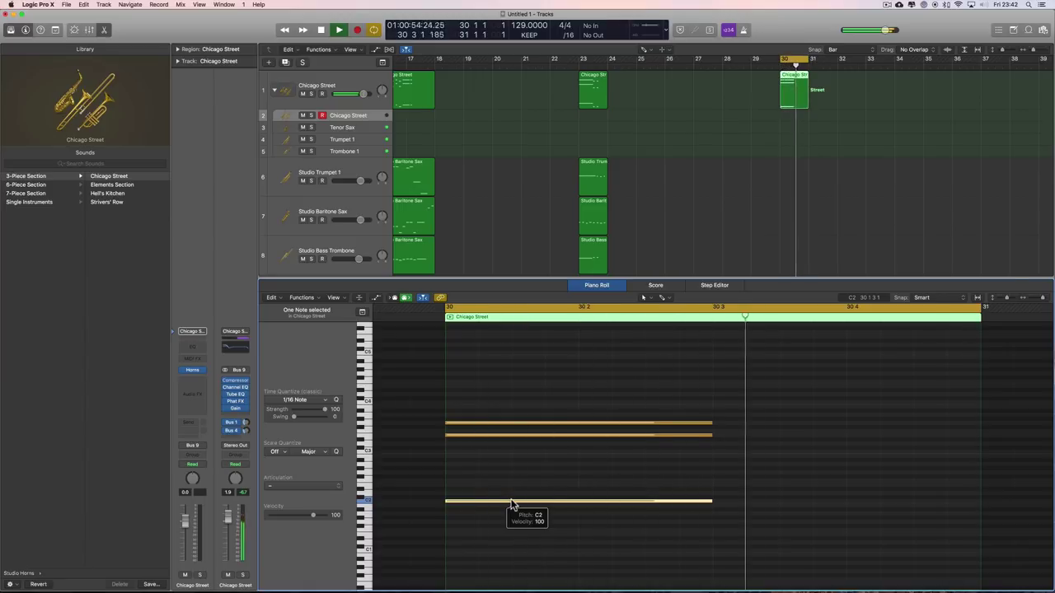
key(space)
Step: Solo Trombone 1 to hear its note, clear the solo, and play the full section again
click(311, 152)
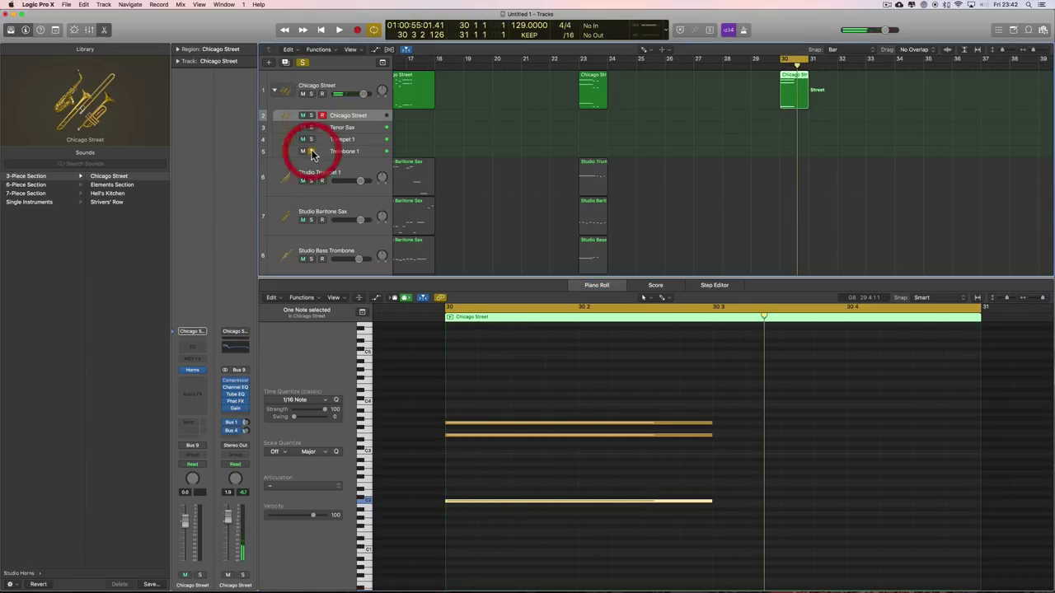
key(space)
key(space)
click(311, 152)
key(space)
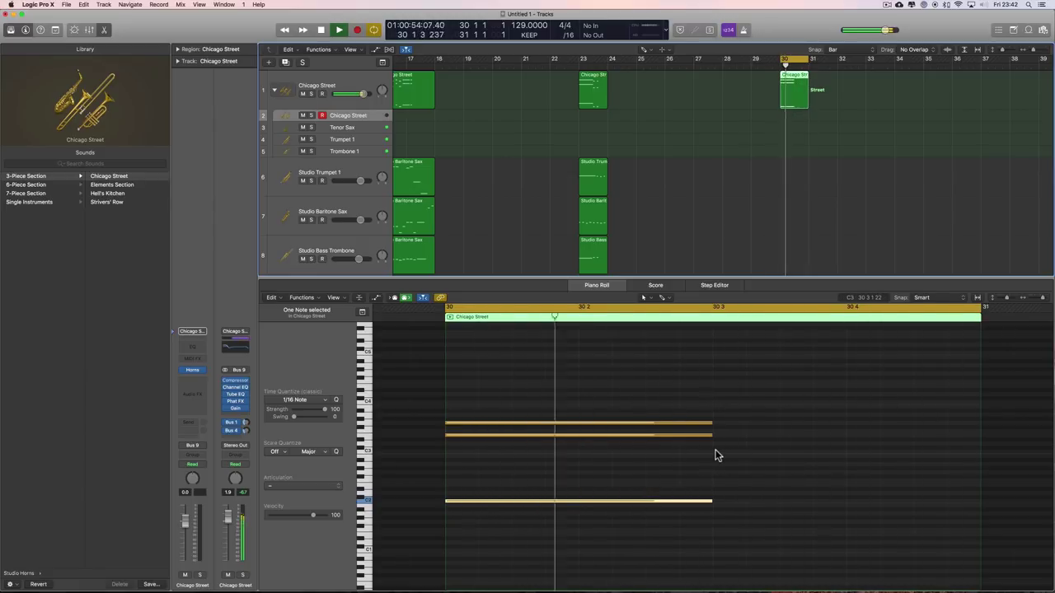
key(space)
Step: View the C2 note's articulation options without changing the selection, and move the playhead to bar 30, beat 4
scroll(685, 469, right, 2)
scroll(530, 443, left, 2)
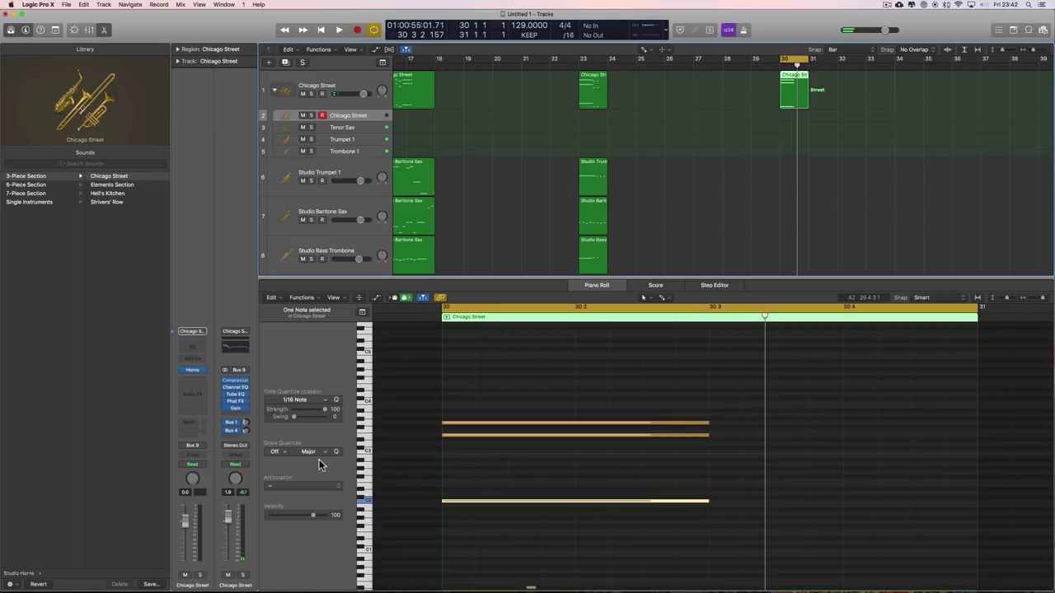
click(298, 486)
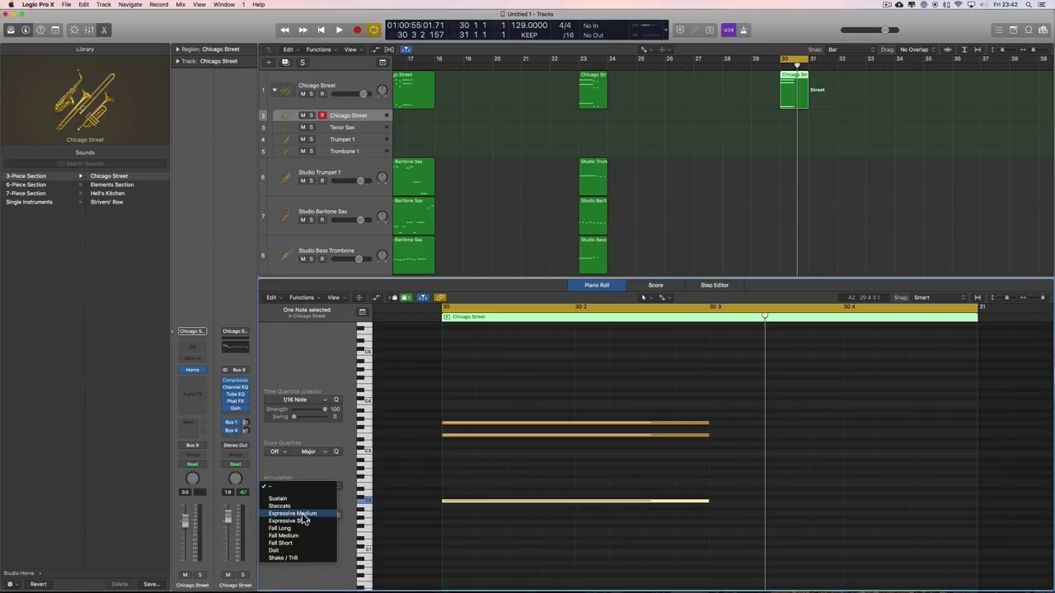
click(317, 481)
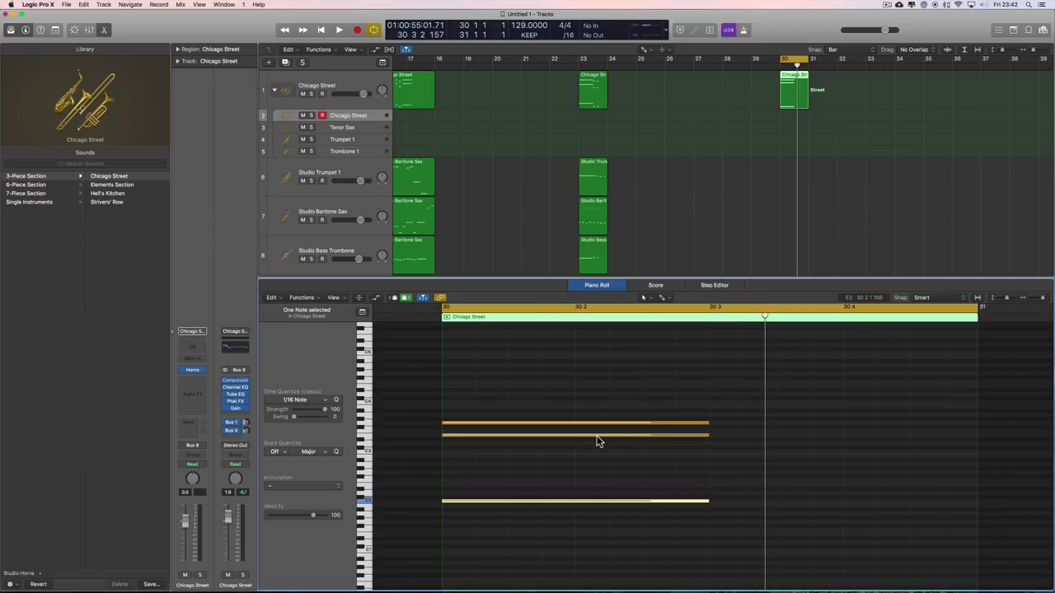
drag(765, 317, 842, 317)
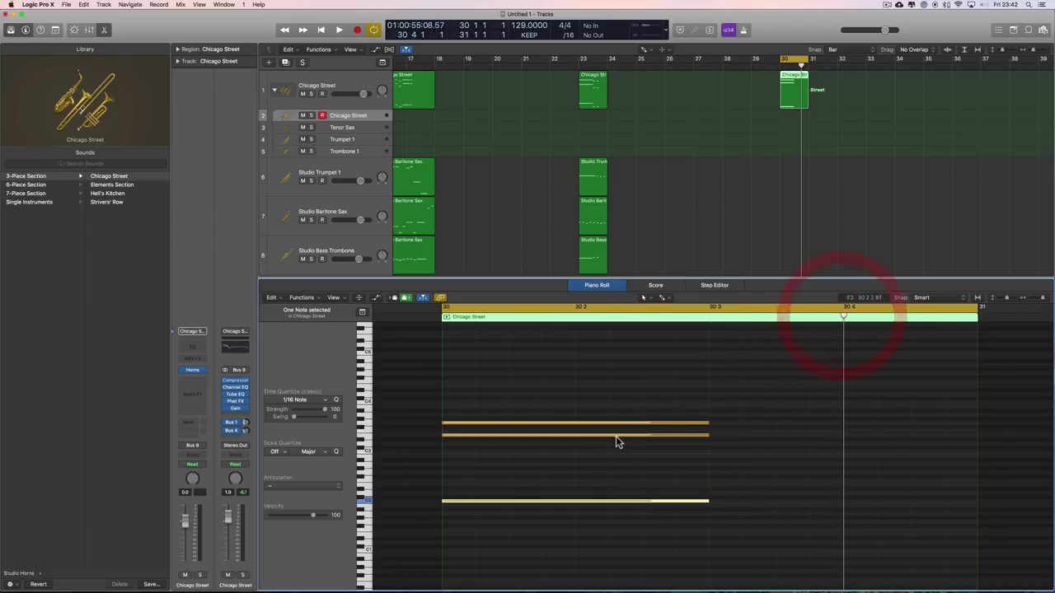
Step: Add a C4 note of matching length at the start of bar 30 with the Pencil tool and play the four-note chord
key(t)
click(500, 475)
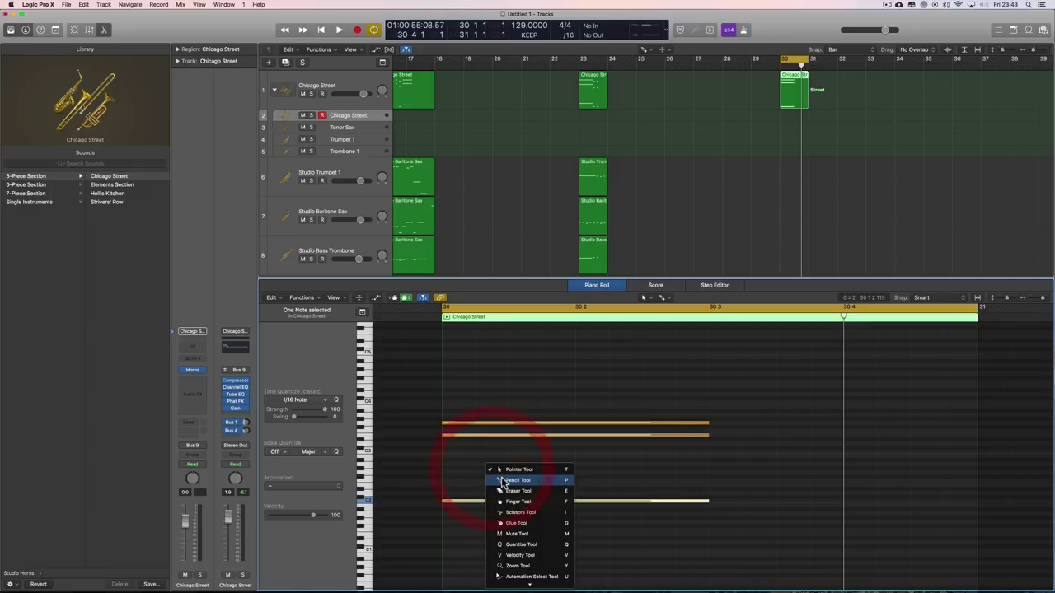
click(453, 423)
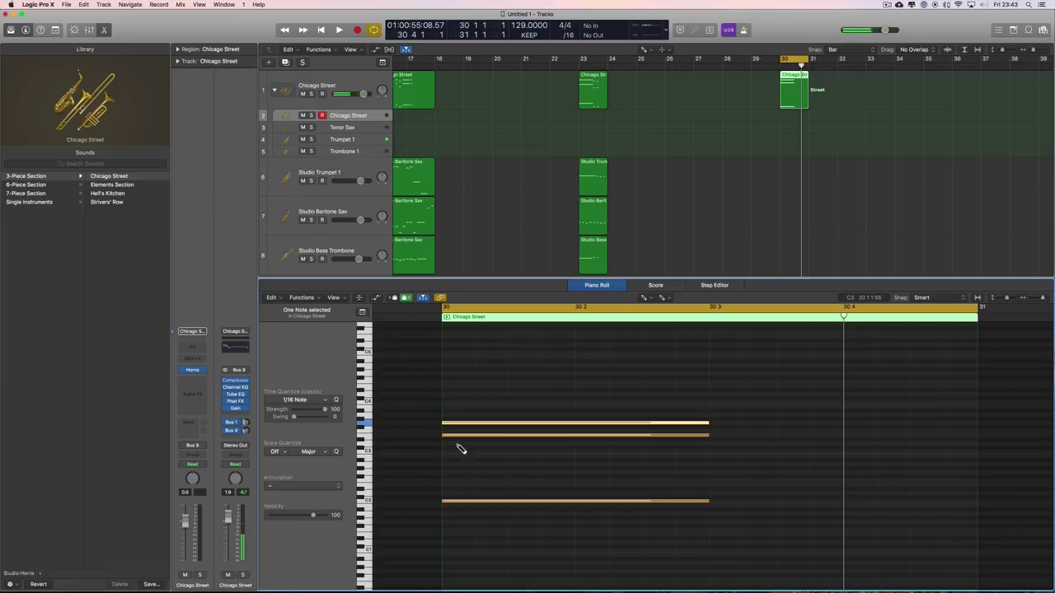
click(455, 435)
click(456, 424)
click(445, 408)
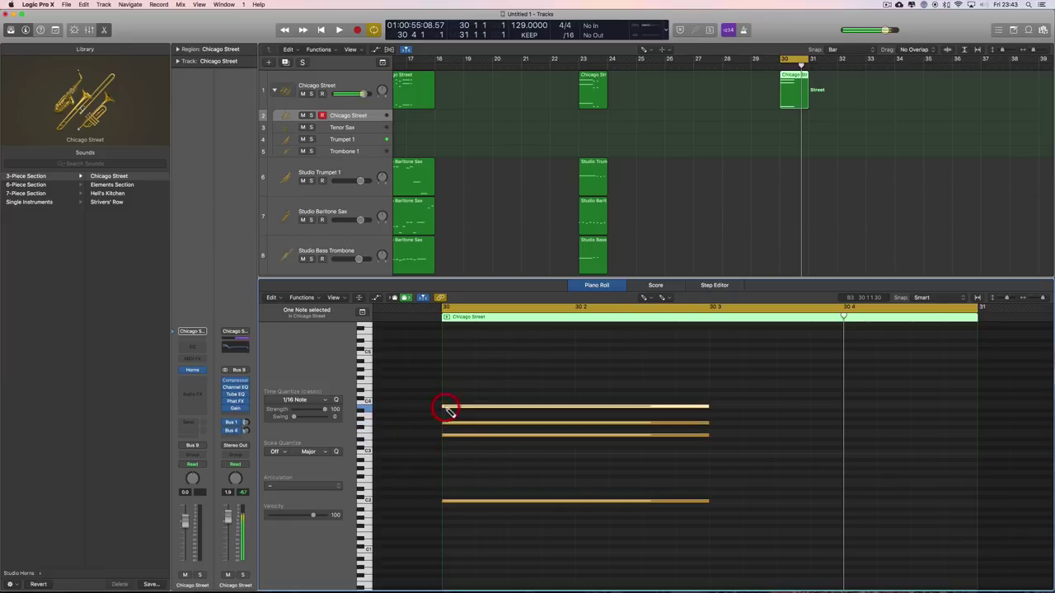
drag(448, 408, 449, 405)
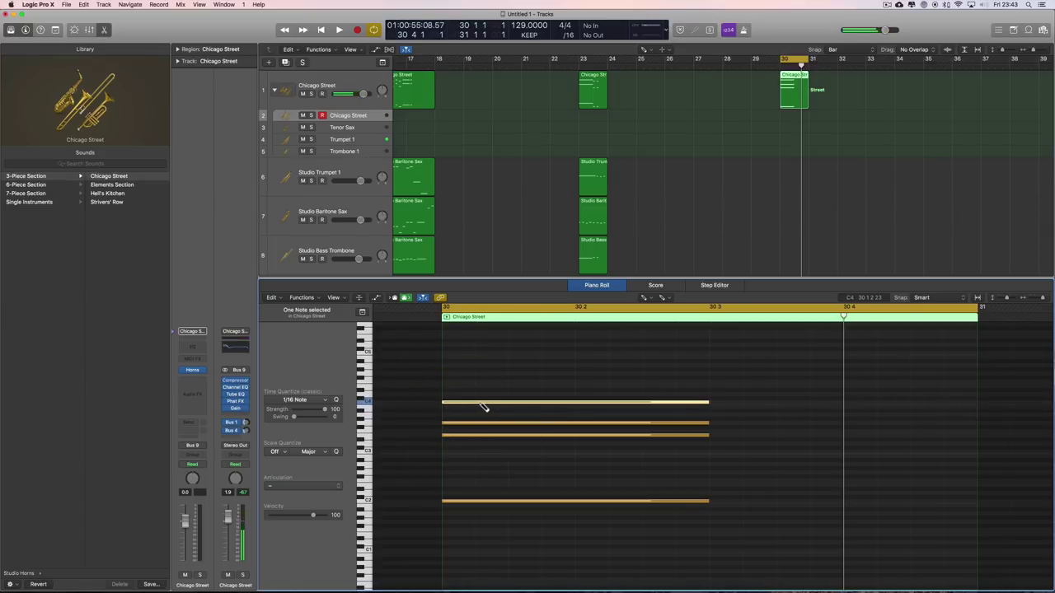
mouse_move(485, 409)
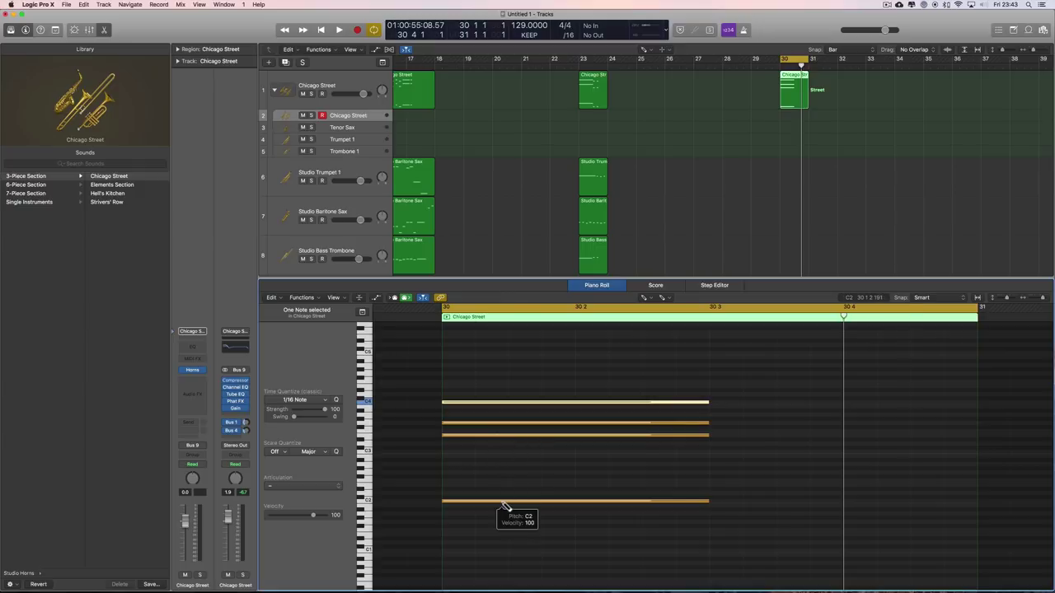
key(space)
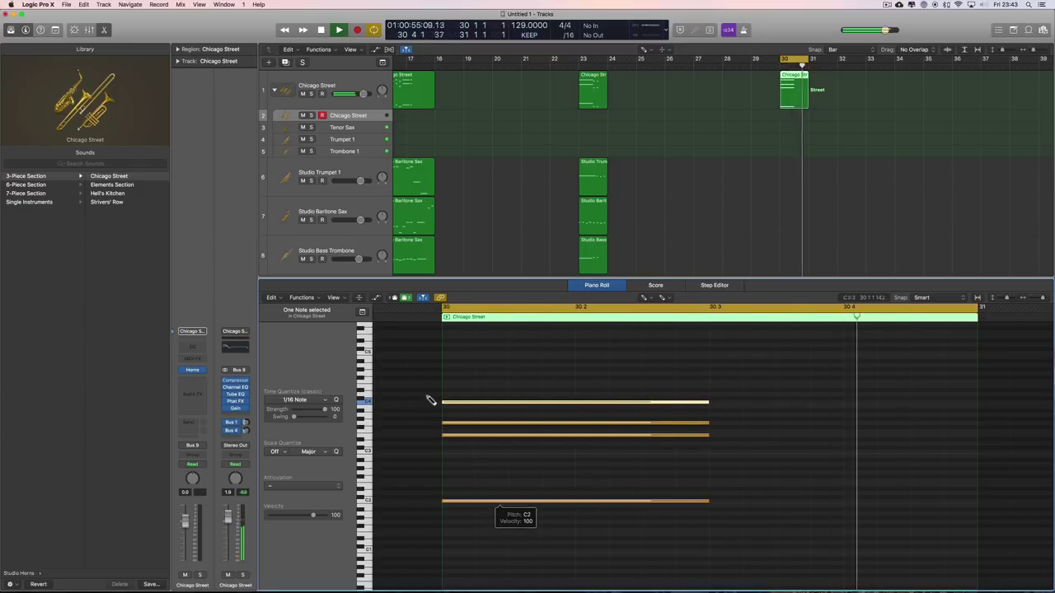
key(space)
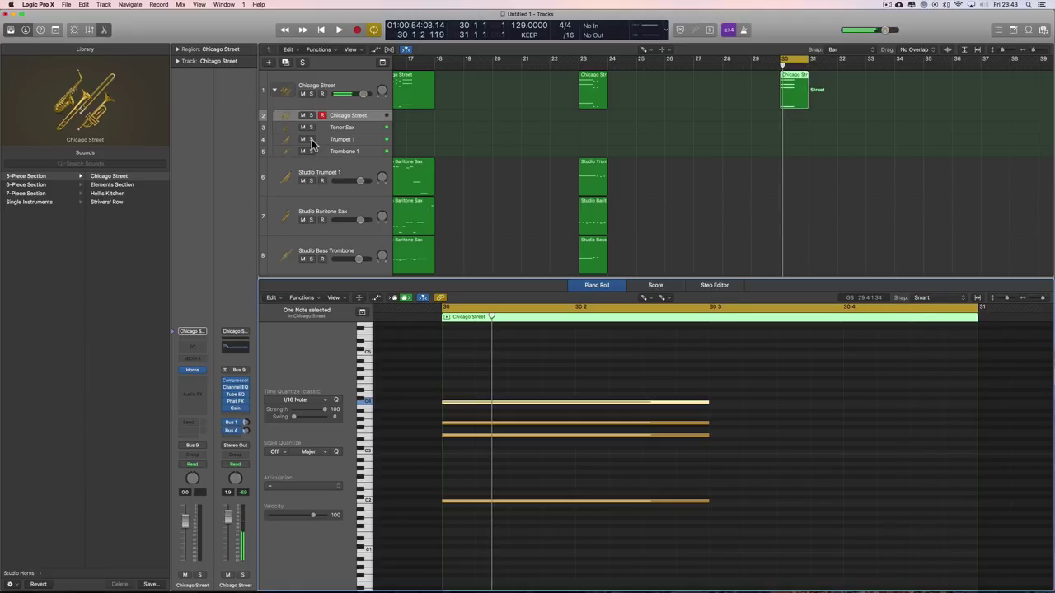
Step: Solo Trumpet 1, Trombone 1 and Tenor Sax in turn to hear how they share four notes, leaving Tenor Sax soloed
click(311, 140)
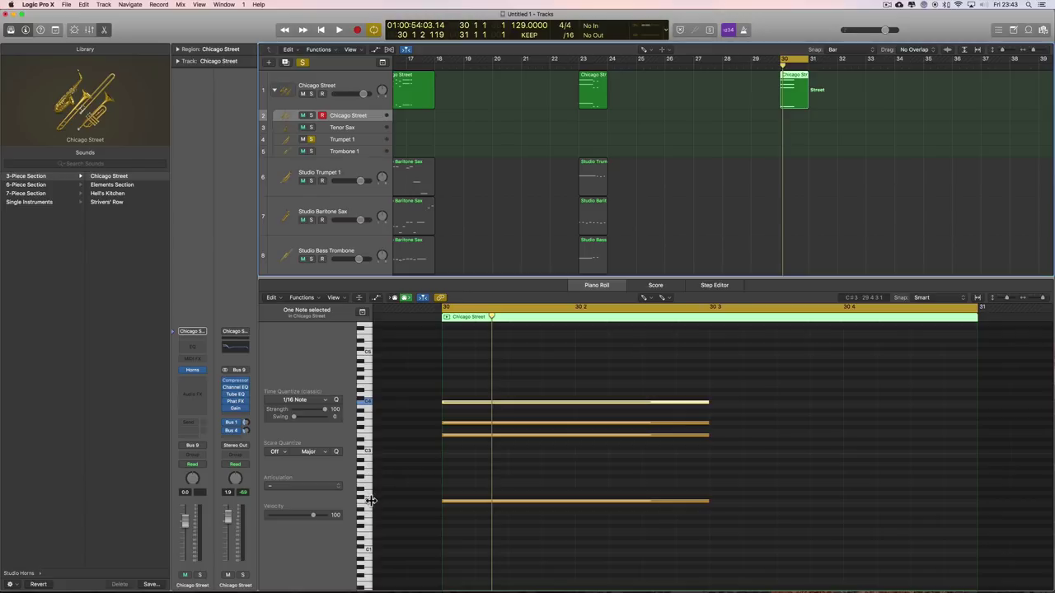
key(space)
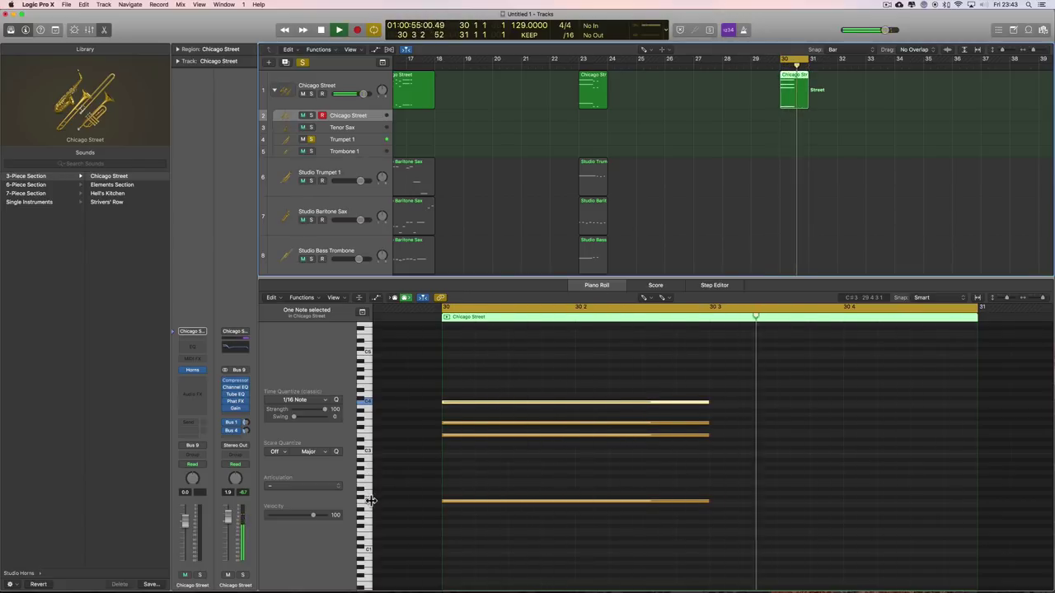
key(space)
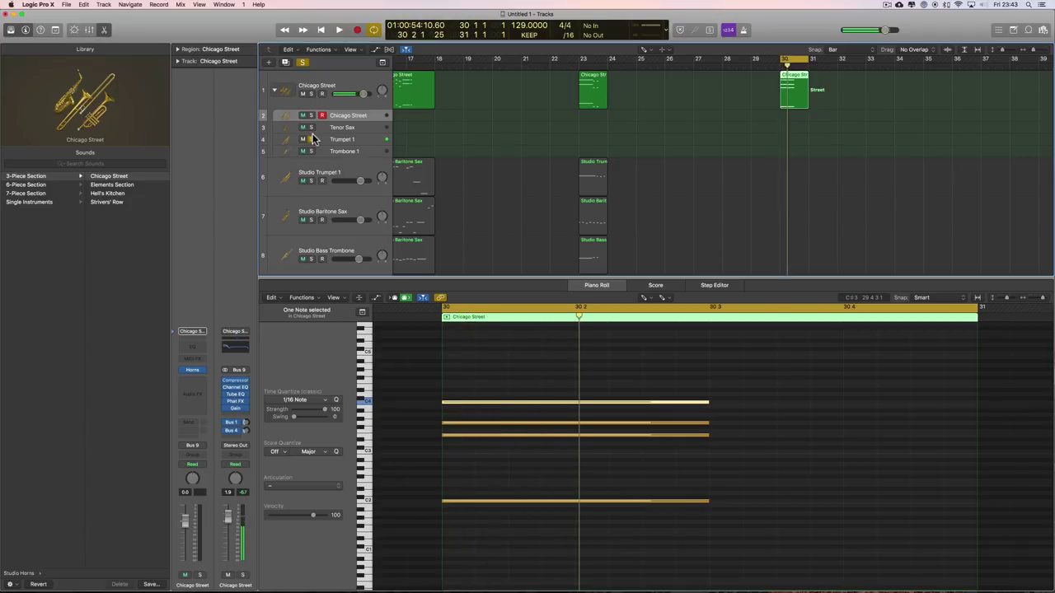
click(312, 139)
click(311, 150)
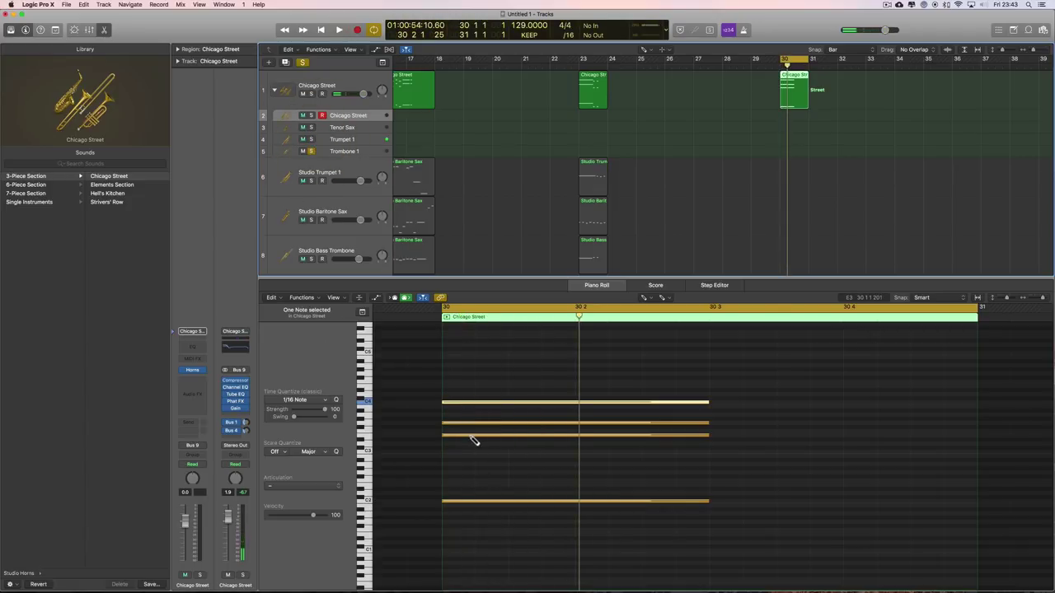
mouse_move(468, 437)
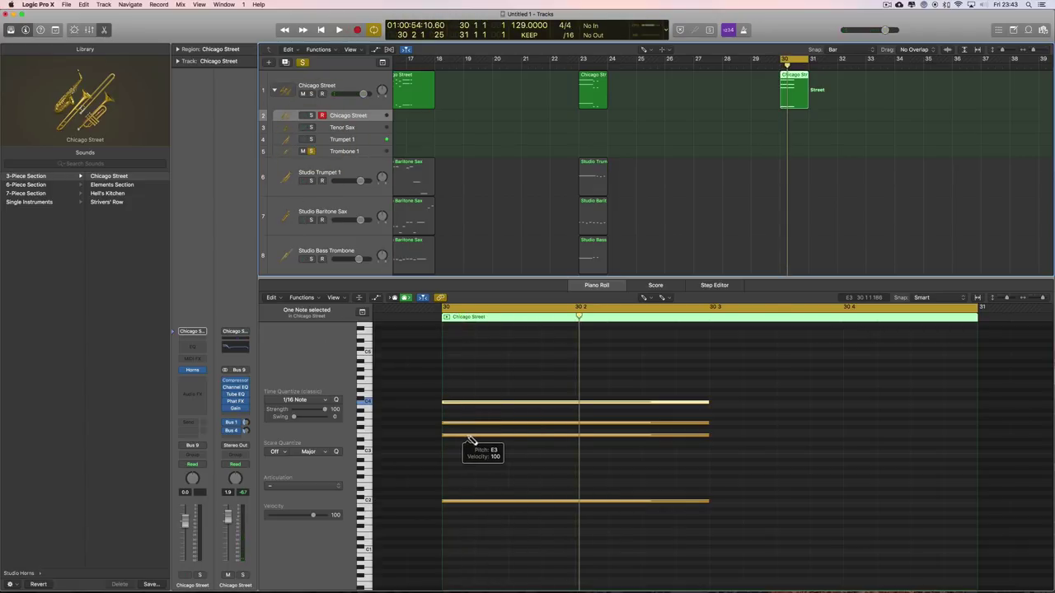
key(space)
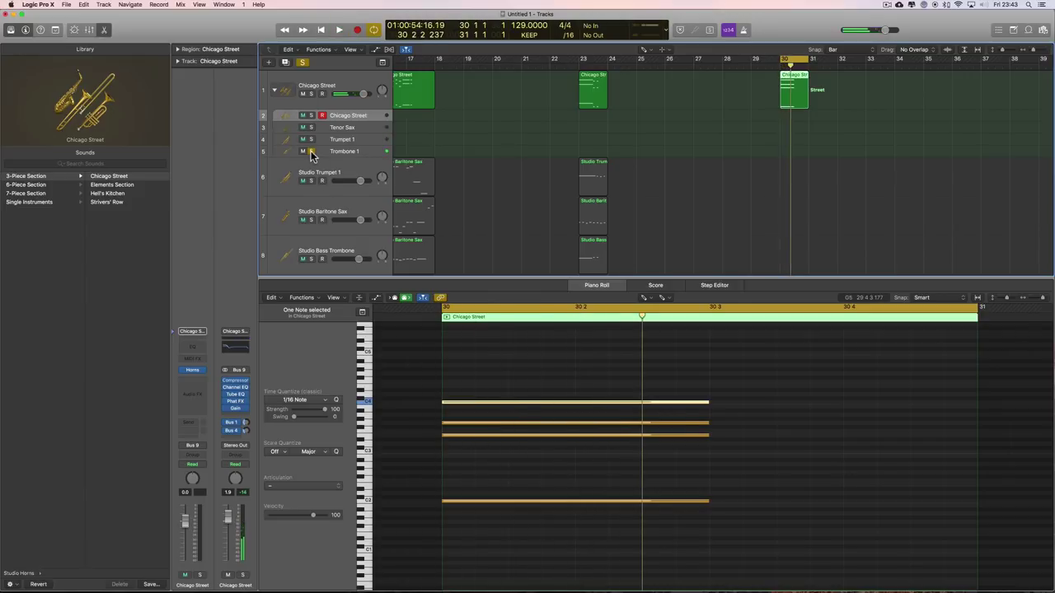
click(312, 151)
click(312, 127)
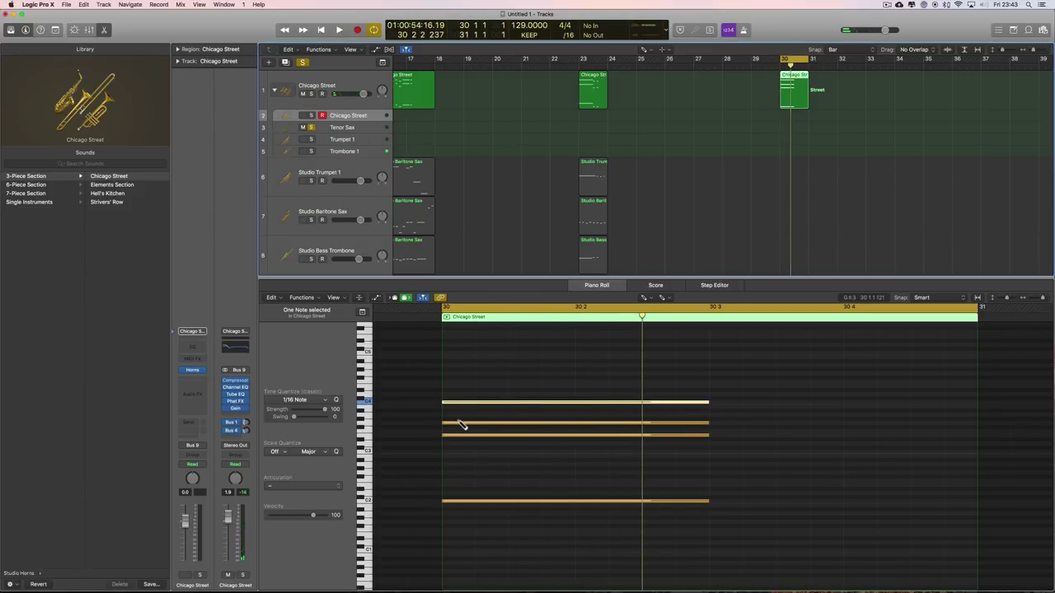
mouse_move(462, 427)
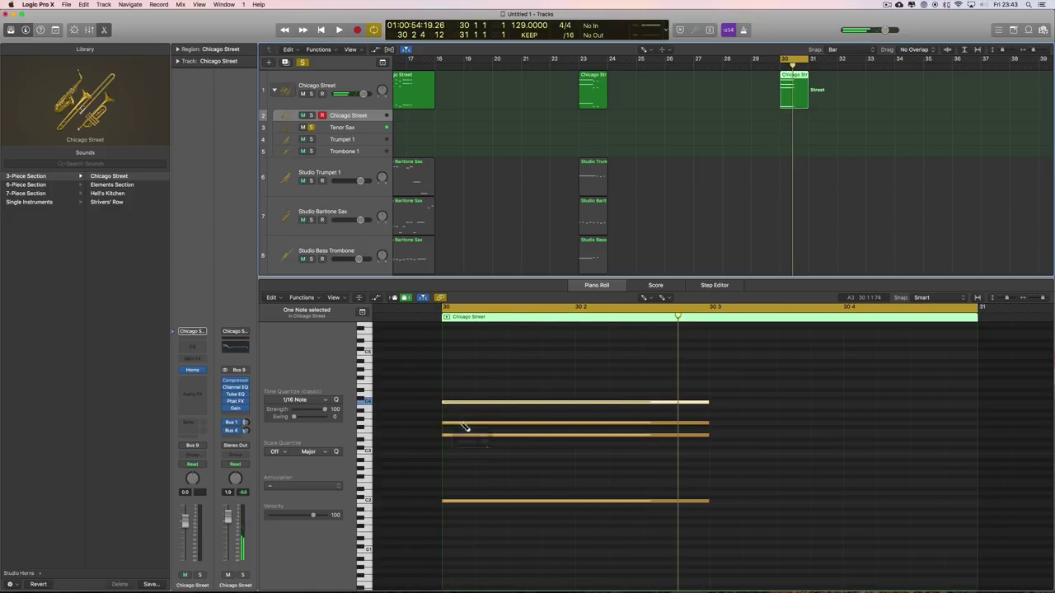
mouse_move(498, 438)
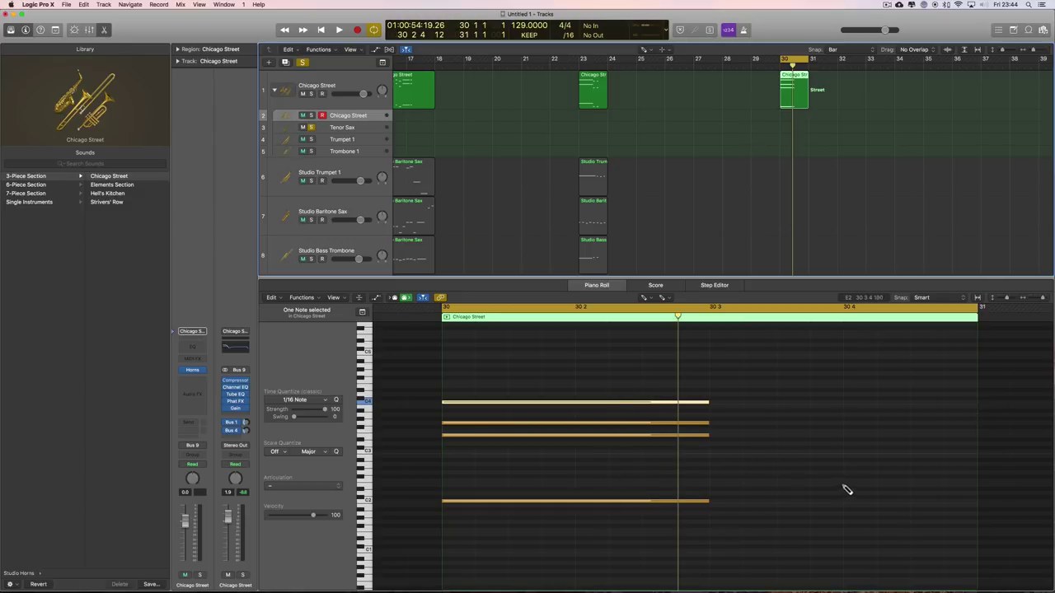
Step: Select the Studio Trumpet 1, Studio Baritone Sax and Studio Bass Trombone tracks in turn and view the Studio Horns single instruments in the Library
click(334, 173)
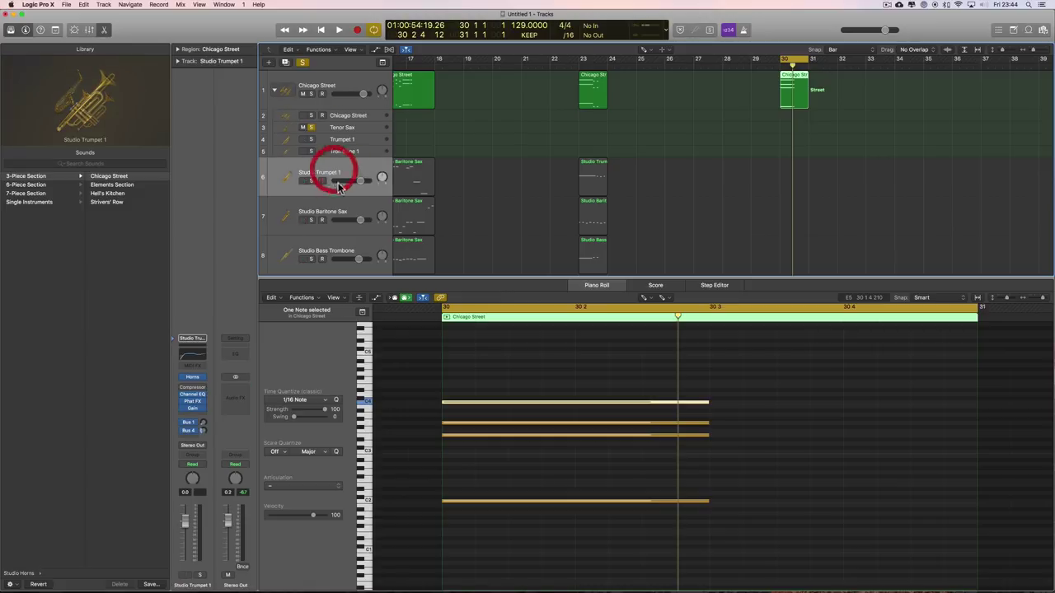
click(338, 201)
click(354, 246)
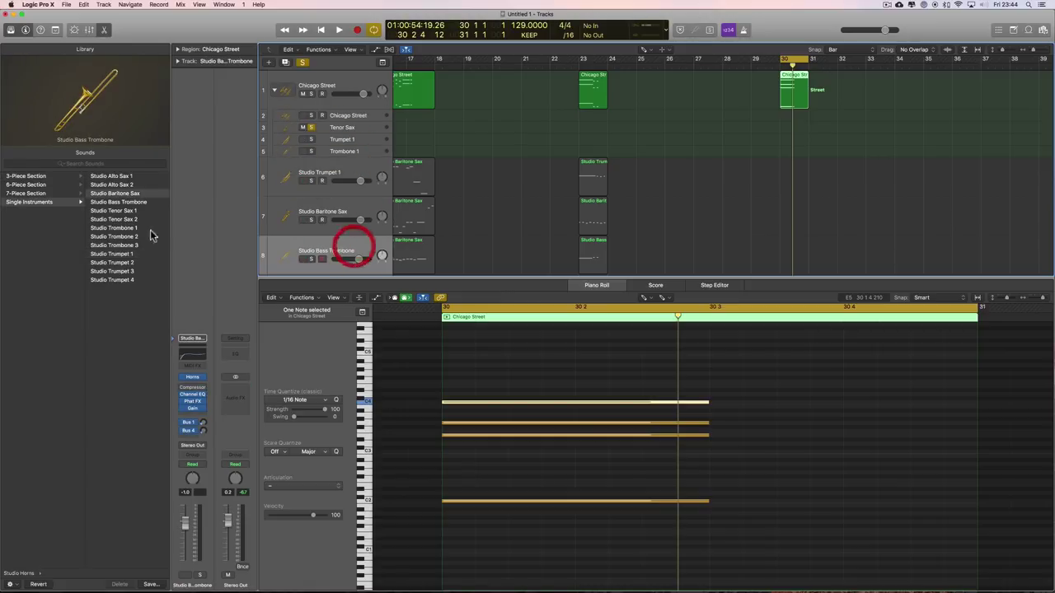
scroll(29, 208, left, 3)
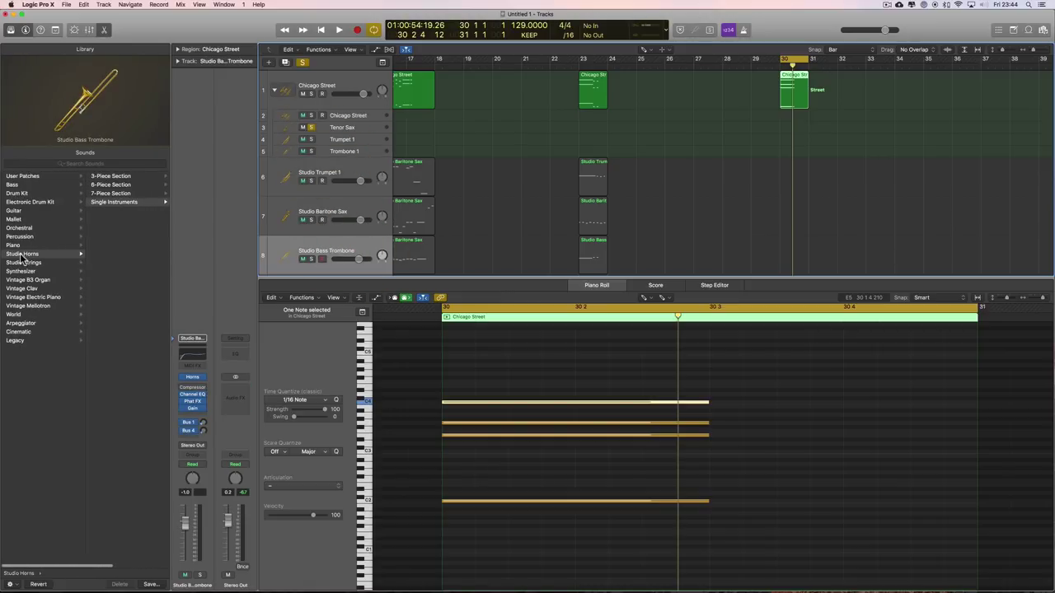
scroll(70, 239, right, 3)
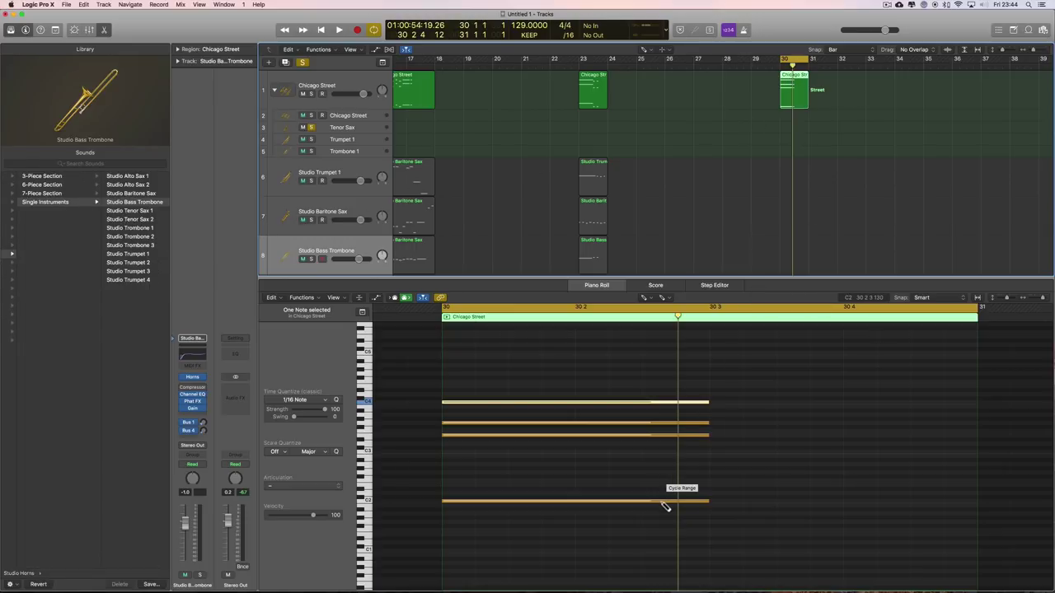
Step: Delete the C4 note from the bar 30 chord and return to the Pointer tool
double_click(629, 406)
key(t)
key(t)
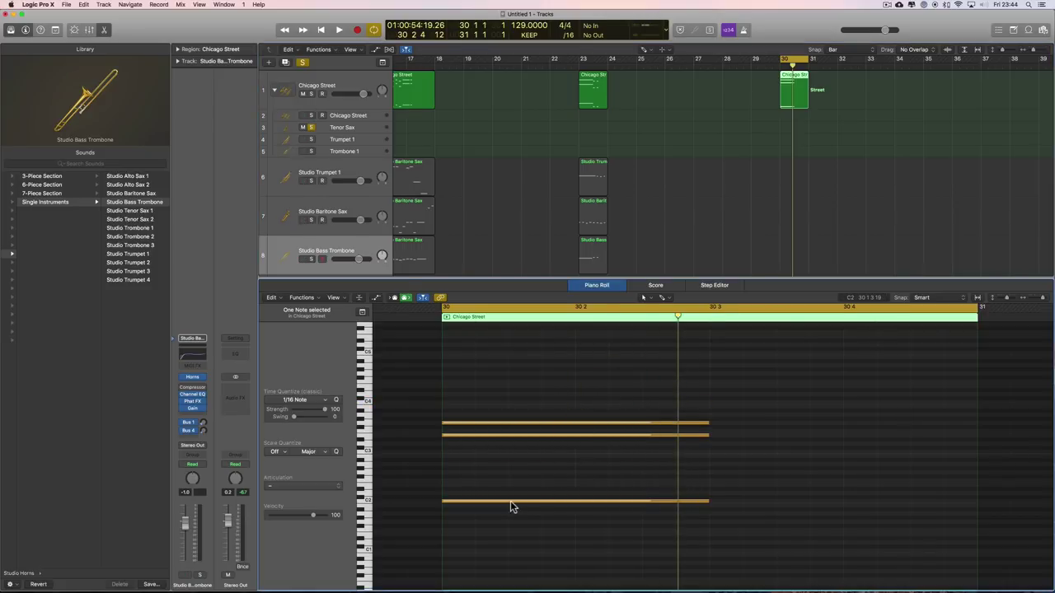
Step: Select the C2 note, clear the Tenor Sax solo, and play the three-note chord
click(510, 501)
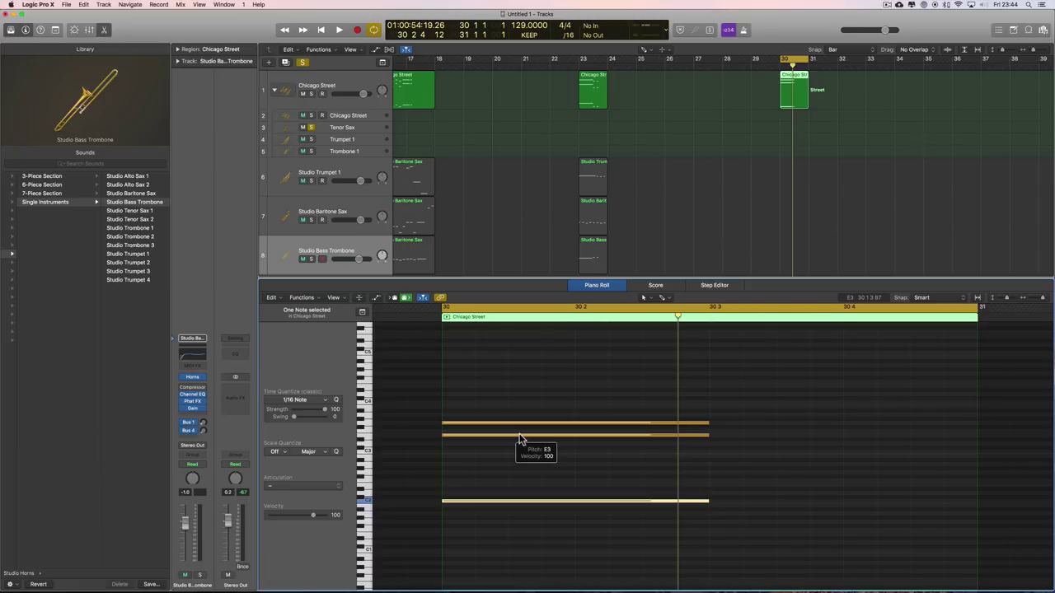
click(310, 127)
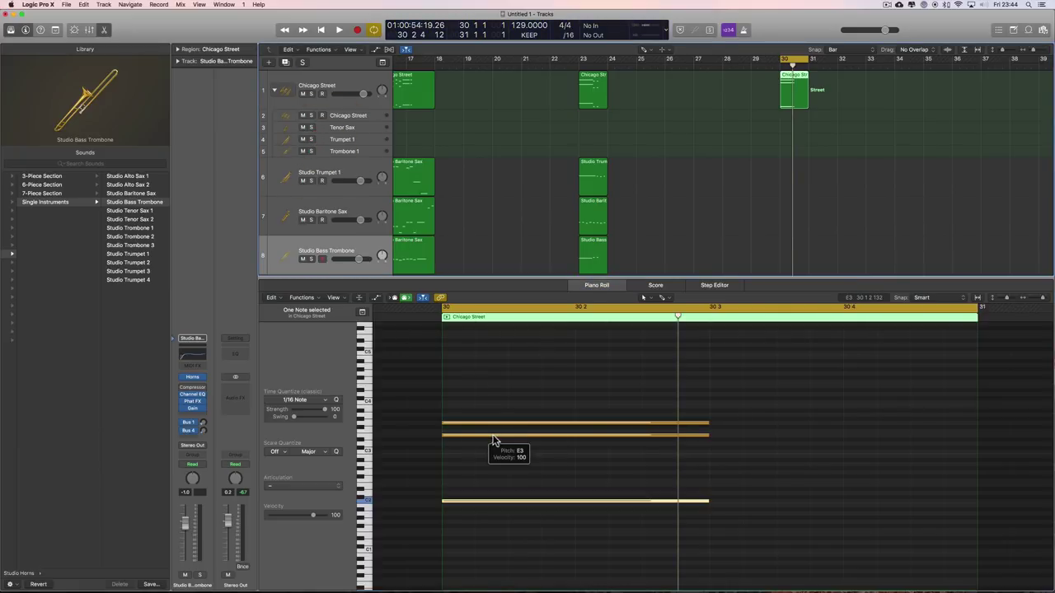
key(space)
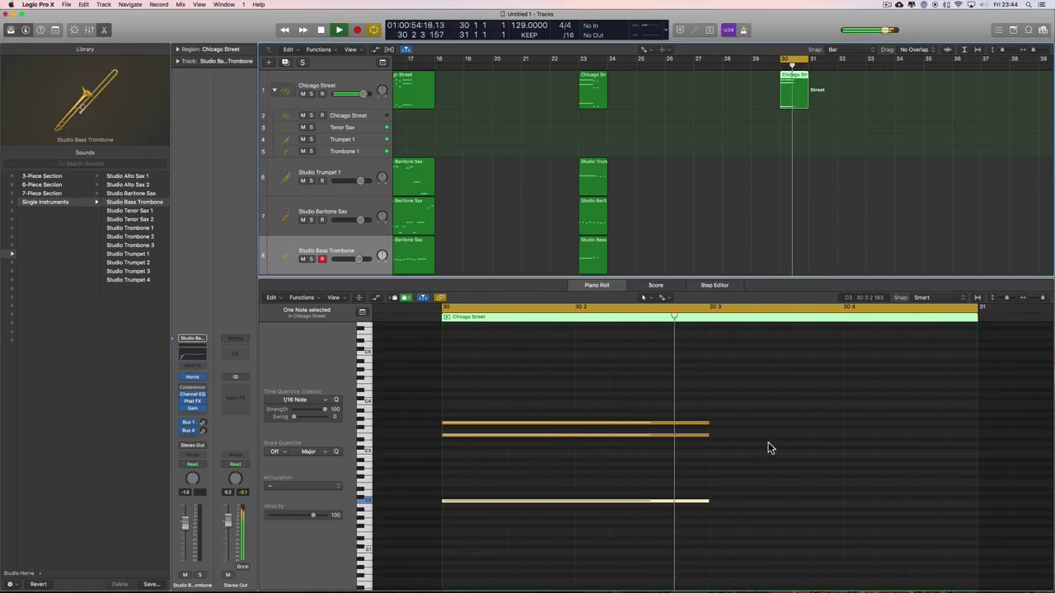
Step: Shorten the three bar 30 chord notes to about one beat, copy the chord to beat 2, and play both chords
key(space)
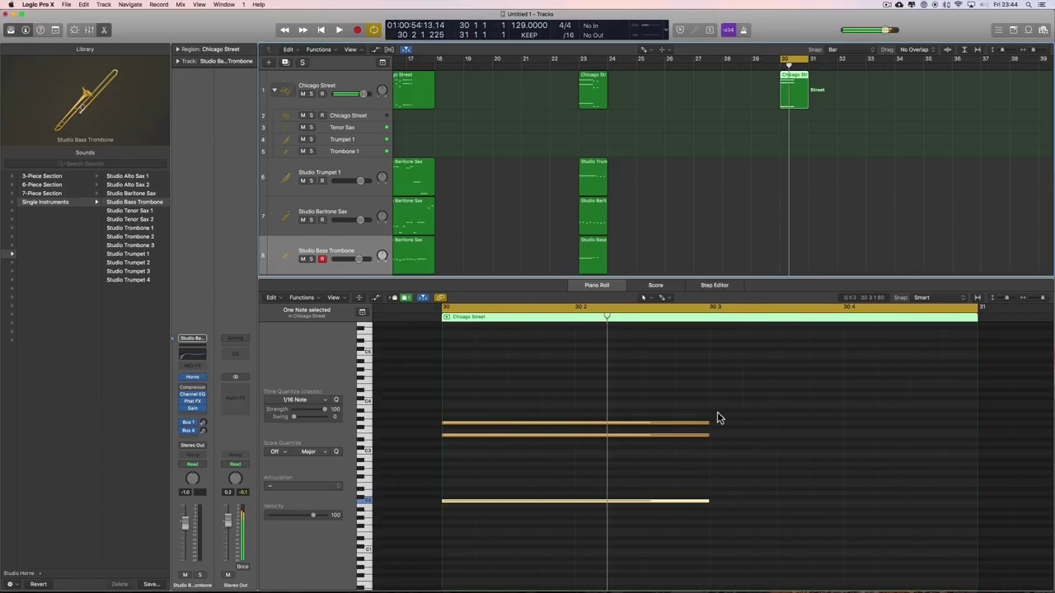
drag(716, 412, 570, 502)
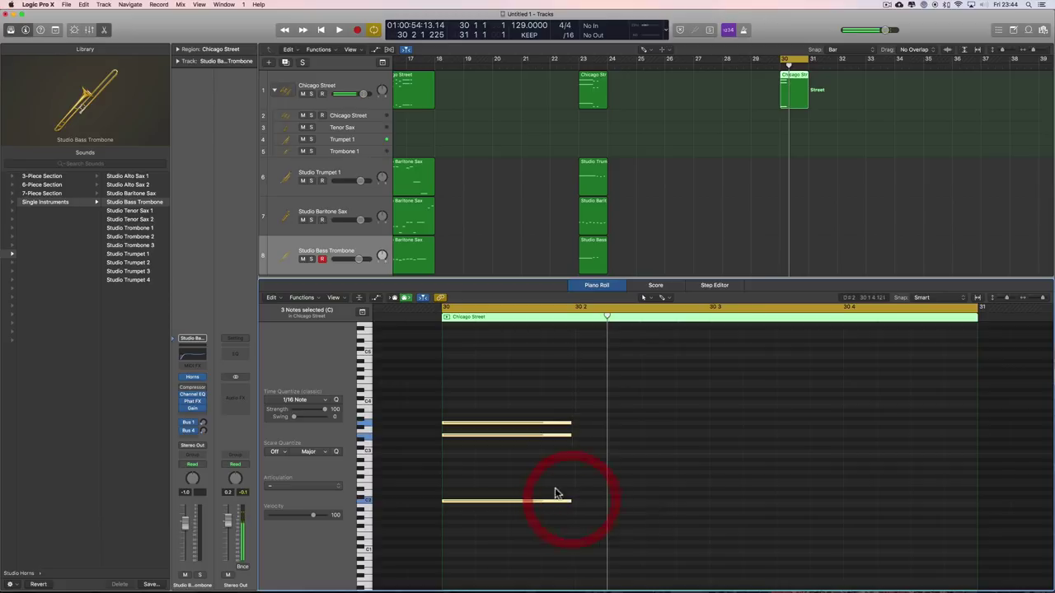
drag(486, 503, 612, 503)
key(space)
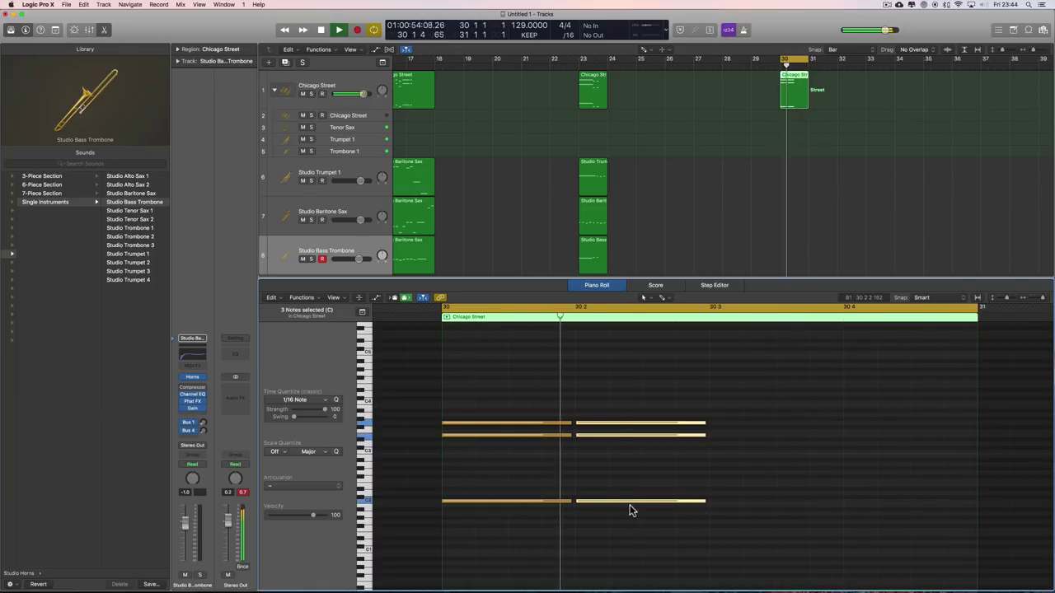
key(space)
Step: Copy the beat 2 chord to beat 3 transposed down two semitones, audition its upper notes, and play the bar
drag(599, 503, 736, 511)
click(736, 480)
click(731, 432)
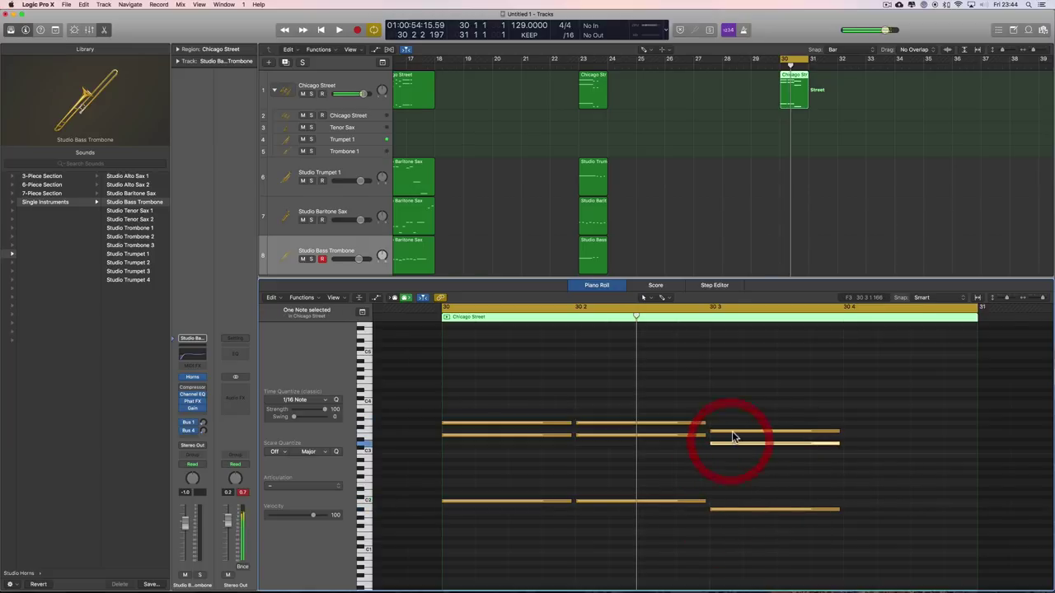
key(space)
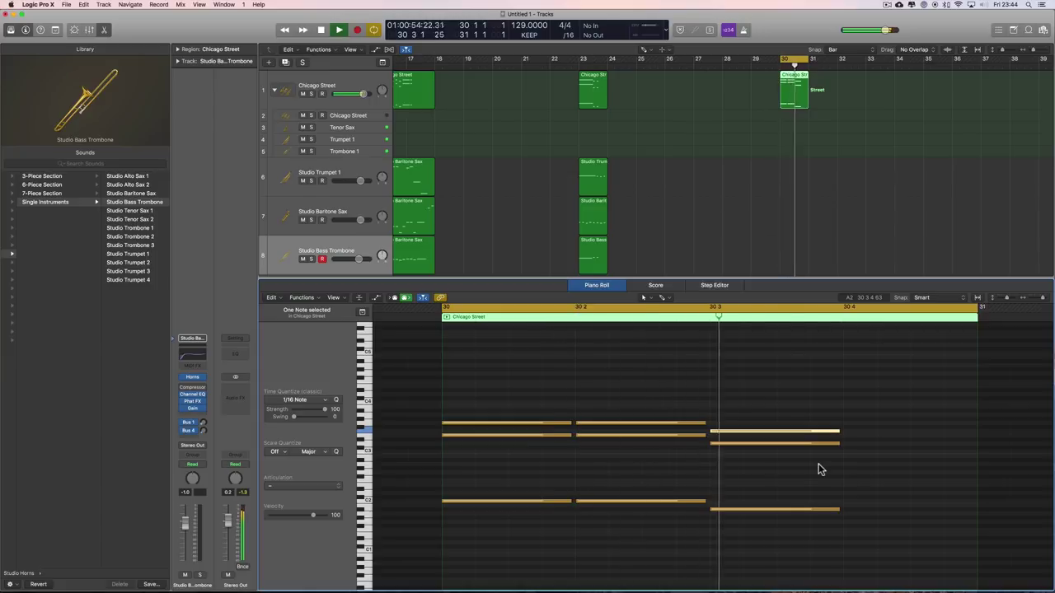
Step: Shorten the beat 3 chord to about a sixteenth, add short C and B♭ chords at 30 3 3 and 30 4, and play the pattern
drag(819, 403, 792, 504)
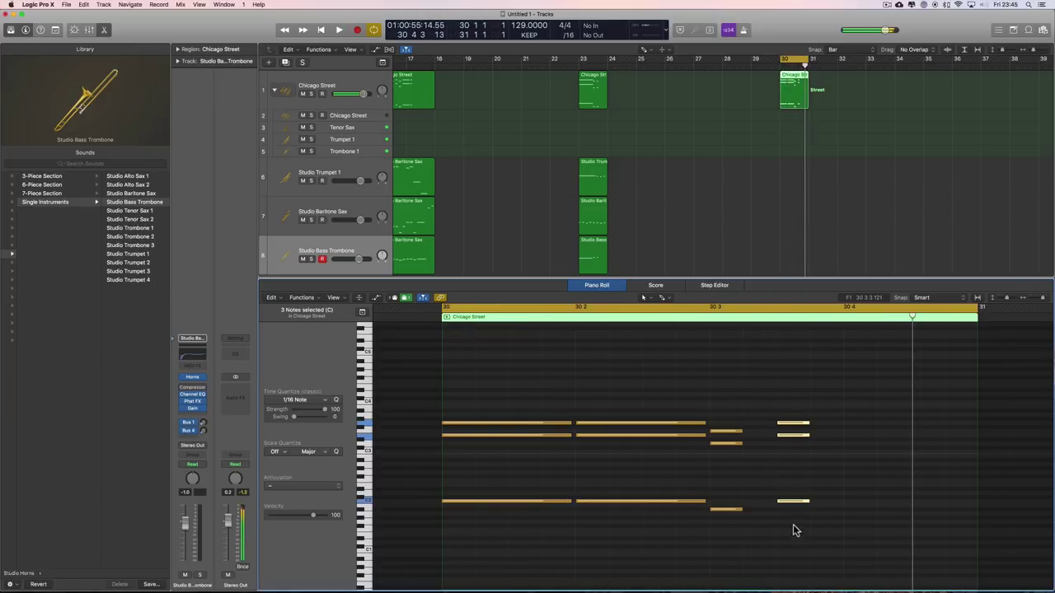
drag(793, 505, 861, 511)
key(space)
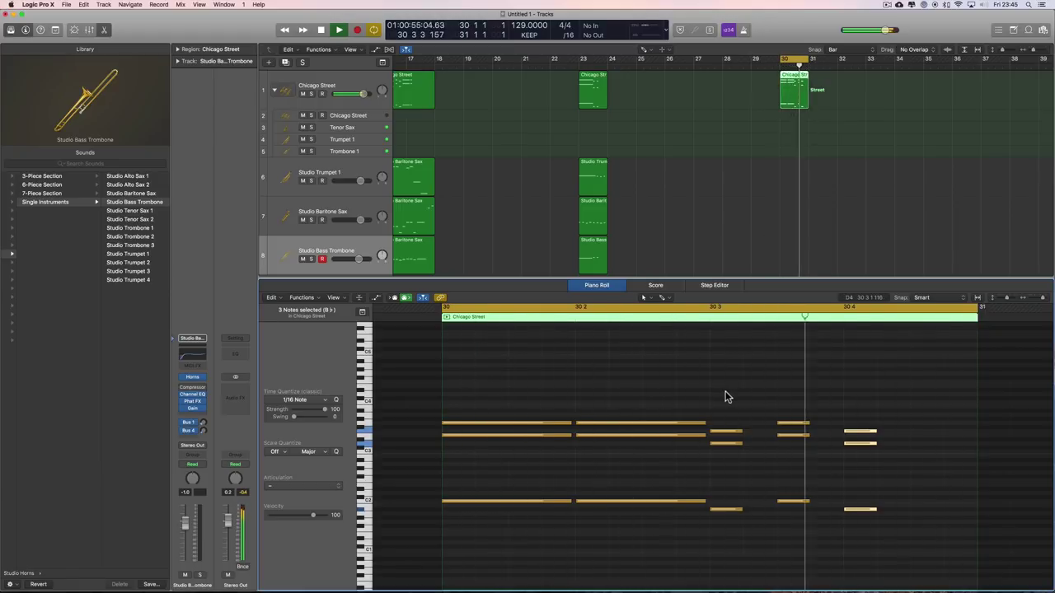
key(space)
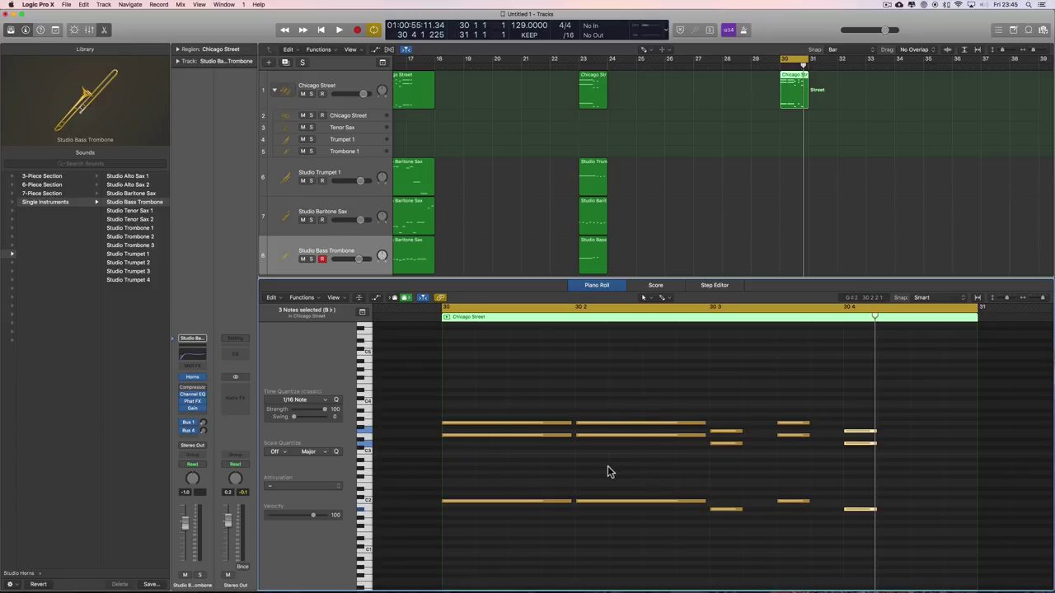
Step: Move the bar 30 Chicago Street region to bar 32 and create an empty region in its place at bar 30
scroll(531, 461, left, 2)
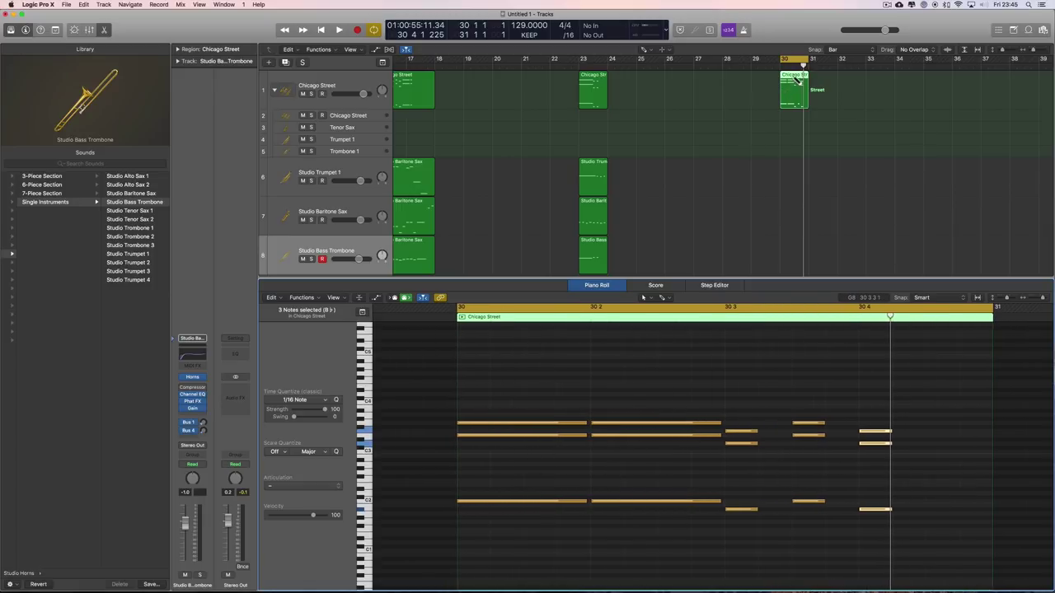
drag(797, 79, 854, 80)
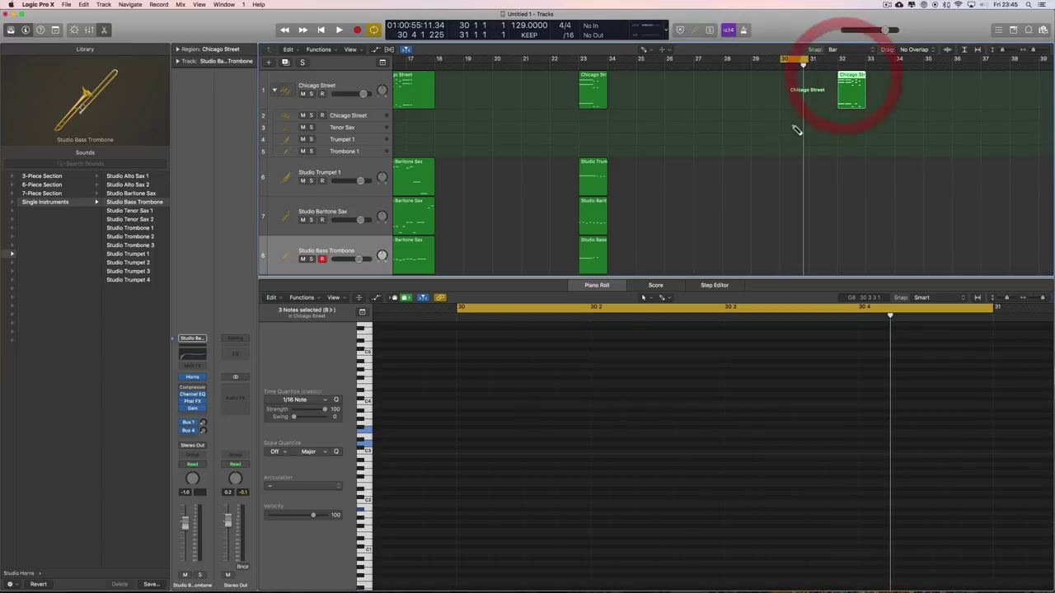
click(789, 87)
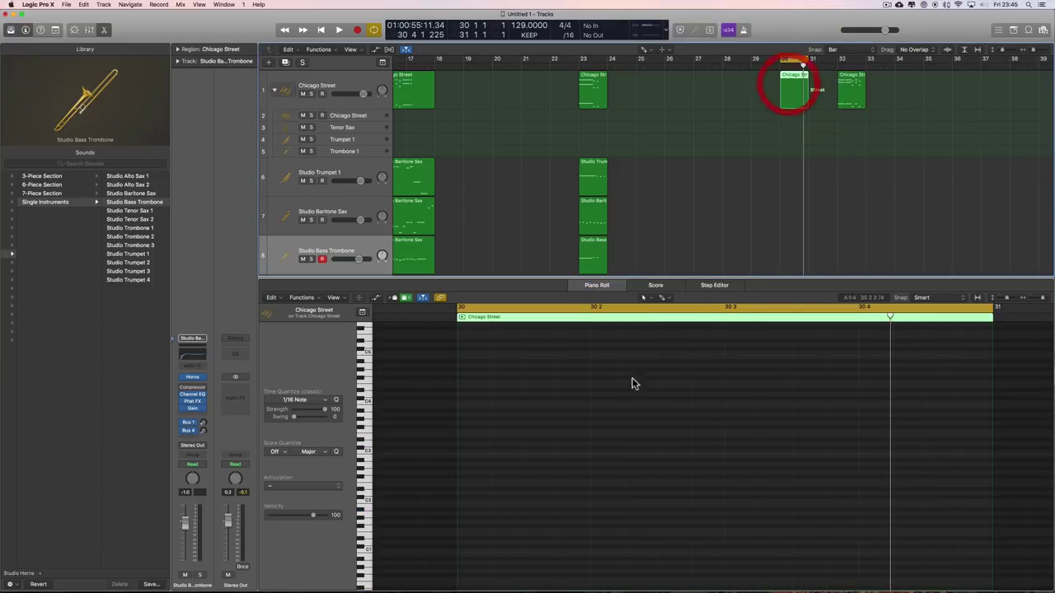
Step: Draw a C3 note at the start of bar 30 with the Pencil tool and extend it to two beats
right_click(500, 447)
click(515, 454)
click(466, 452)
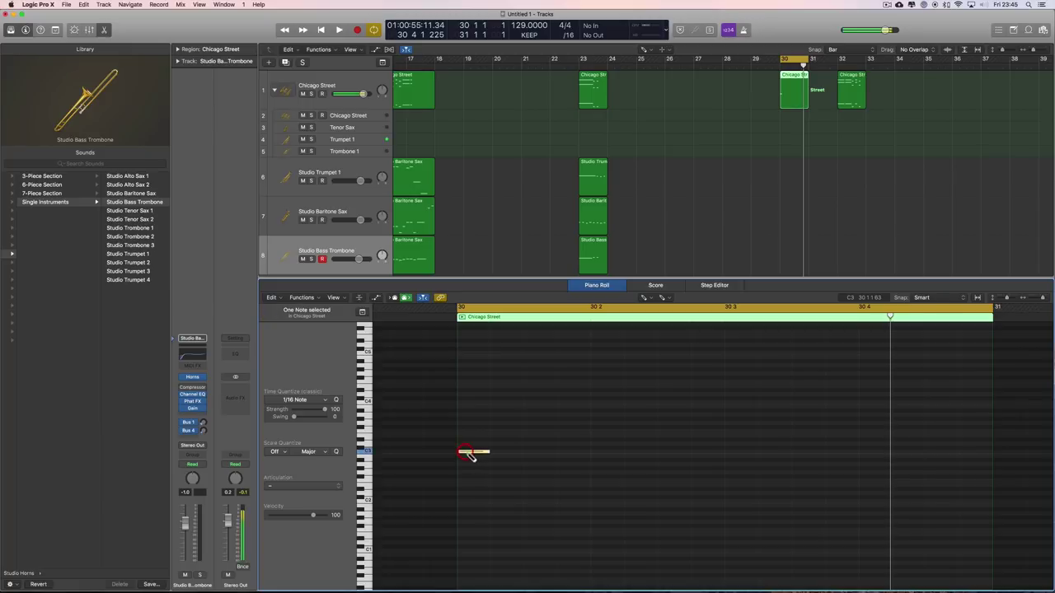
mouse_move(487, 452)
mouse_down()
mouse_move(734, 452)
mouse_move(723, 451)
mouse_up()
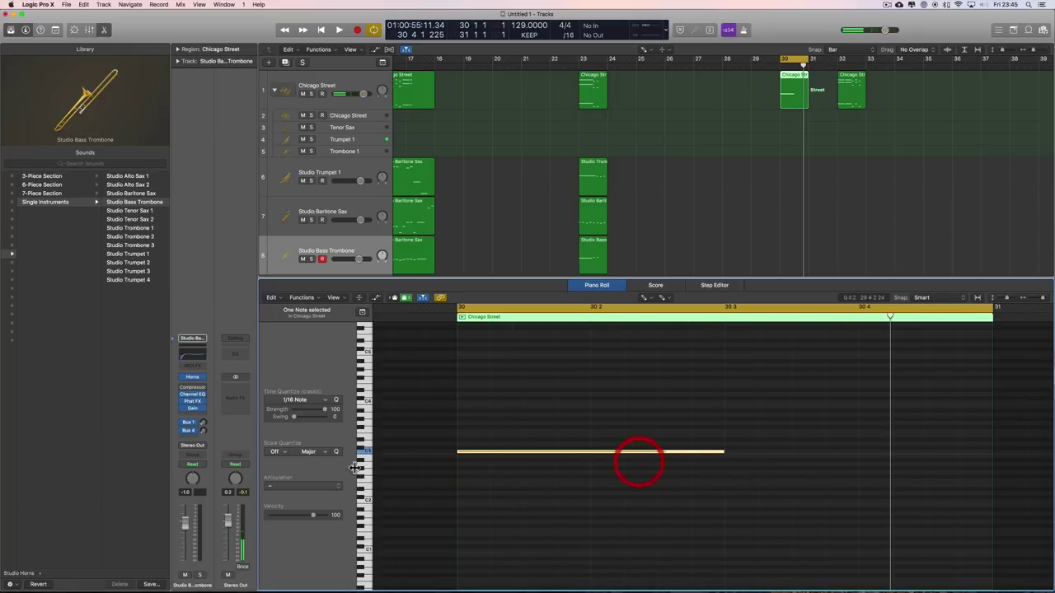
Step: Set the C3 note's articulation to Sustain, lengthen the note to three beats, and play it
click(305, 487)
click(287, 499)
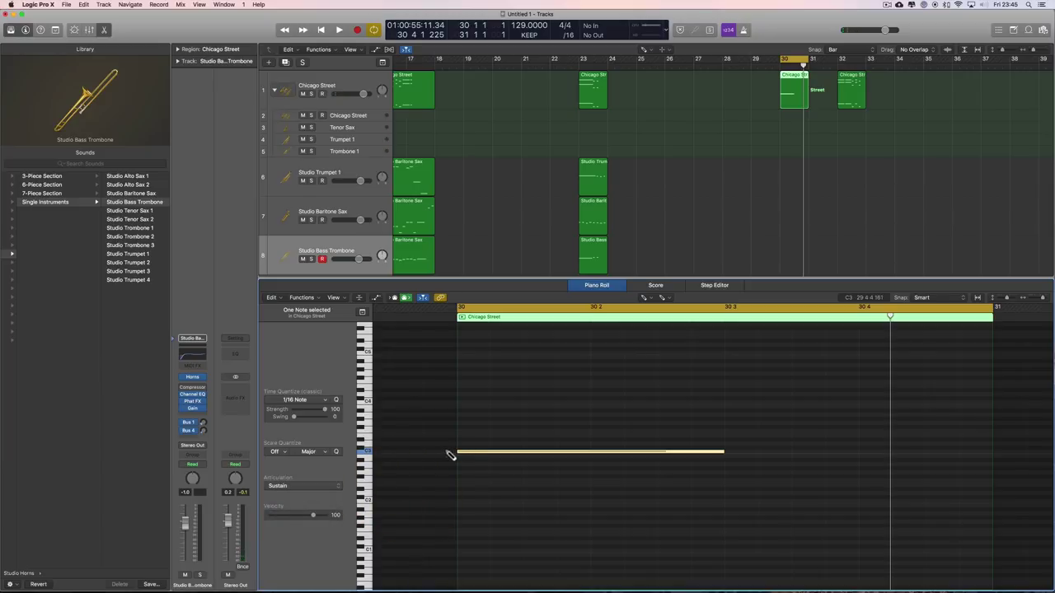
drag(726, 454, 858, 462)
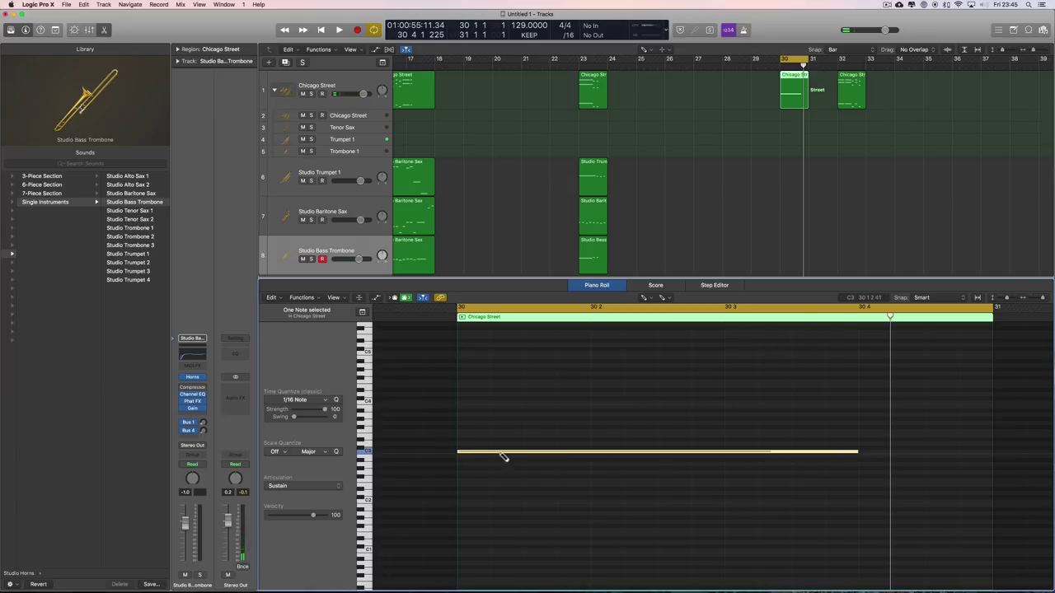
key(space)
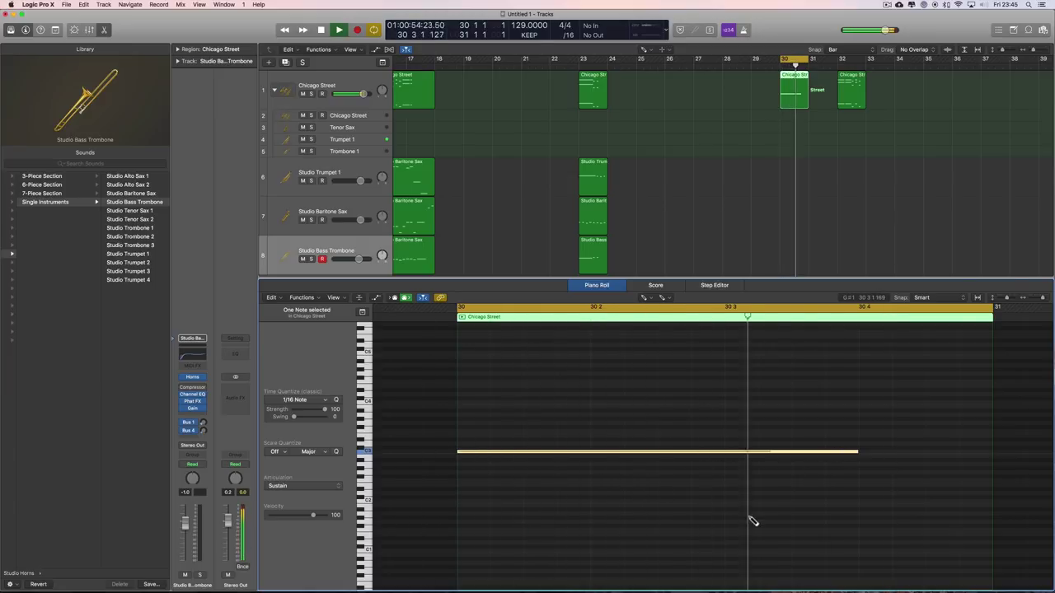
Step: Solo the Chicago Street track and replay the sustained C3 note on its own
key(ctrl+s)
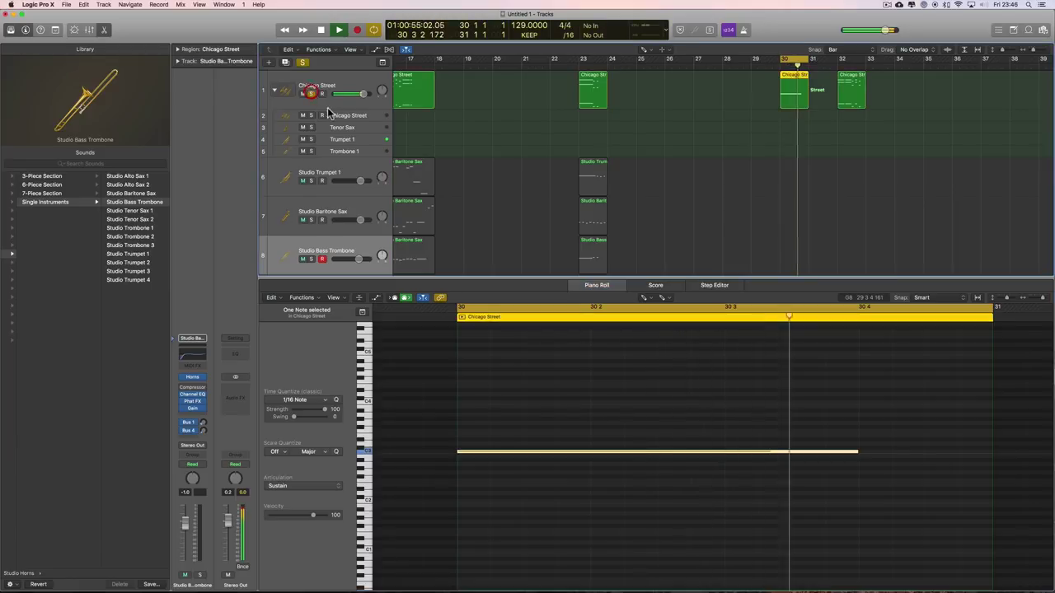
key(space)
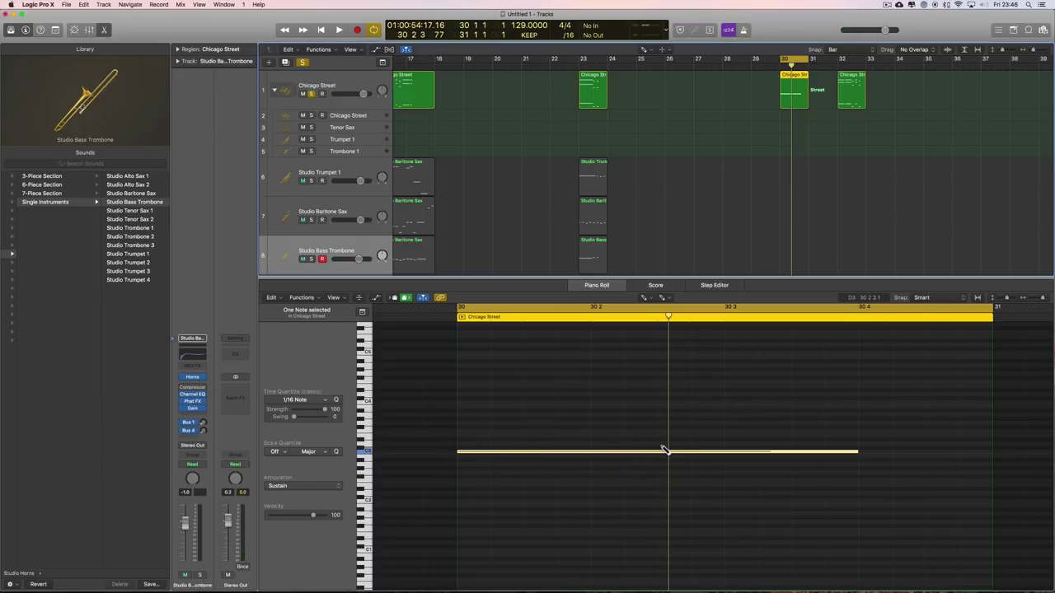
key(space)
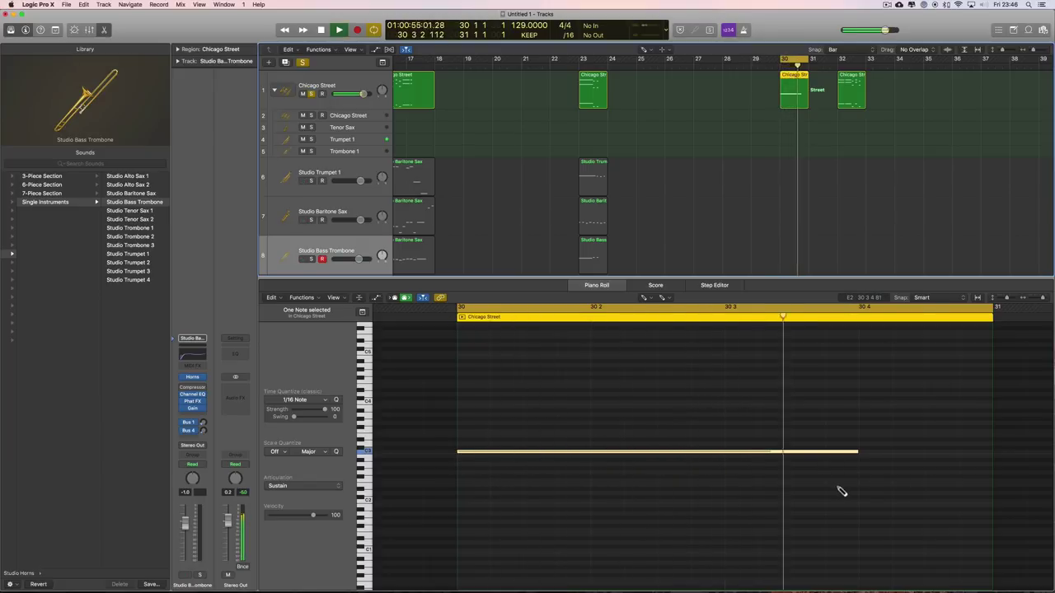
key(space)
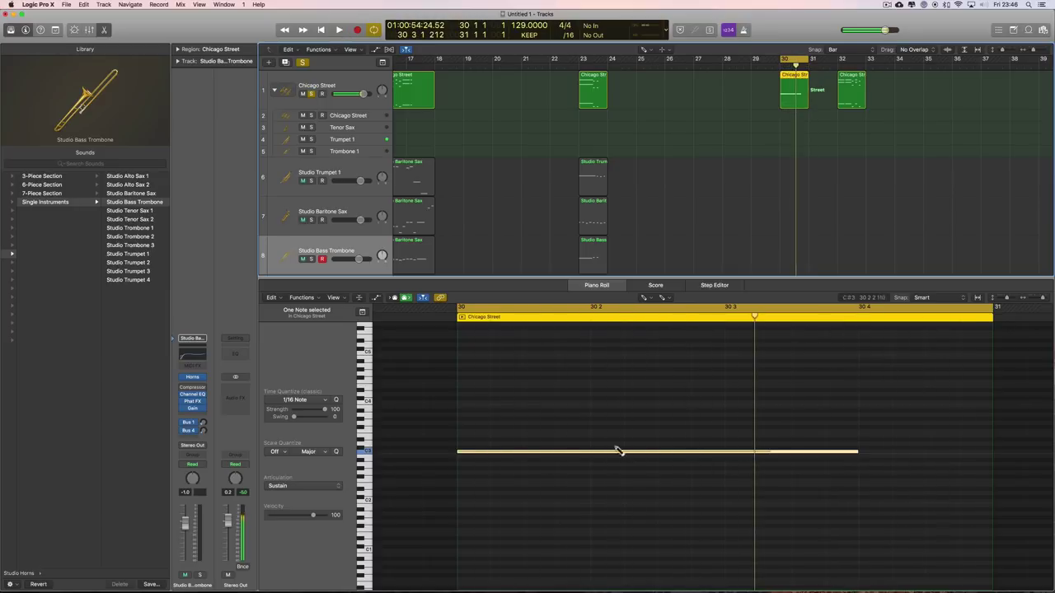
Step: Change the C3 note's articulation to Staccato and play it
click(300, 485)
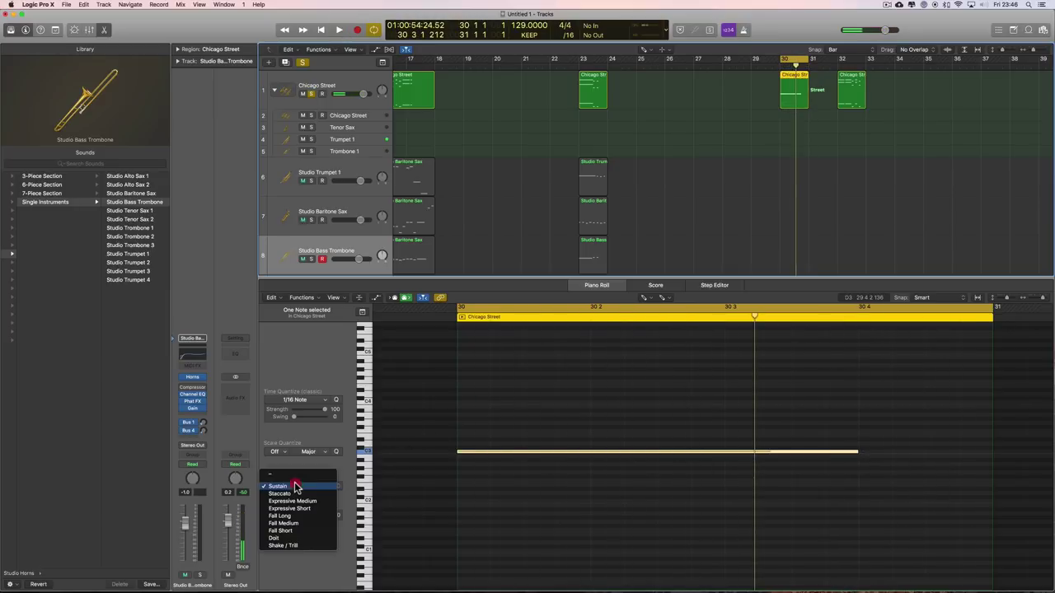
click(284, 495)
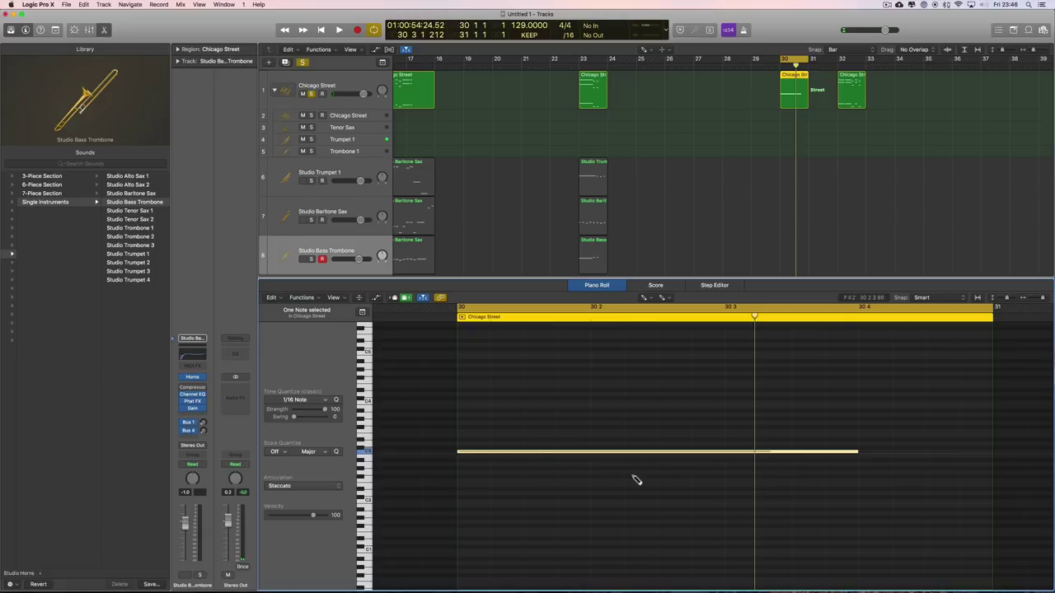
key(space)
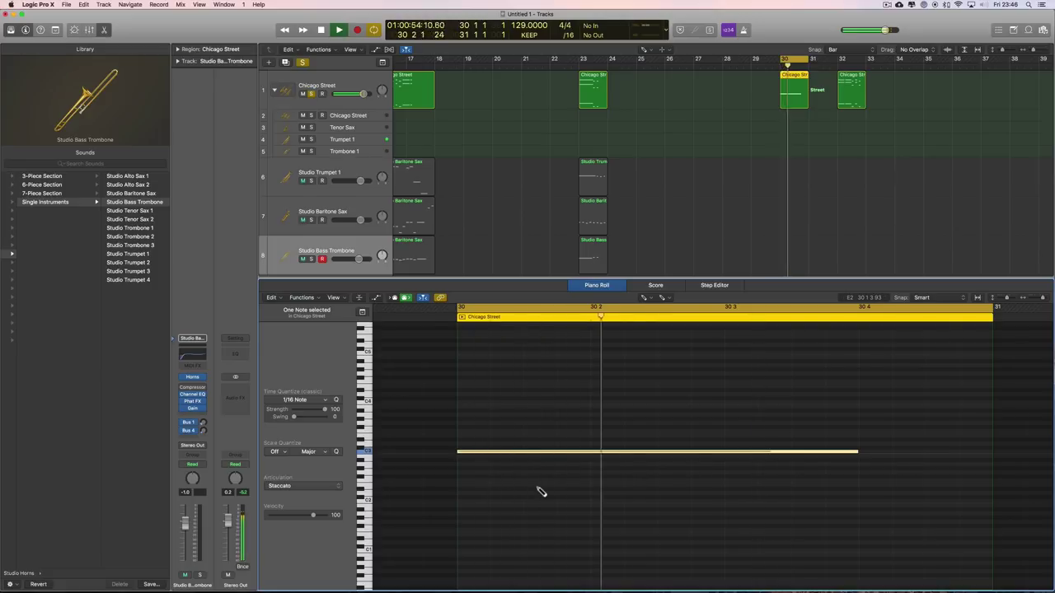
Step: Set the C3 note's articulation to Expressive Medium, play it, and do the same with Expressive Short
click(300, 485)
click(298, 494)
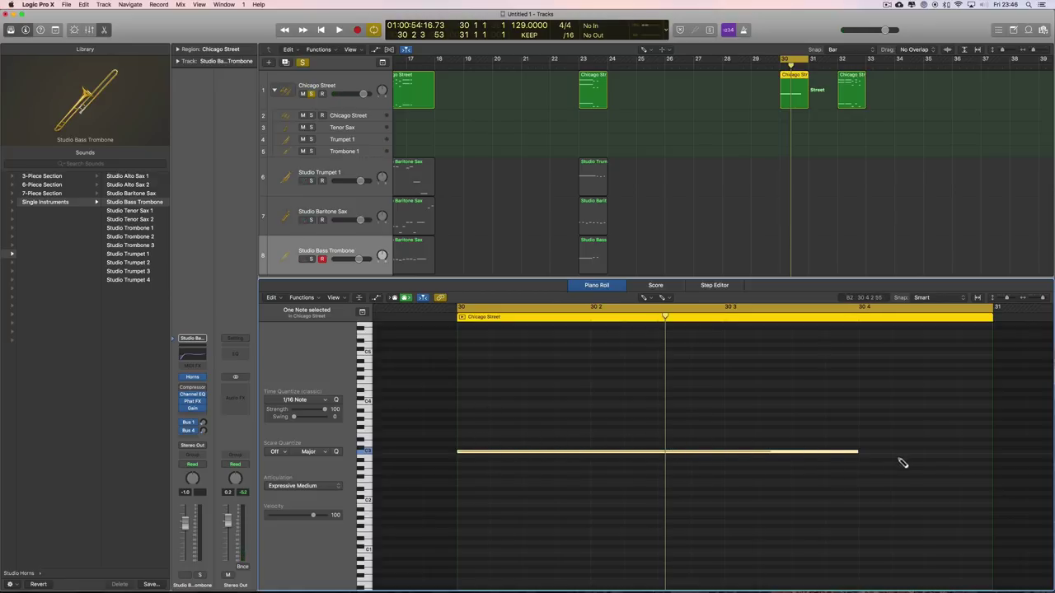
key(space)
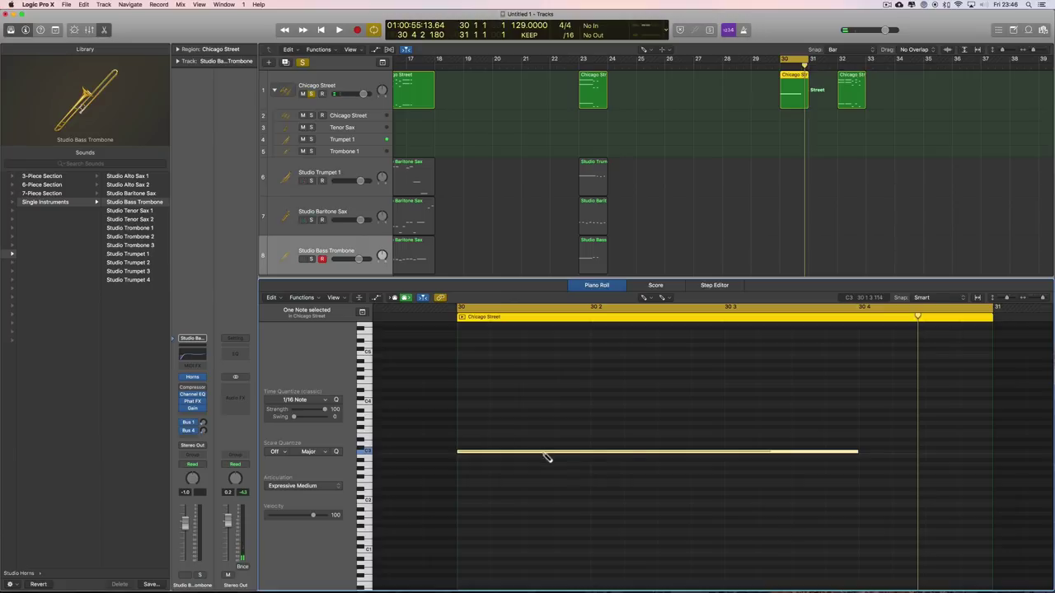
click(301, 486)
click(325, 483)
key(space)
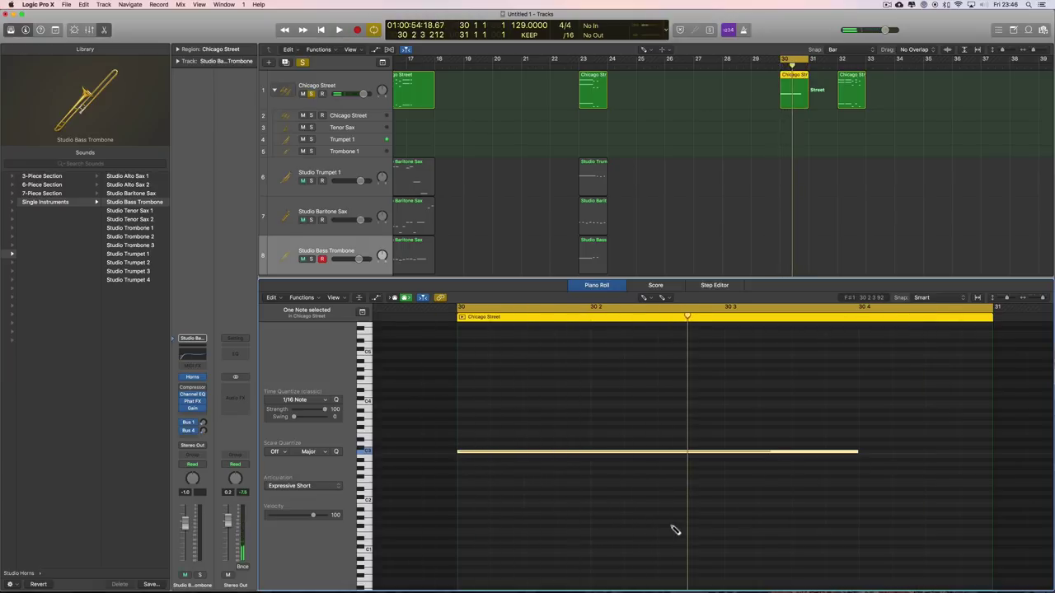
Step: Audition the C3 note with the Fall Long, Fall Medium and Fall Short articulations in turn
click(299, 486)
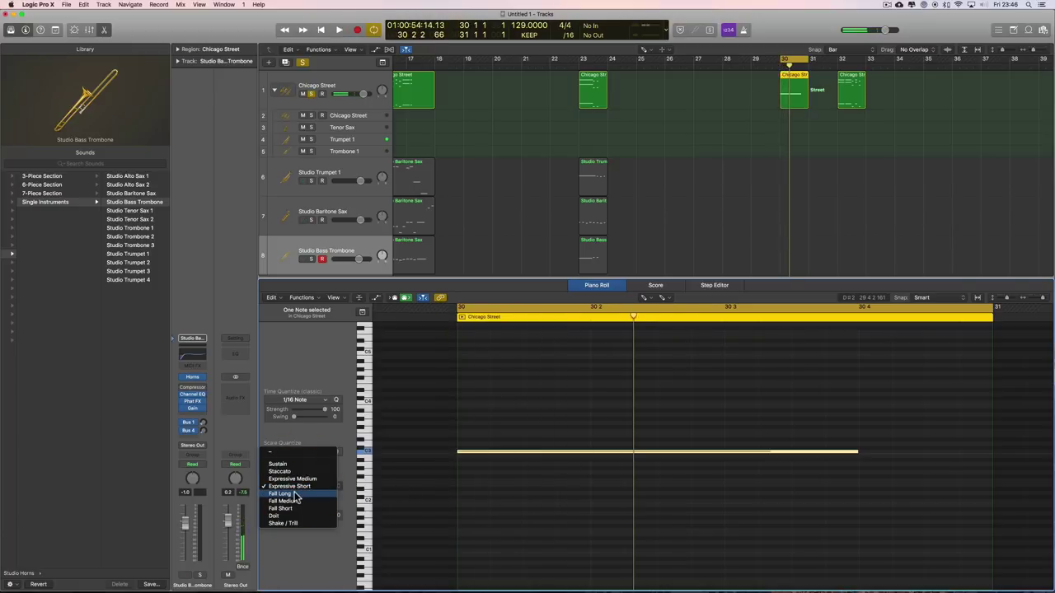
click(295, 494)
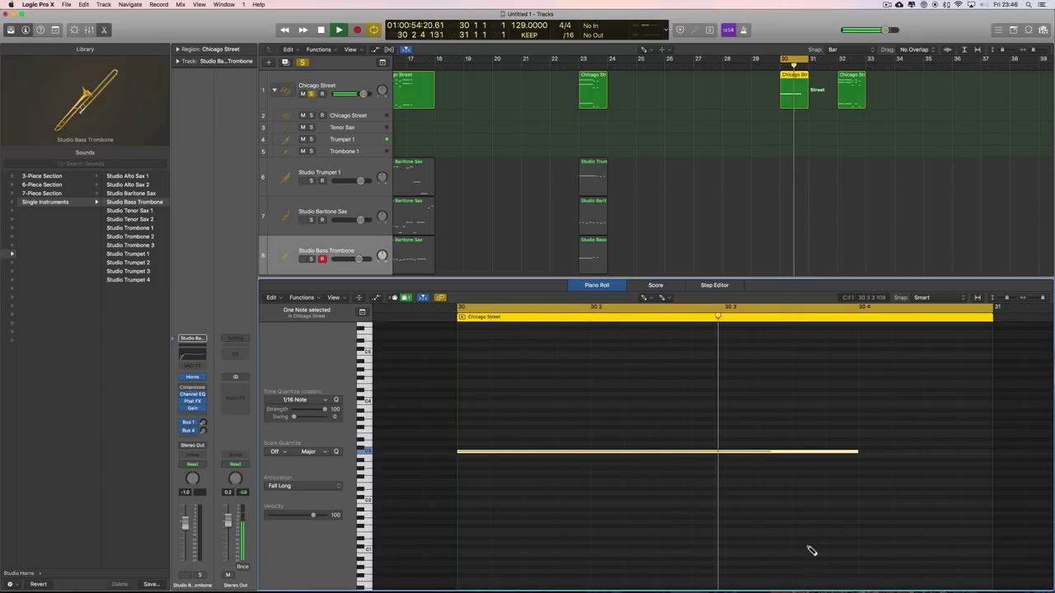
click(290, 487)
click(284, 493)
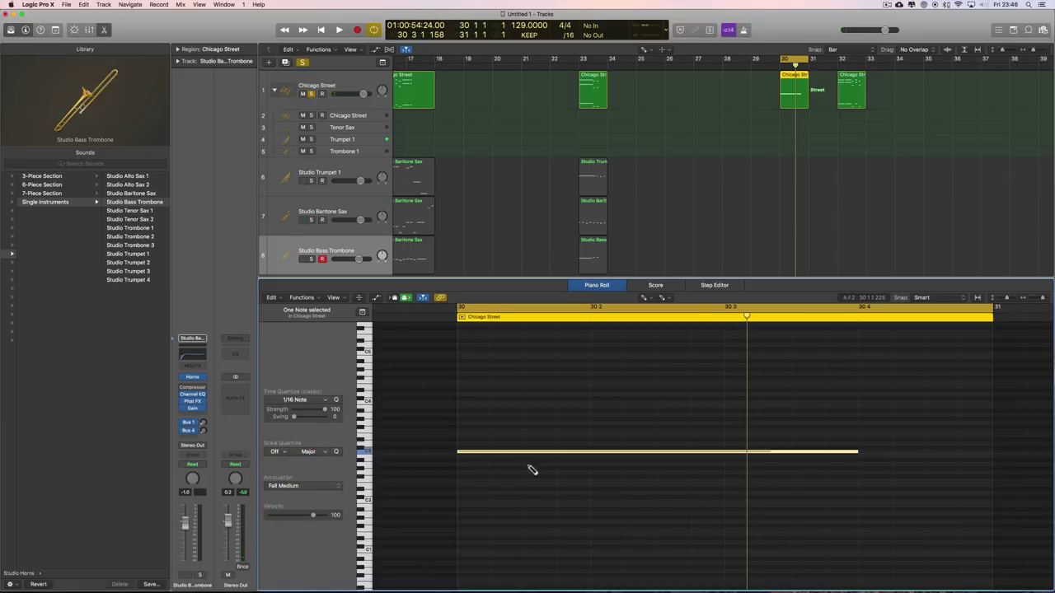
click(290, 486)
click(292, 494)
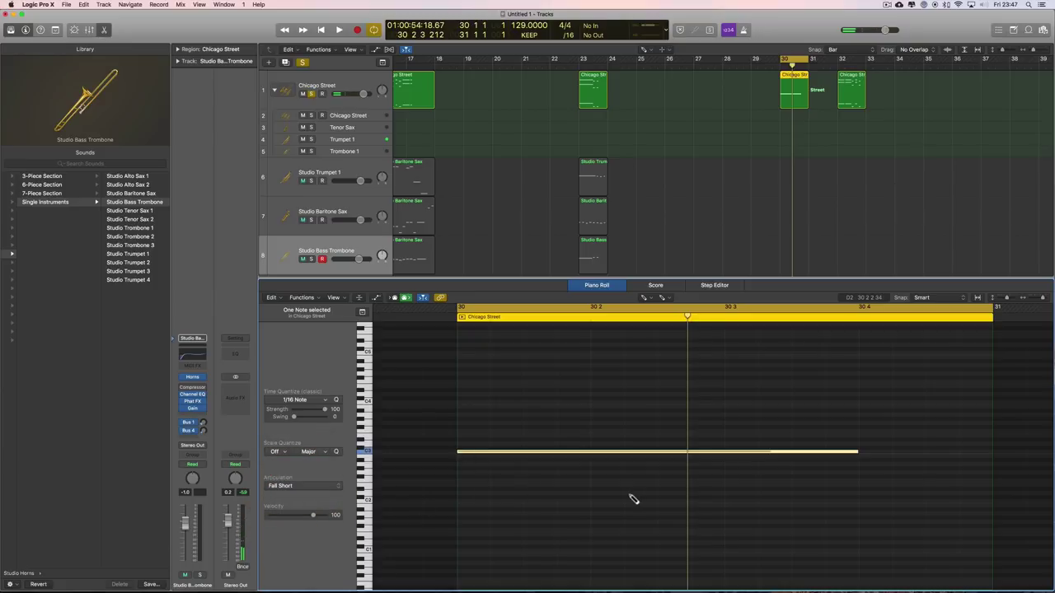
Step: Audition the C3 note with Doit, set its articulation to Shake / Trill, play it, and reopen the articulation choices
click(290, 488)
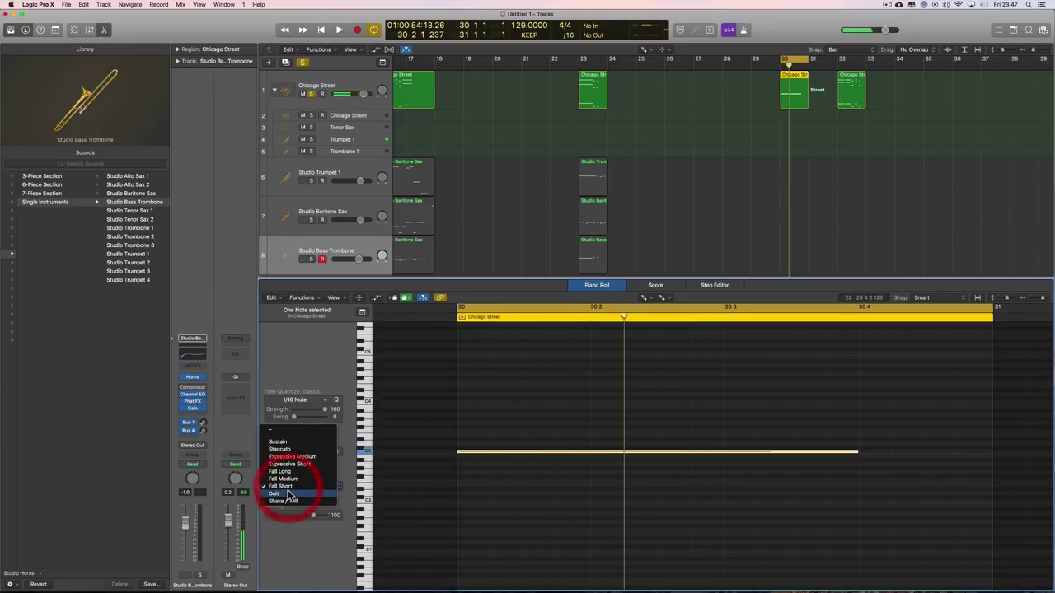
click(288, 494)
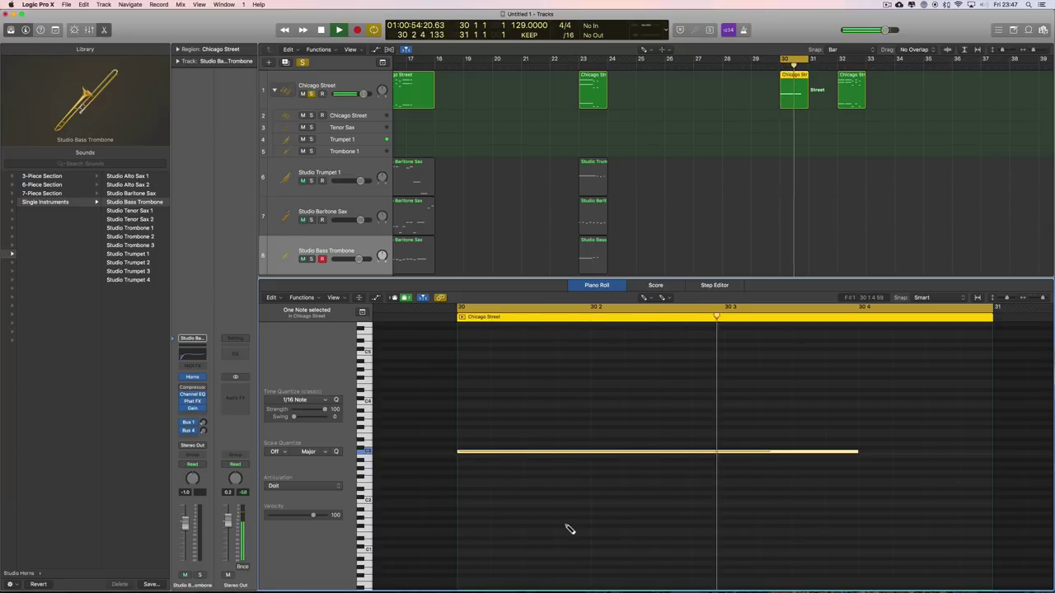
click(295, 492)
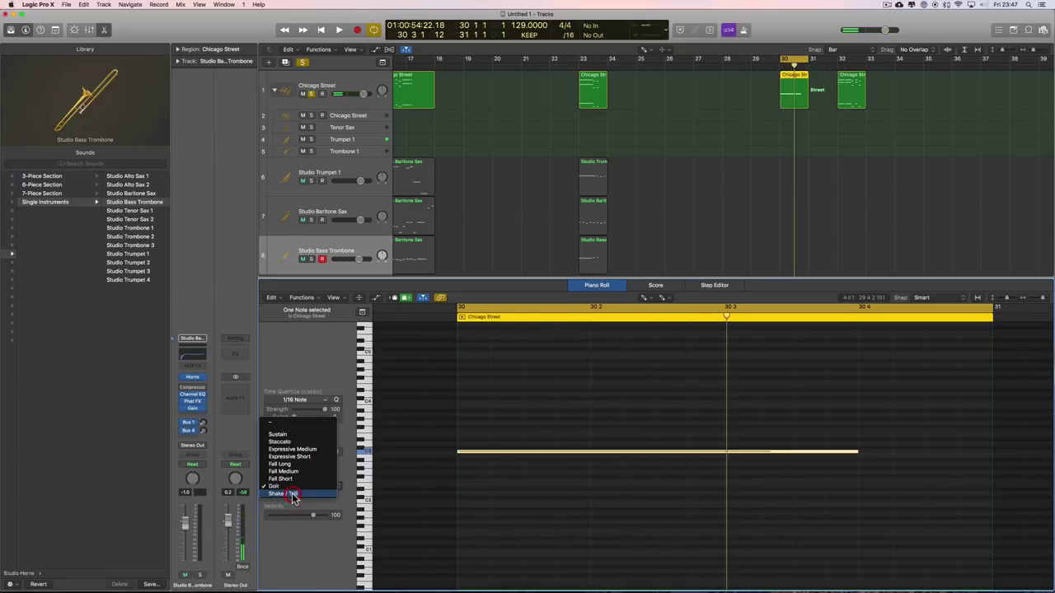
click(304, 499)
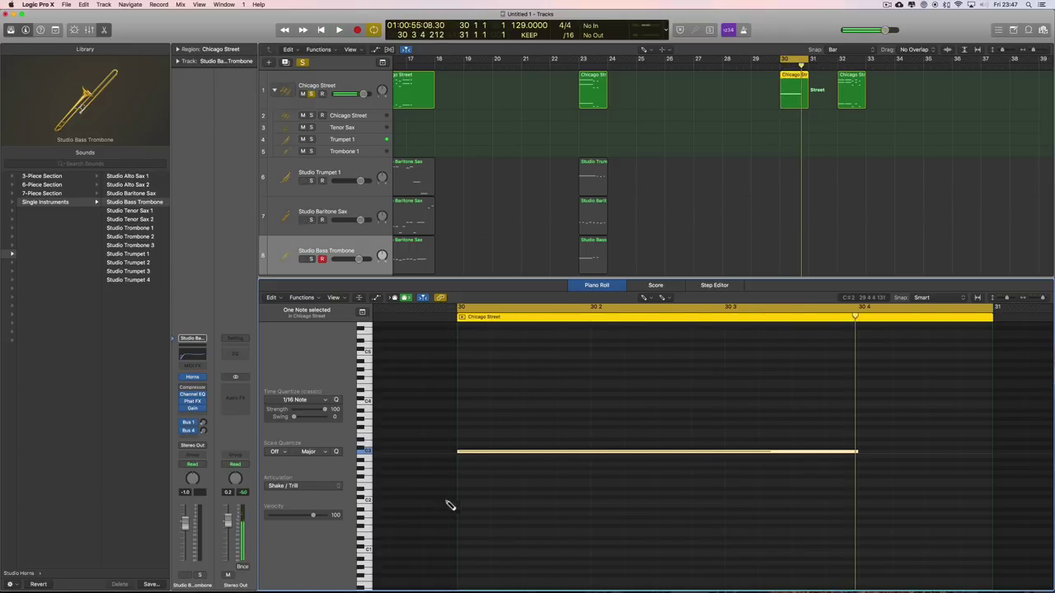
click(296, 487)
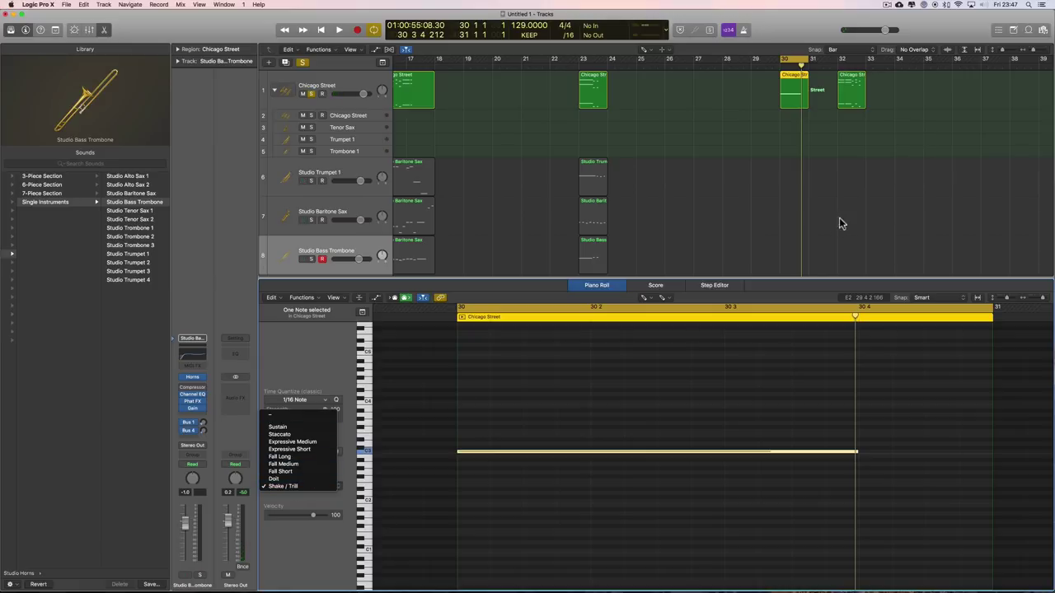
Step: Move the single-note Chicago Street region to bar 34 and place the chord riff region at bar 30
click(791, 84)
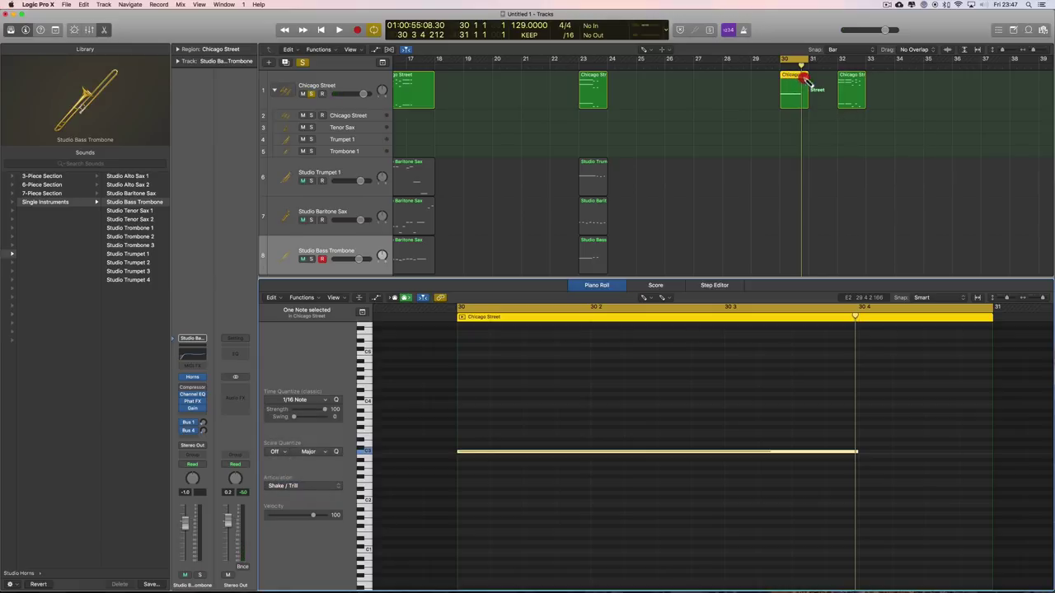
key(t)
click(820, 124)
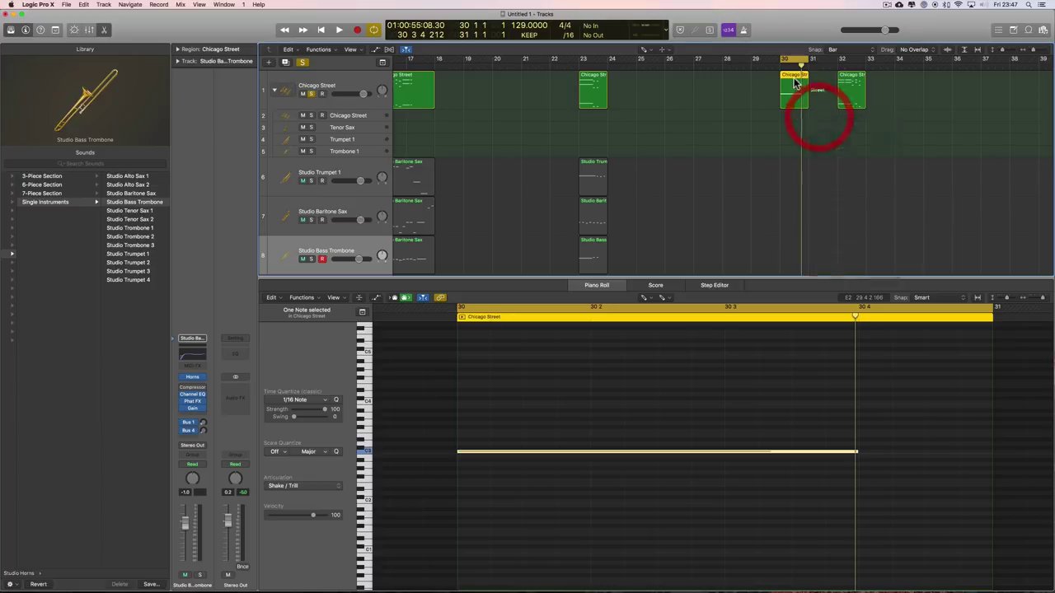
mouse_move(791, 77)
mouse_down()
mouse_move(903, 82)
mouse_move(806, 81)
mouse_up()
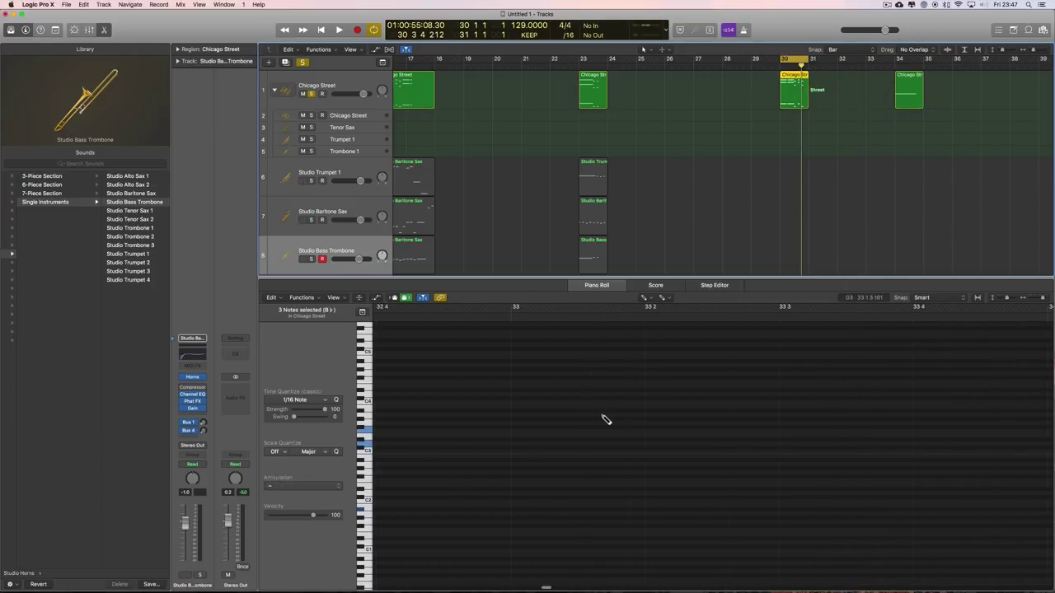
Step: Bring the bar 30 chord riff into the Piano Roll, switch to the Pointer tool there, and play the riff
scroll(605, 419, right, 2)
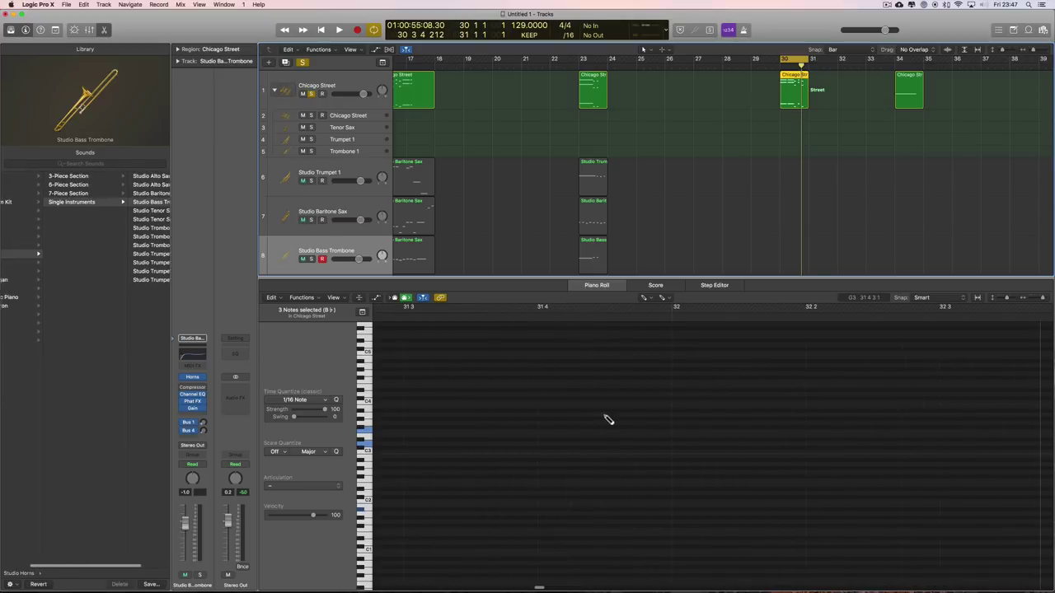
scroll(606, 419, right, 10)
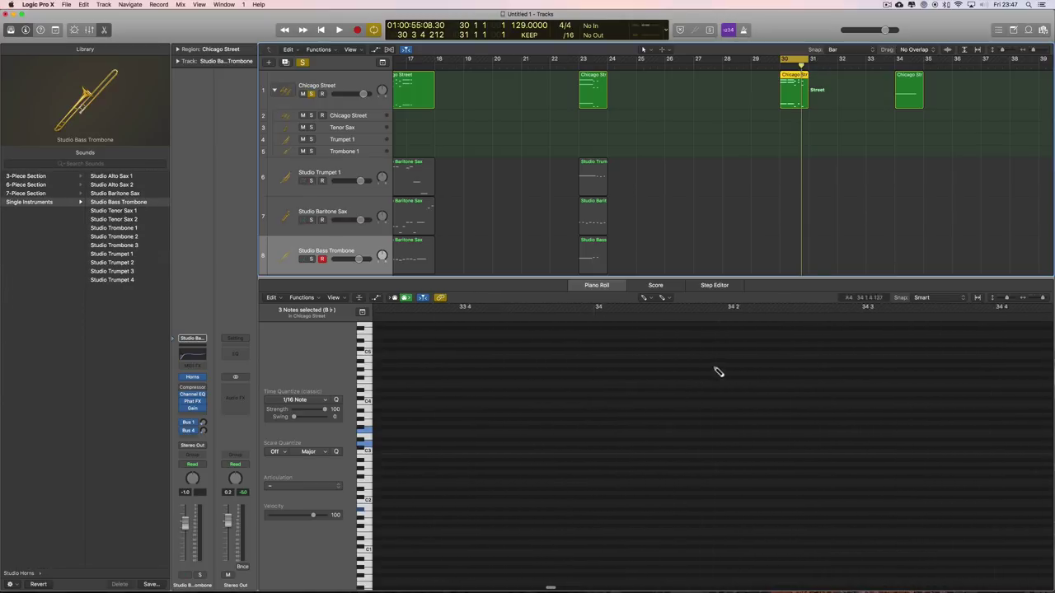
key(space)
key(space)
scroll(778, 391, right, 6)
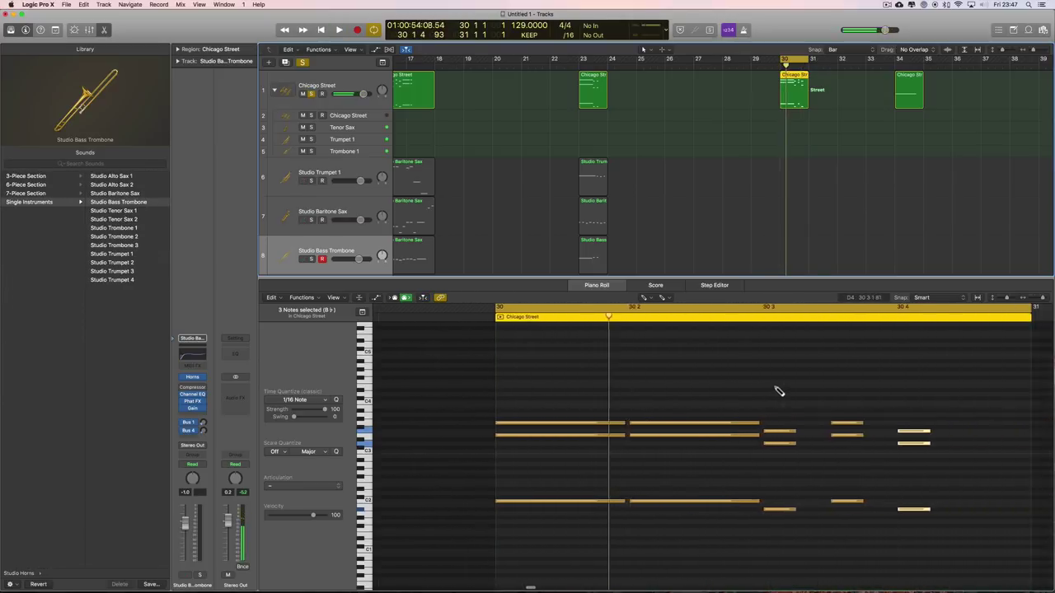
key(t)
click(608, 390)
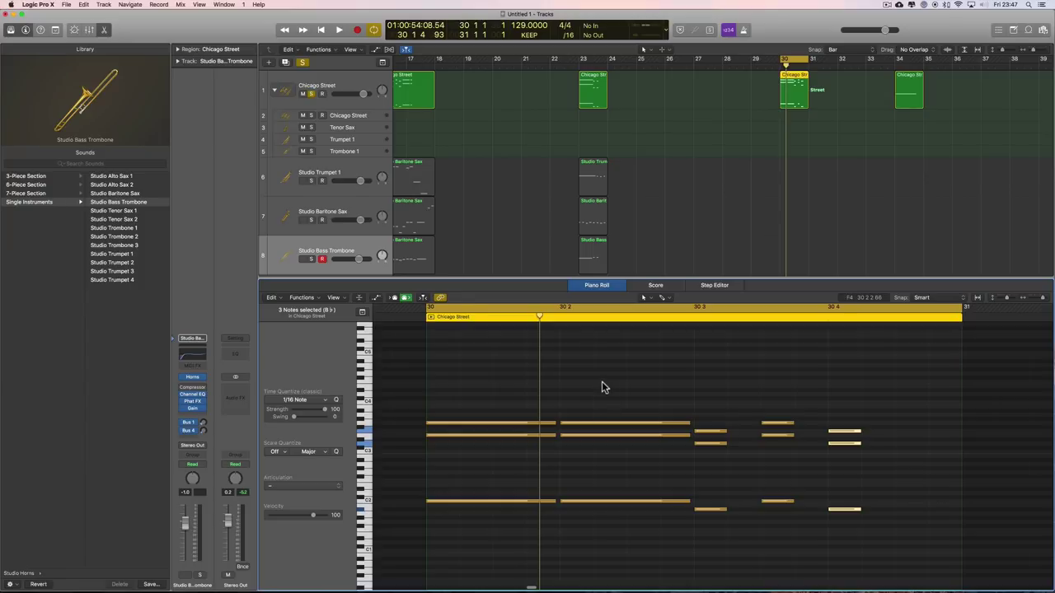
key(space)
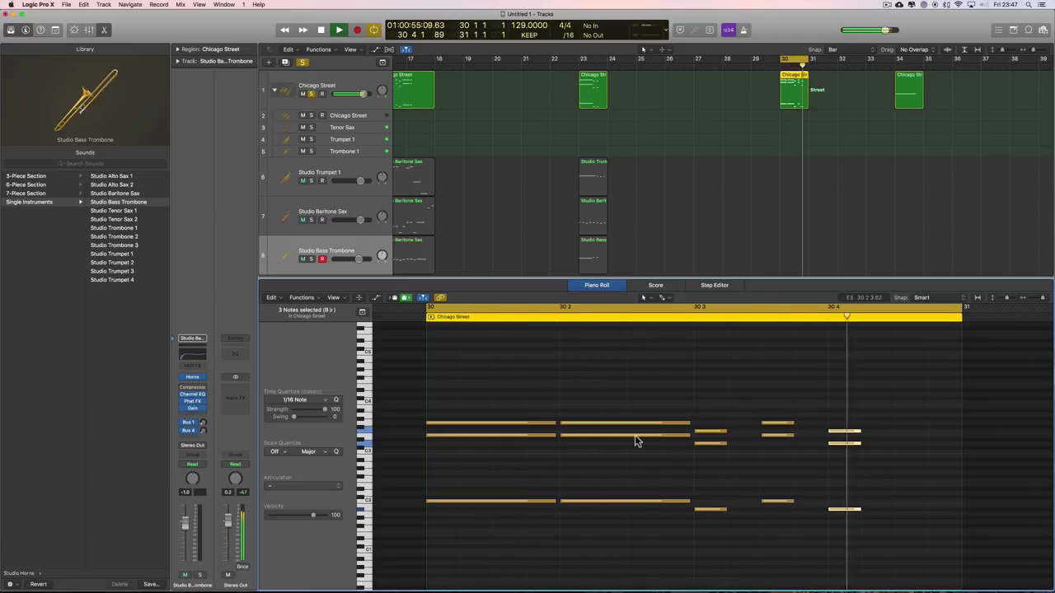
key(space)
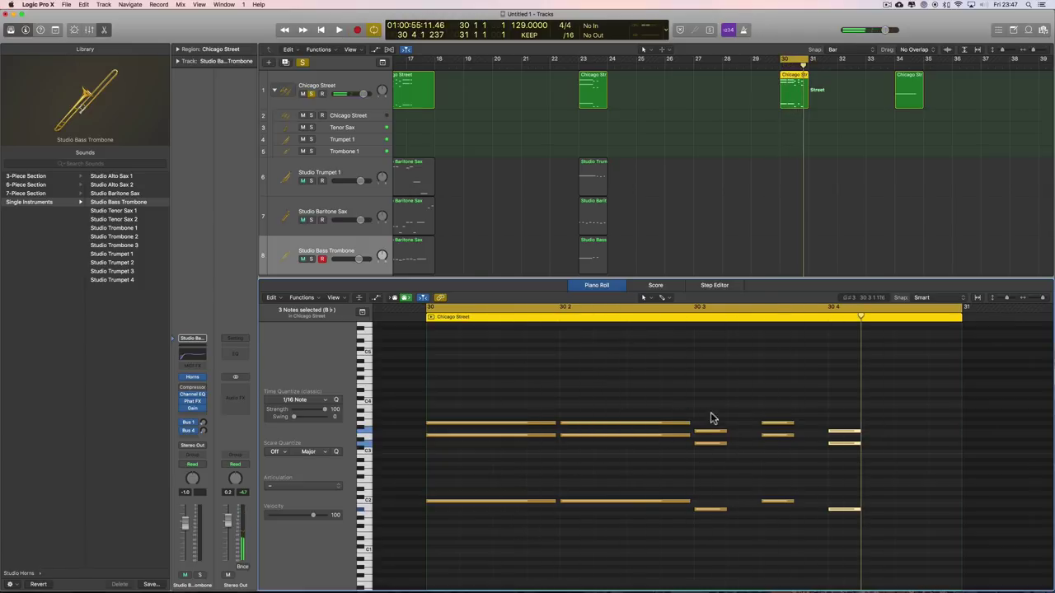
Step: Set the articulation of the riff's last three chords to Staccato and play the bar
drag(708, 399, 882, 540)
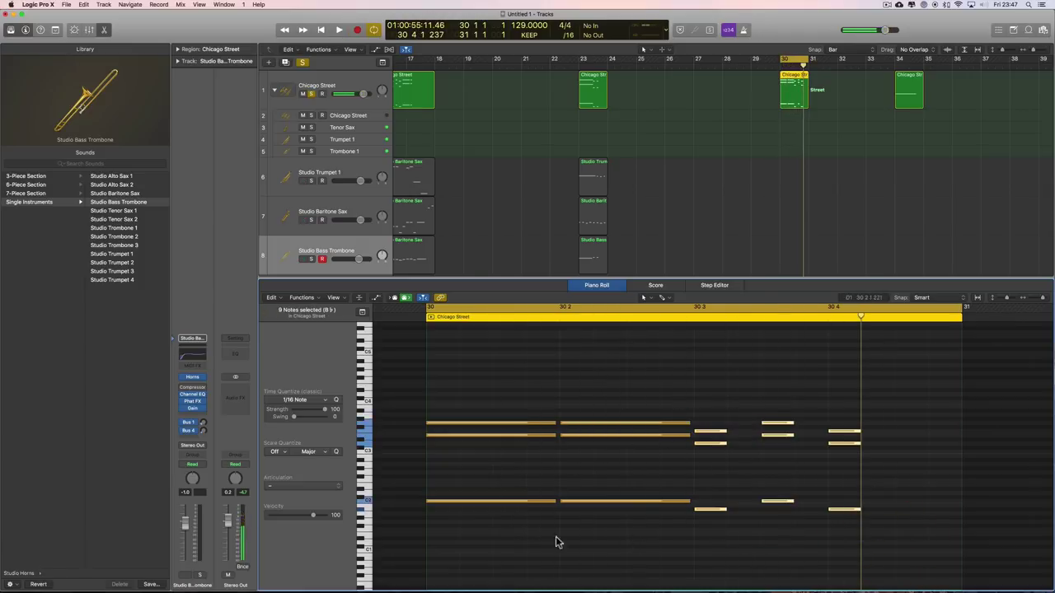
click(305, 487)
click(284, 508)
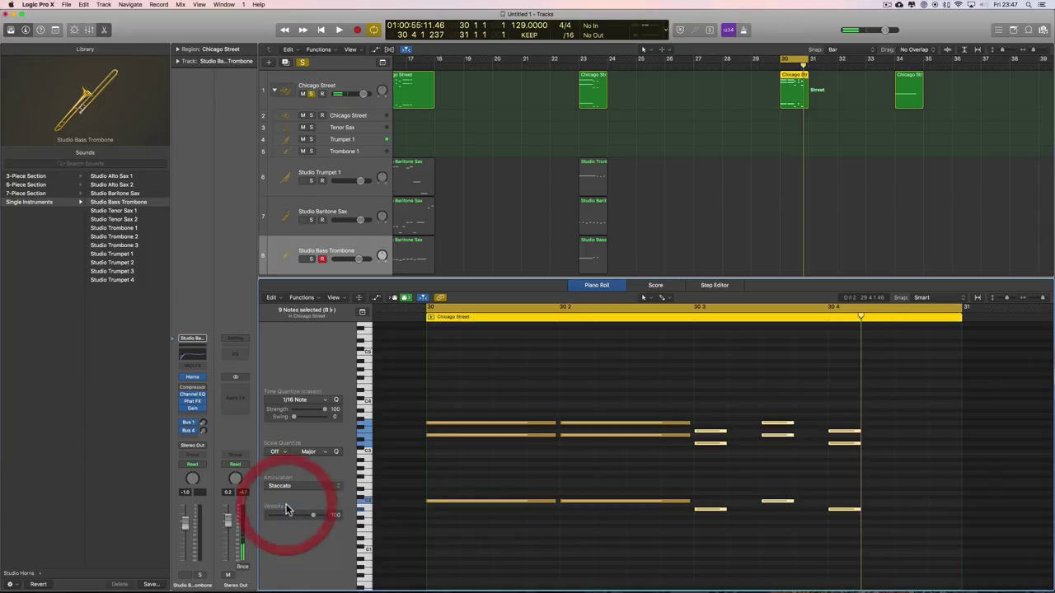
key(space)
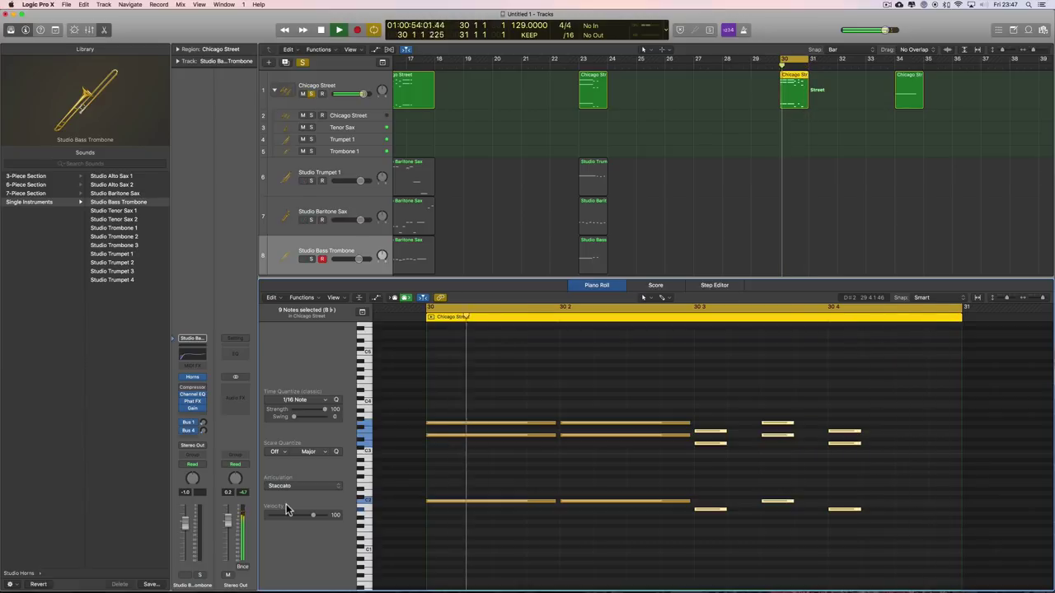
key(space)
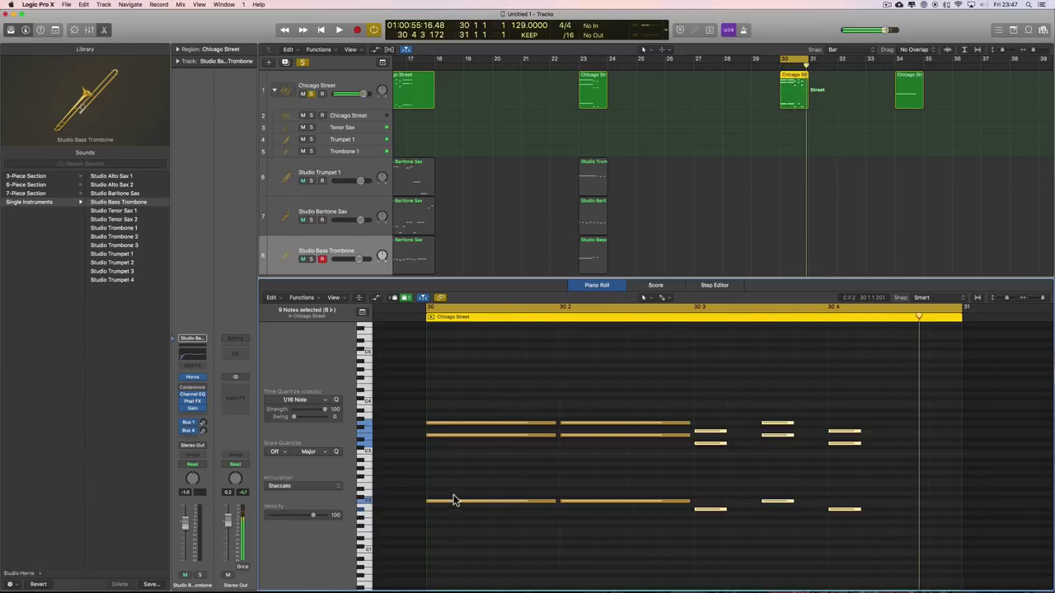
Step: Shorten the riff's second chord to slightly under a sixteenth note, set its articulation to Staccato, and play the bar
click(643, 502)
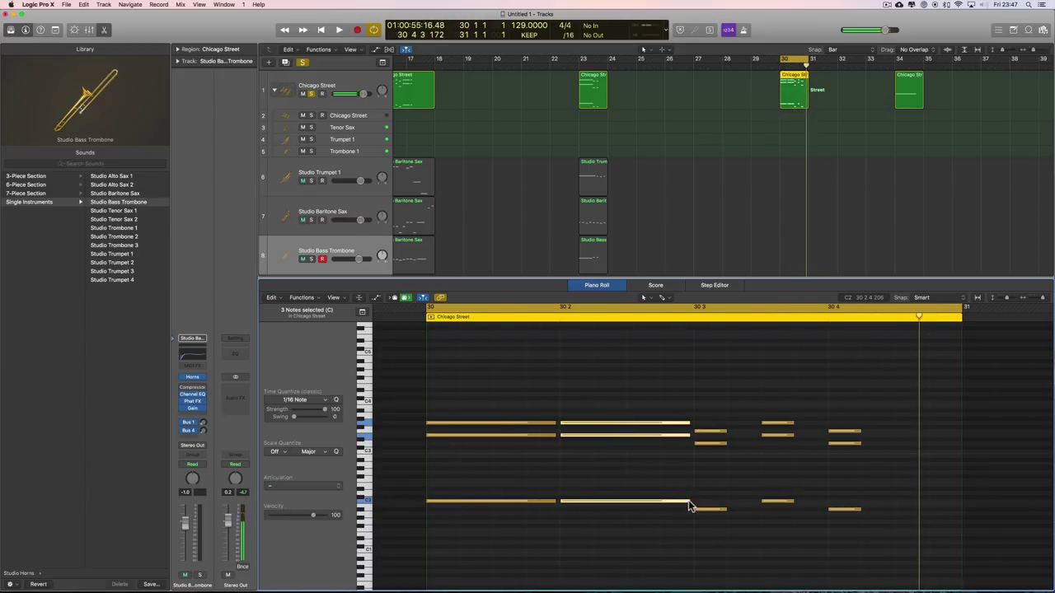
drag(690, 506, 583, 503)
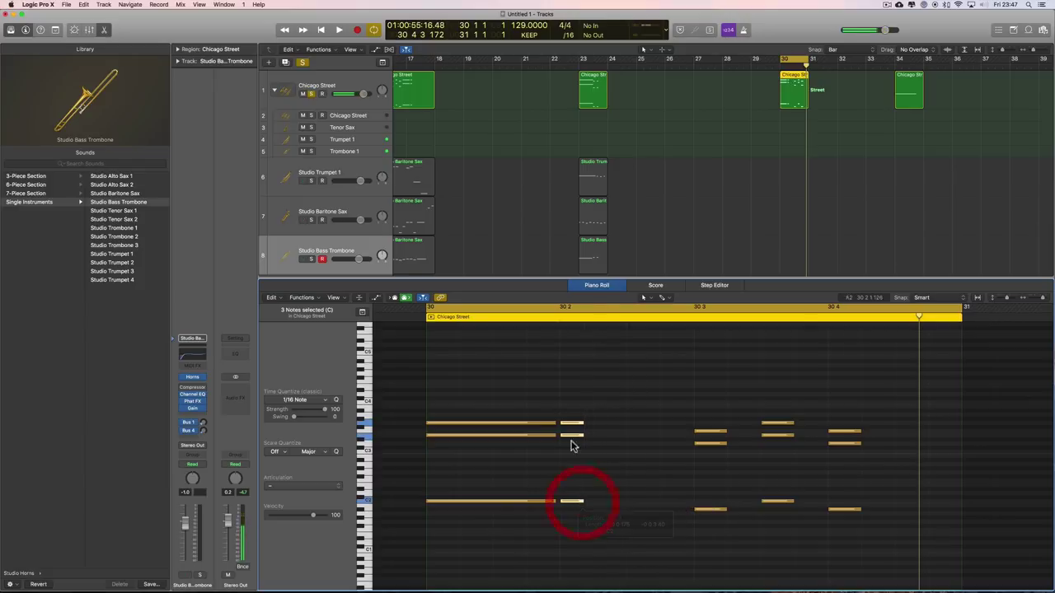
click(287, 489)
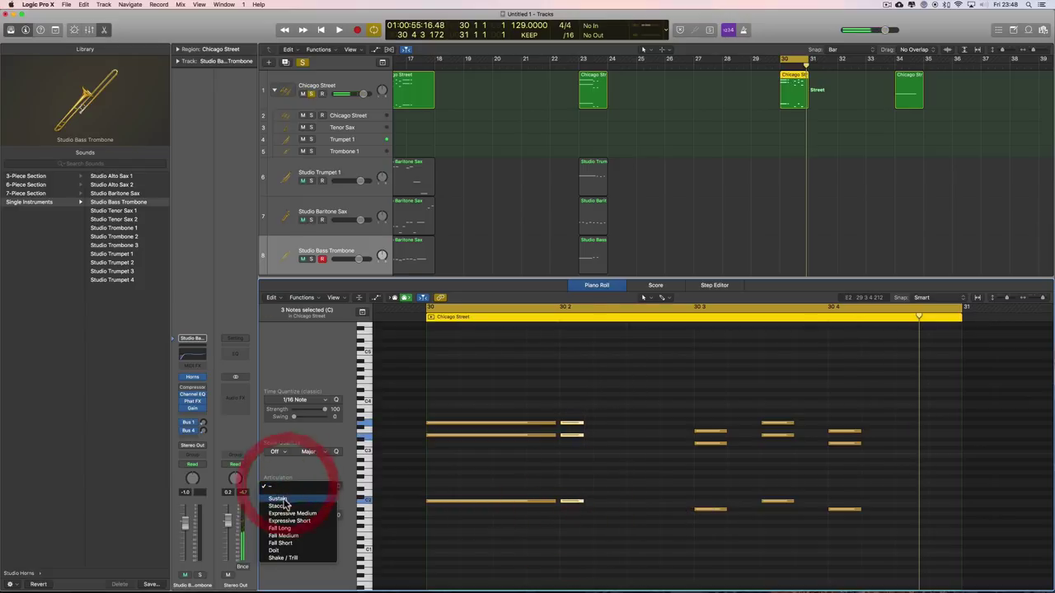
click(284, 503)
key(space)
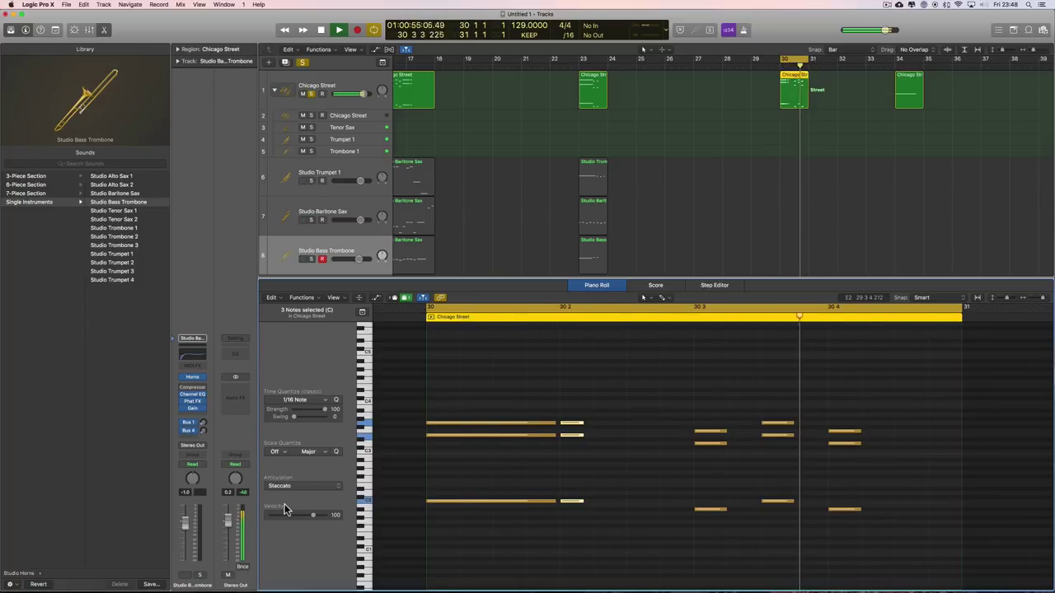
key(space)
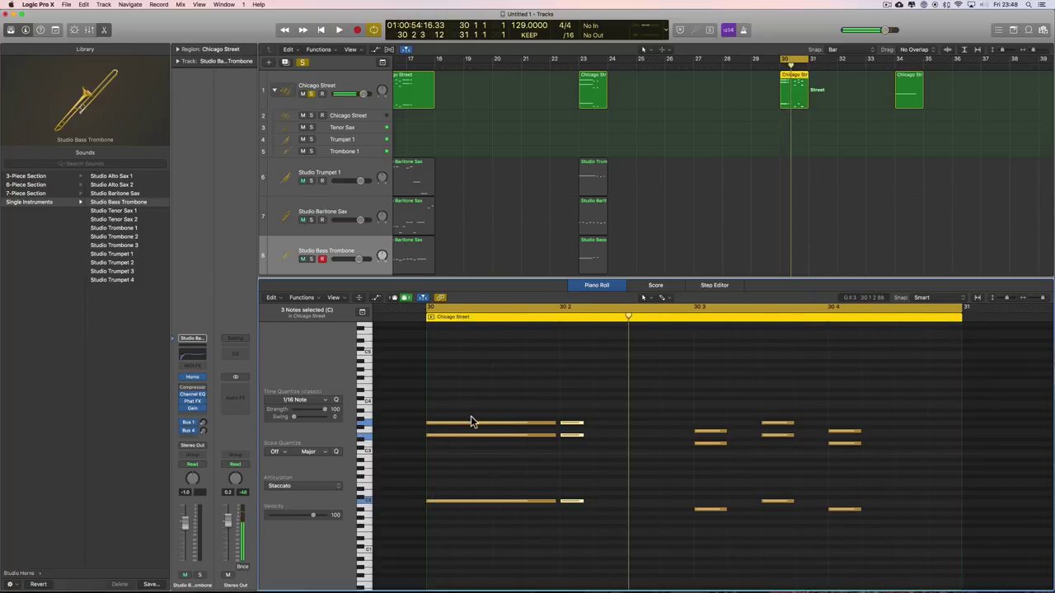
Step: Set the first long chord's articulation to Expressive Short, play the bar, and clear the note selection
click(297, 487)
click(302, 521)
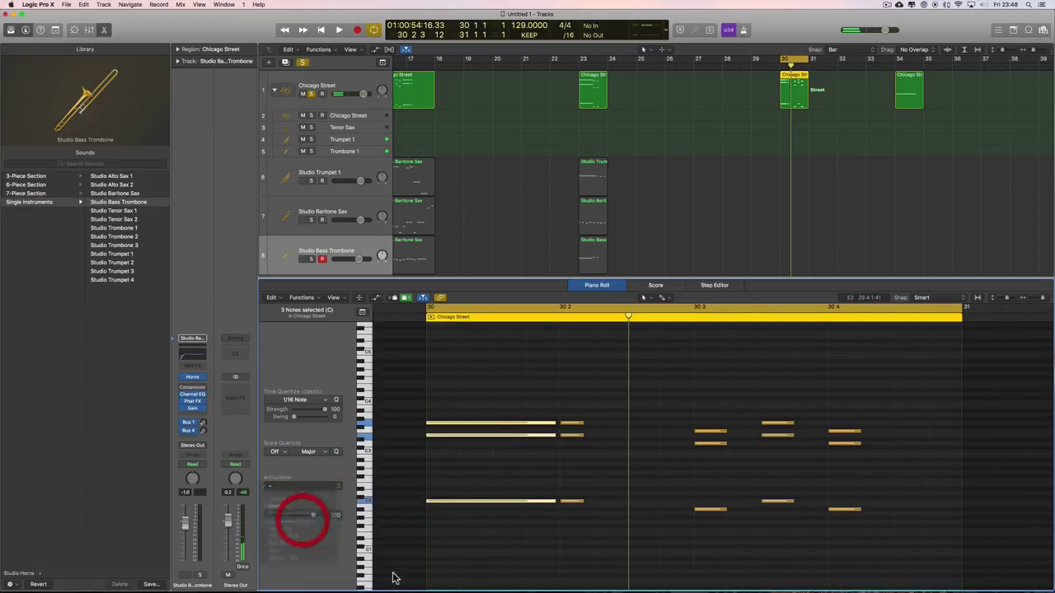
key(space)
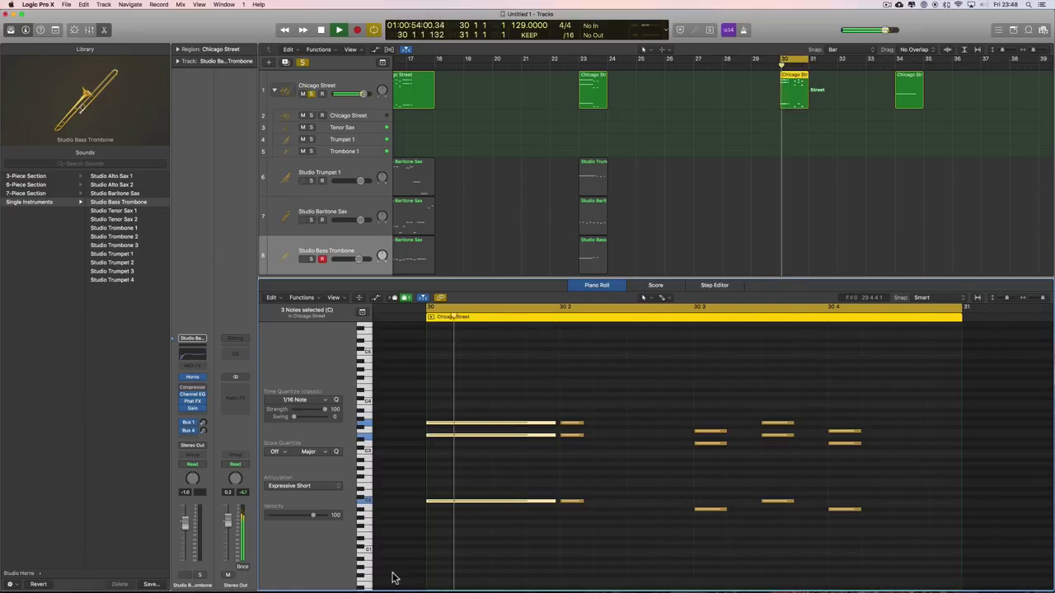
key(space)
click(519, 414)
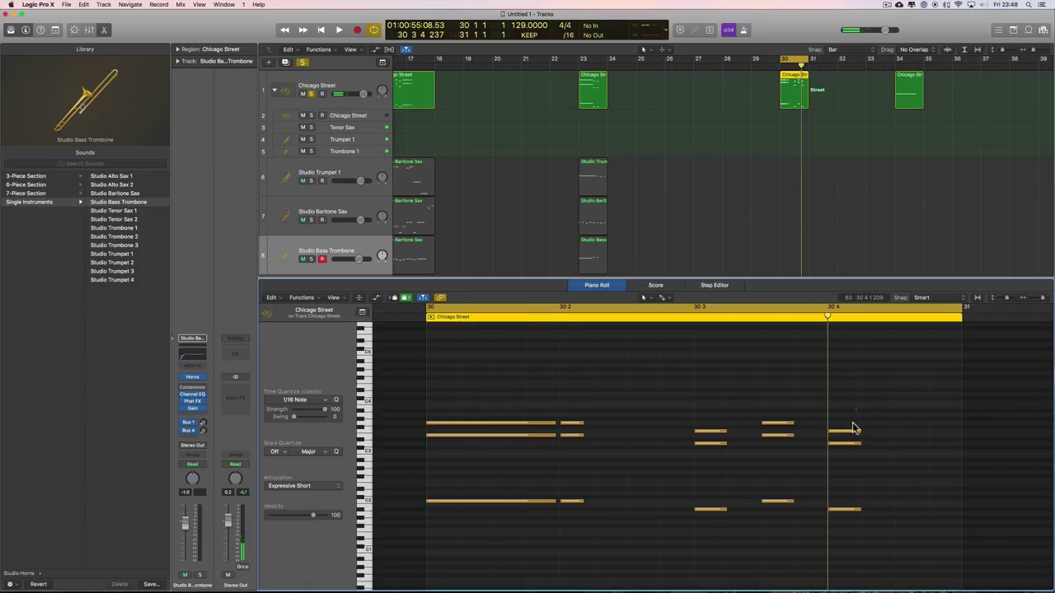
Step: Select the riff's last chord, play the bar, set the chord's articulation to Fall Medium, and play it again
drag(856, 409, 840, 557)
click(303, 486)
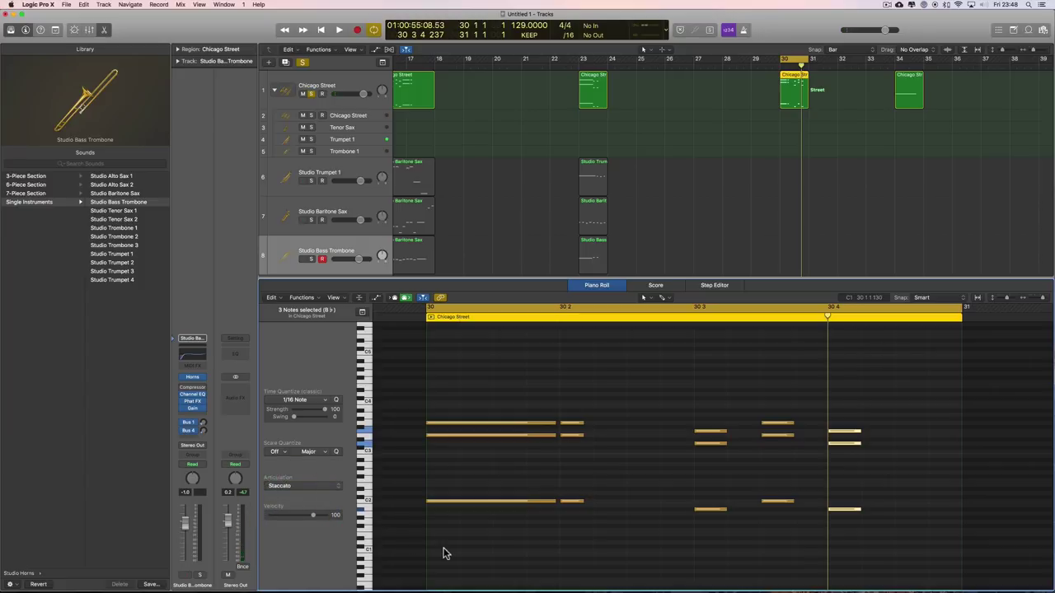
key(space)
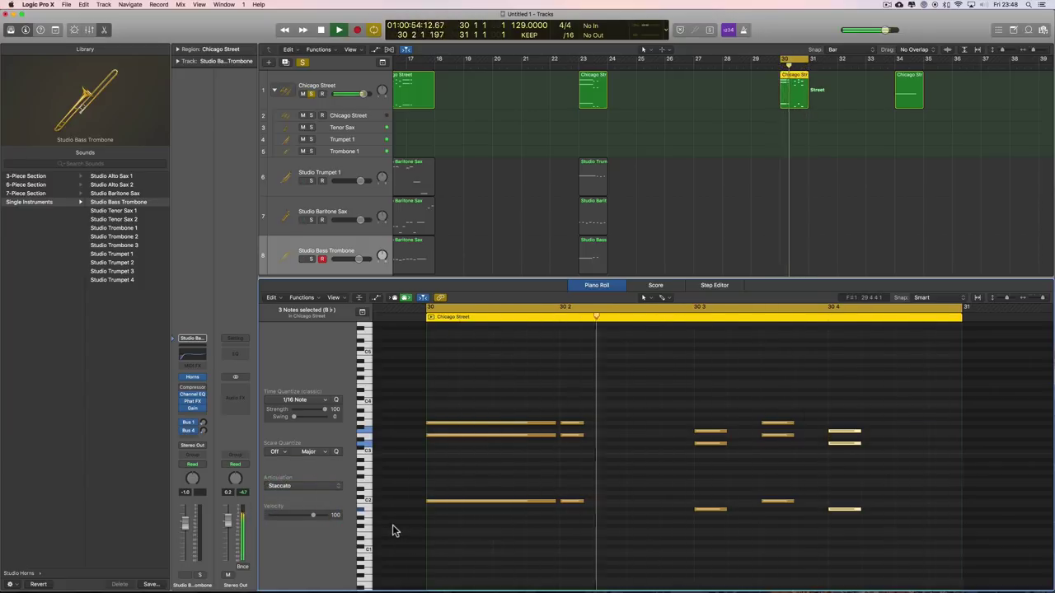
click(293, 486)
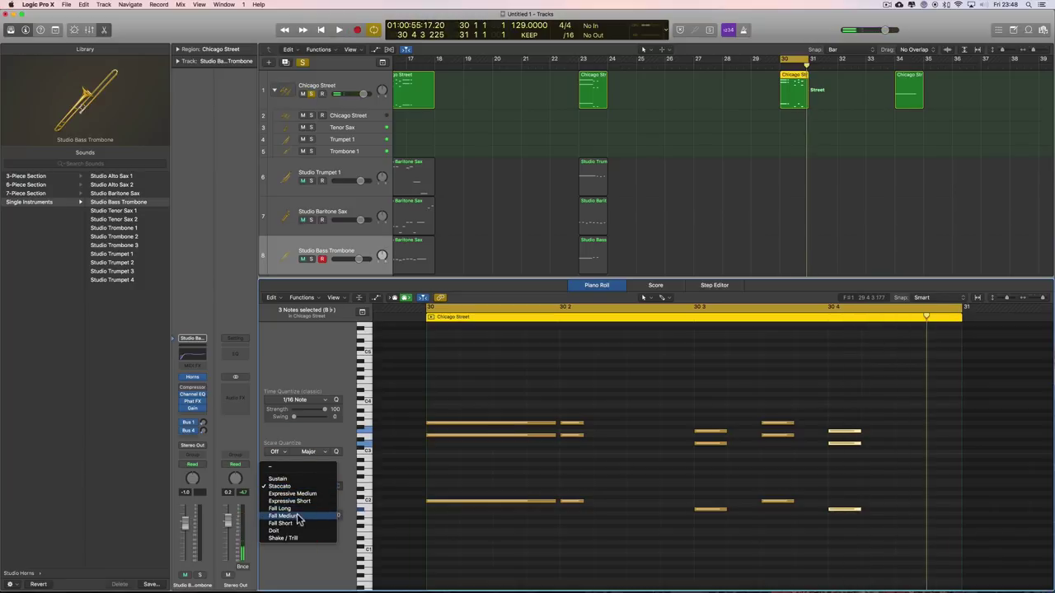
click(292, 516)
key(space)
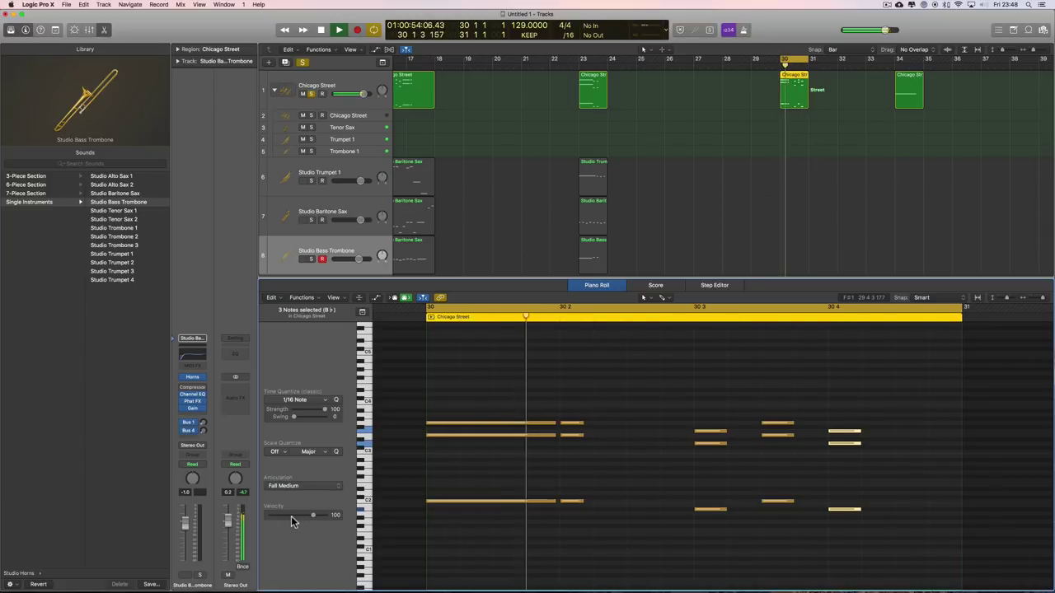
key(space)
Step: Set the last chord's articulation to Fall Short and play the riff
click(288, 485)
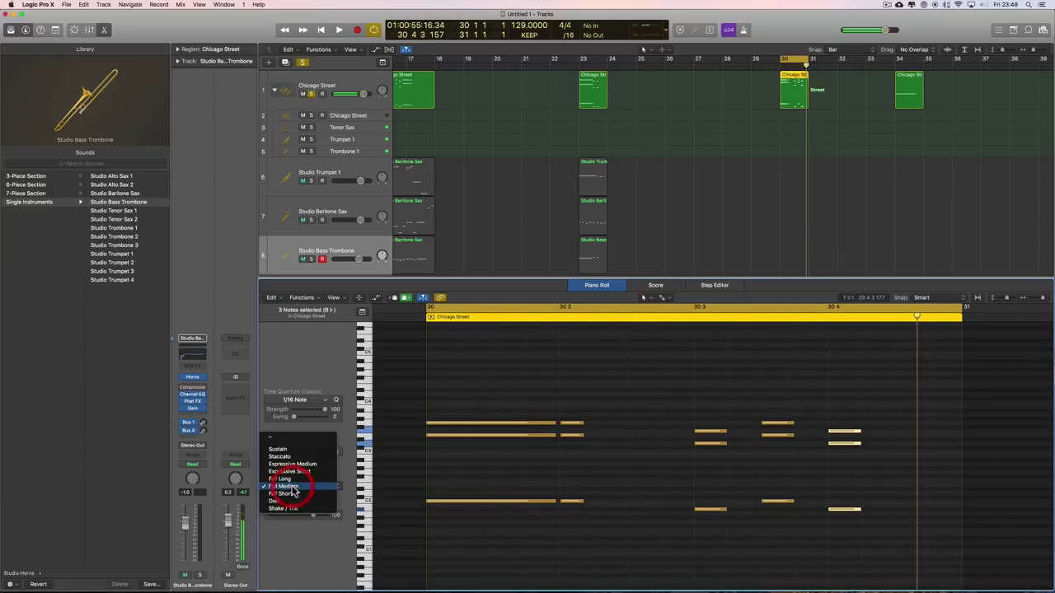
click(290, 495)
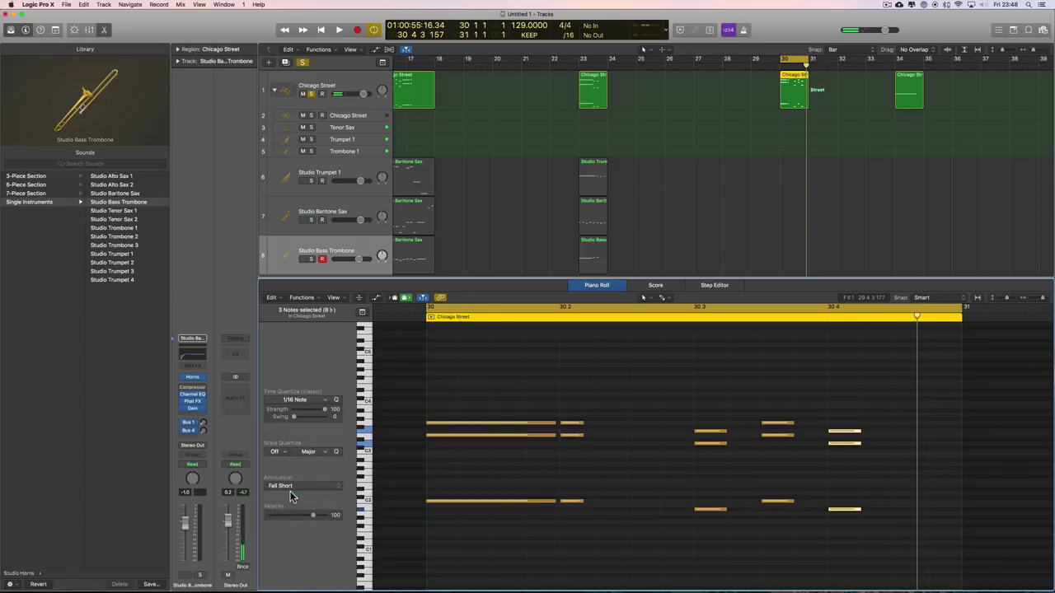
key(space)
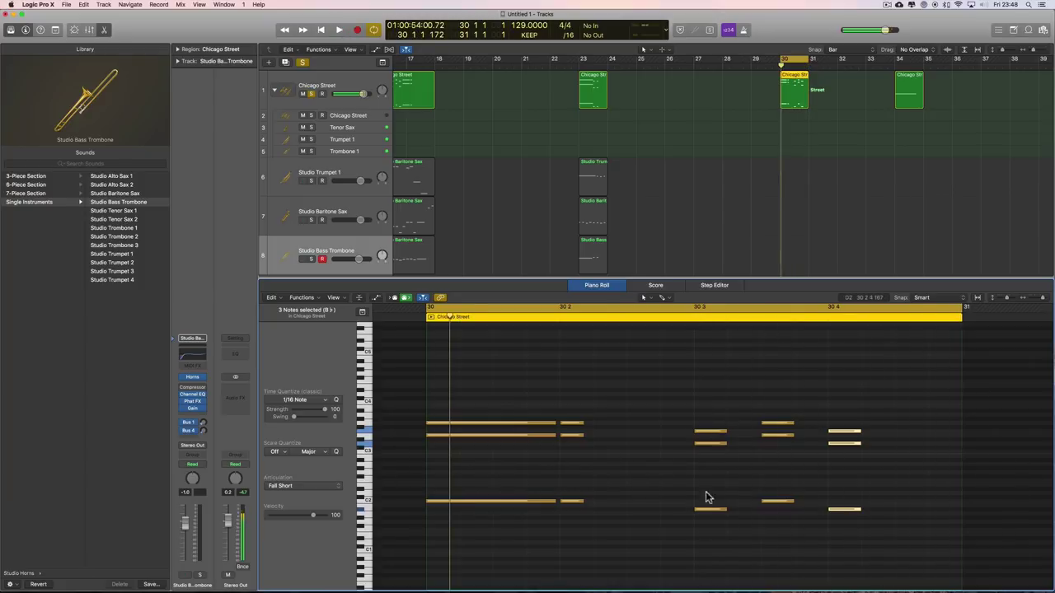
Step: Lengthen the last chord's three notes to about half a beat, play the riff, and shorten them back to about a sixteenth note
click(842, 500)
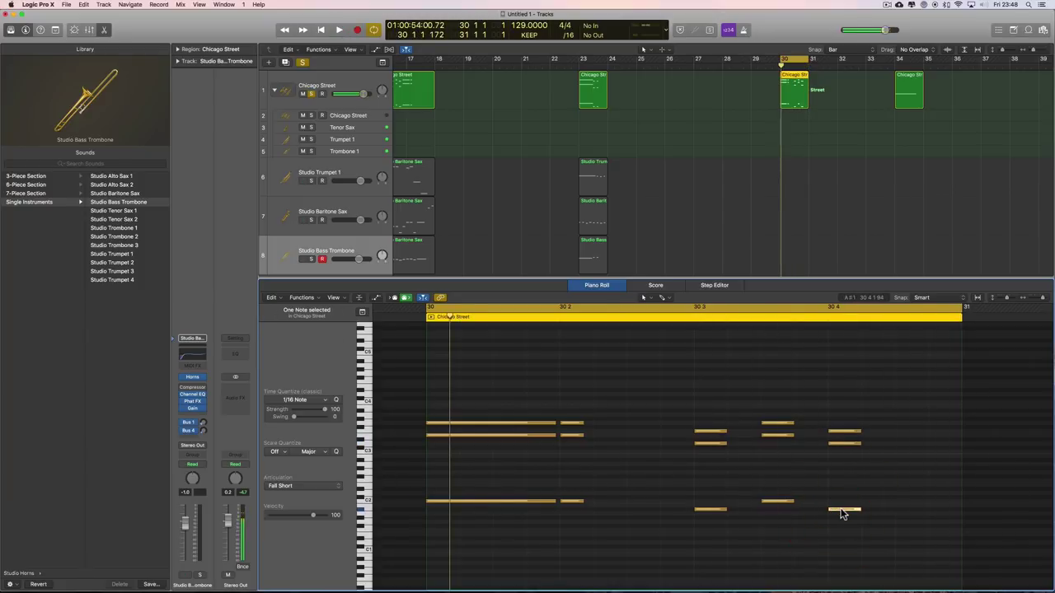
click(845, 443)
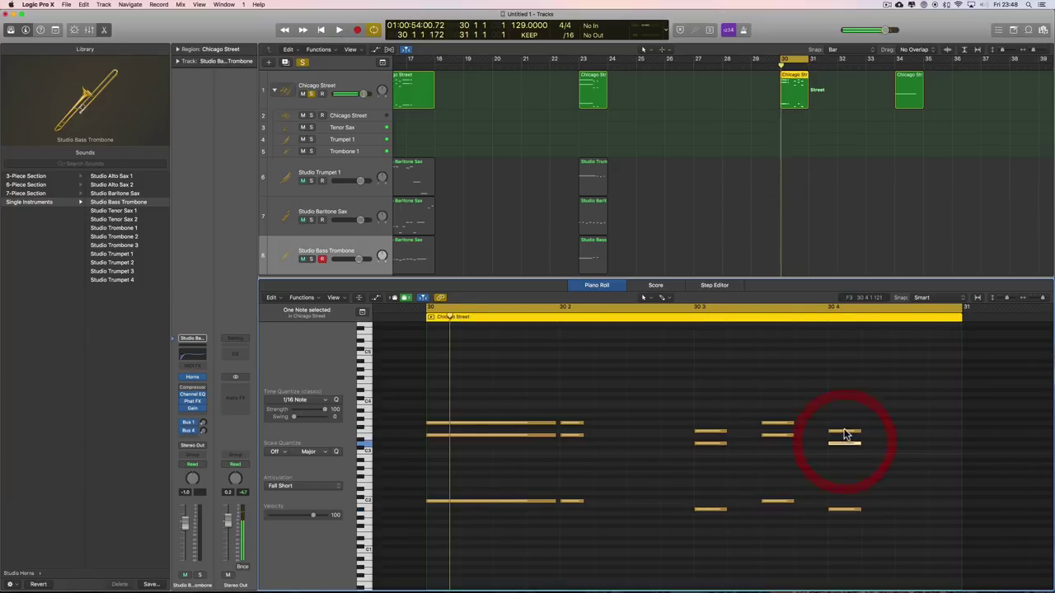
click(846, 431)
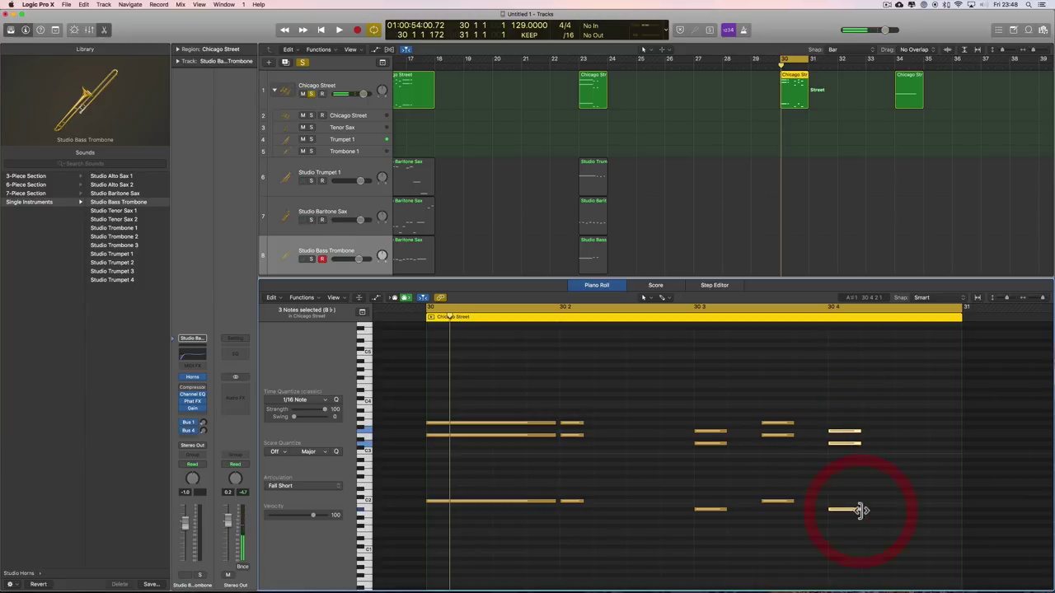
drag(860, 510, 903, 511)
key(space)
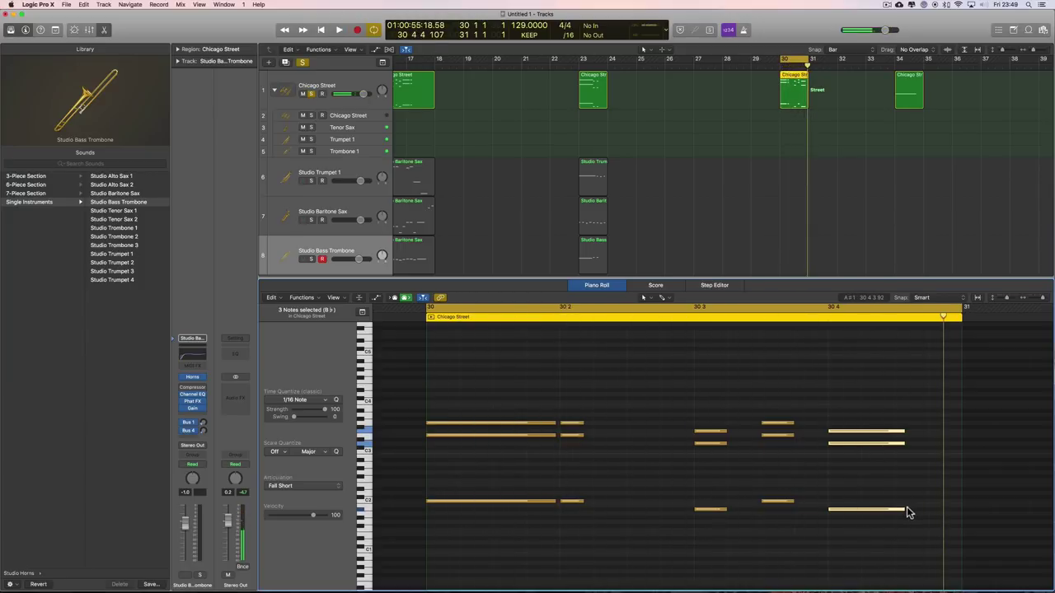
drag(901, 510, 860, 509)
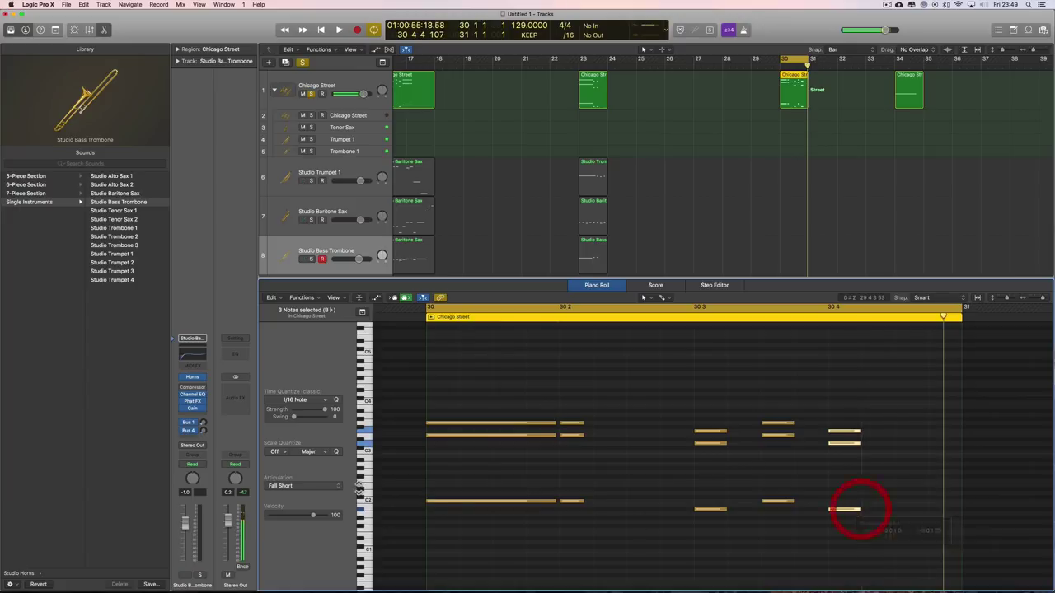
Step: Set the last chord's articulation to Doit and play the riff
click(287, 486)
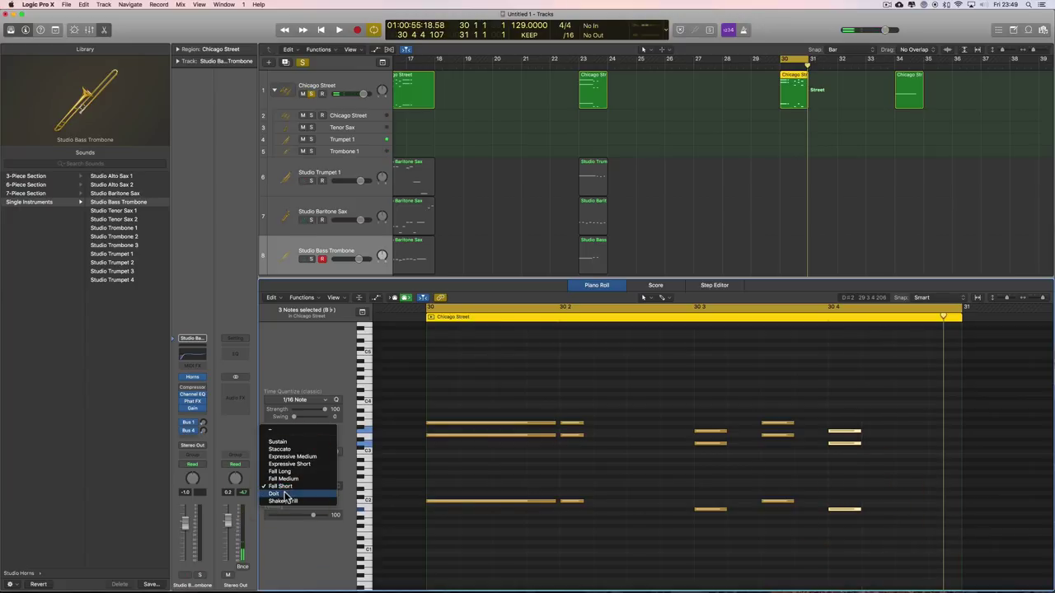
click(285, 491)
key(space)
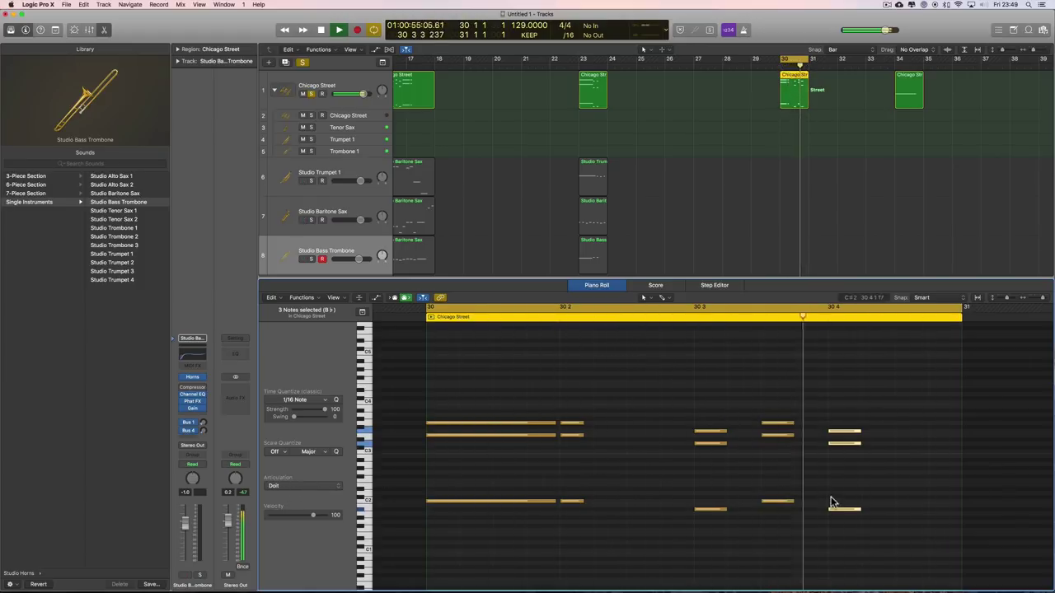
Step: Lengthen the last chord's three Doit notes to about half a beat, play the riff, and shorten them back to about a sixteenth note
drag(857, 510, 899, 510)
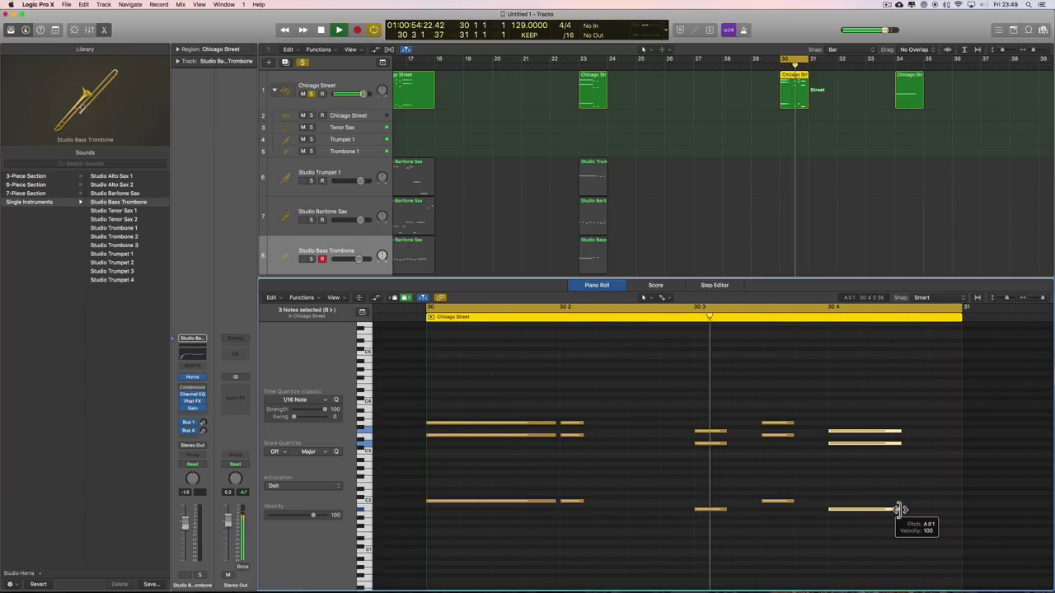
key(space)
drag(899, 510, 824, 512)
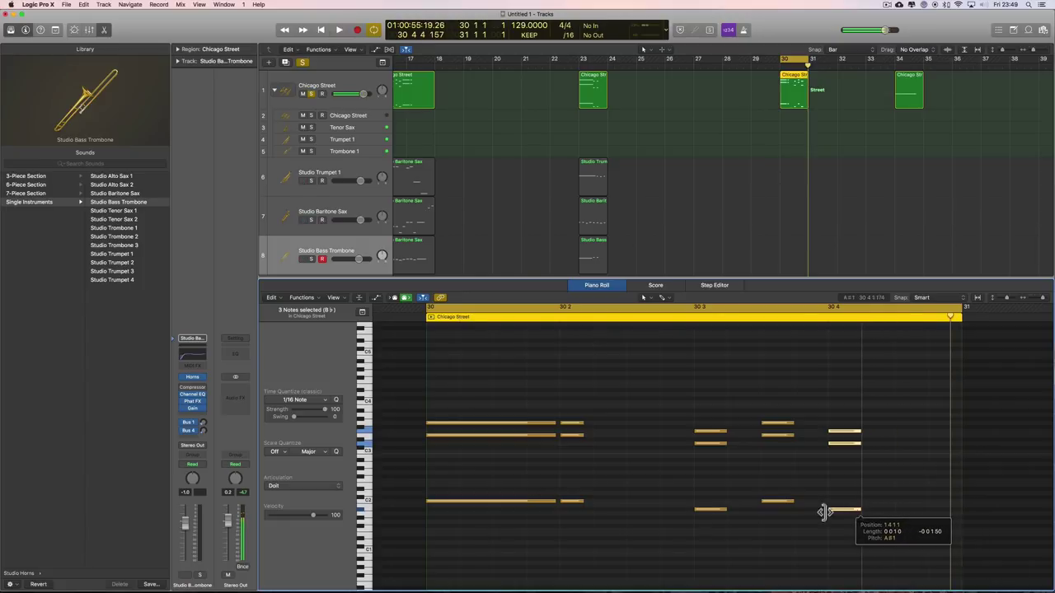
Step: Set the last chord's articulation to Shake / Trill and play the riff
click(295, 488)
click(292, 497)
key(space)
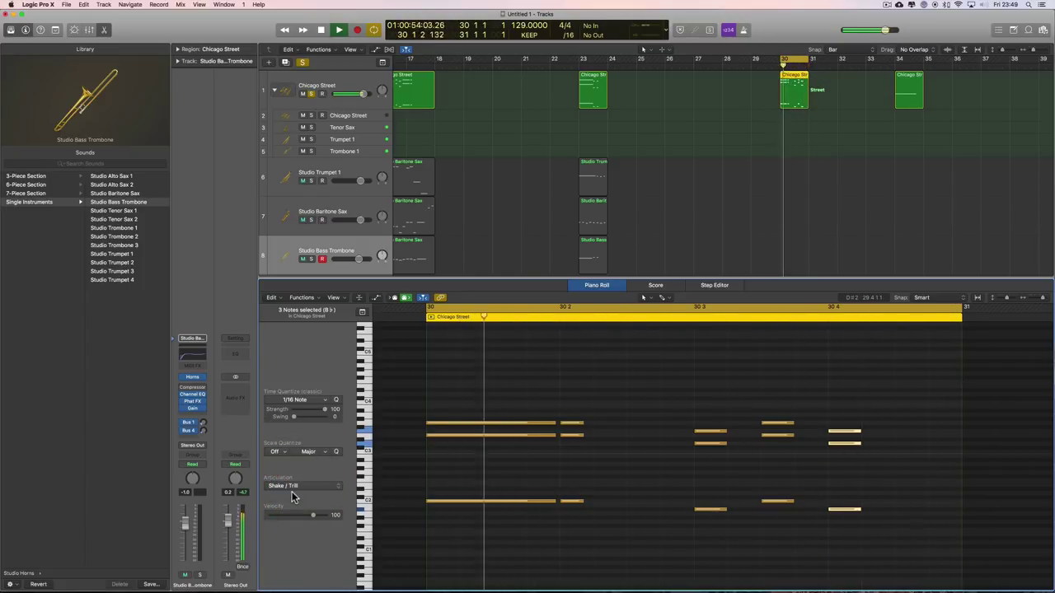
key(space)
Step: Set the last chord's articulation to Staccato and play the riff
click(290, 487)
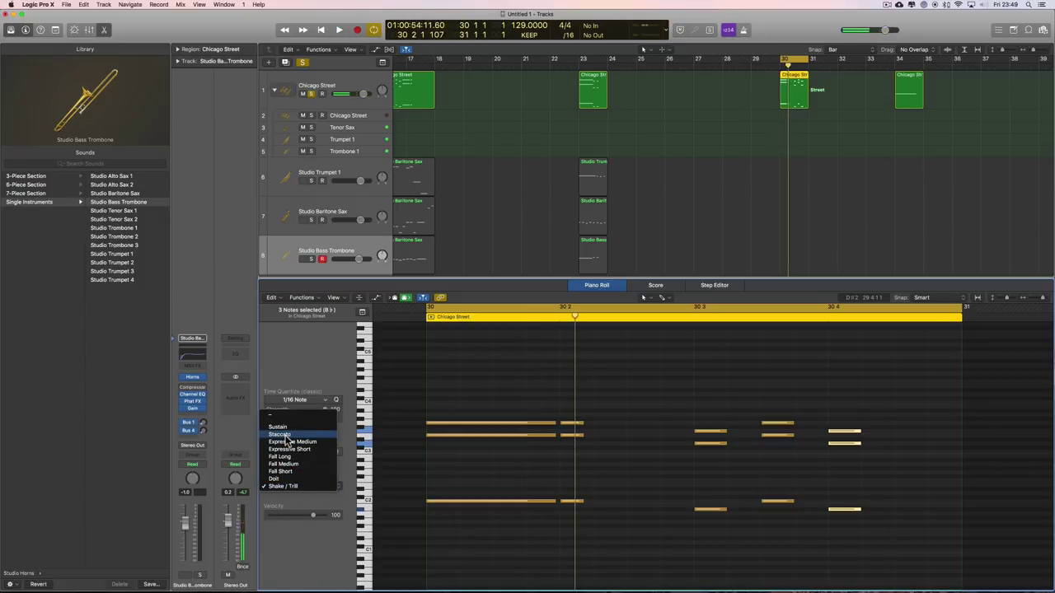
click(287, 440)
key(space)
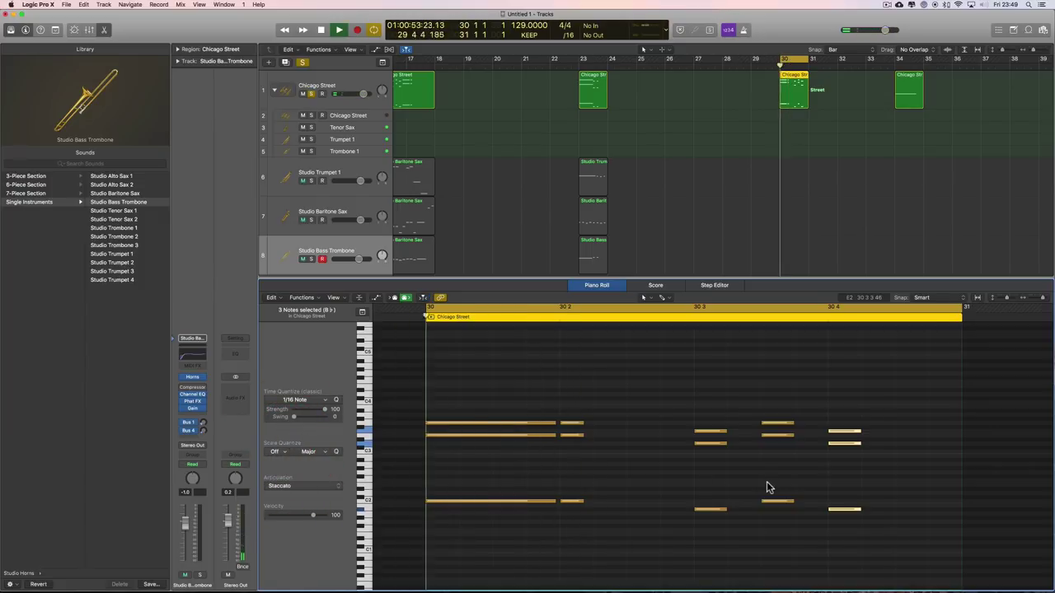
scroll(767, 487, right, 3)
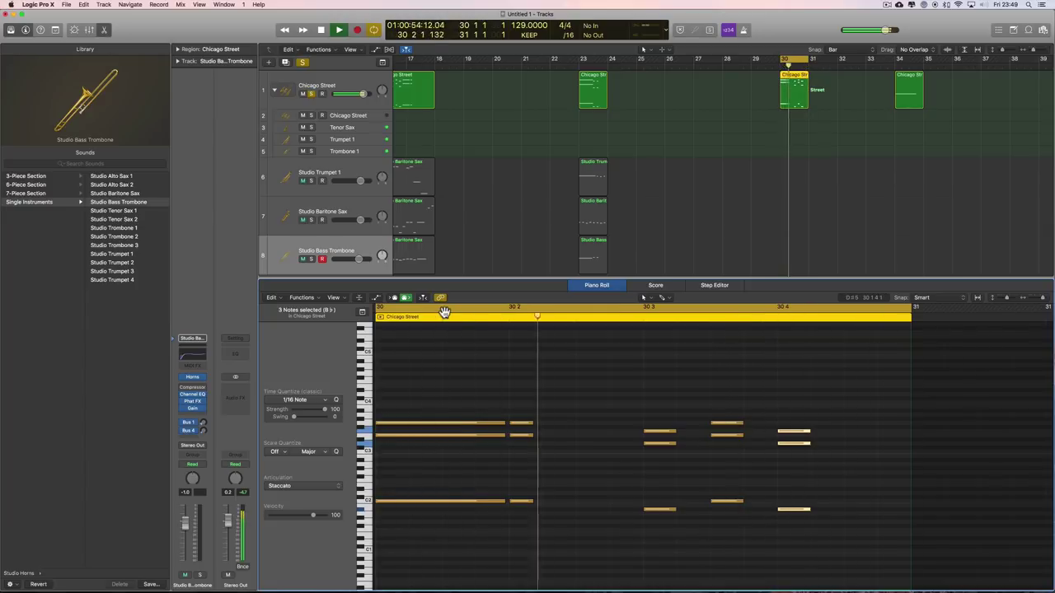
scroll(509, 323, left, 3)
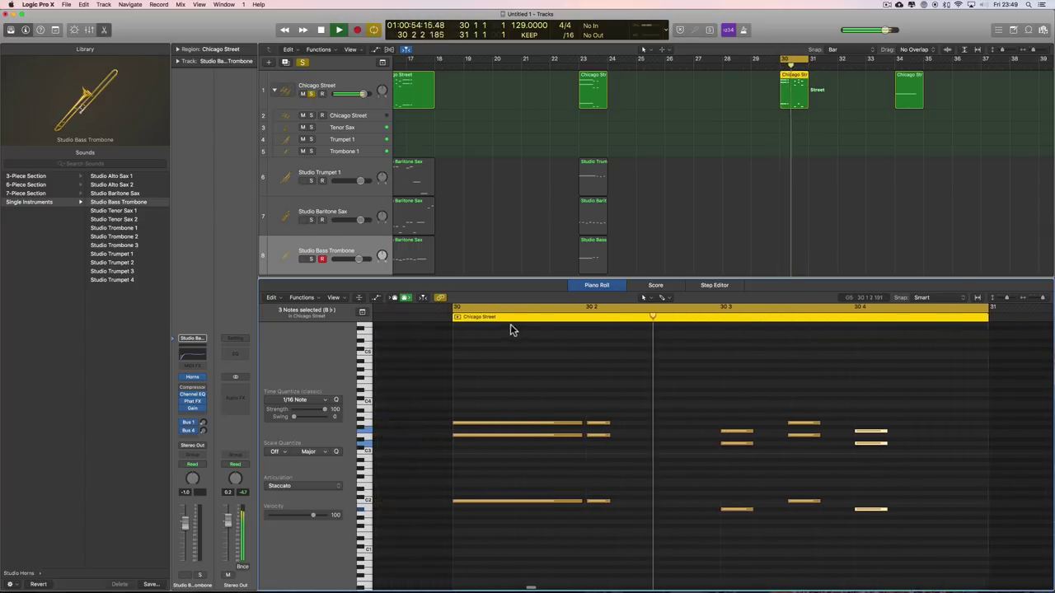
key(space)
Step: Turn off solo on the Chicago Street track and play bar 30 with the other tracks
click(312, 93)
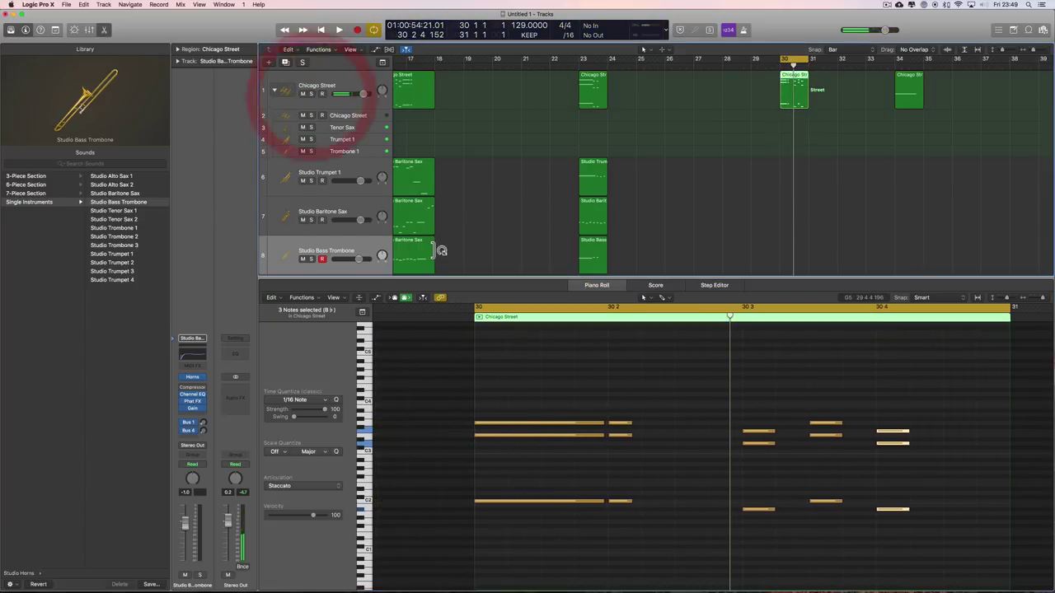
key(space)
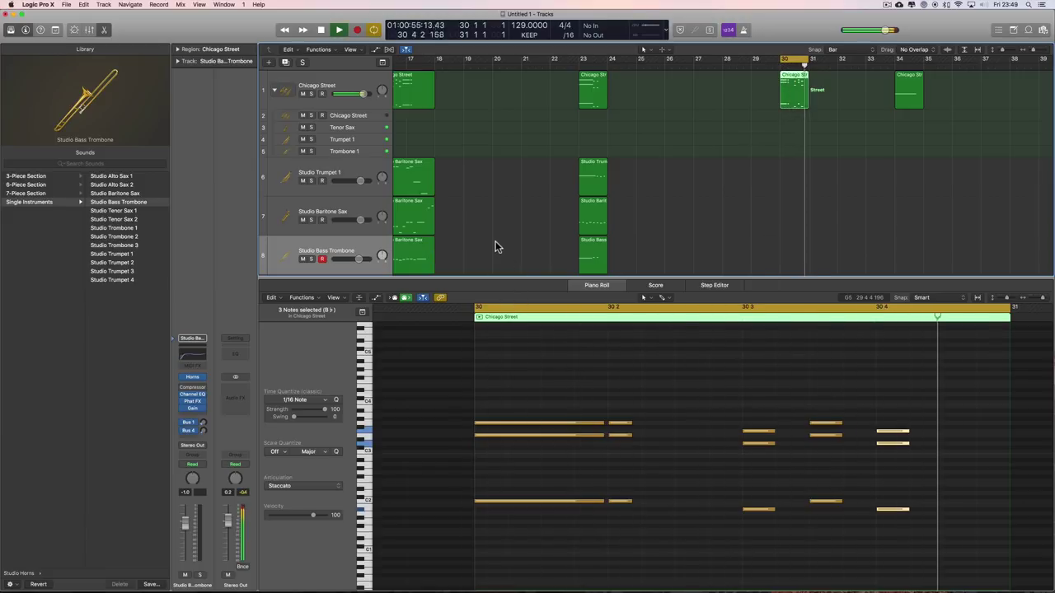
scroll(791, 405, right, 2)
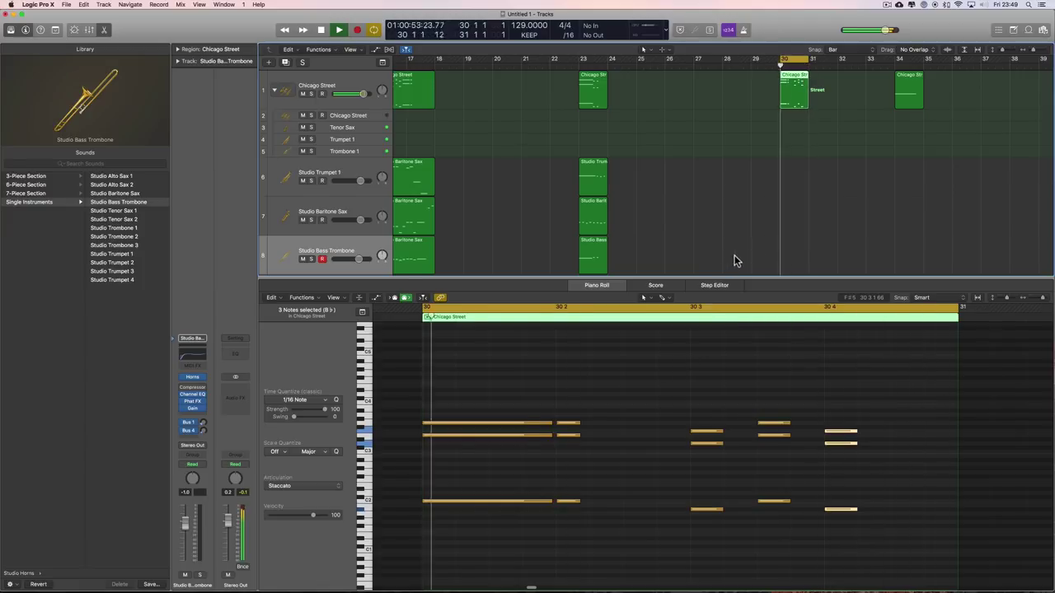
key(space)
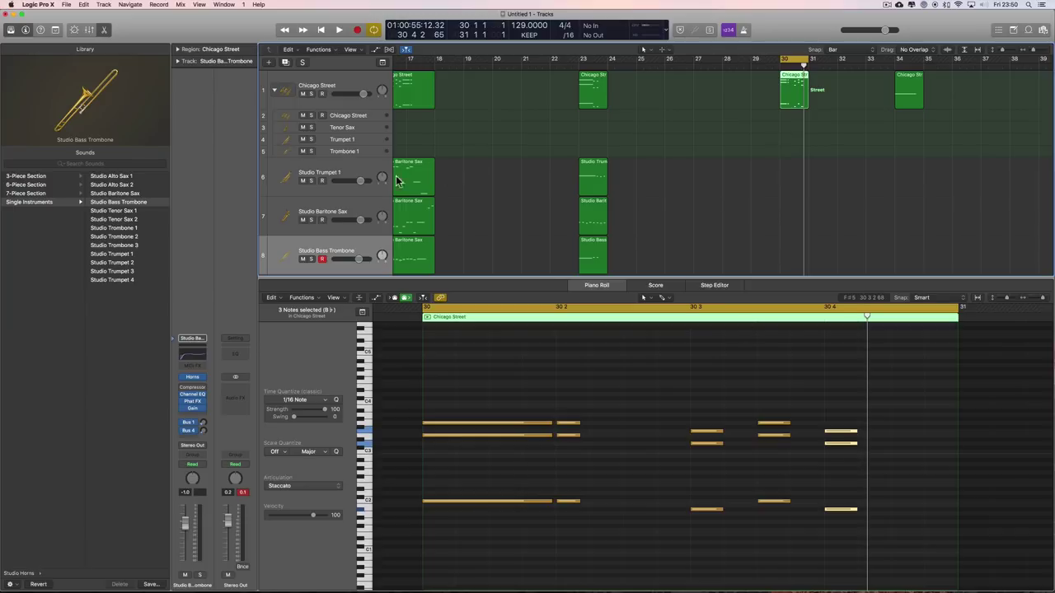
Step: Collapse the upper Chicago Street track stack and show the Studio Trumpet 1 track's patch among the Studio Horns single instruments
click(275, 90)
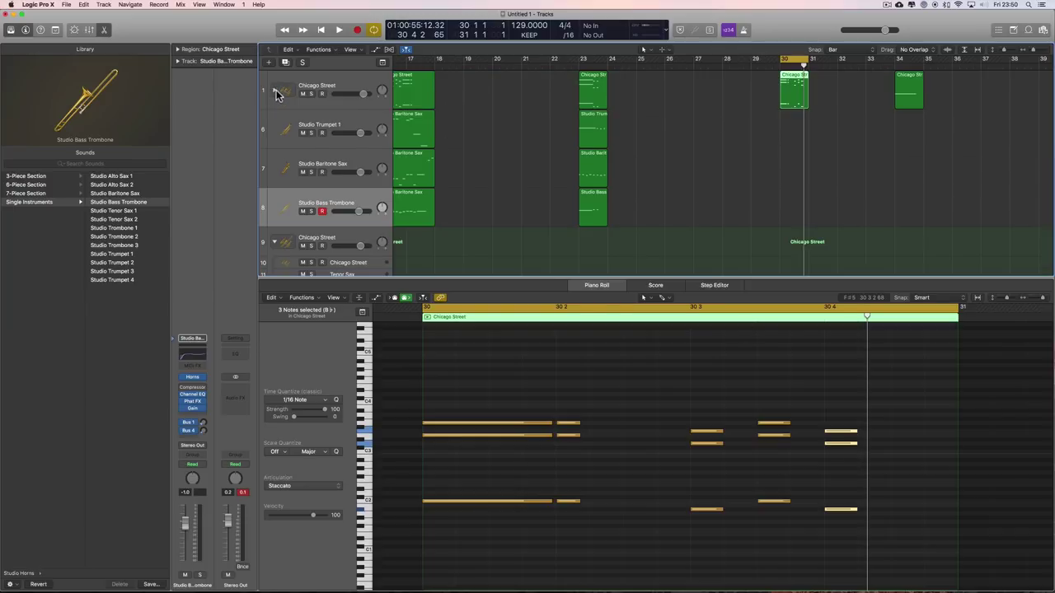
click(328, 118)
click(25, 254)
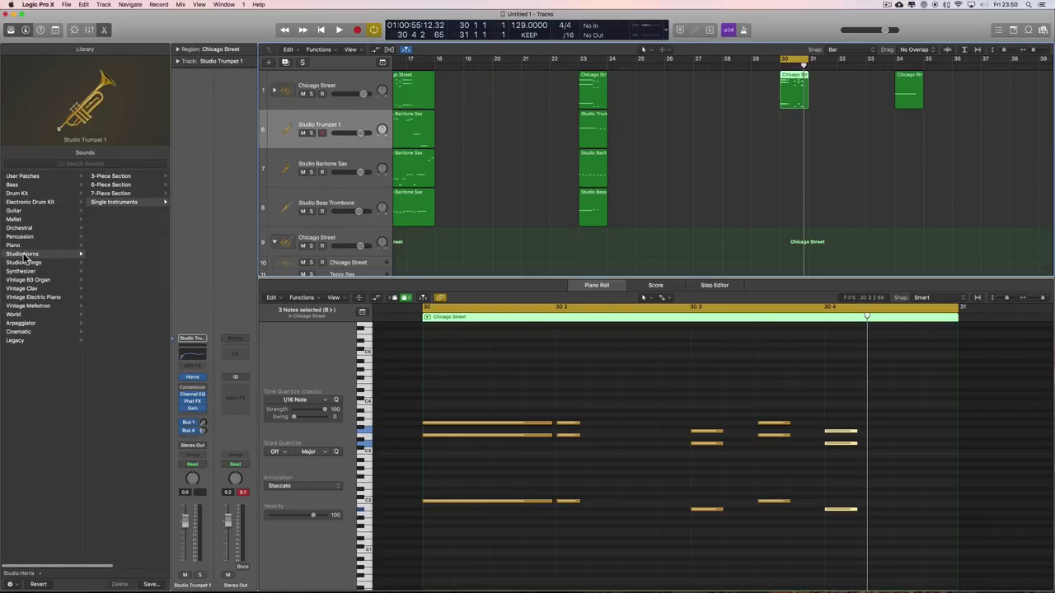
scroll(32, 254, right, 3)
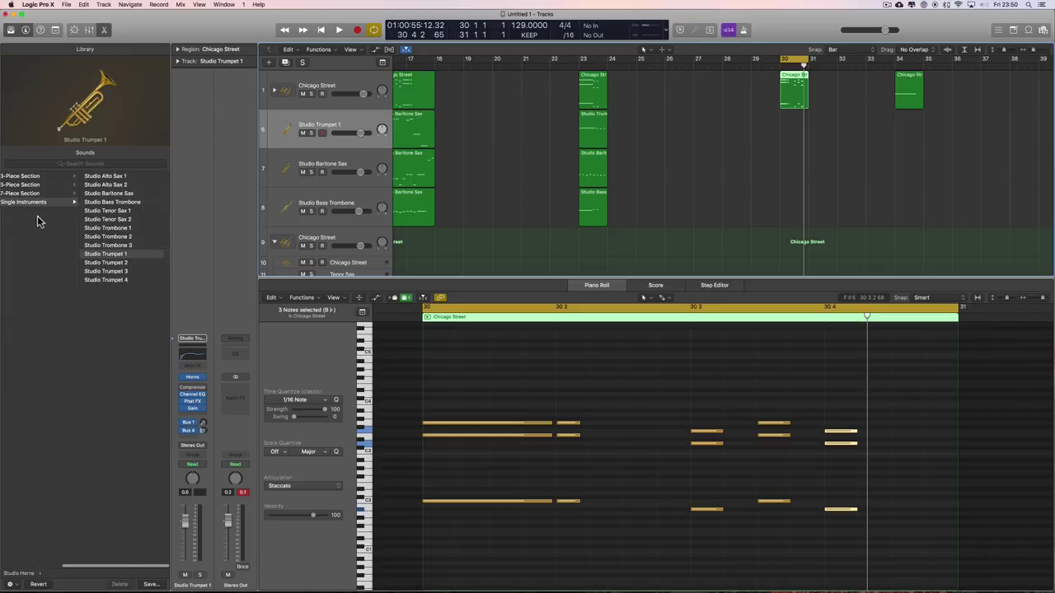
Step: Compare the library patches of the Studio Trumpet 1, Studio Baritone Sax and Studio Bass Trombone tracks
click(316, 161)
click(335, 197)
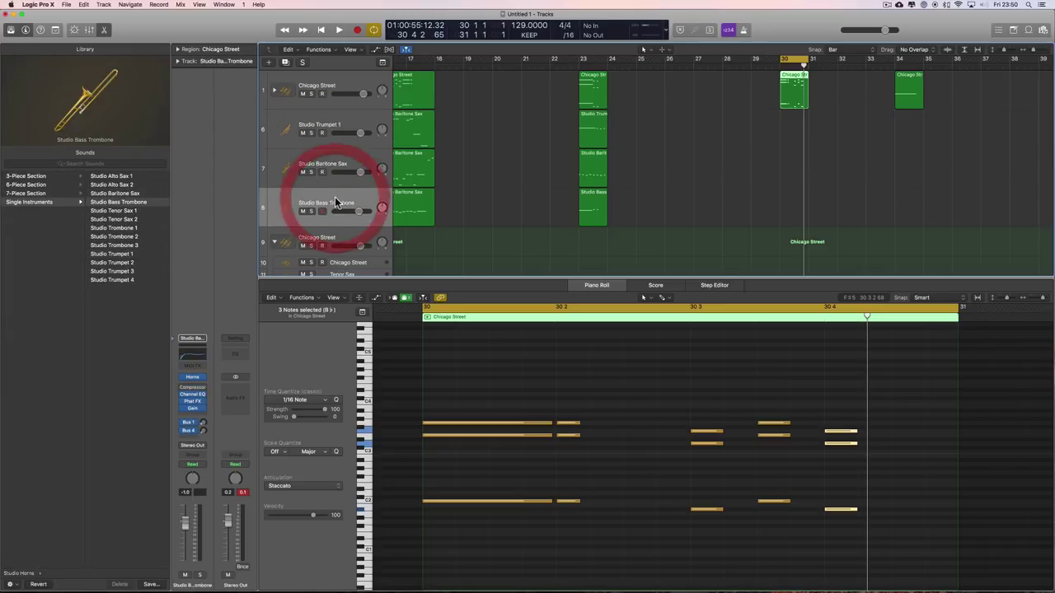
click(320, 115)
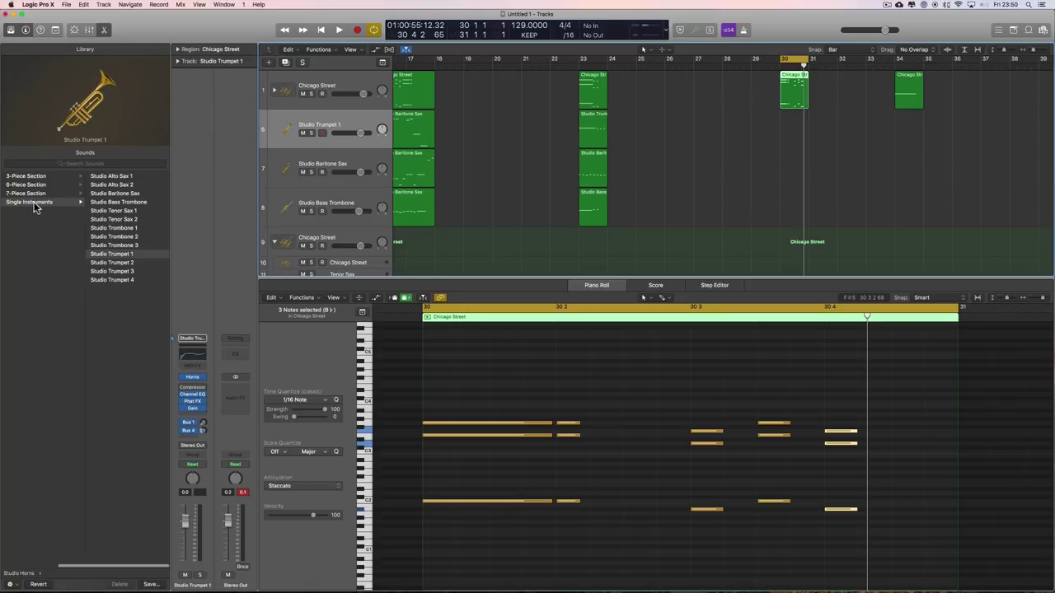
click(324, 169)
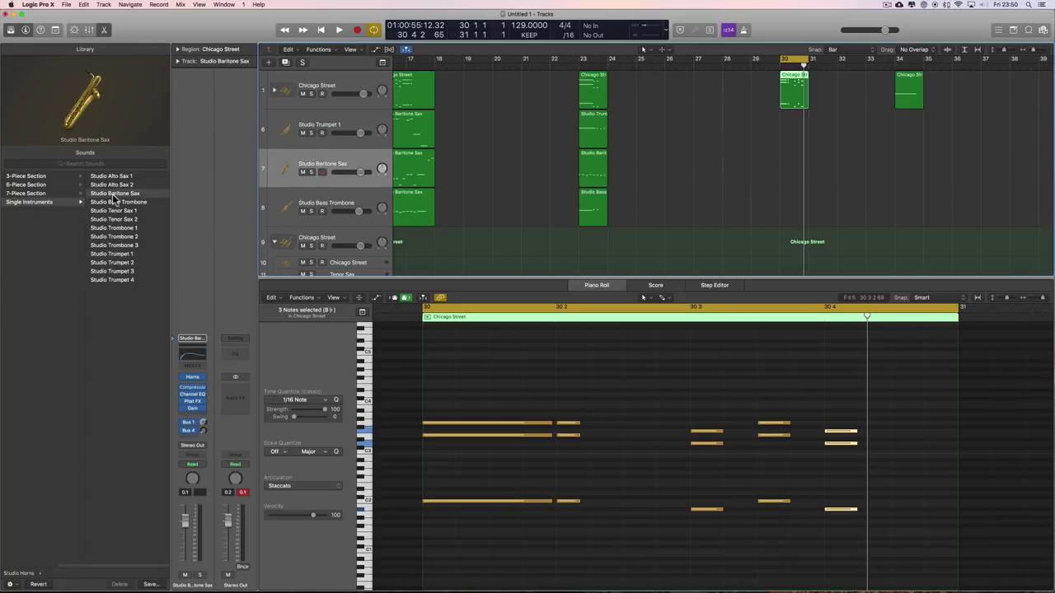
click(330, 207)
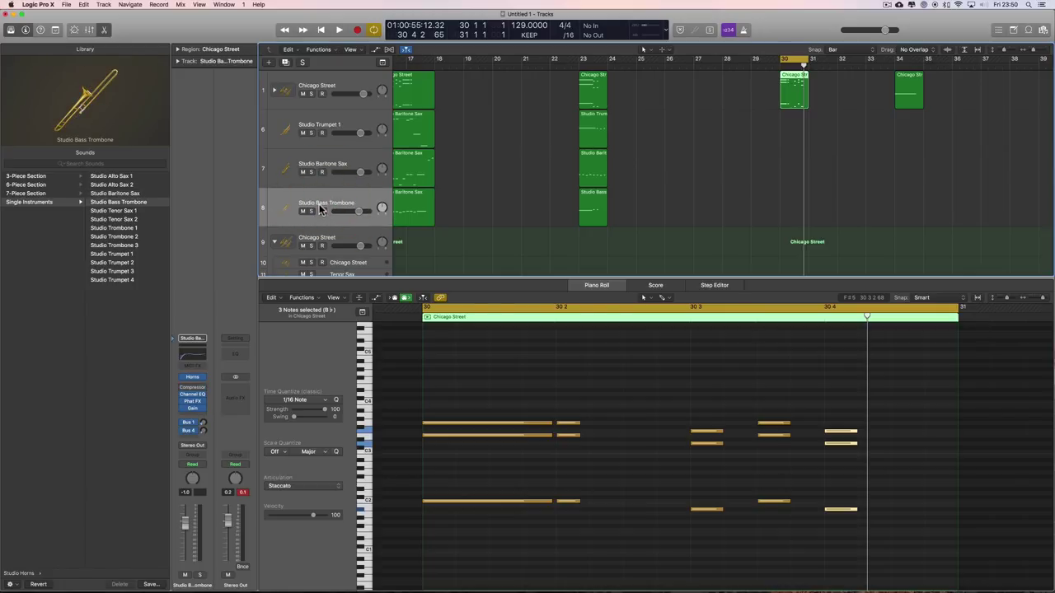
click(349, 128)
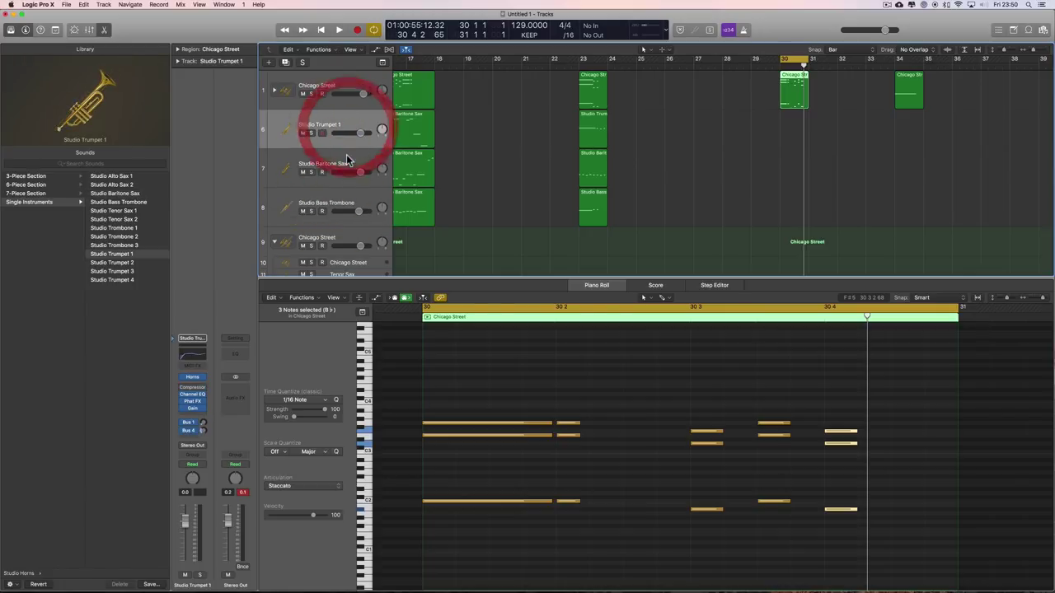
click(347, 165)
click(347, 203)
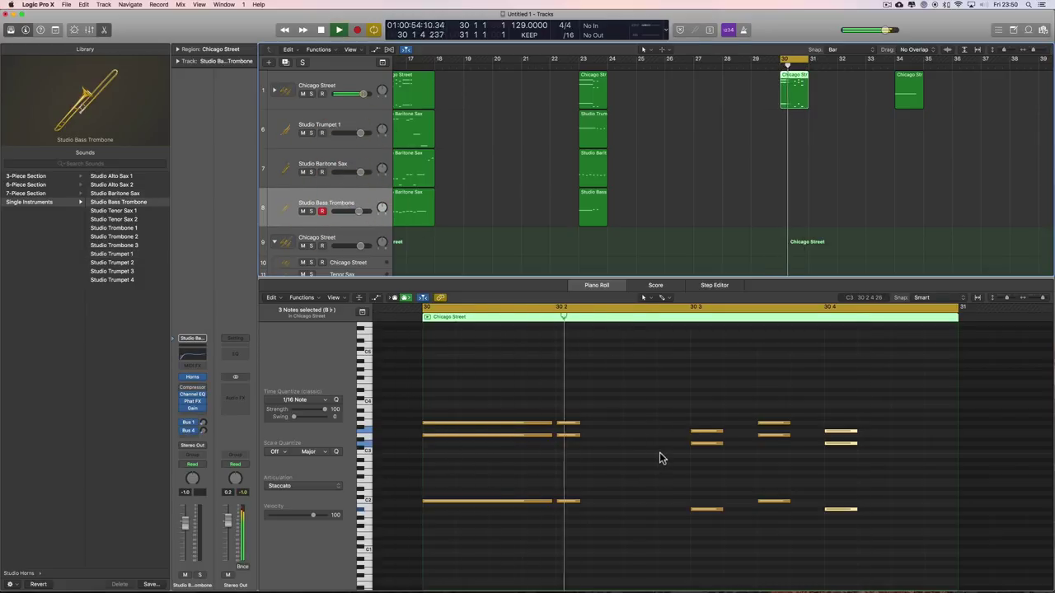
Step: Create an empty one-bar region at bar 30 on the Studio Baritone Sax track with the Pencil Tool
right_click(749, 178)
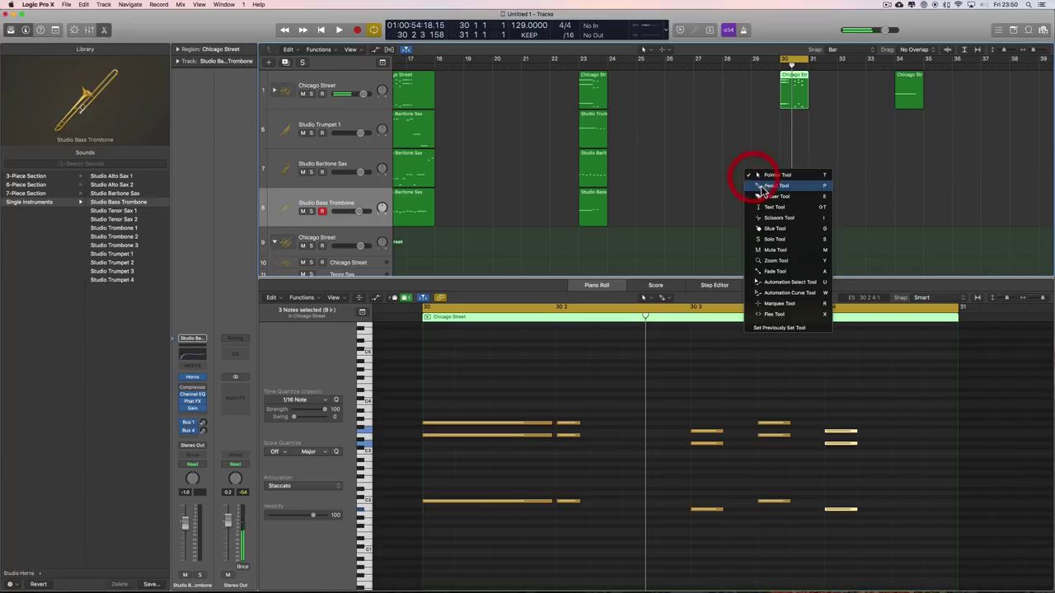
click(761, 187)
click(795, 173)
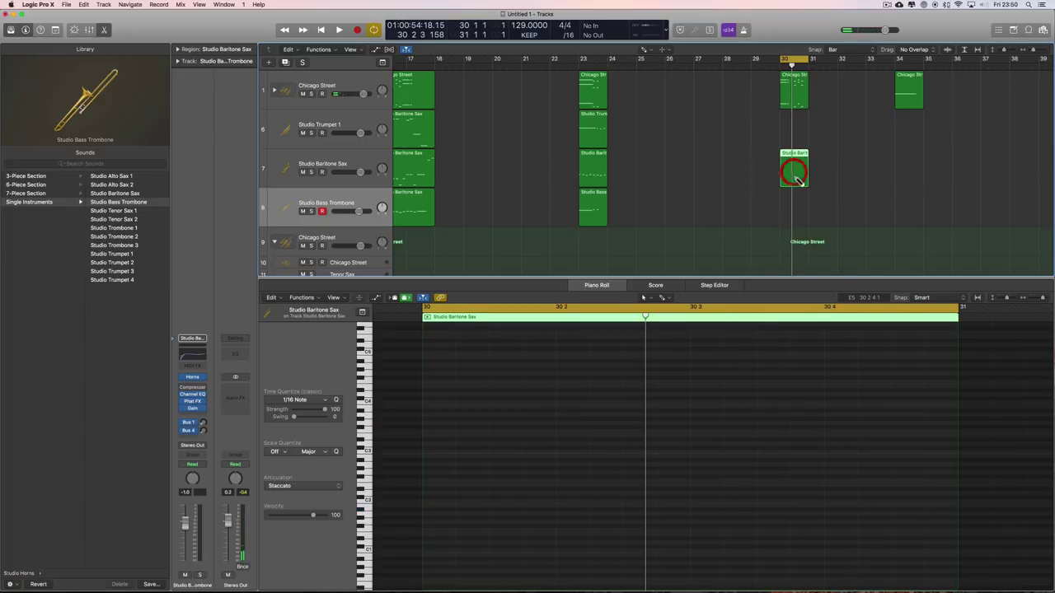
Step: Pencil eight short C2 notes into the baritone sax region, one on every eighth note of bar 30, and play the bar
right_click(446, 468)
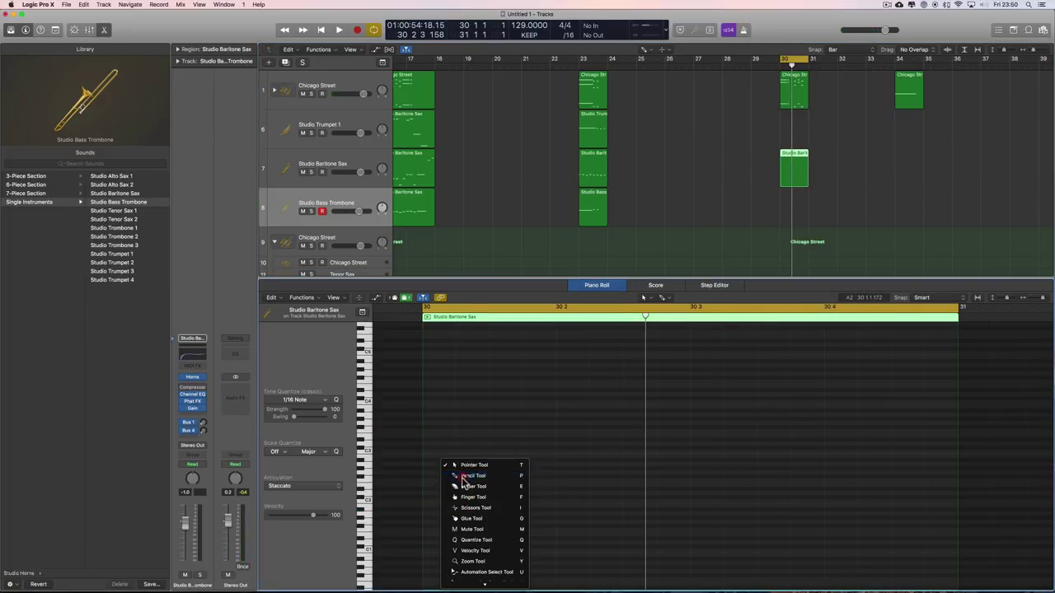
click(471, 481)
click(368, 504)
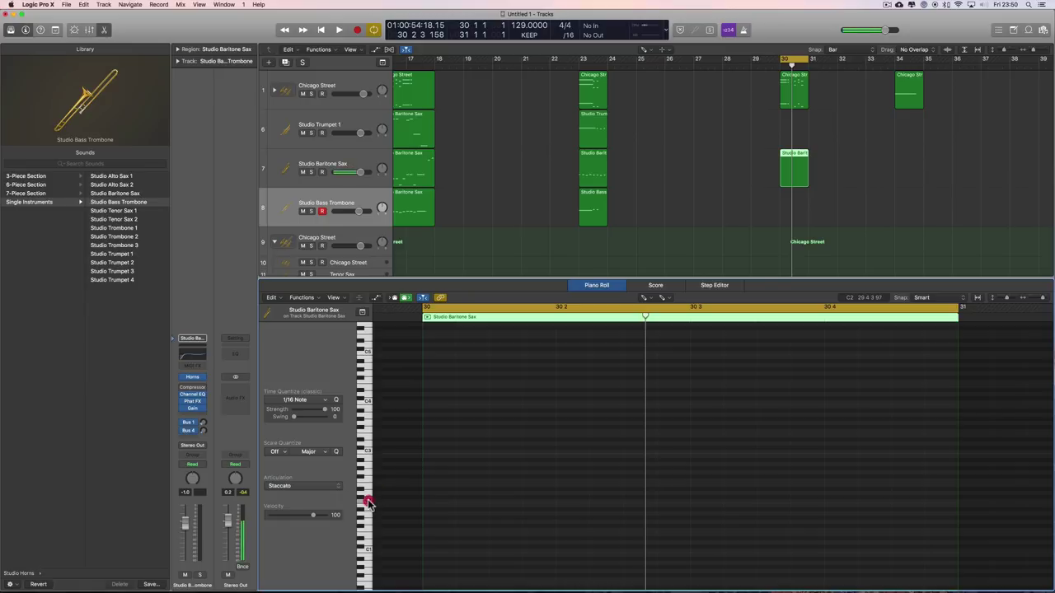
click(429, 499)
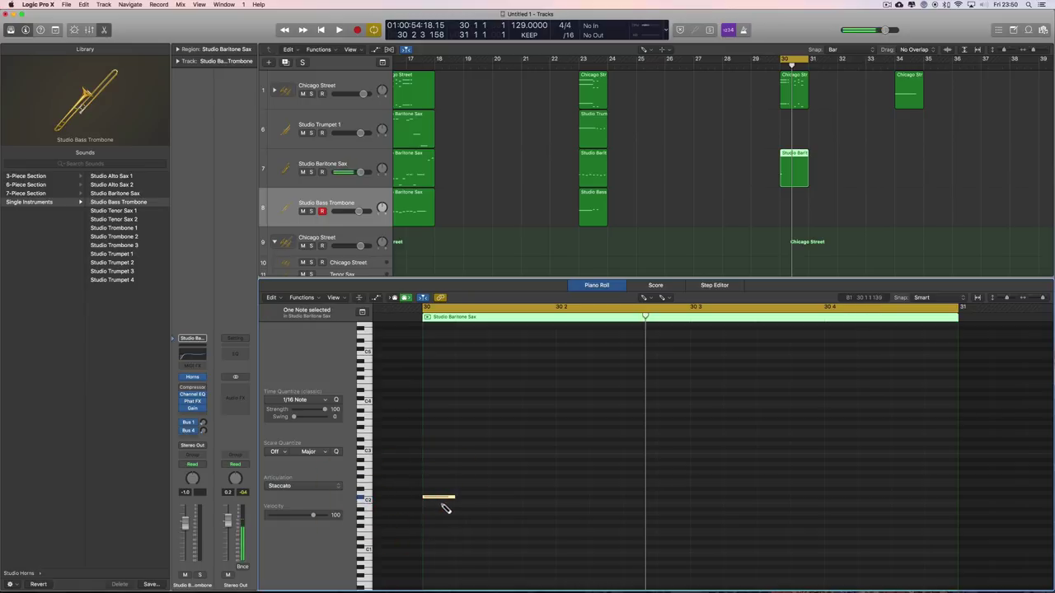
drag(436, 502, 497, 508)
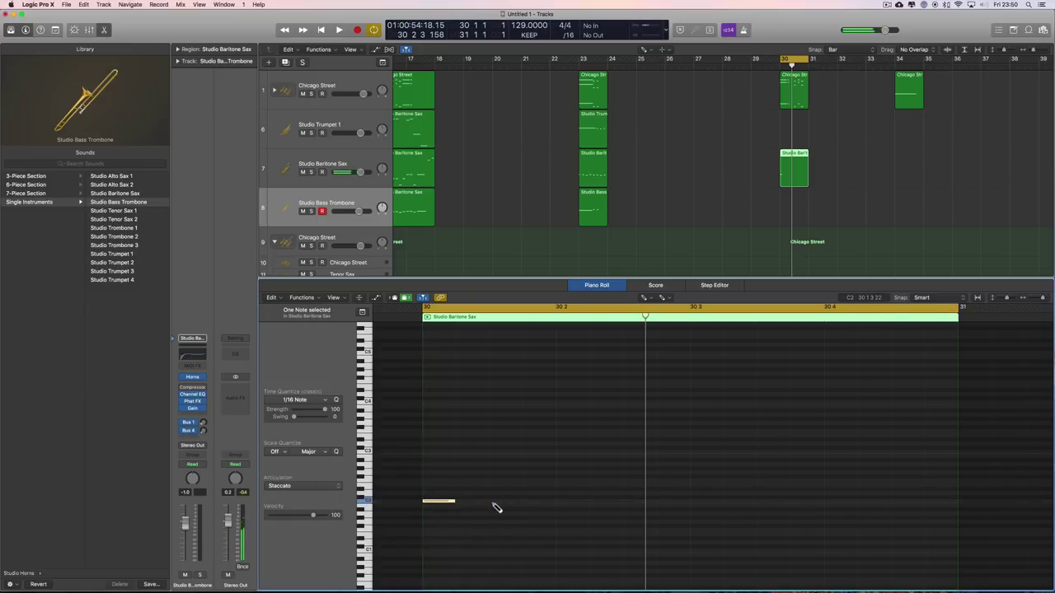
click(557, 501)
click(771, 501)
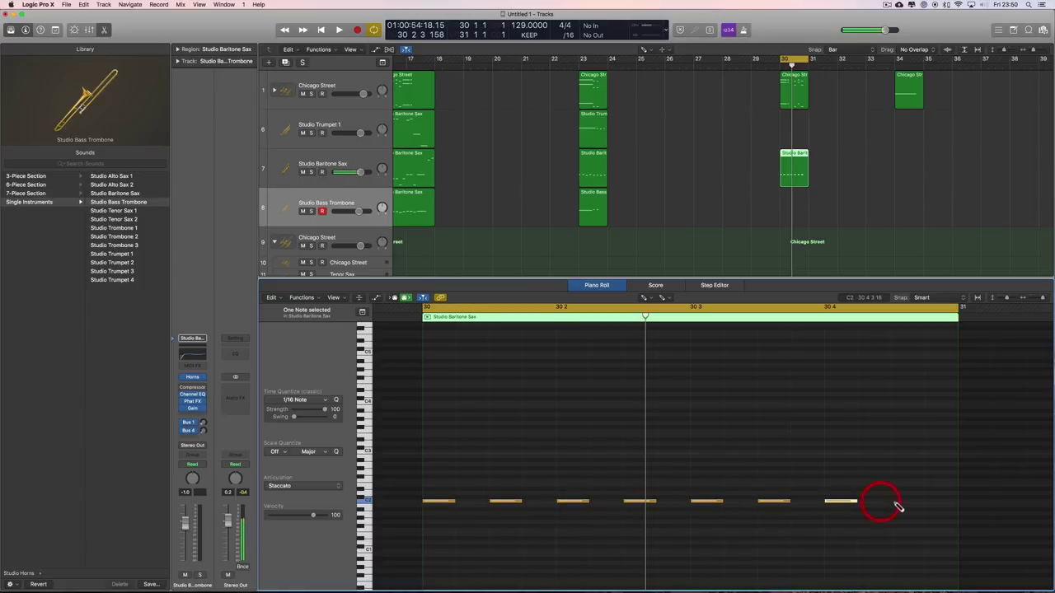
right_click(806, 464)
click(823, 461)
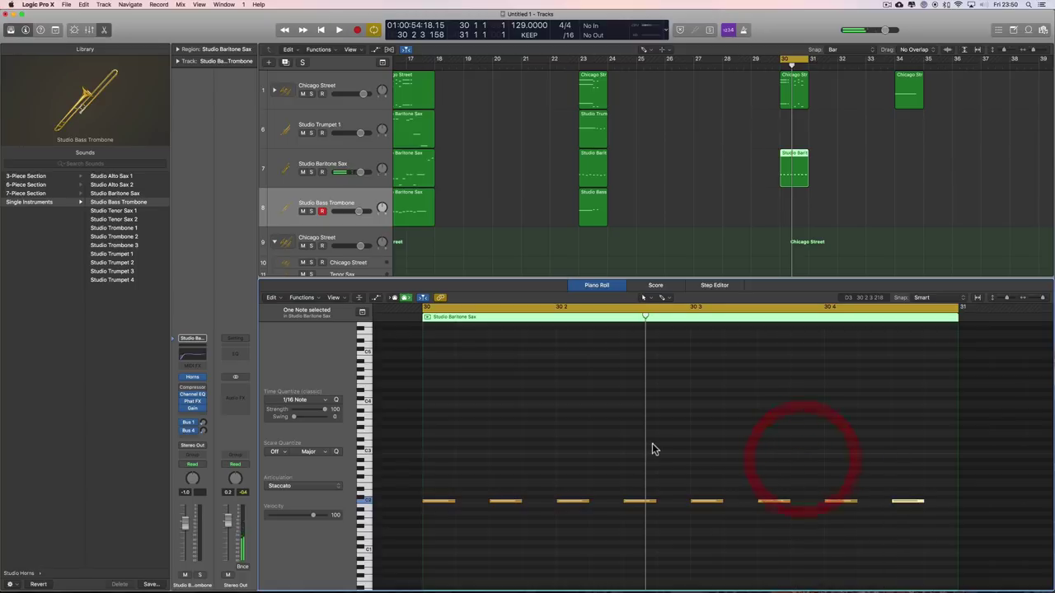
key(space)
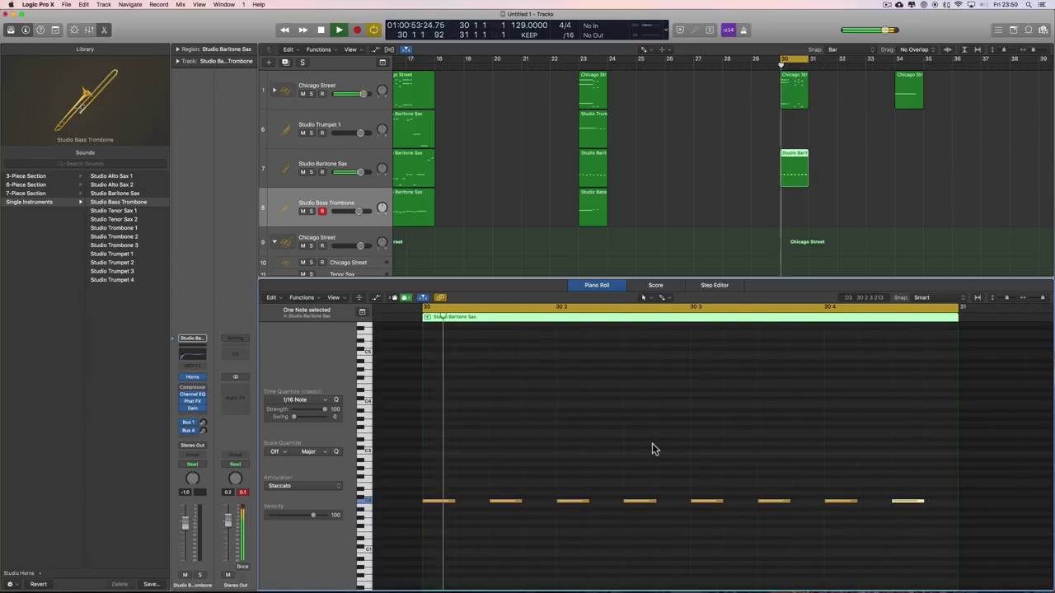
key(space)
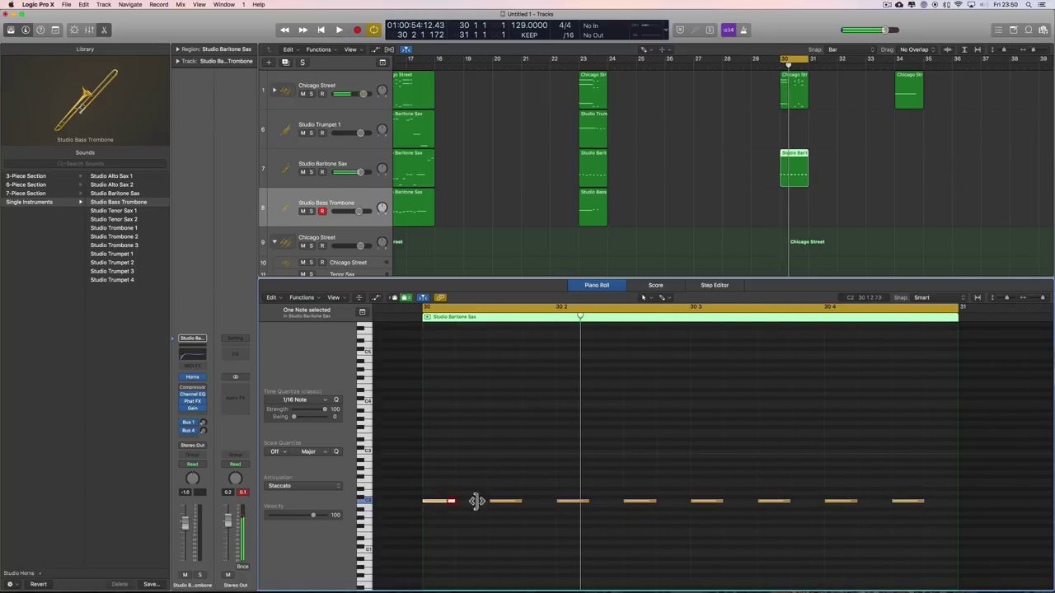
Step: Lower the baritone sax's third and seventh notes to G1 and its fifth, sixth and eighth notes to A#1, and play the bar
drag(570, 511, 571, 531)
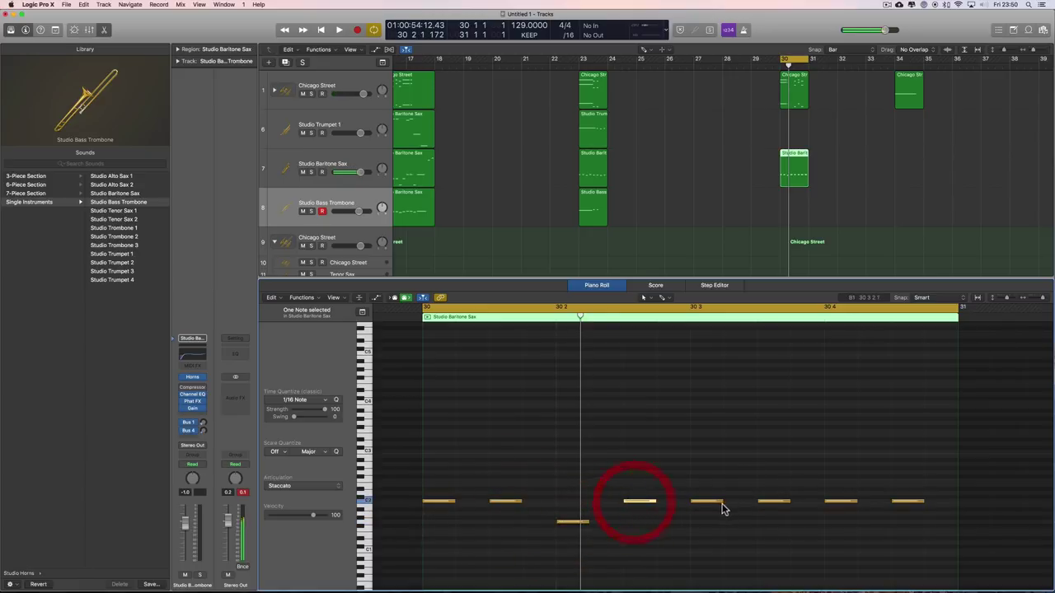
drag(694, 486, 710, 514)
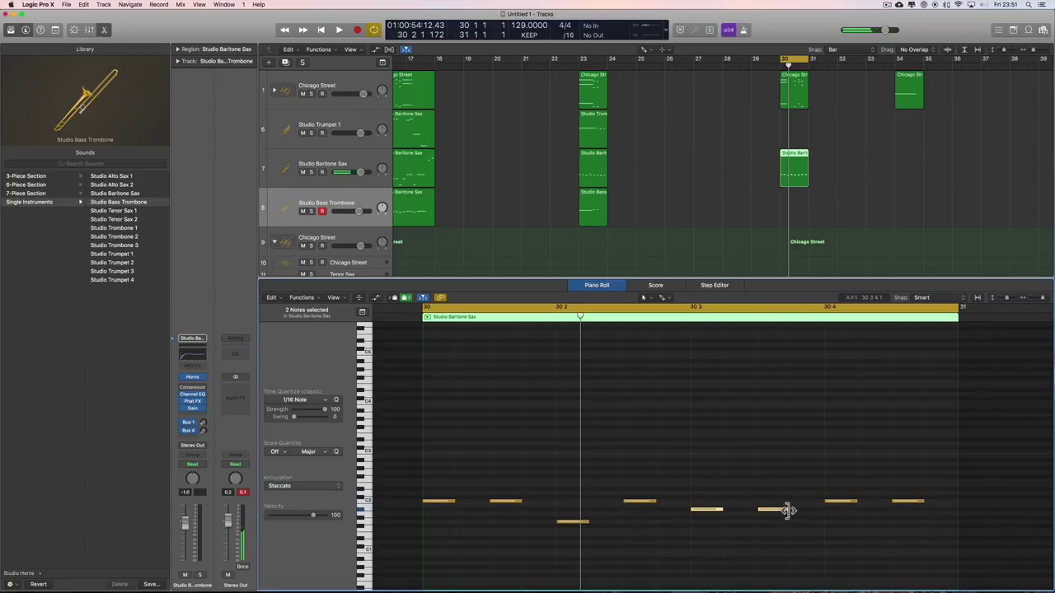
drag(833, 504, 833, 522)
drag(898, 509, 883, 508)
key(space)
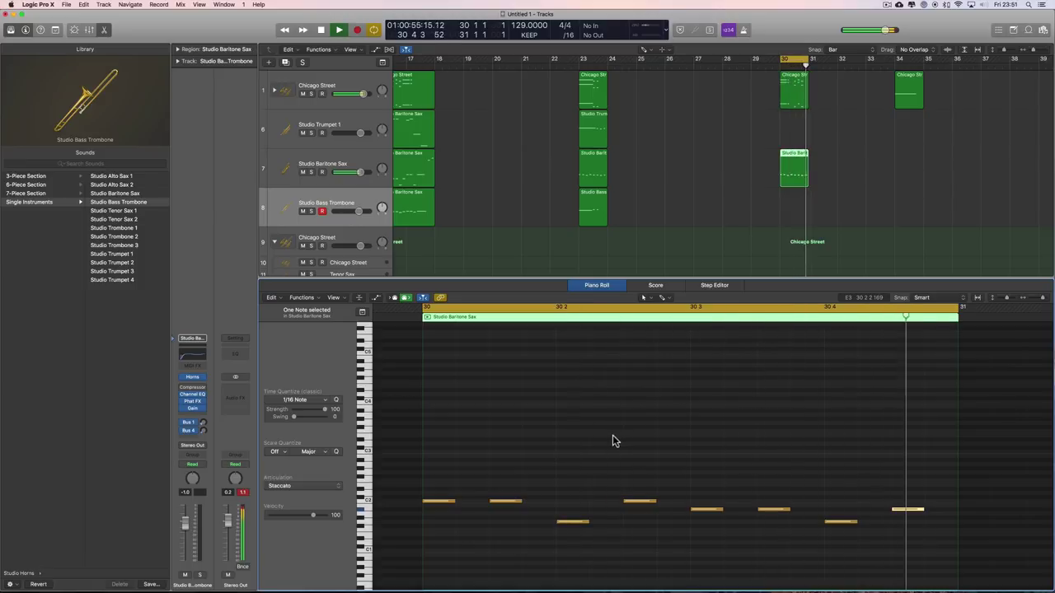
key(space)
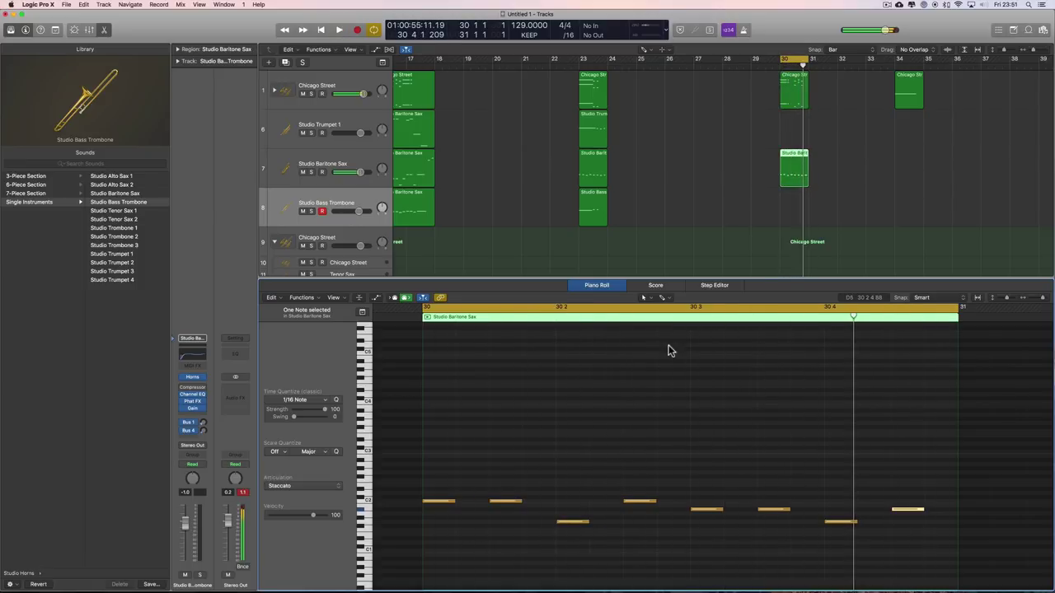
Step: Copy the bar 30 baritone sax region onto the Studio Trumpet 1 track at the same bar
key(t)
click(829, 160)
drag(784, 174, 788, 131)
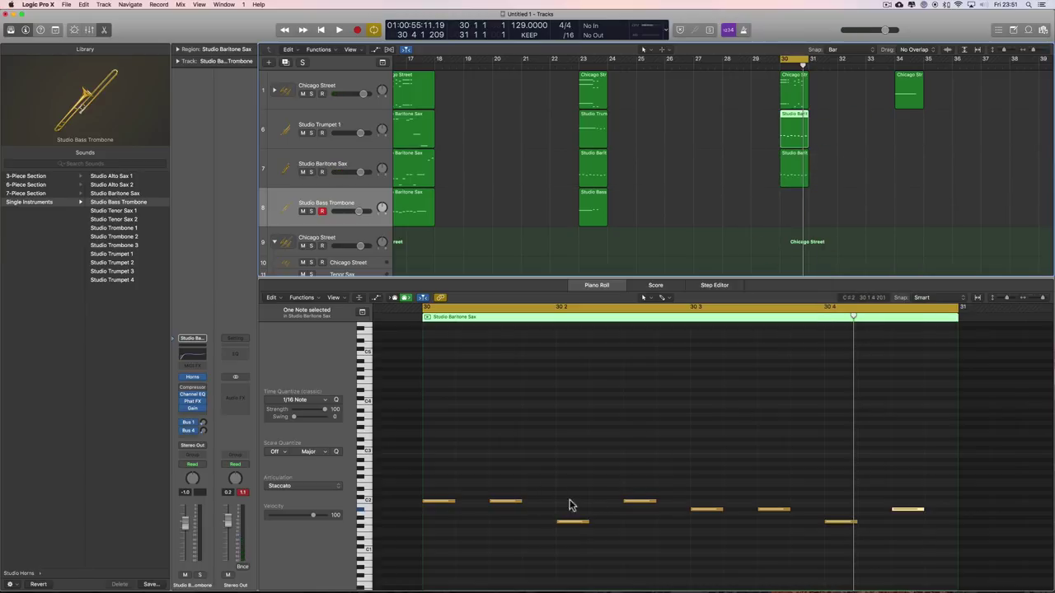
key(t)
click(484, 485)
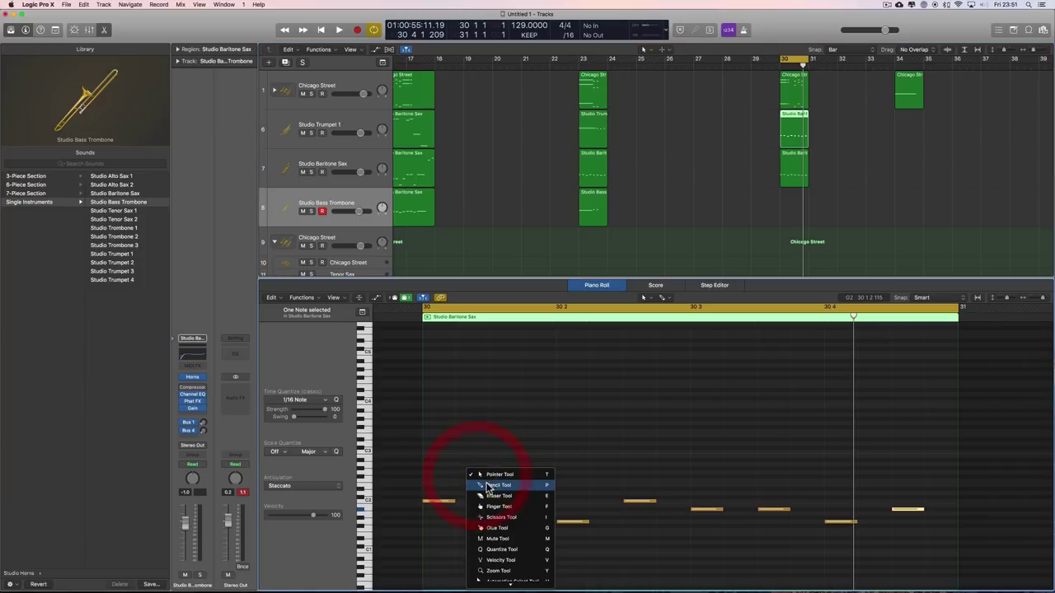
click(435, 485)
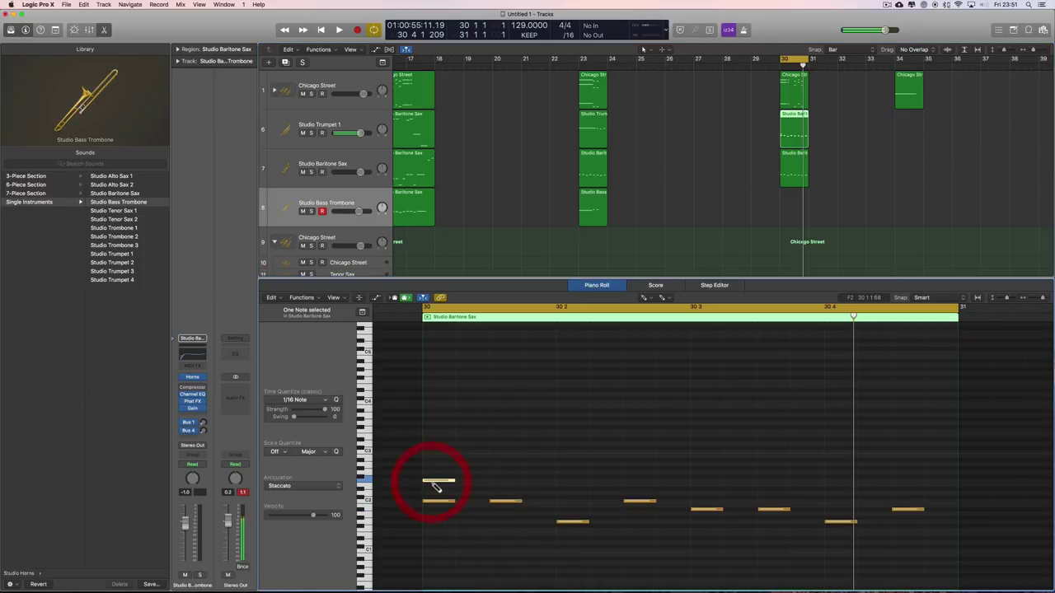
click(312, 173)
key(space)
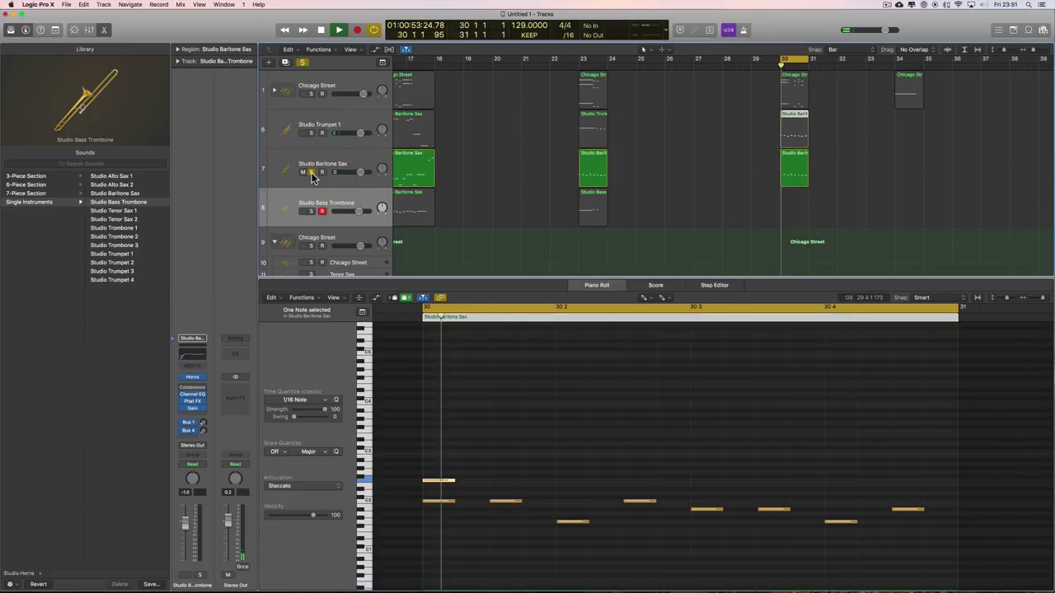
key(space)
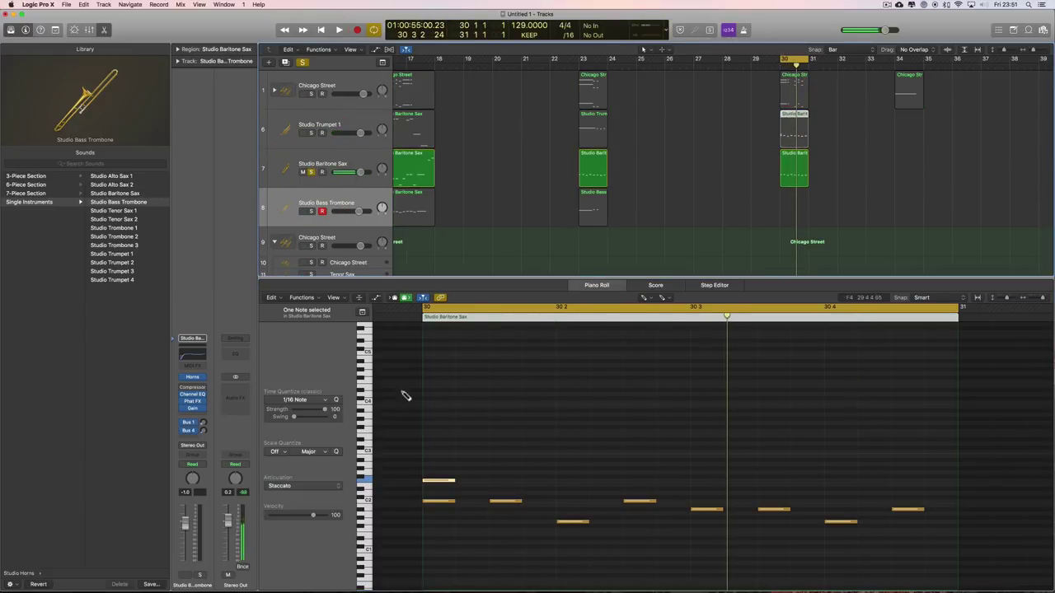
click(453, 484)
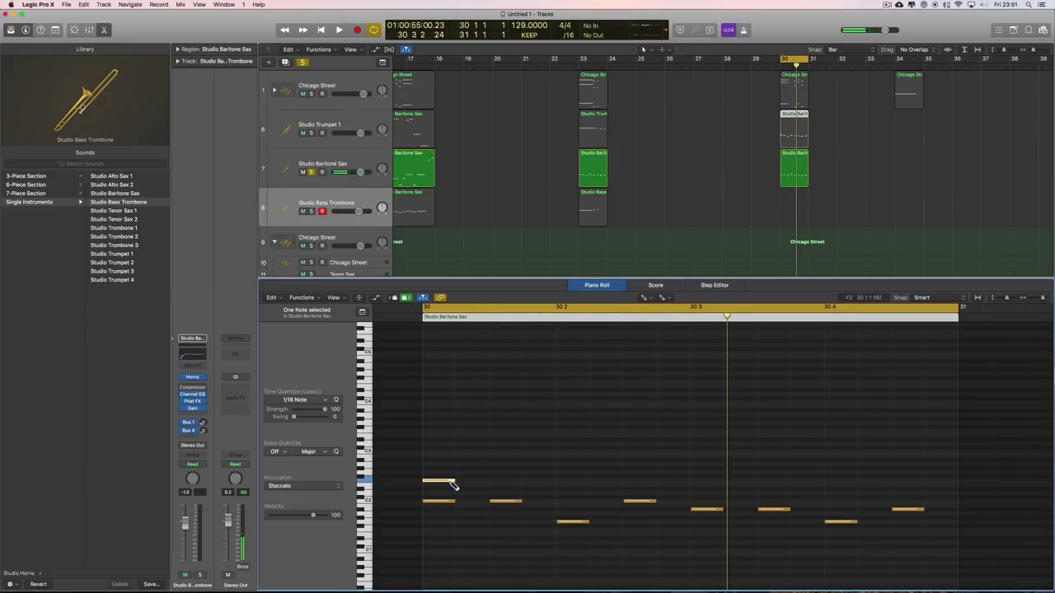
click(790, 170)
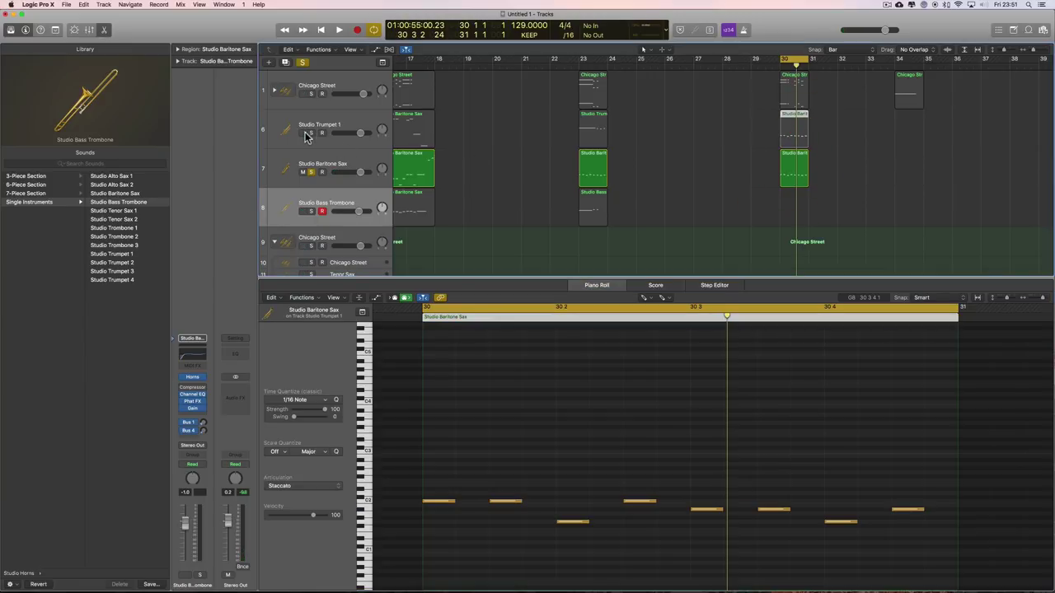
click(311, 173)
Step: Play bar 30 with the copied trumpet part alongside the baritone sax and select the Studio Trumpet 1 region
key(space)
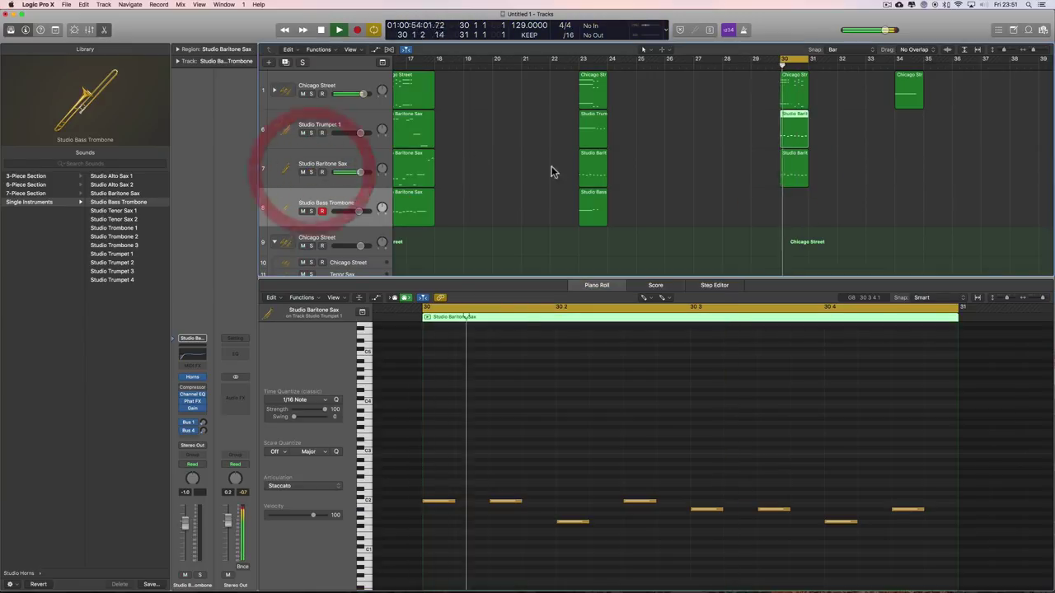
right_click(837, 138)
click(843, 137)
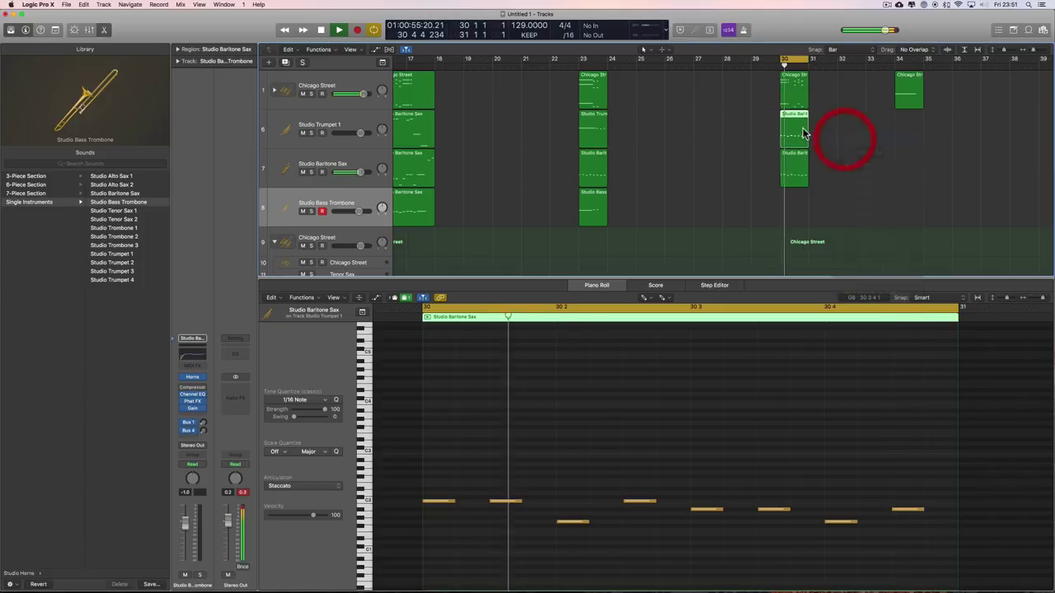
click(800, 129)
key(space)
Step: Raise all eight notes of the Studio Trumpet 1 region one octave so the first sits on C3, and play the bar
click(370, 501)
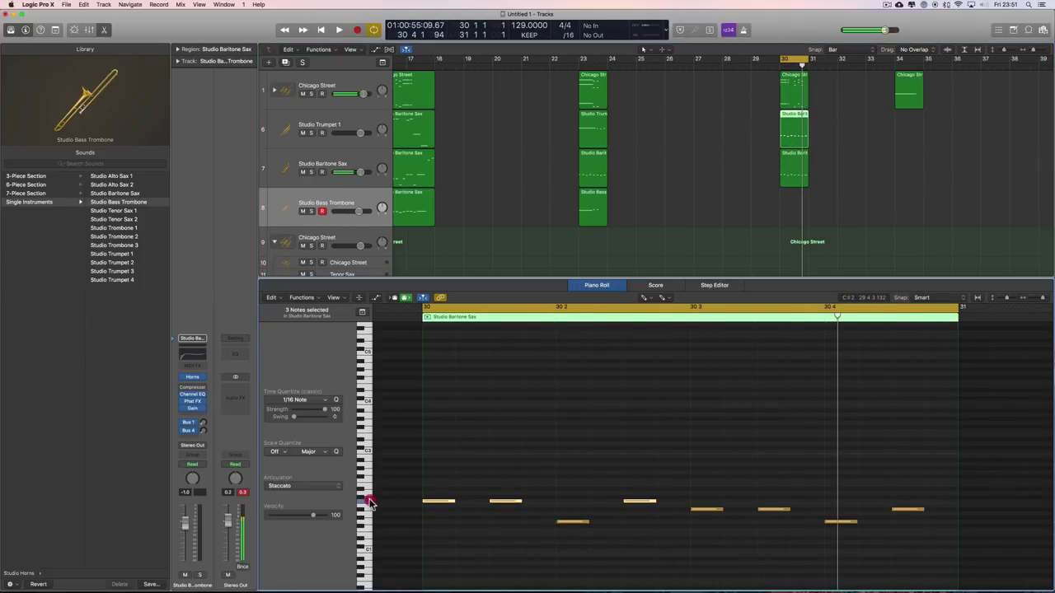
click(353, 124)
right_click(443, 473)
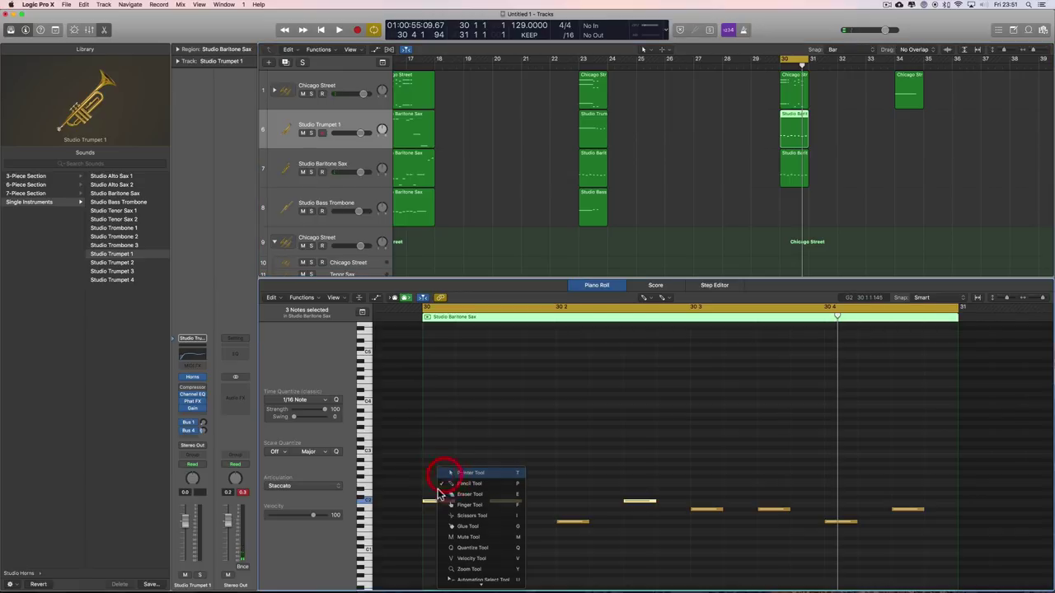
key(t)
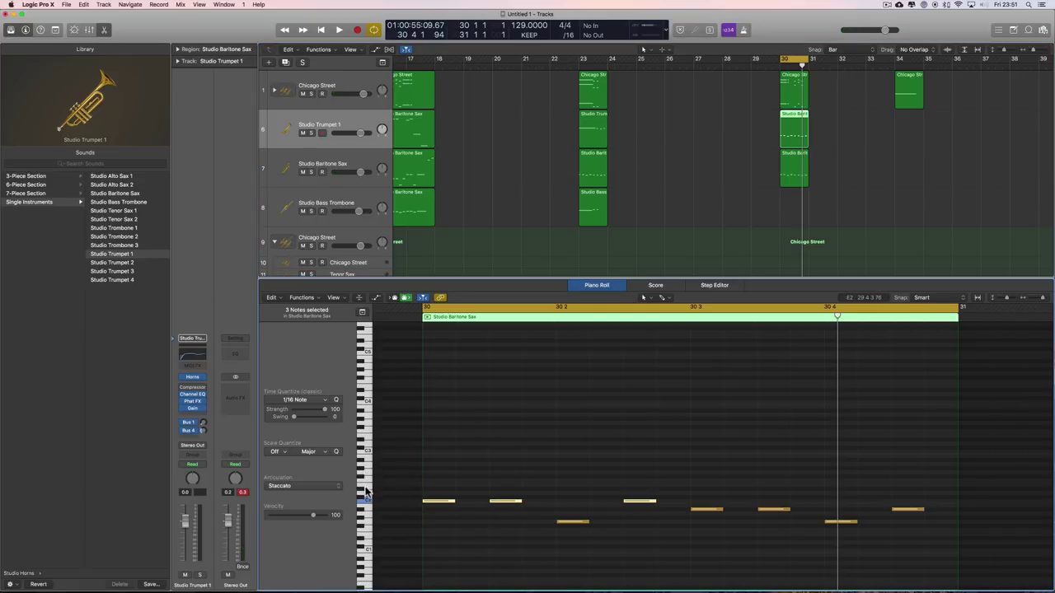
click(367, 484)
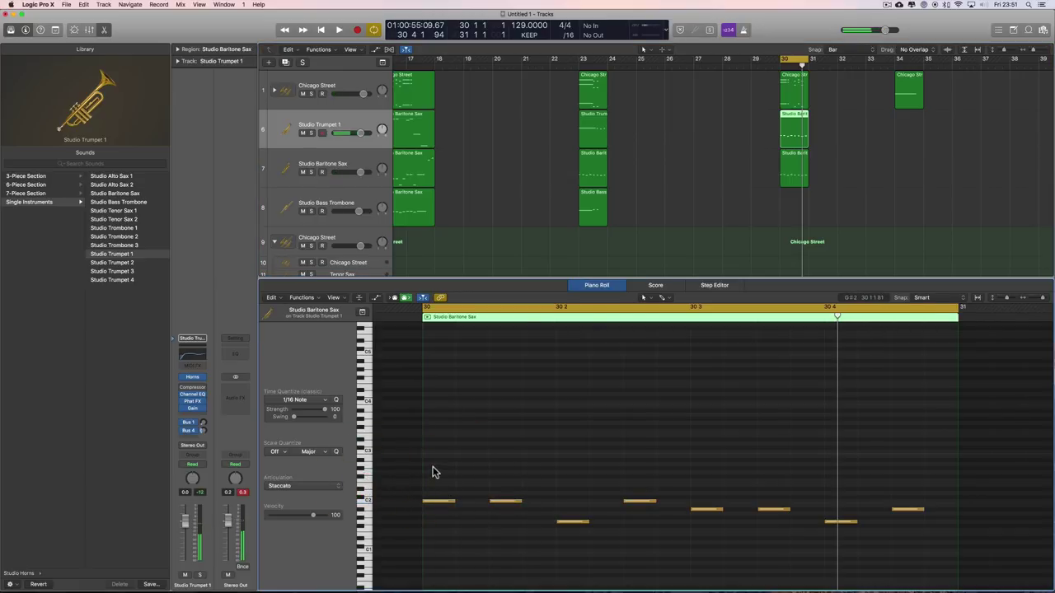
drag(434, 467, 907, 564)
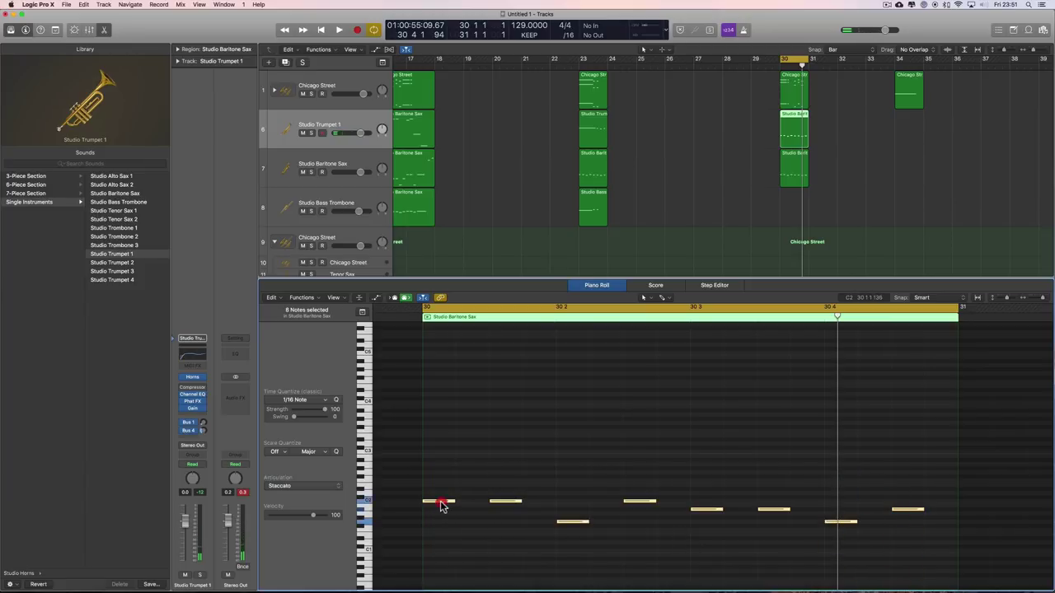
drag(441, 505, 443, 459)
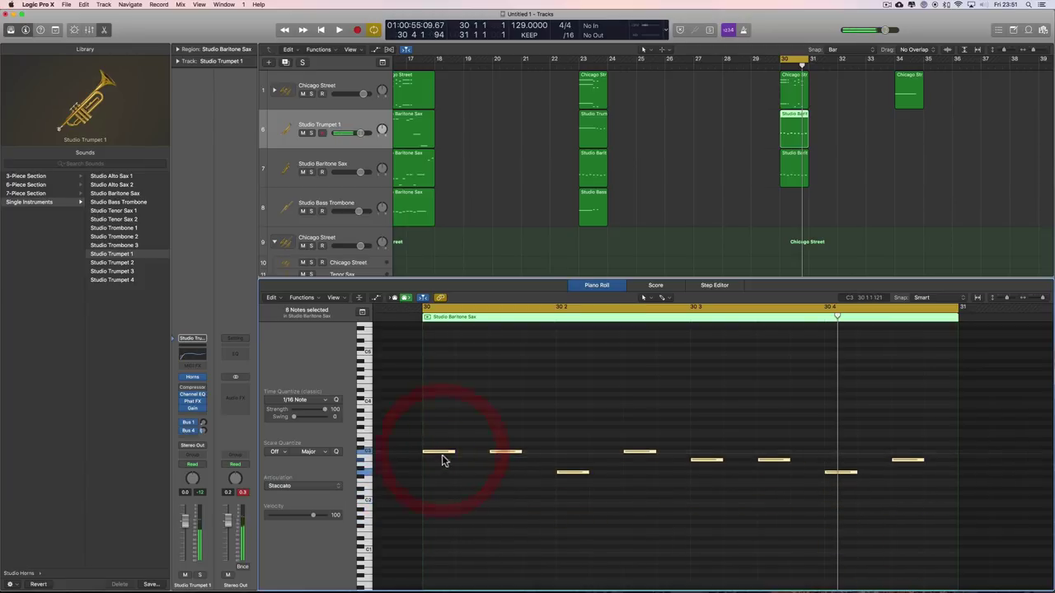
key(space)
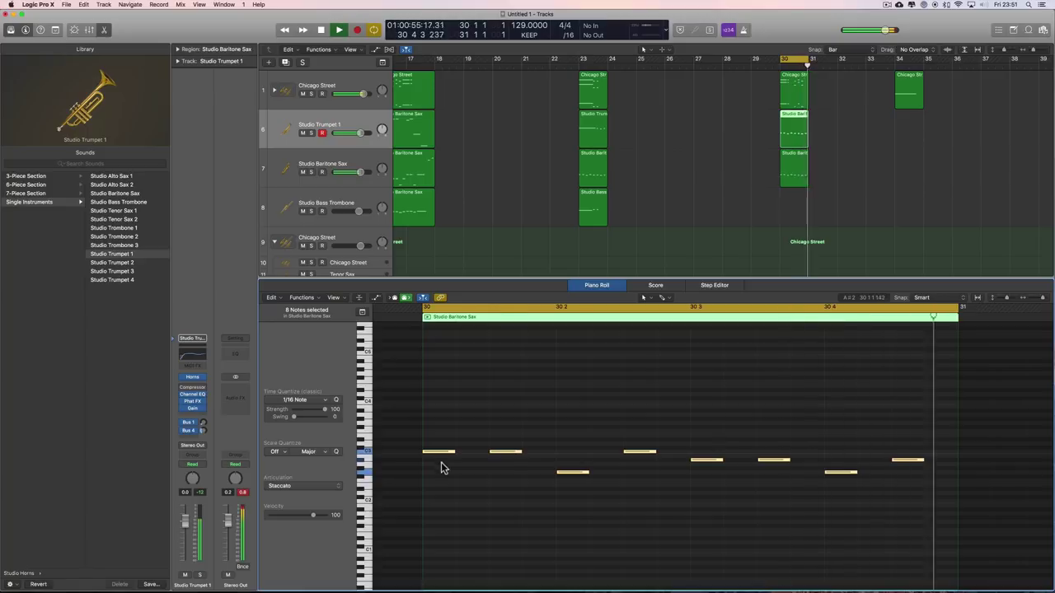
key(space)
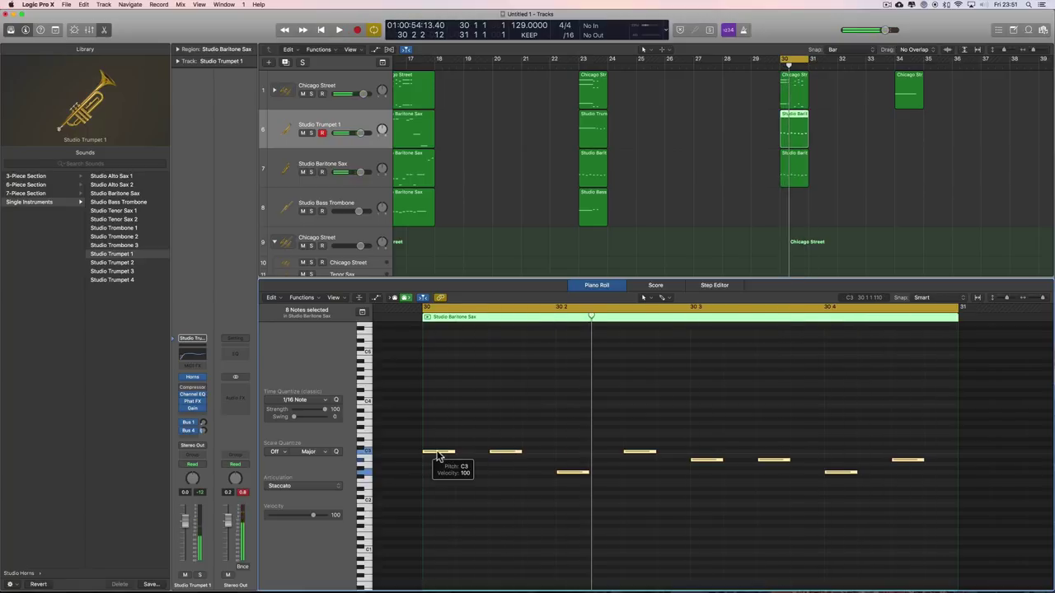
Step: Raise all eight trumpet notes four semitones so the first sits on E3, and play the bar
drag(438, 454, 436, 436)
key(space)
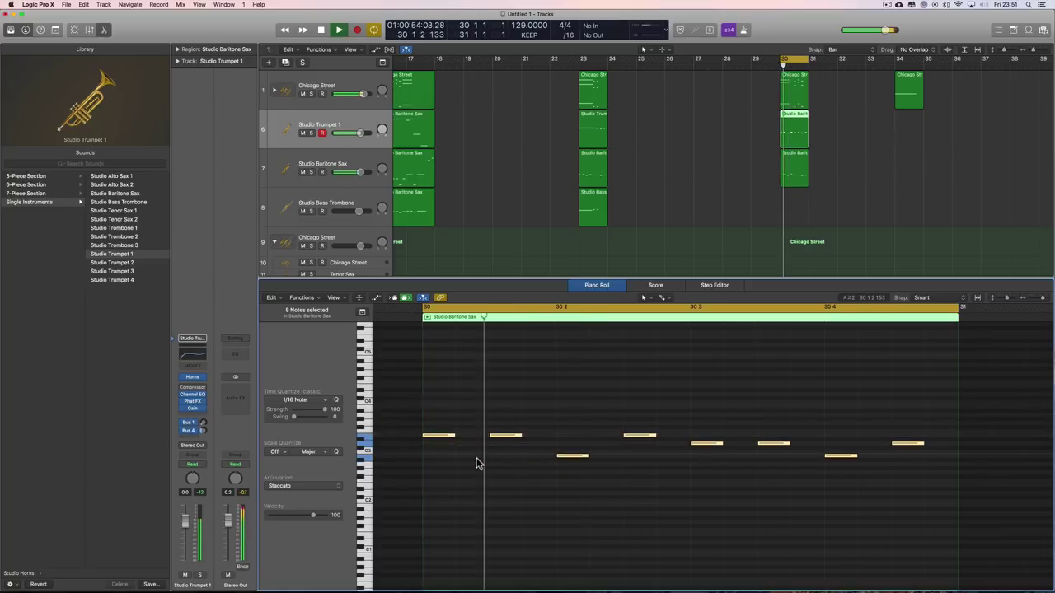
key(space)
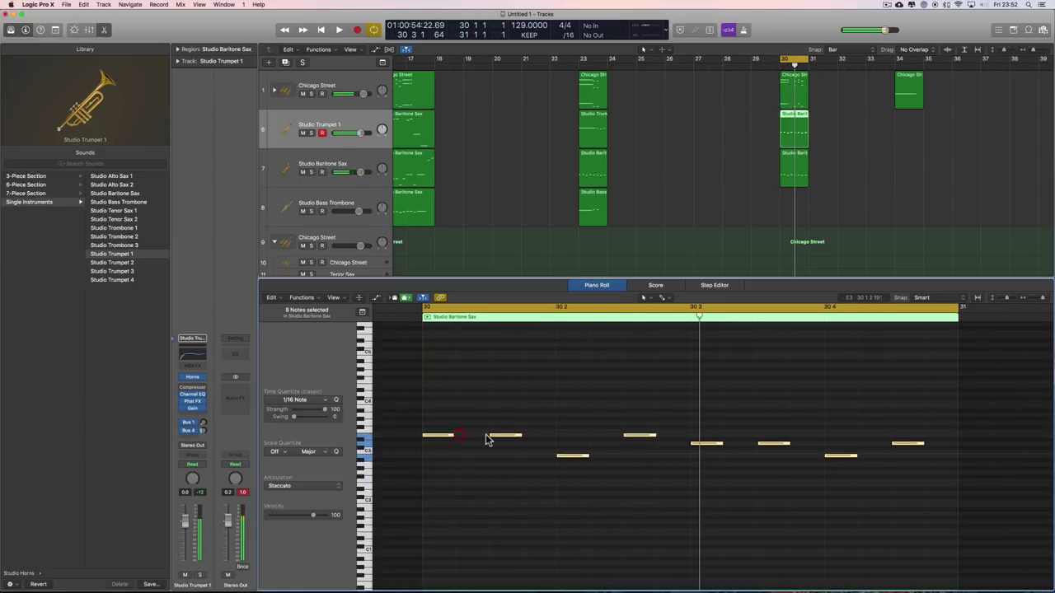
Step: Move the trumpet part's third note up to C3 and its seventh note down to A#2
click(573, 463)
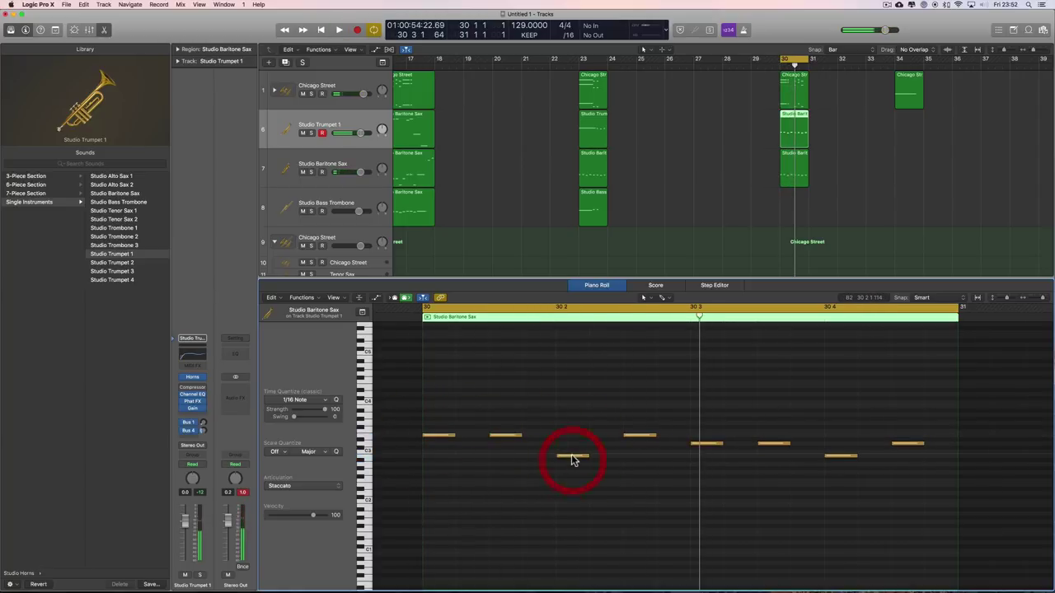
drag(573, 456, 576, 451)
click(638, 436)
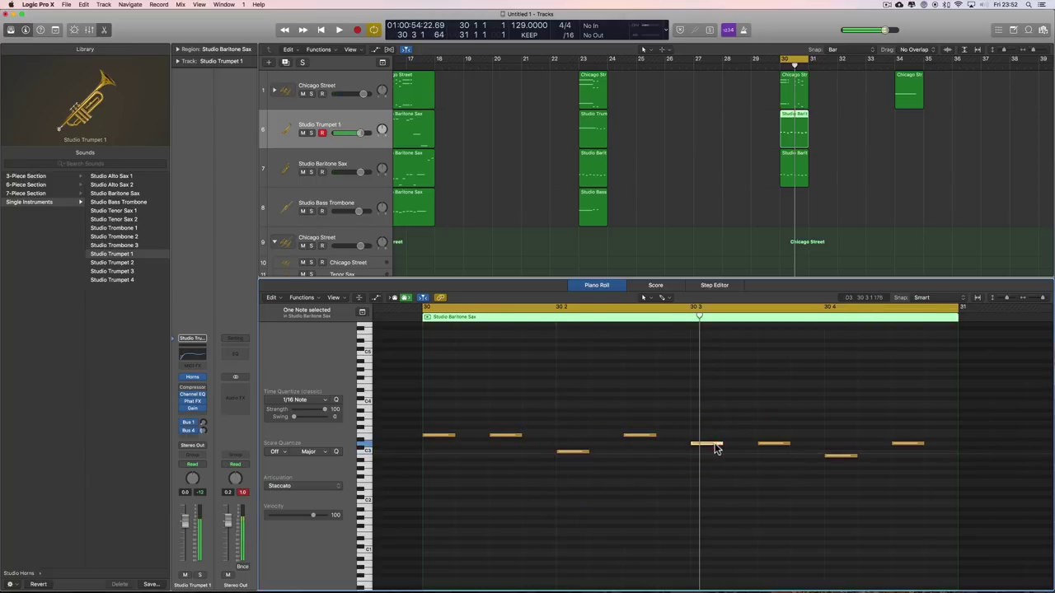
drag(836, 458, 836, 463)
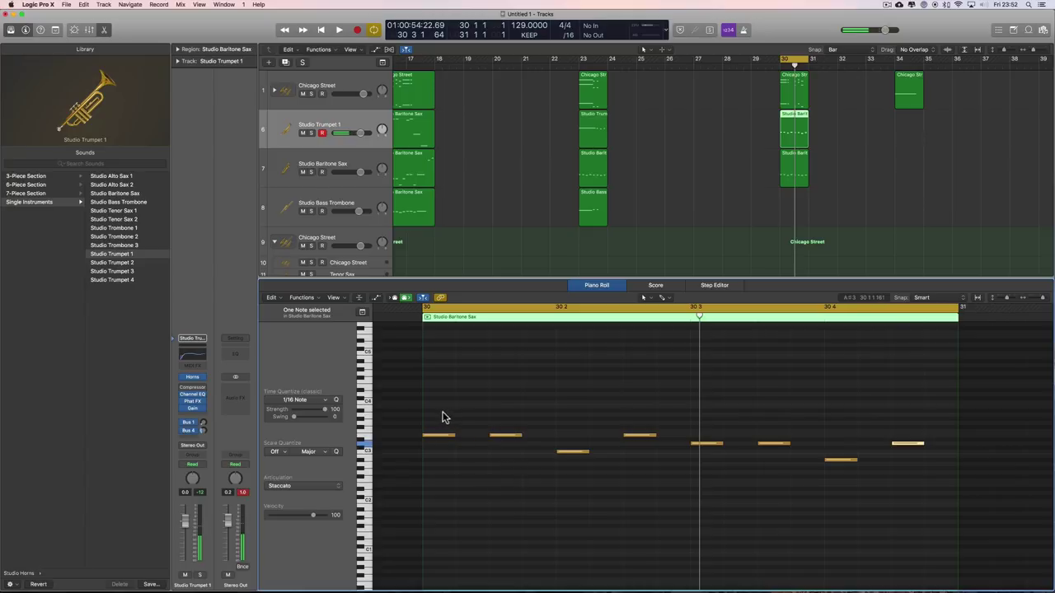
Step: Set the velocity of all eight trumpet notes to 117 and play the bar
drag(442, 417, 894, 476)
drag(314, 518, 318, 517)
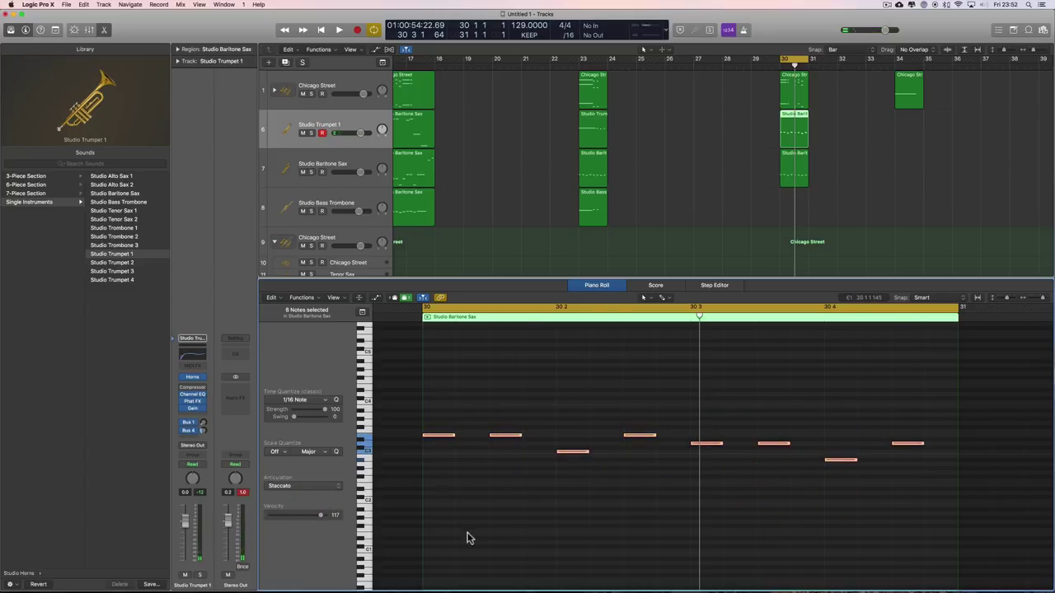
key(space)
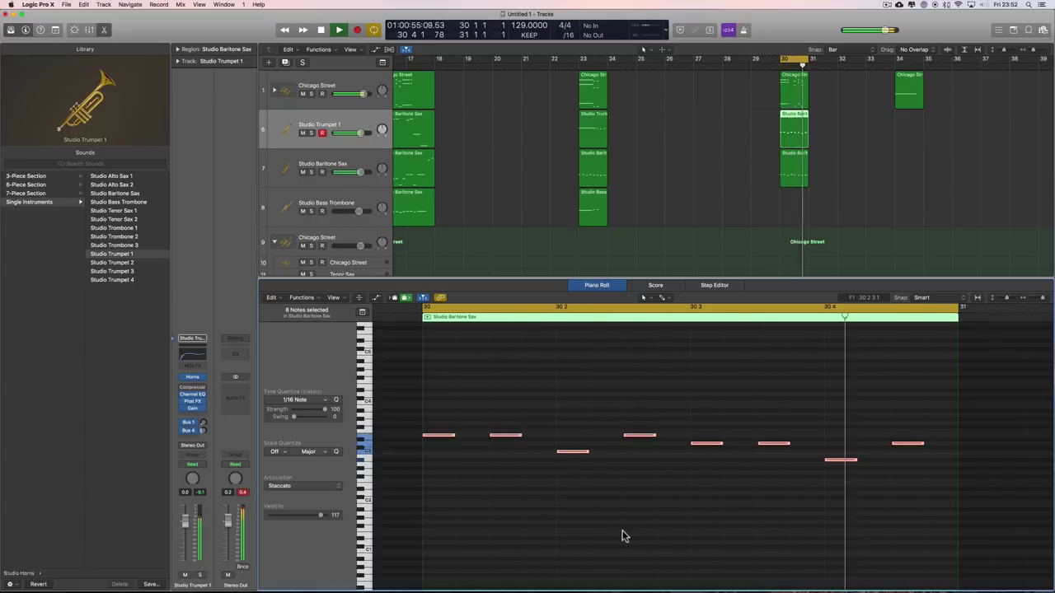
Step: Raise all eight trumpet notes one octave so the first sits on E4, and slightly lower the Studio Trumpet 1 volume during playback
scroll(624, 537, up, 1)
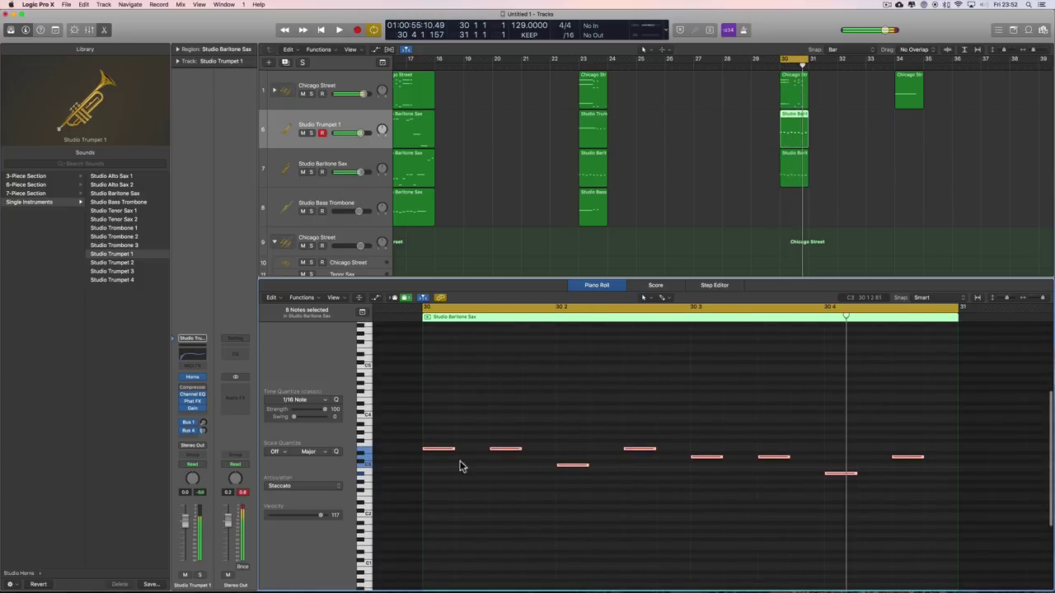
click(435, 450)
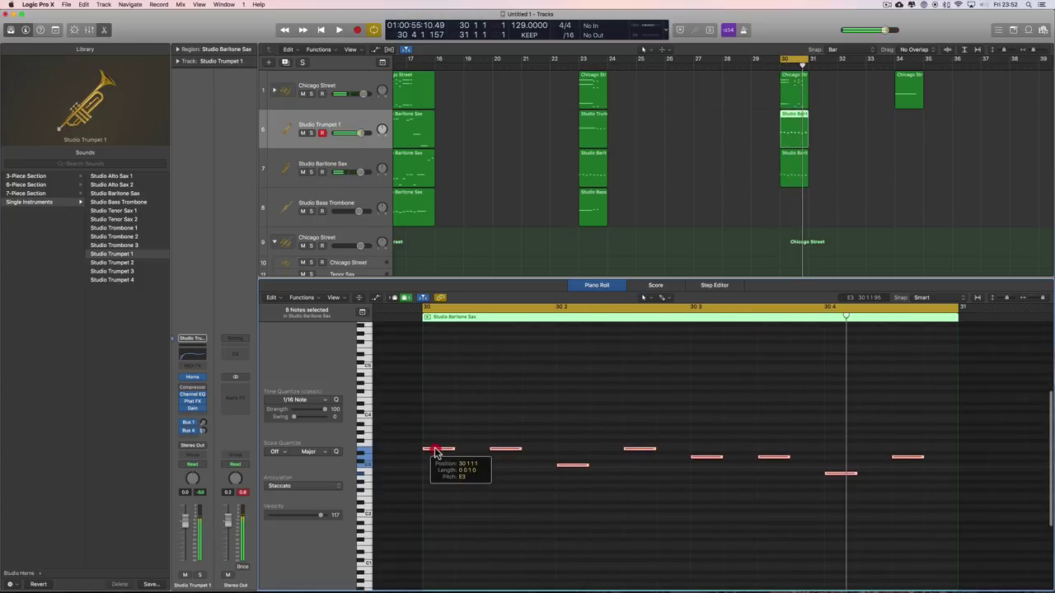
drag(435, 451, 437, 403)
key(shift+space)
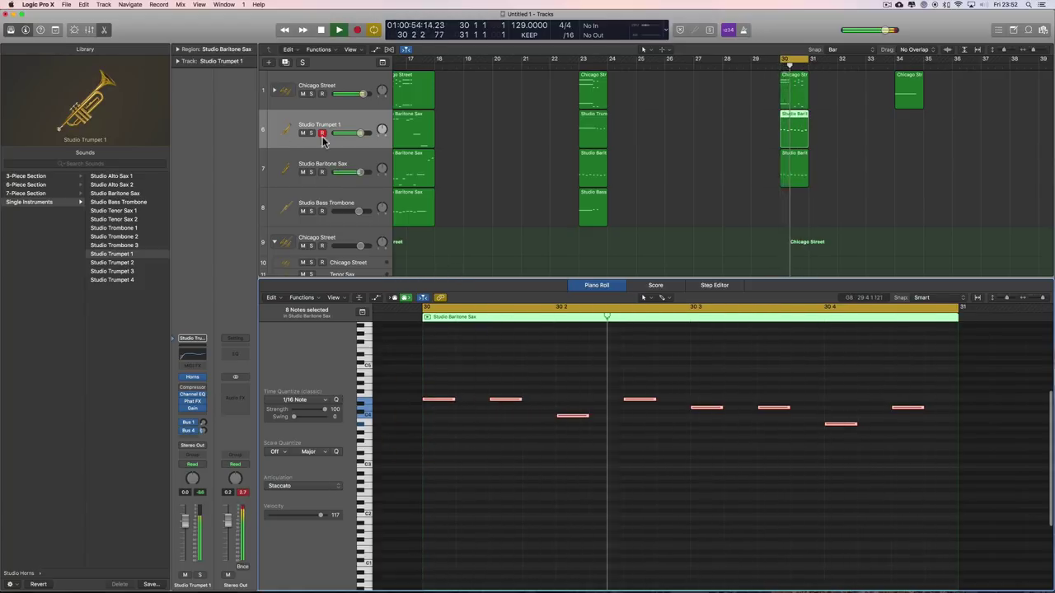
drag(360, 136, 356, 136)
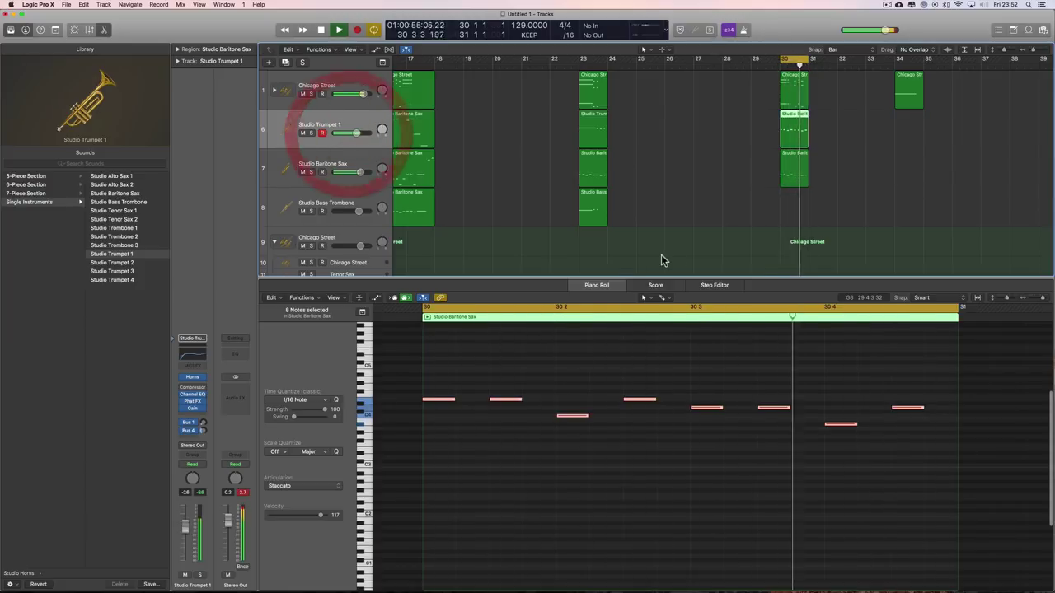
key(space)
Step: Create an empty one-bar region at bar 30 on the Studio Bass Trombone track with the Pencil Tool
click(343, 198)
right_click(783, 208)
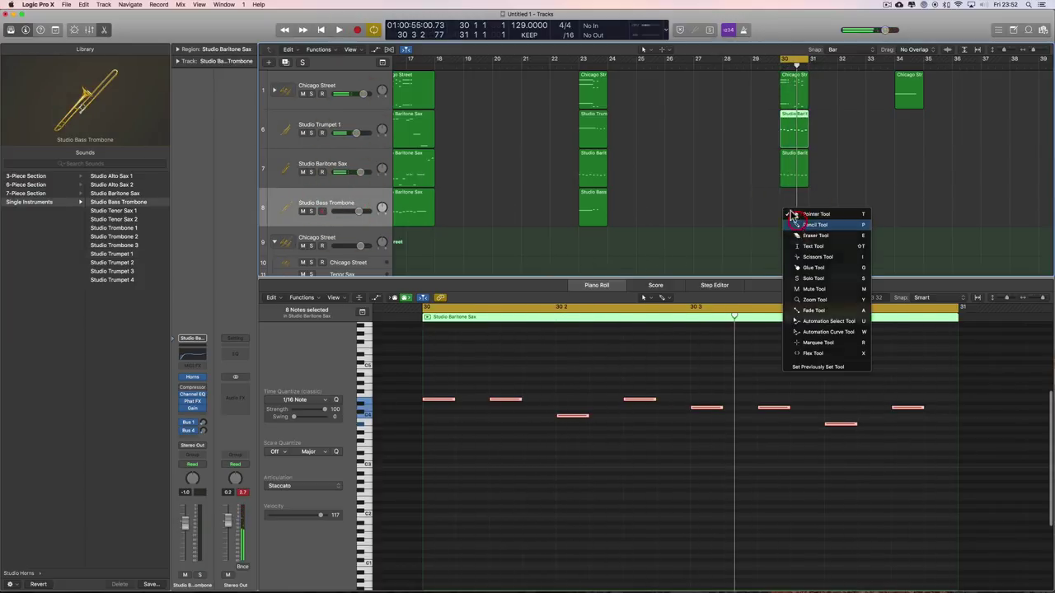
click(803, 223)
Step: Pencil a C2 note at the start of the bass trombone region and lengthen it to beat 3
click(367, 466)
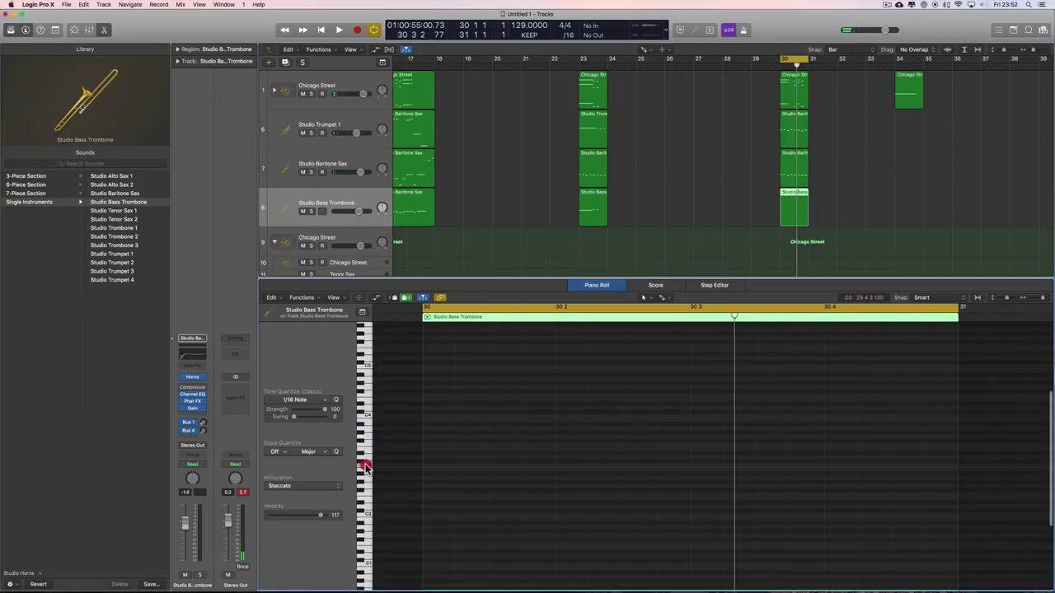
right_click(434, 519)
click(436, 523)
click(435, 521)
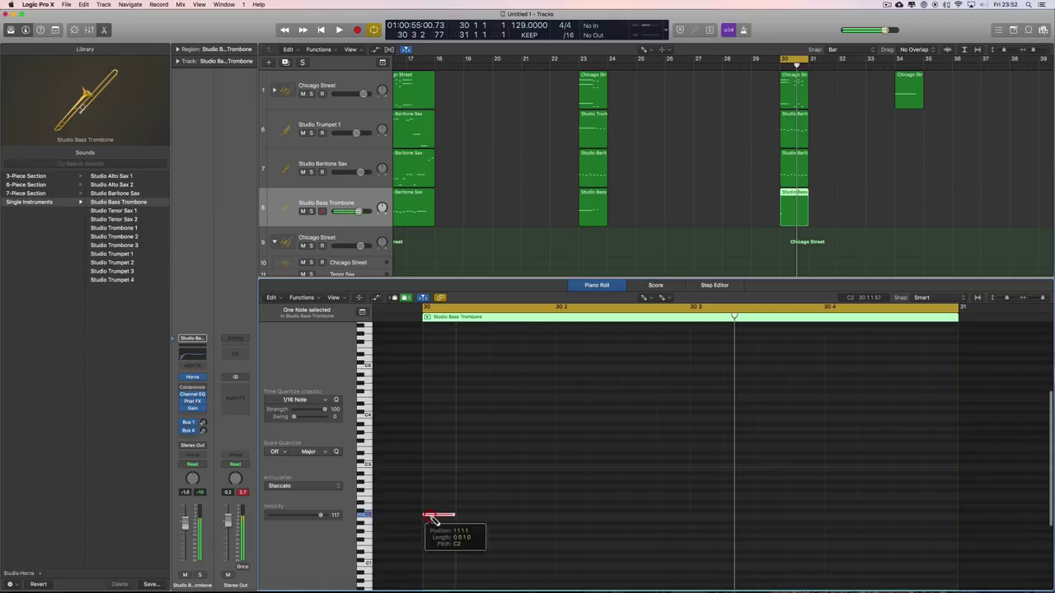
mouse_move(453, 515)
mouse_down()
mouse_move(684, 523)
mouse_move(676, 537)
mouse_up()
Step: Set the long C2 trombone note's articulation to Expressive Medium and play the bar
click(286, 486)
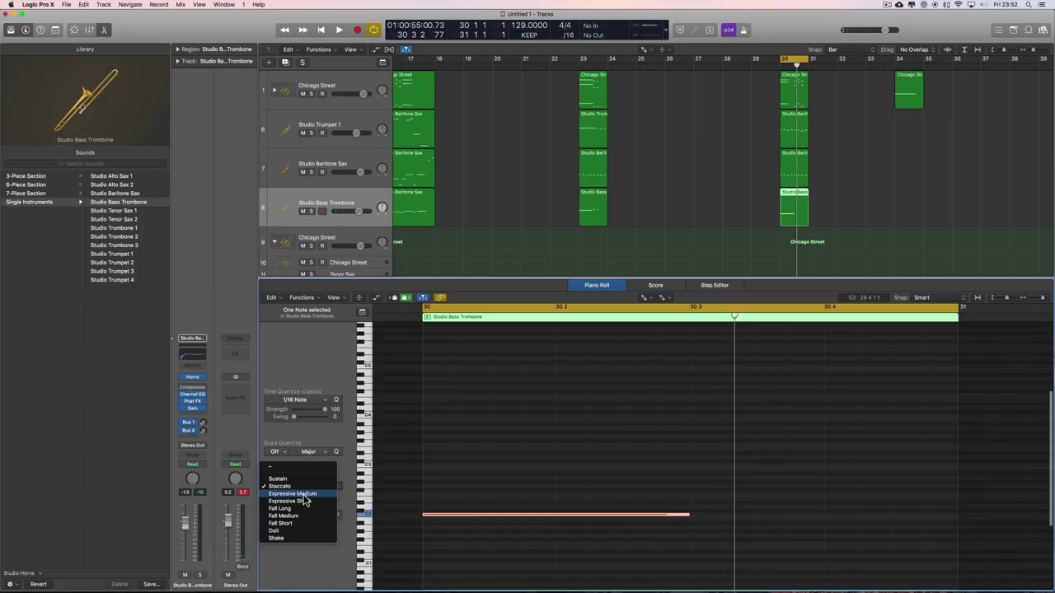
click(304, 494)
key(space)
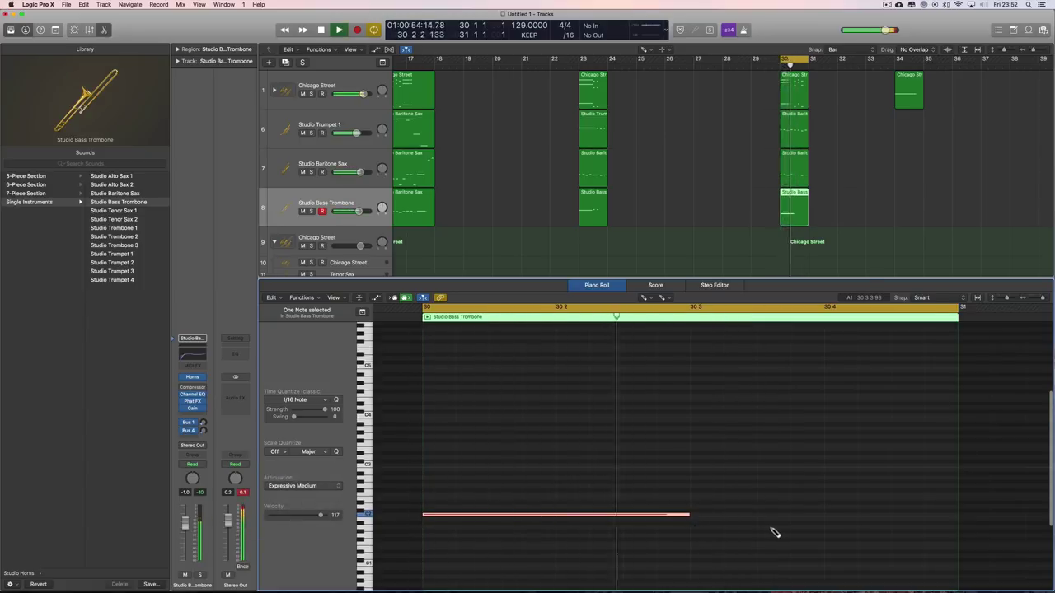
Step: Add two consecutive A#1 notes, each about an eighth note long, on beat 3 of the bass trombone region, and play the bar
click(697, 533)
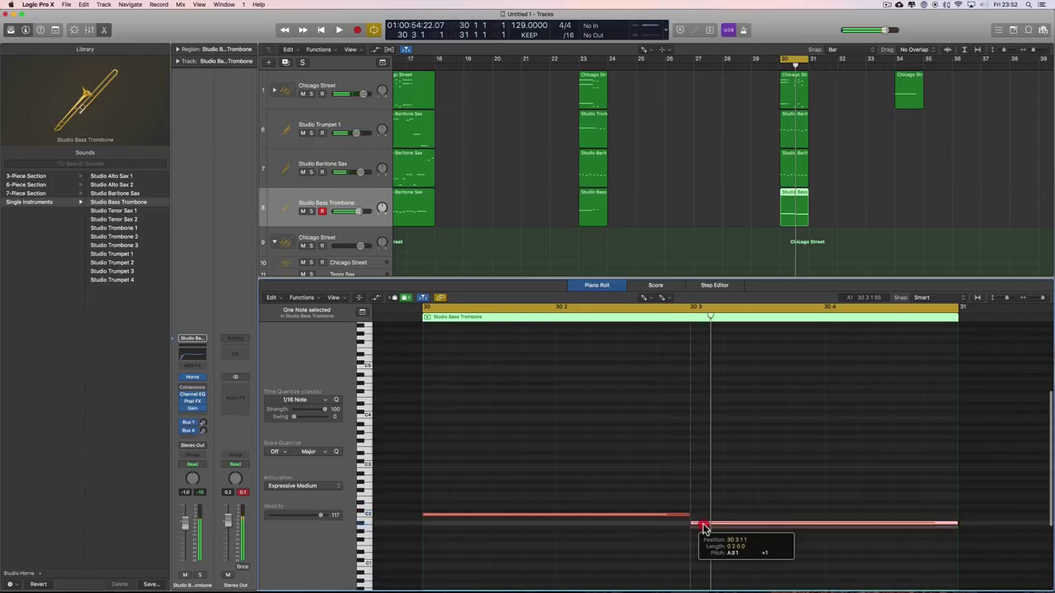
drag(954, 523, 814, 525)
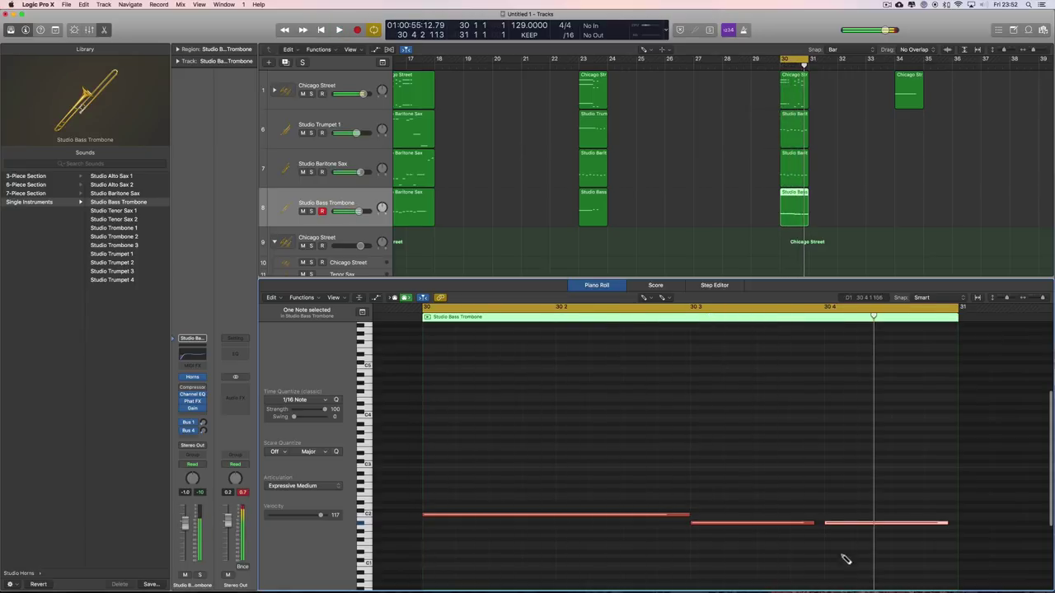
drag(814, 524, 764, 524)
mouse_move(875, 526)
mouse_down()
mouse_move(808, 521)
mouse_move(878, 525)
mouse_up()
drag(877, 525, 821, 524)
key(space)
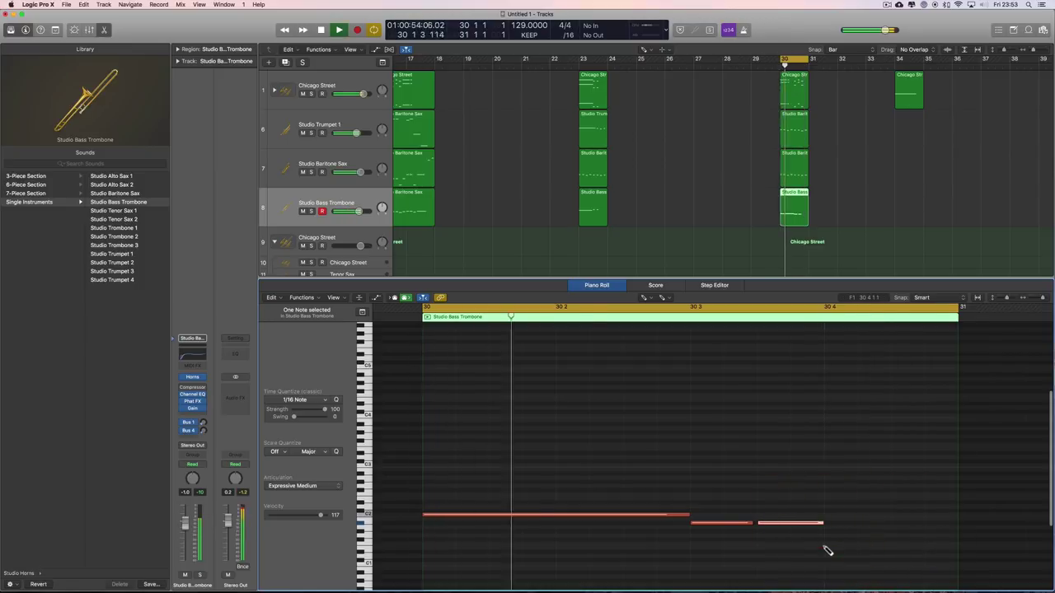
Step: Set the articulation of the two A#1 bass trombone notes on beat 3 to Staccato and play the bar
right_click(797, 484)
click(812, 484)
key(space)
drag(717, 502, 771, 543)
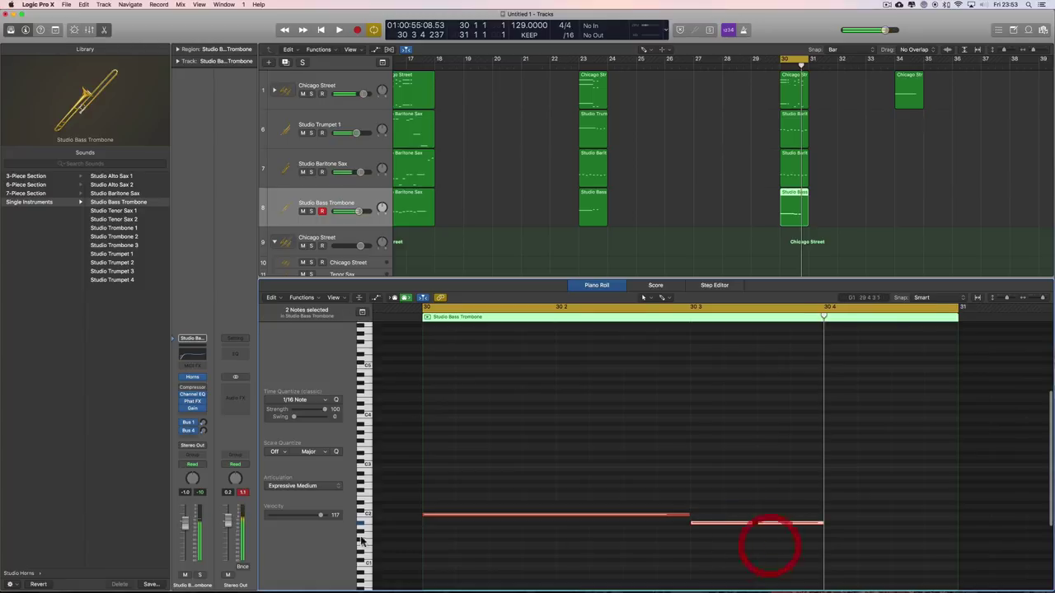
click(301, 487)
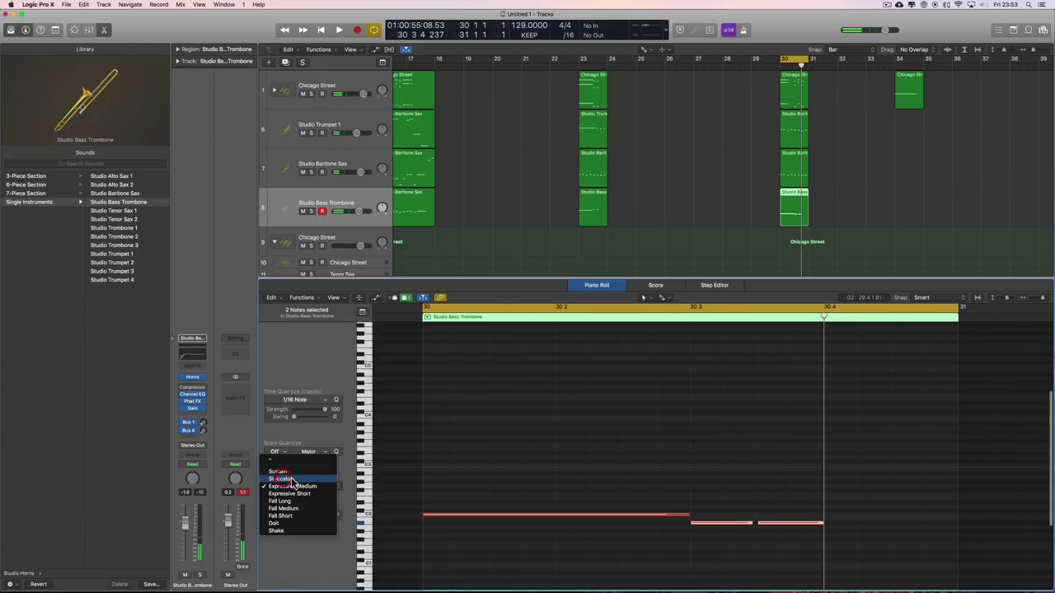
click(291, 477)
key(space)
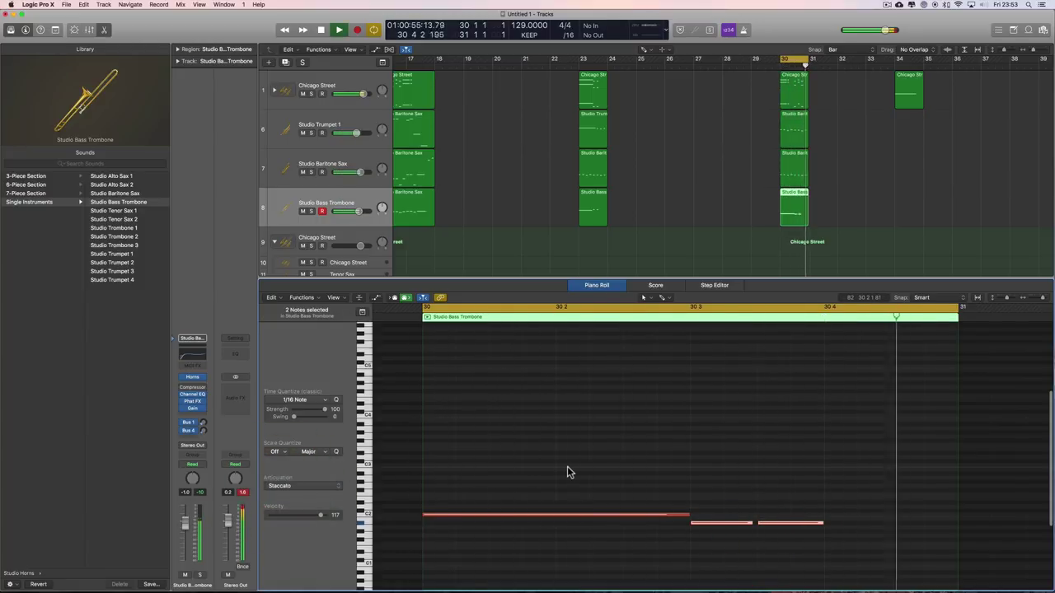
Step: Pencil a note about an eighth note long on beat 4 of the bass trombone region, lower it one semitone to E2, and play the bar
key(t)
click(684, 475)
key(space)
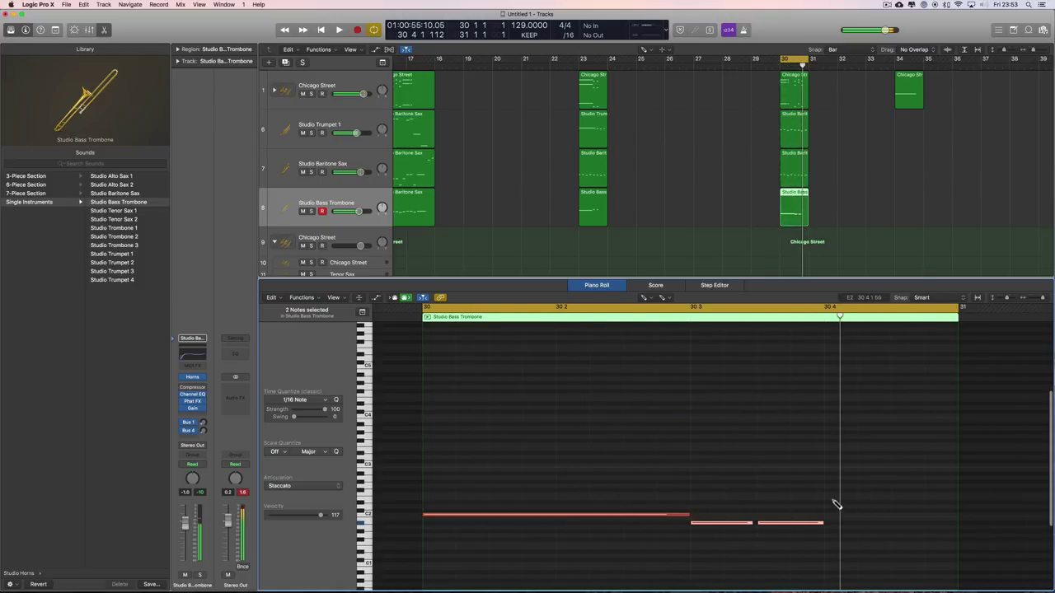
click(830, 499)
drag(831, 499, 831, 495)
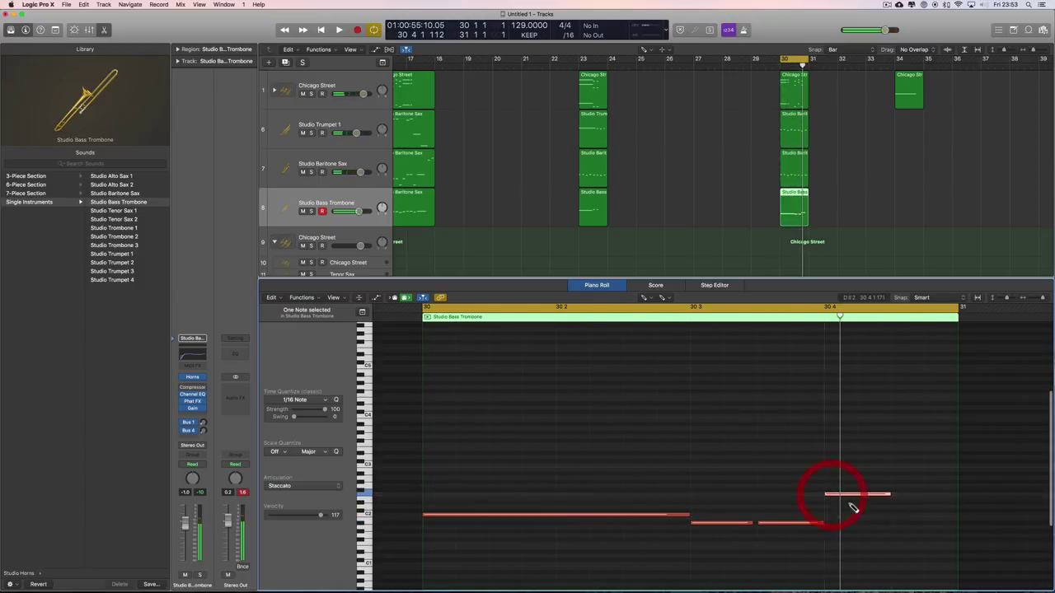
key(space)
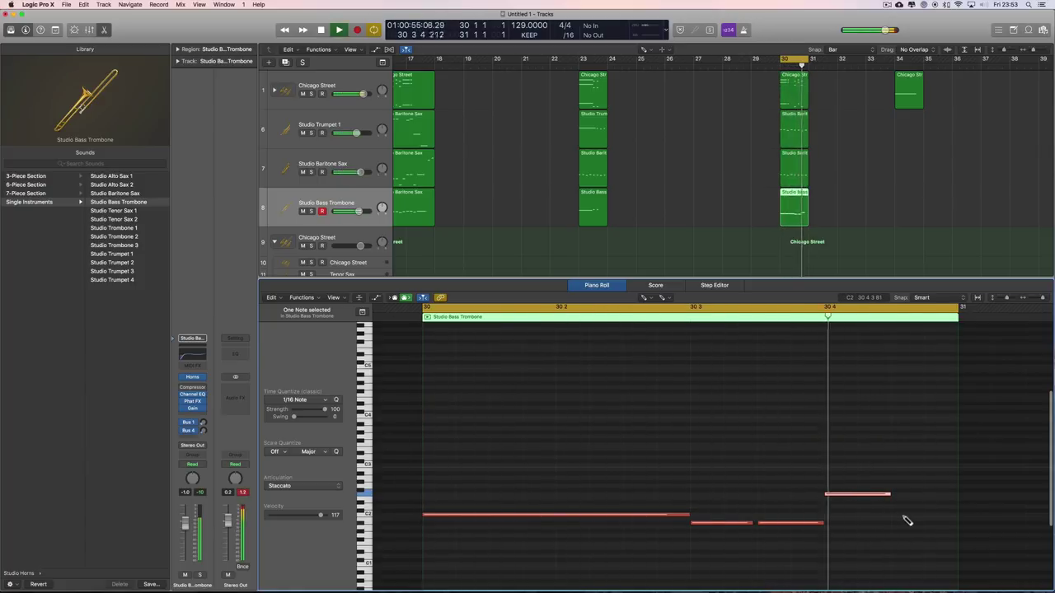
key(space)
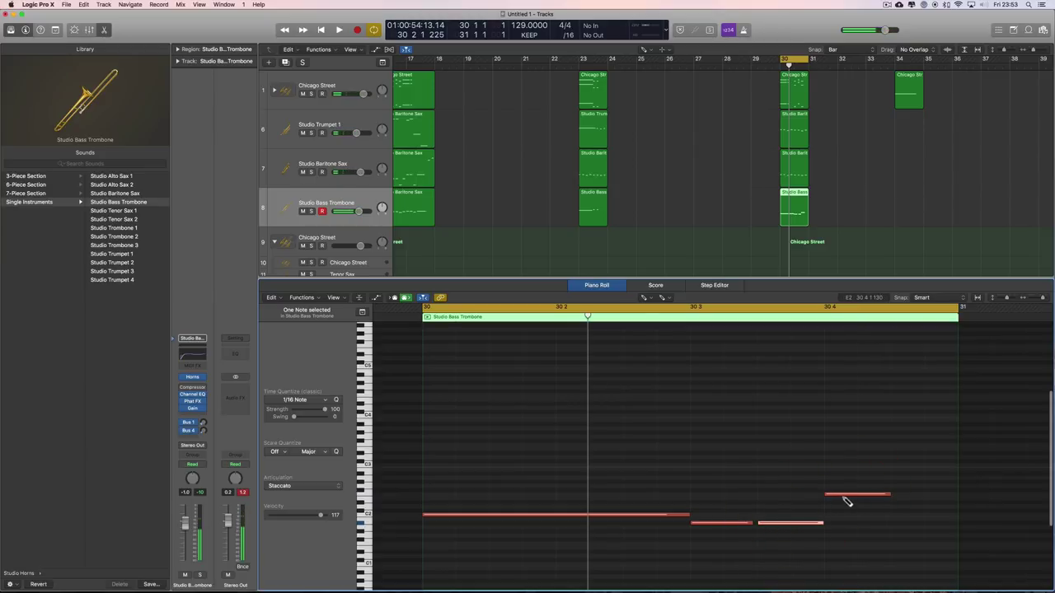
drag(847, 498, 842, 502)
key(space)
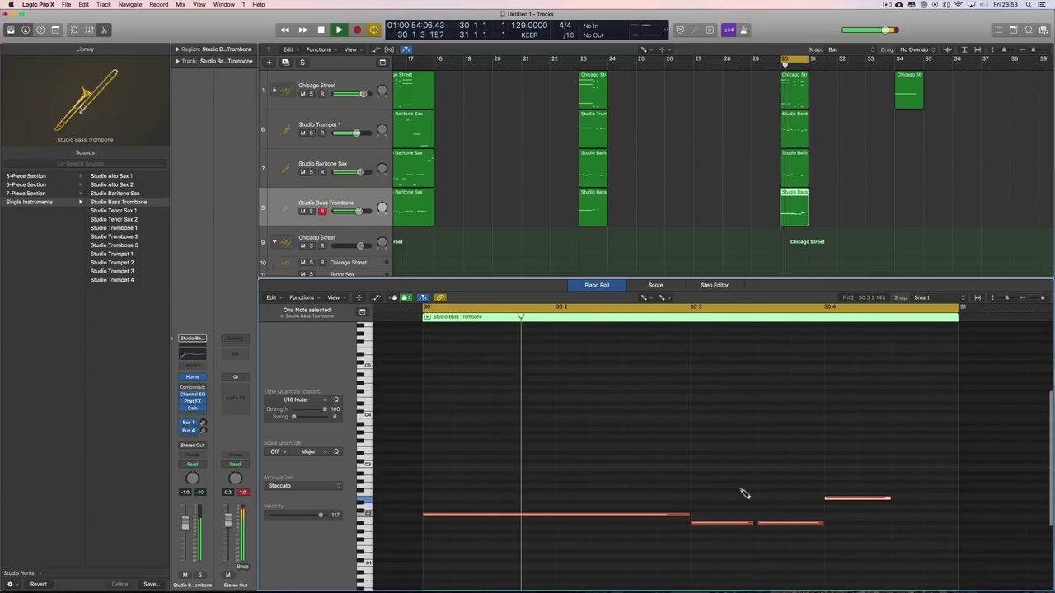
Step: Try the Shake articulation on the long C2 trombone note, settle on Fall Long, and play the bar
click(545, 516)
click(298, 485)
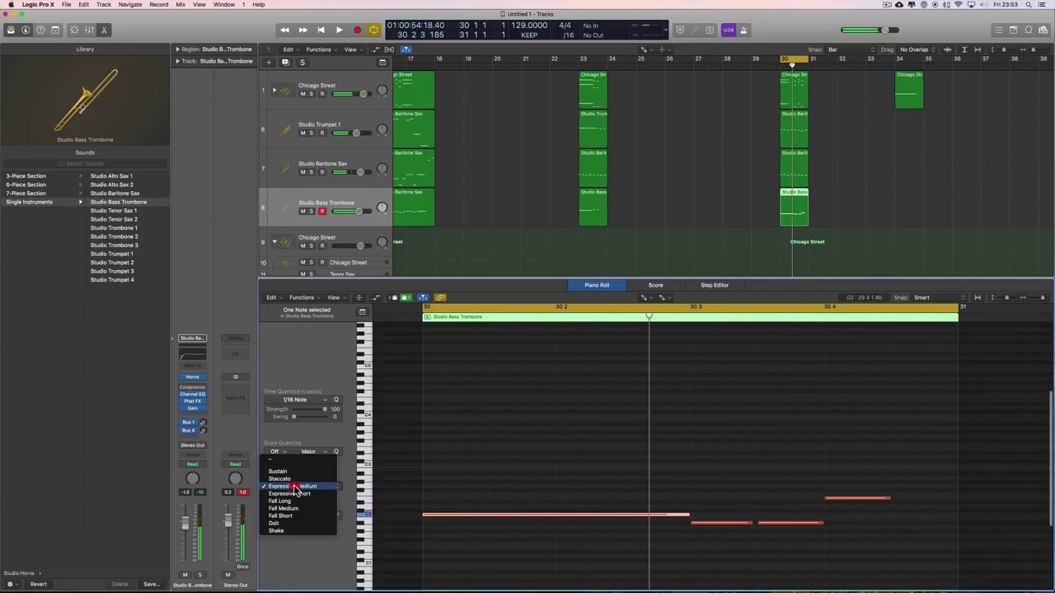
click(283, 529)
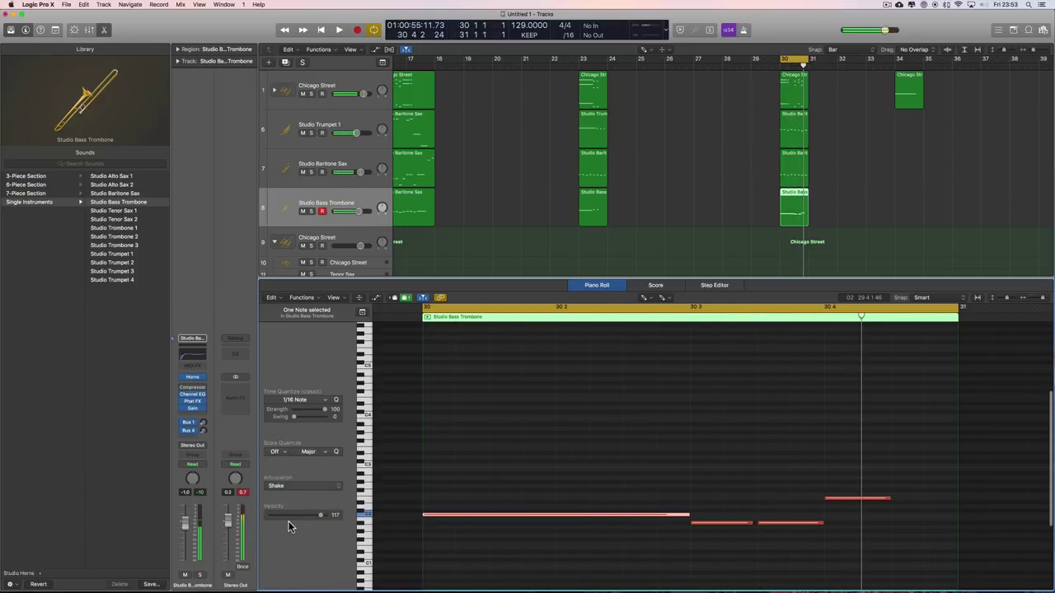
click(284, 487)
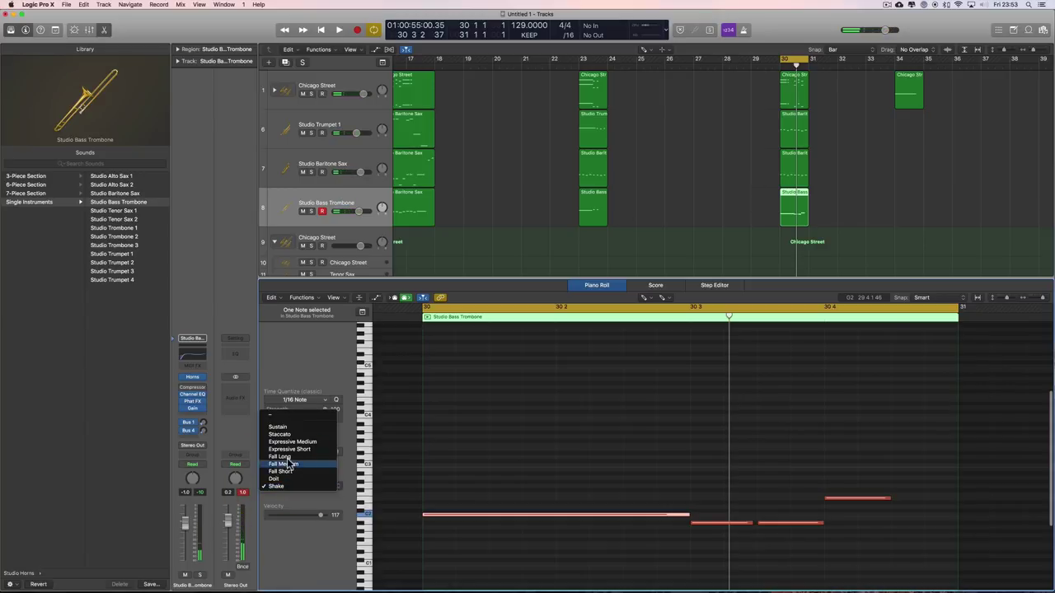
click(286, 457)
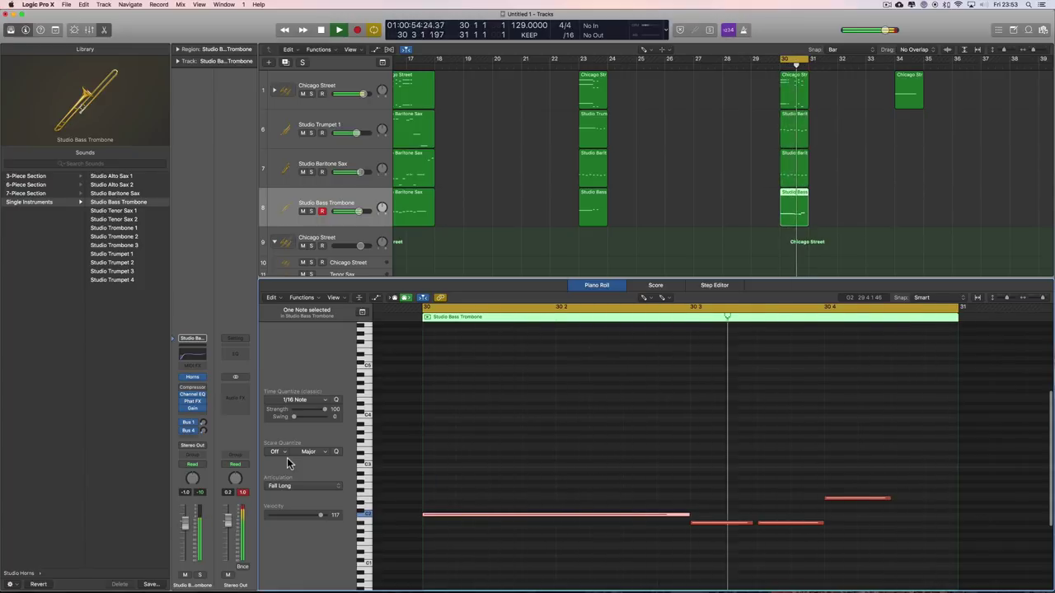
key(space)
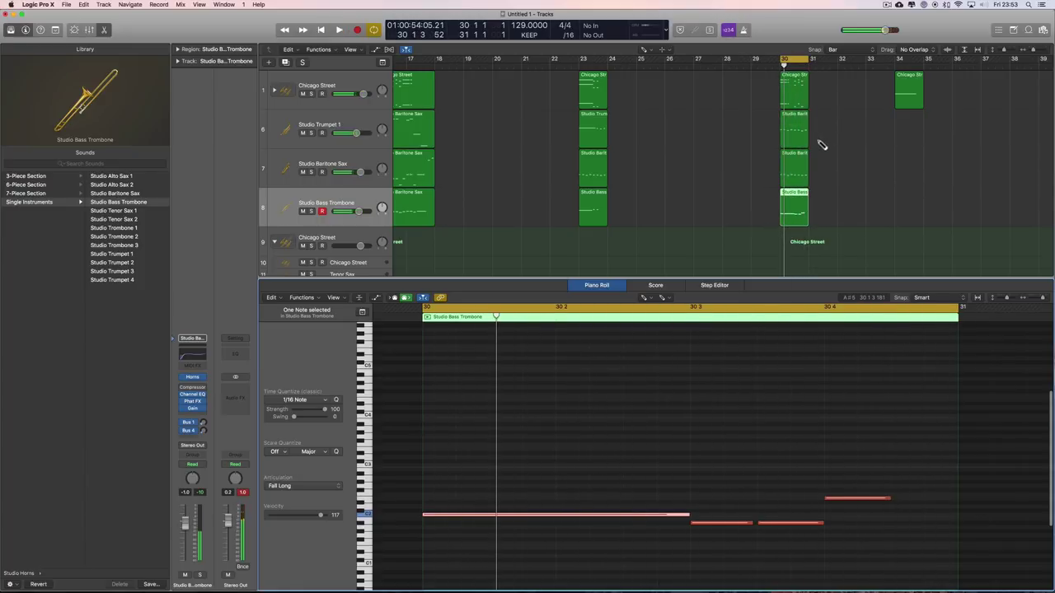
Step: Examine the chord notes of the Chicago Street region at bar 30
click(794, 98)
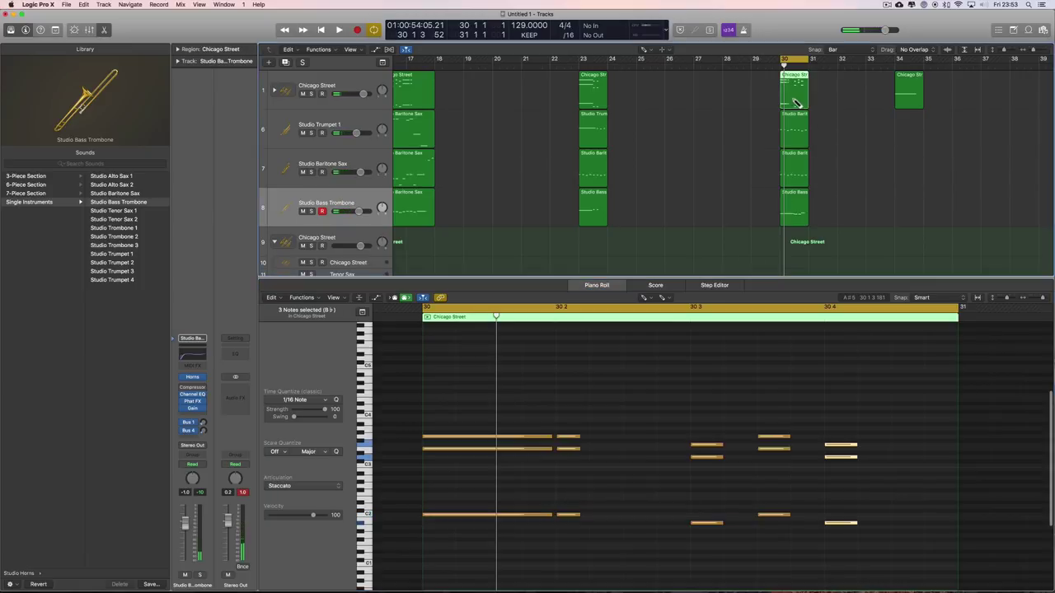
right_click(637, 385)
click(650, 396)
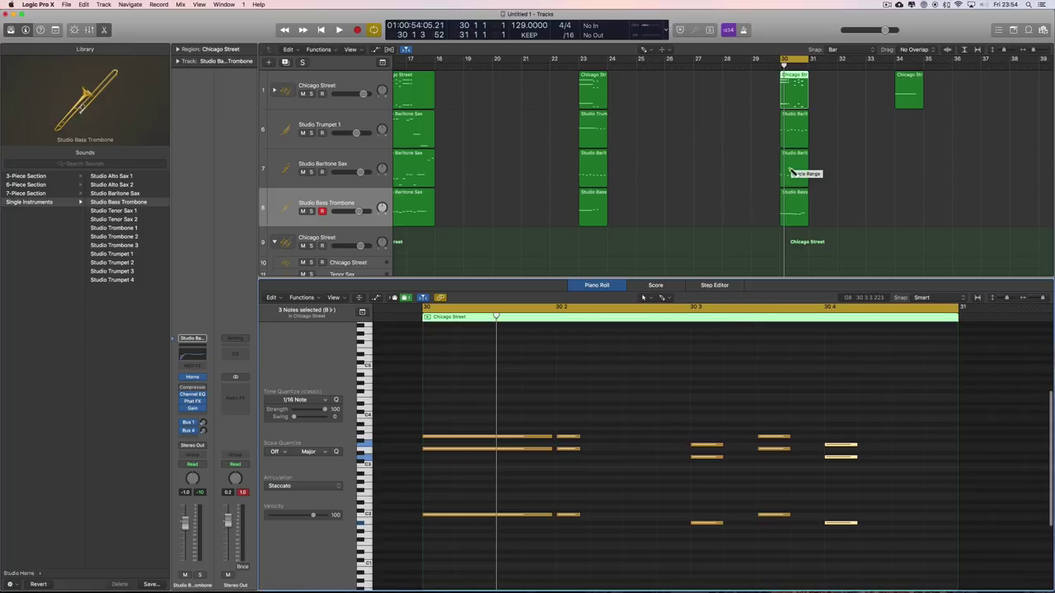
Step: Open the bar 30 region on the Studio Trumpet 1 track and play it to review its notes
click(346, 115)
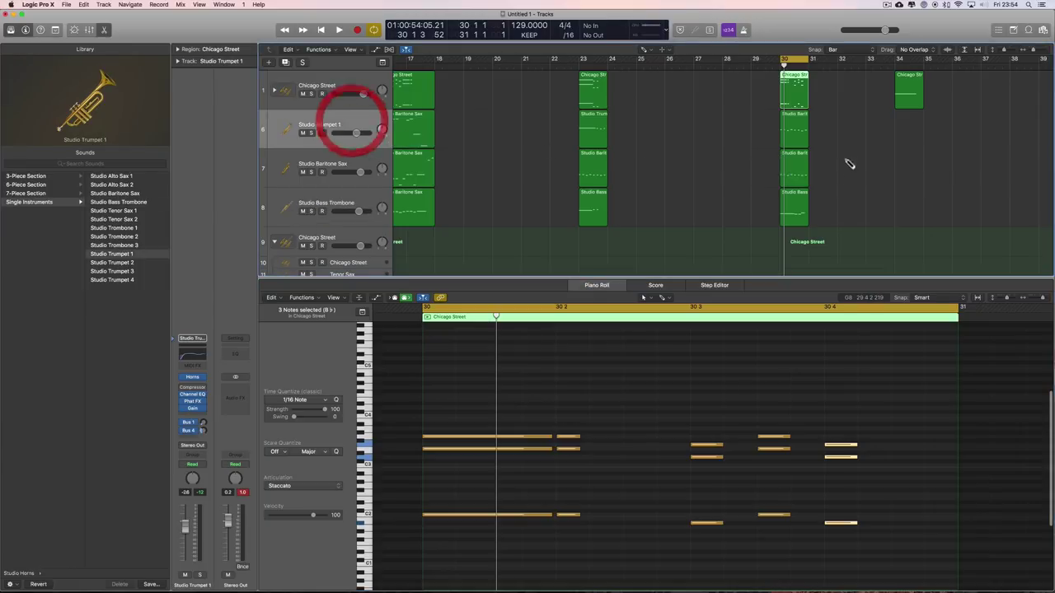
click(803, 139)
key(space)
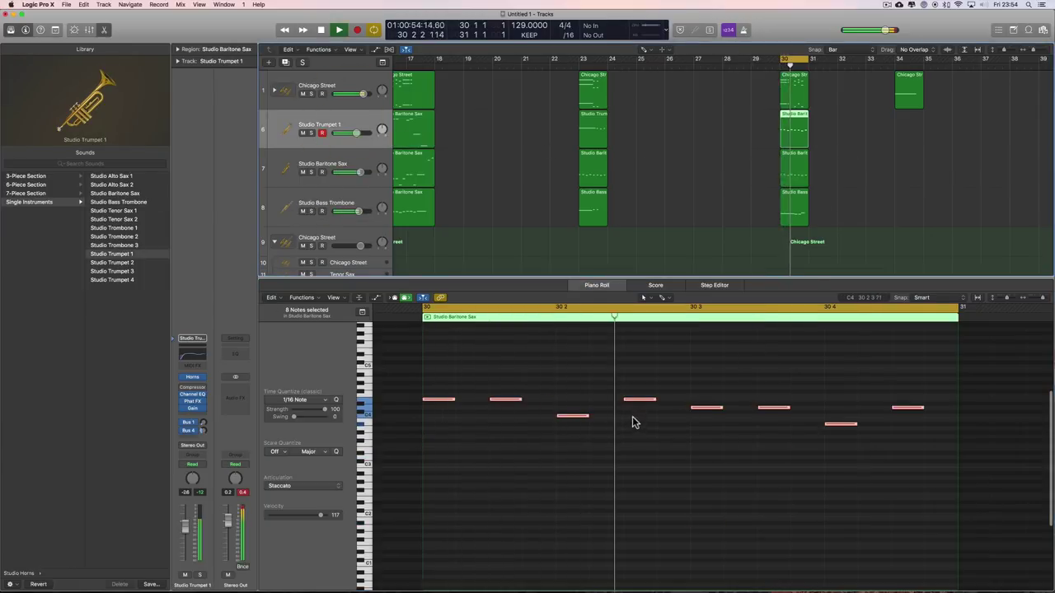
scroll(631, 424, up, 5)
key(space)
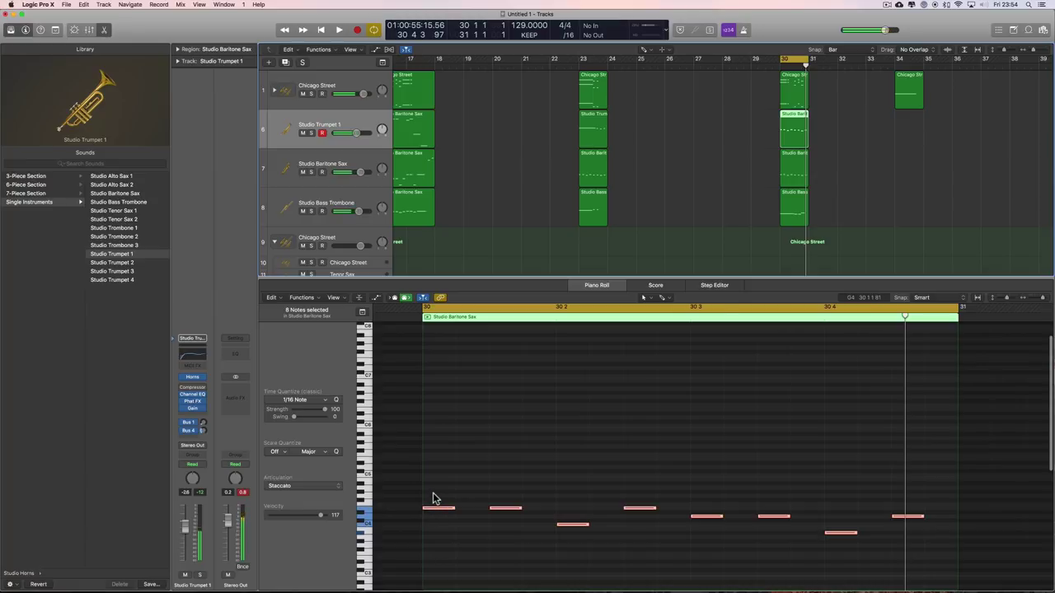
drag(435, 498, 638, 543)
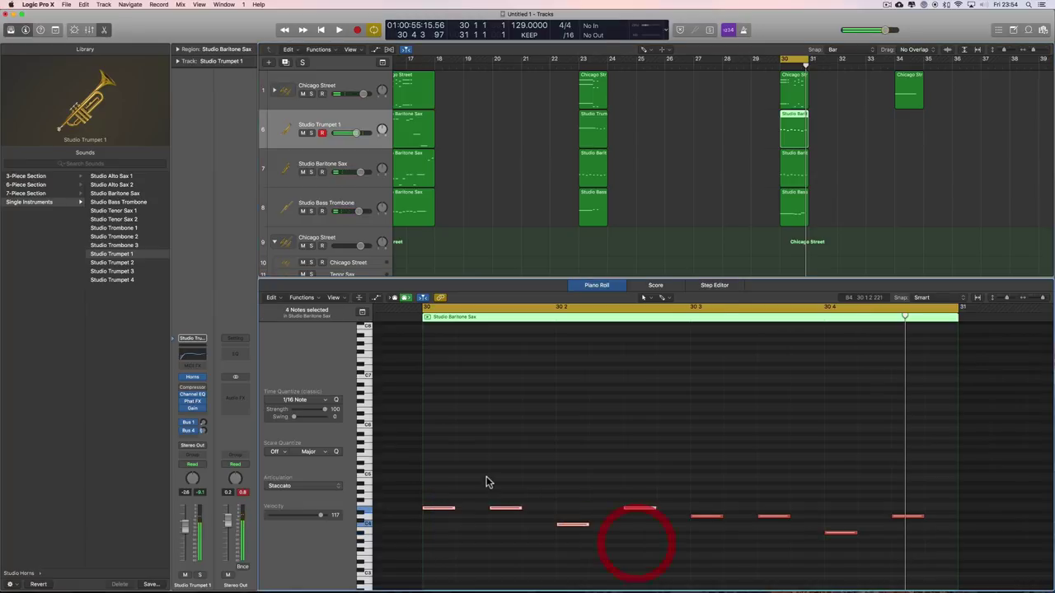
key(t)
click(482, 469)
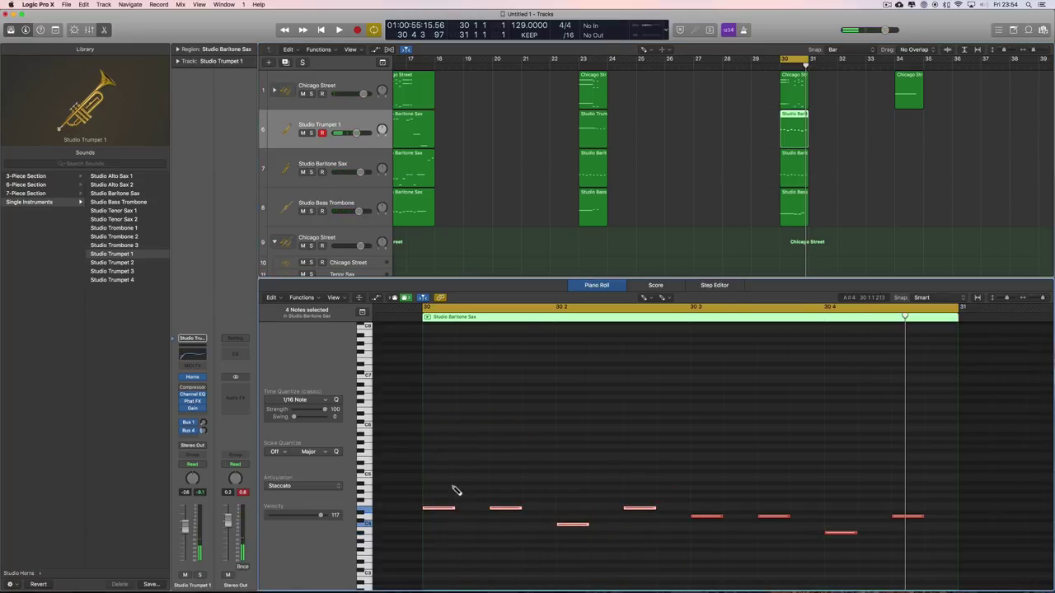
key(t)
click(445, 475)
click(442, 510)
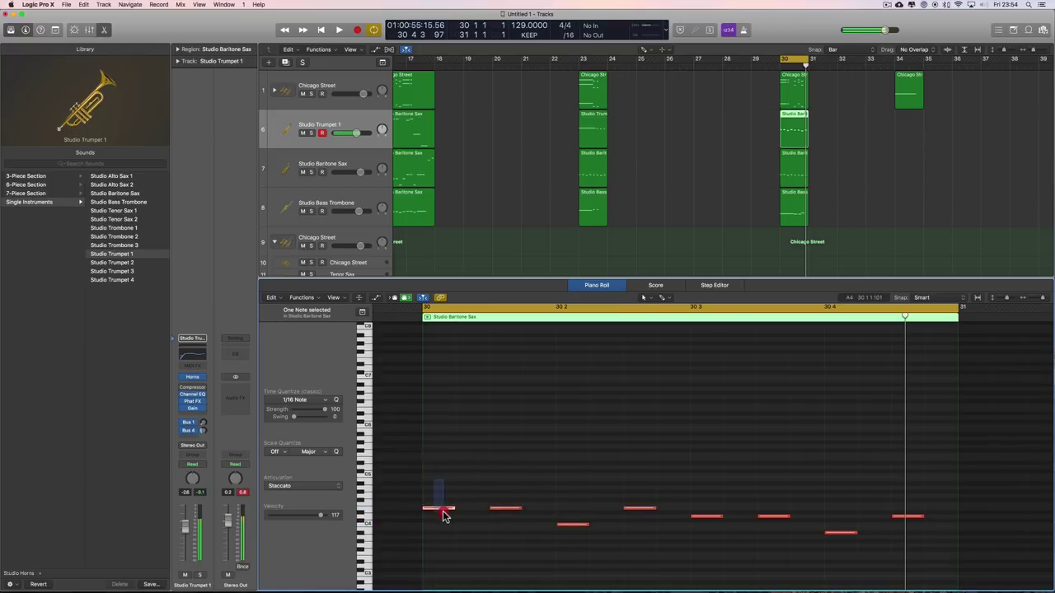
Step: Move the trumpet track's bar 30 region to bar 34 and create an empty one-bar region in its place
drag(795, 122, 906, 118)
click(789, 124)
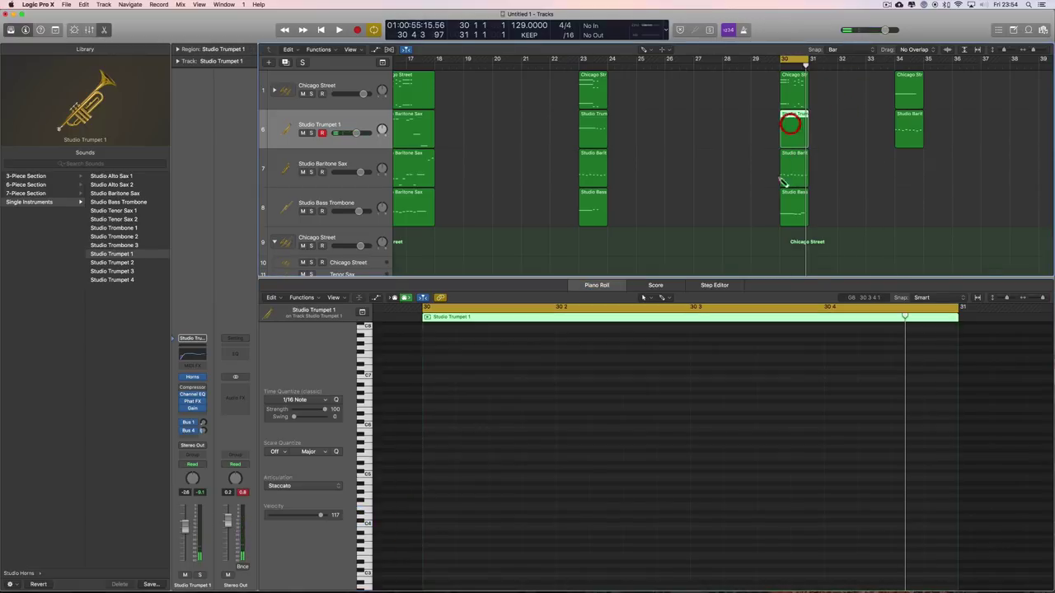
Step: Audition trumpet pitches on the keyboard, pencil a C5 note at the start of the new region, and lengthen it to beat 4
click(369, 379)
click(367, 437)
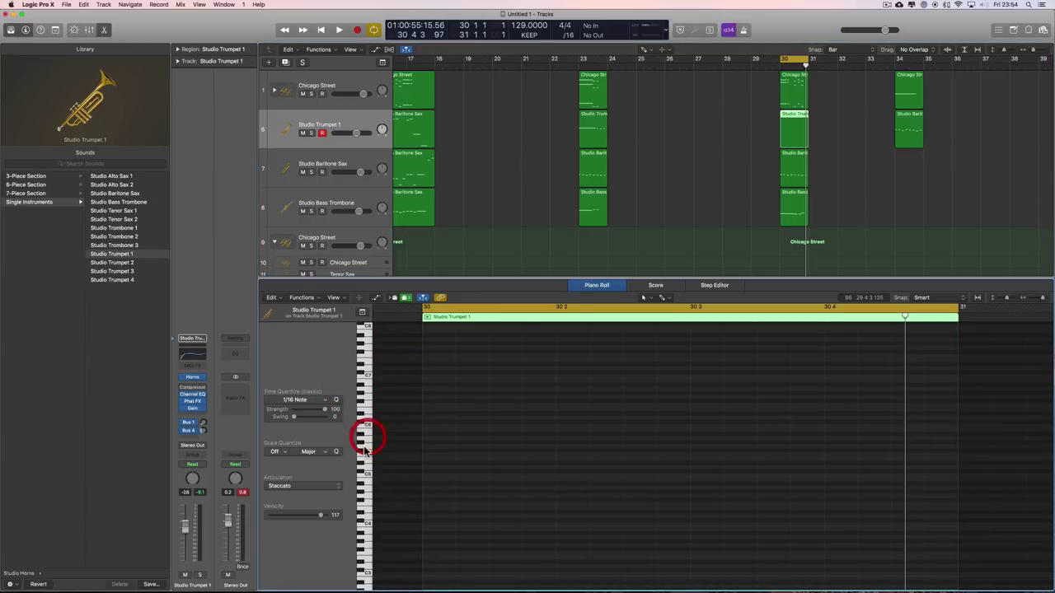
click(365, 462)
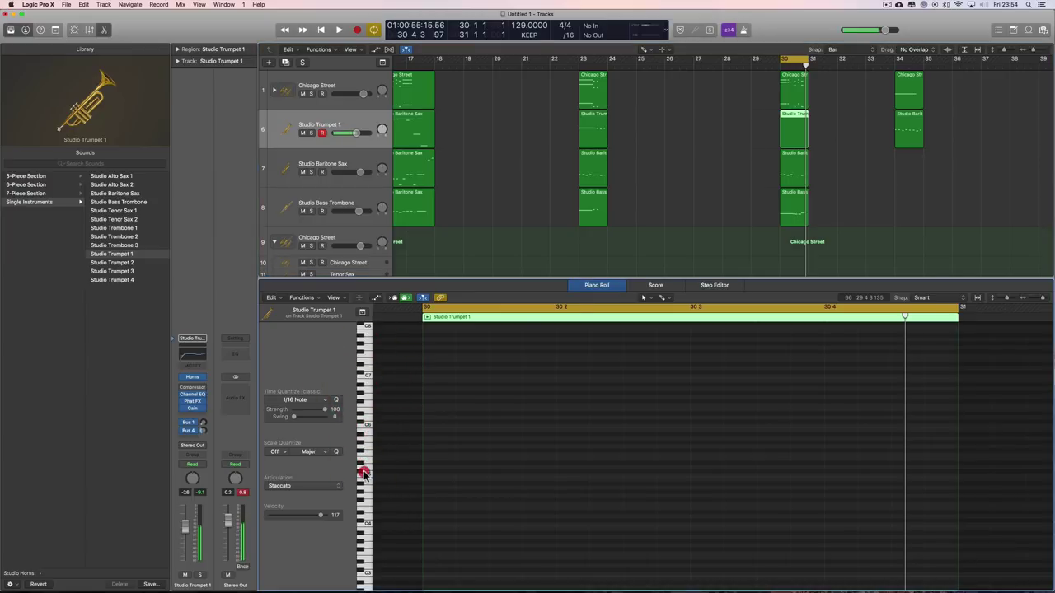
key(t)
click(435, 482)
click(430, 477)
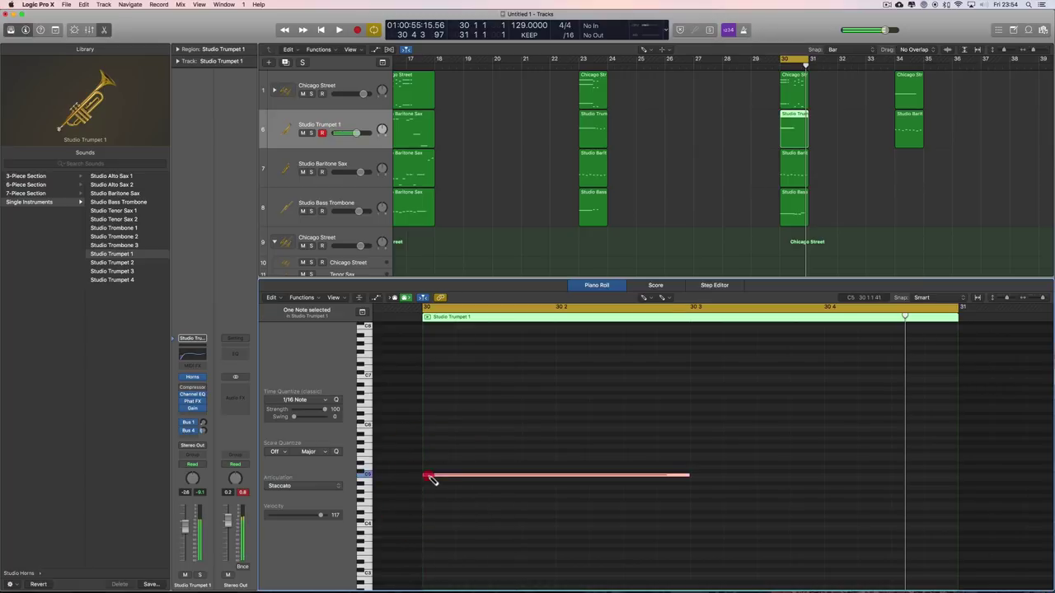
drag(691, 477, 822, 476)
Step: Set the long C5 trumpet note's articulation to Shake and its velocity to 101 while playing the bar
click(301, 486)
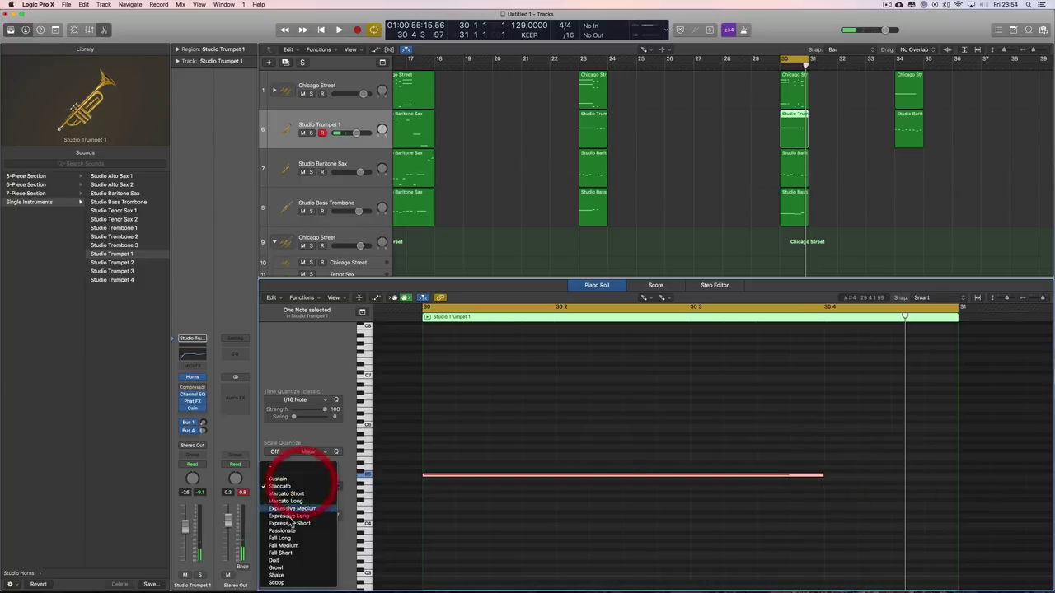
click(282, 575)
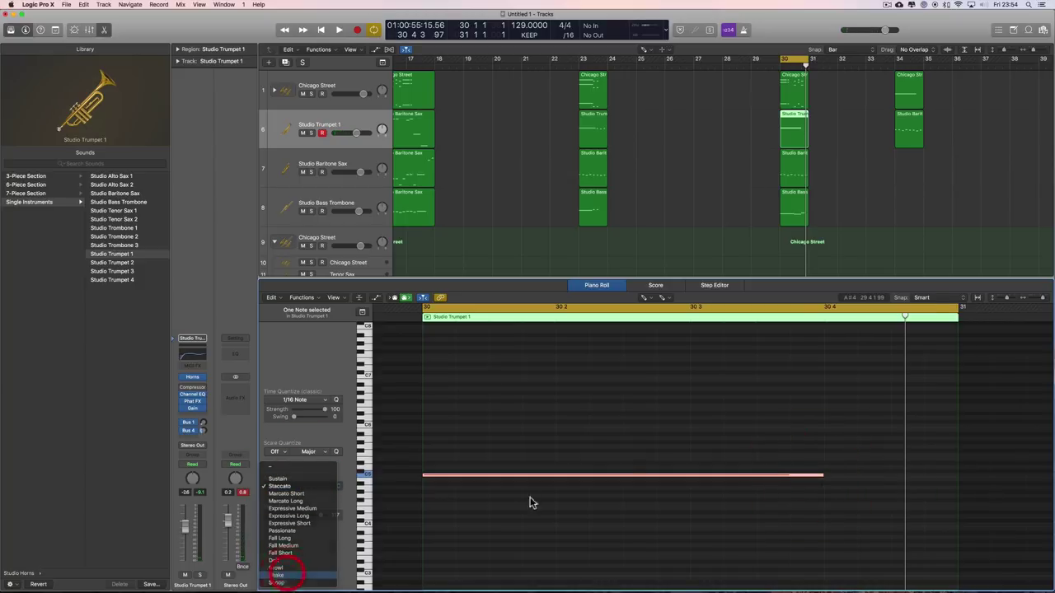
key(space)
mouse_move(331, 516)
mouse_down()
mouse_move(302, 513)
mouse_move(315, 517)
mouse_up()
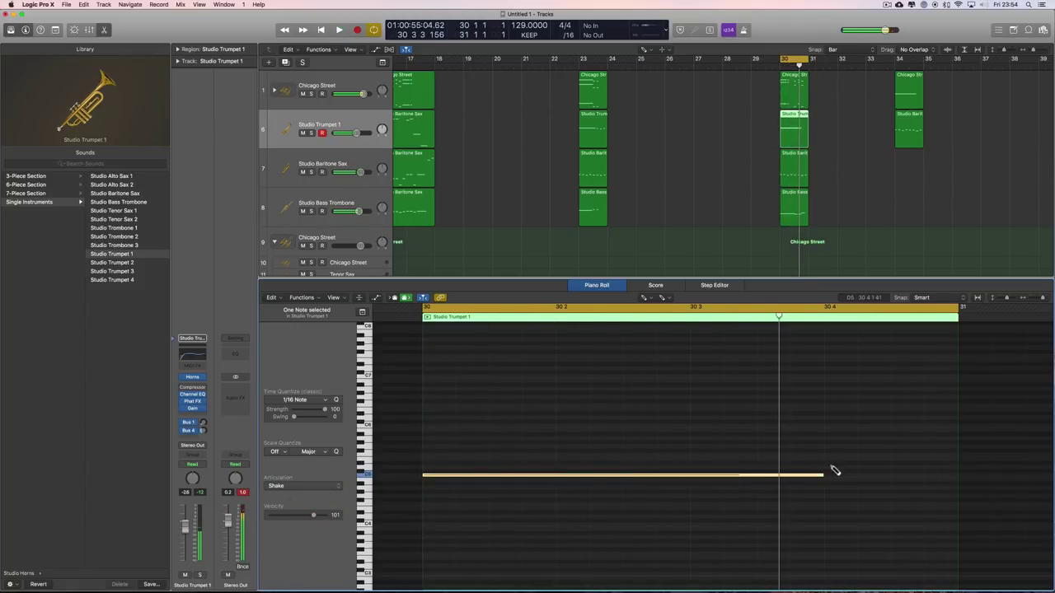
Step: Shorten the C5 note to about beat 3, add two sixteenth-note-long A#4 notes an eighth apart starting on beat 3, and play the bar
drag(822, 474, 685, 476)
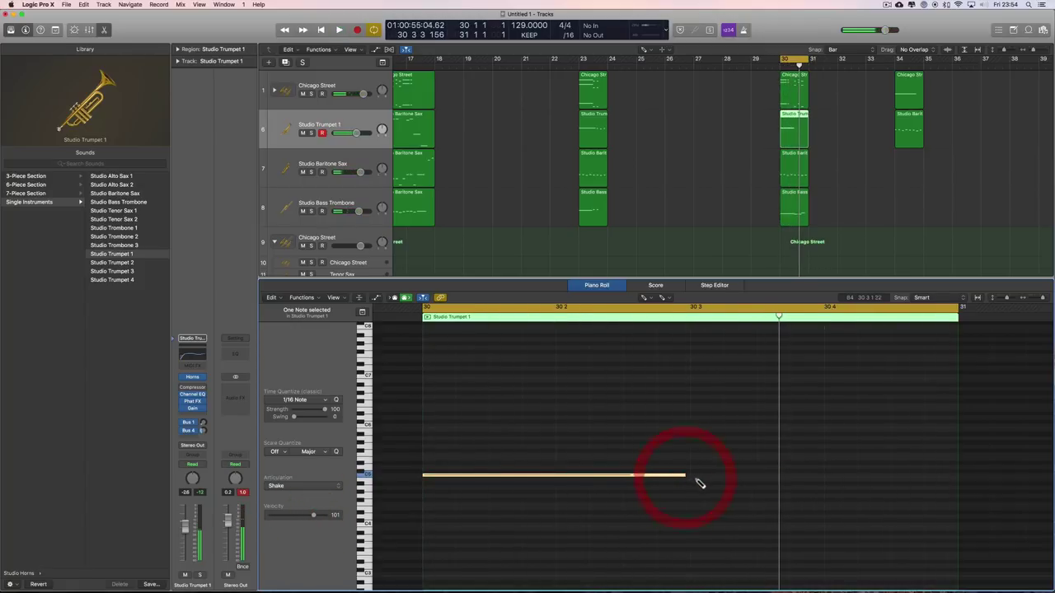
click(702, 476)
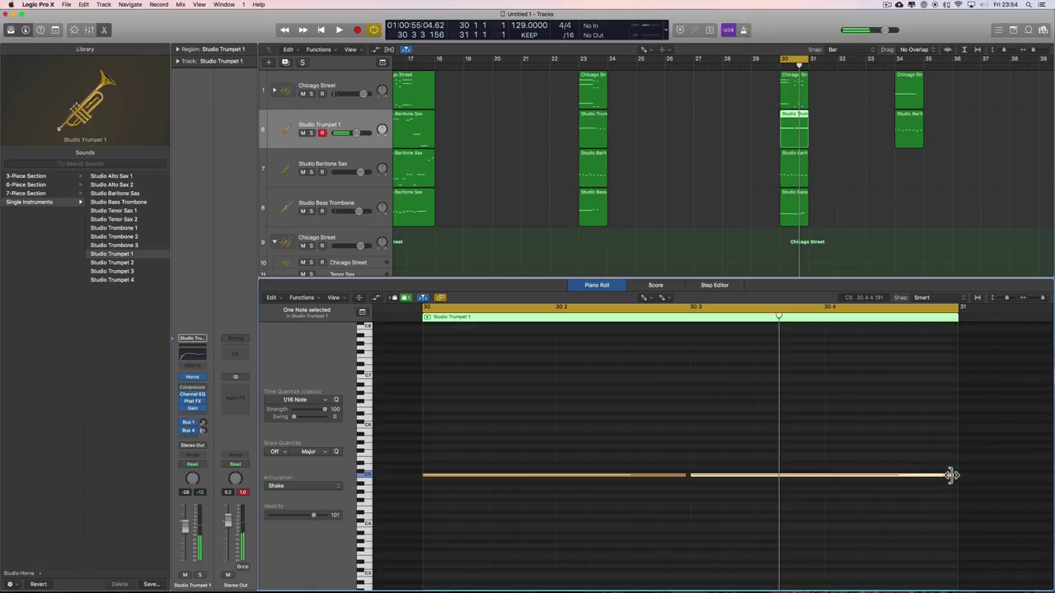
drag(950, 475, 707, 484)
click(758, 484)
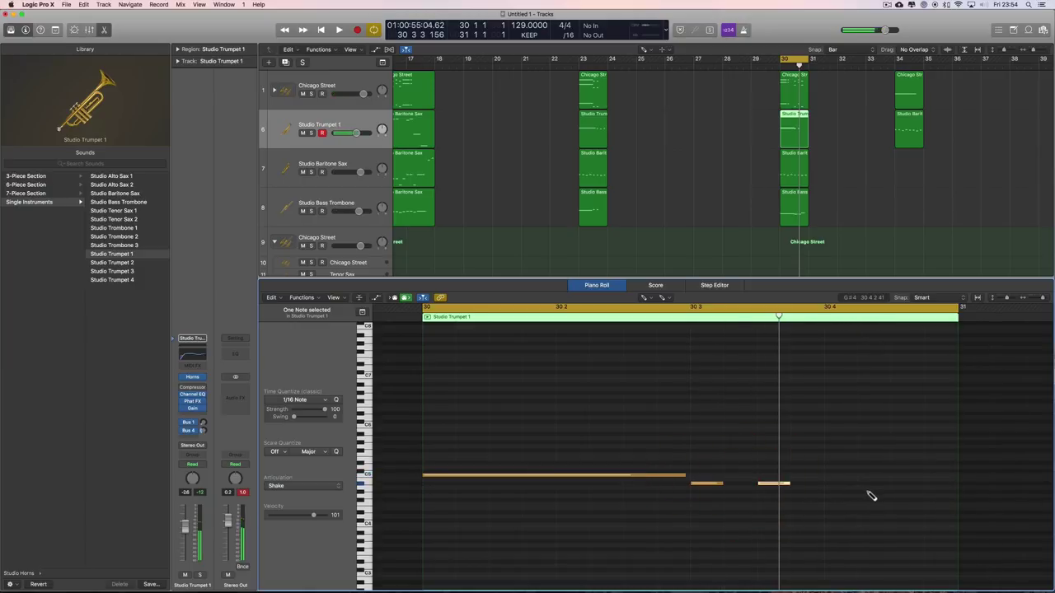
key(space)
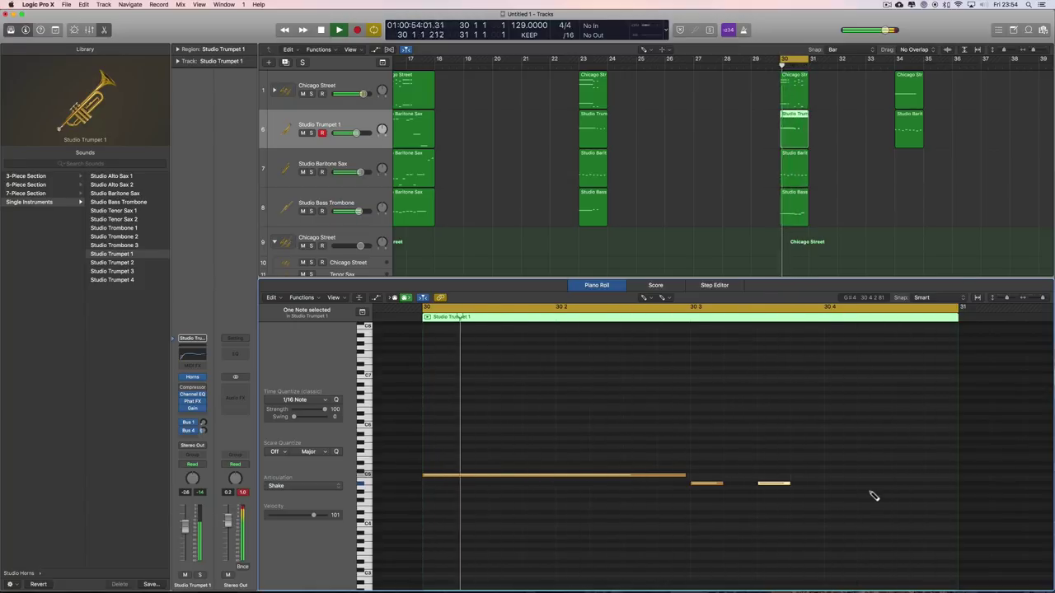
key(space)
Step: Raise the long C5 trumpet note four semitones to E5 and play the bar
click(504, 475)
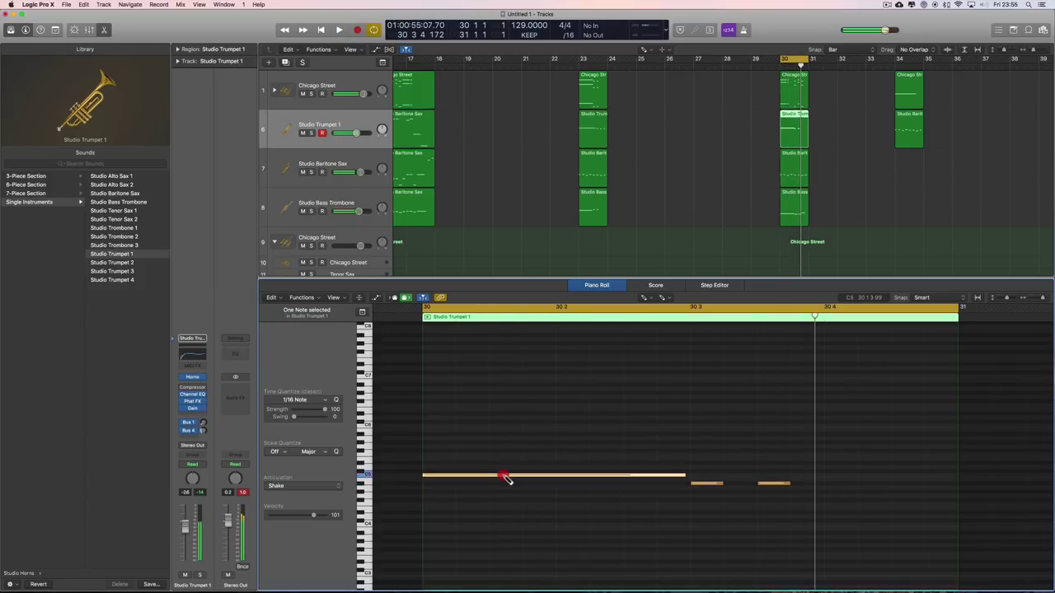
drag(503, 477, 504, 462)
key(space)
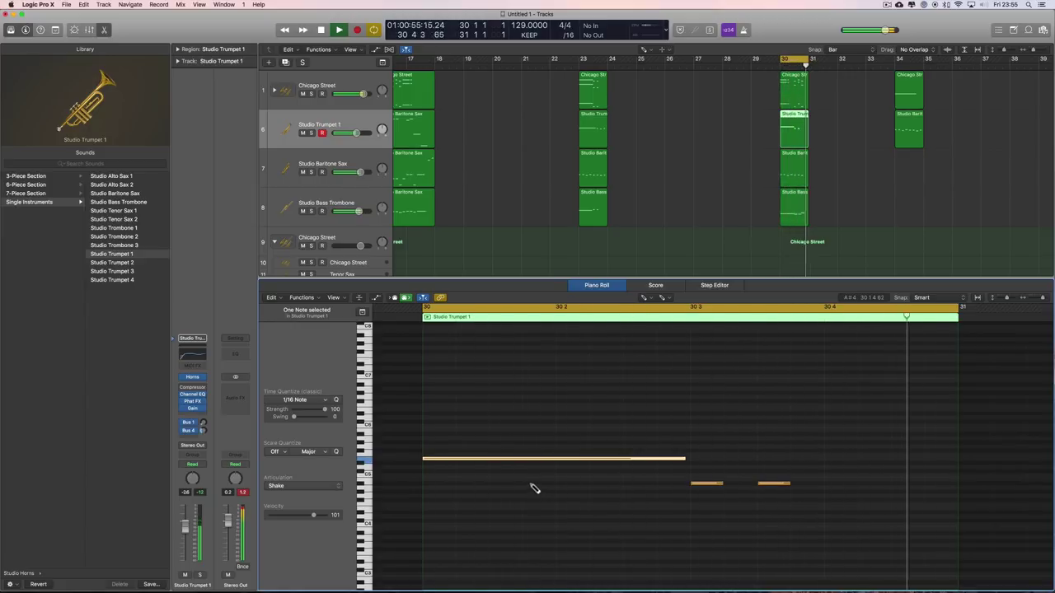
key(space)
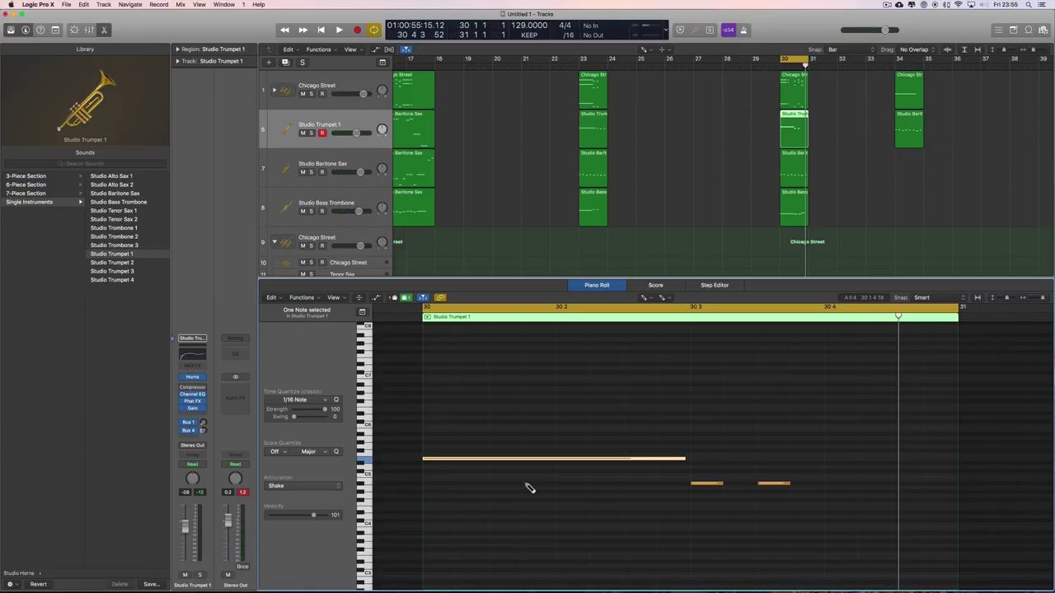
Step: Return to the Pointer tool, expand the first Chicago Street track stack and show its 3-Piece Section sounds
key(t)
click(841, 129)
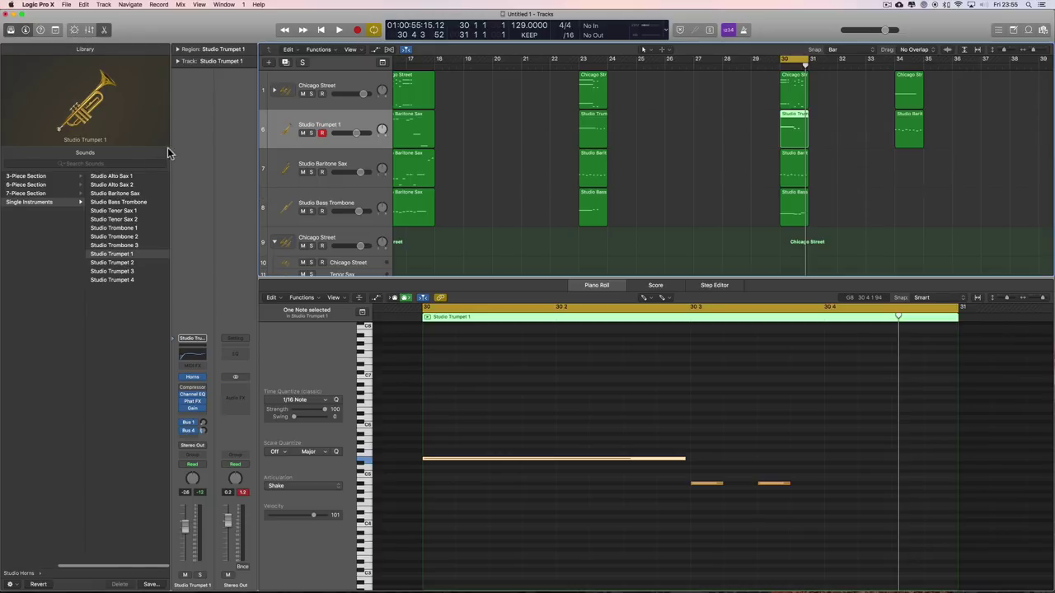
click(293, 79)
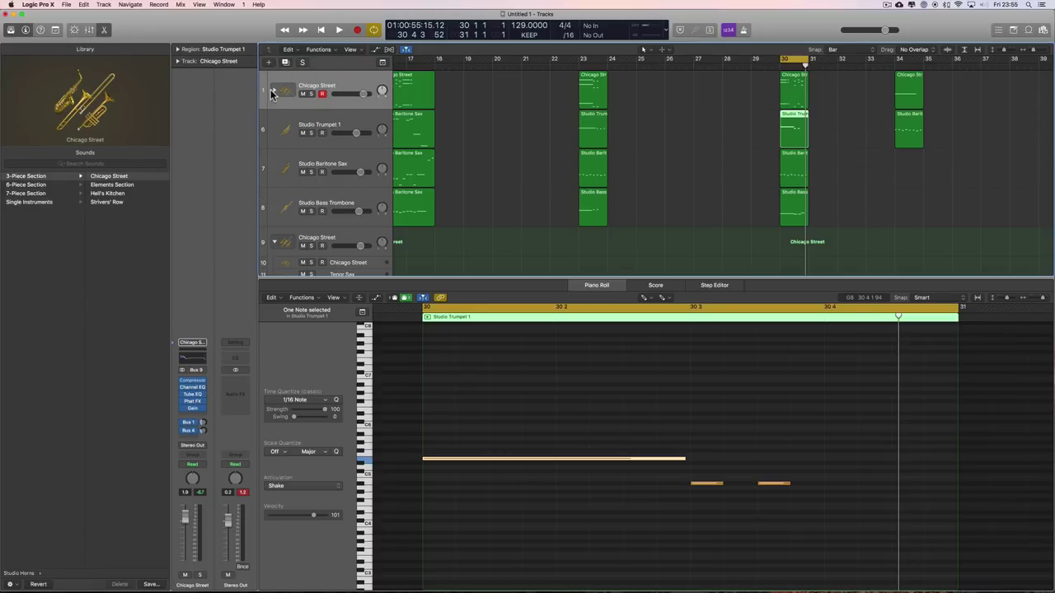
click(274, 91)
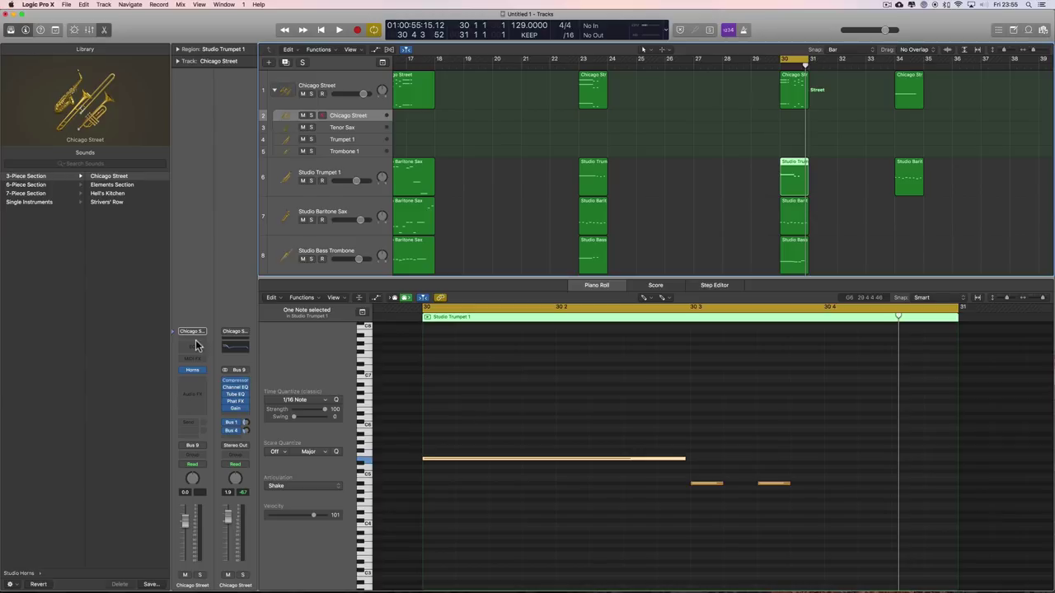
click(24, 180)
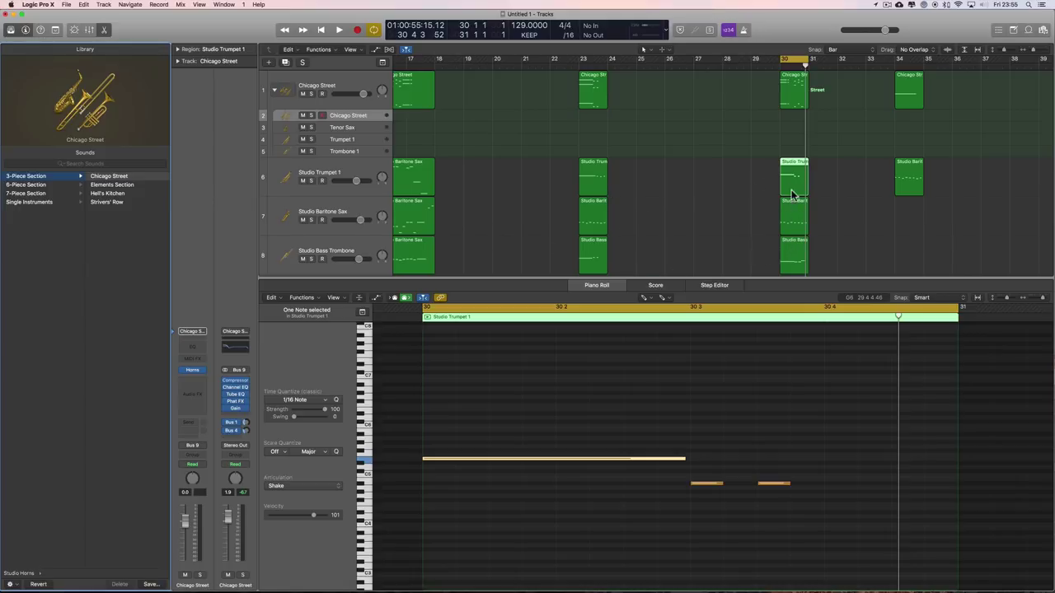
click(305, 486)
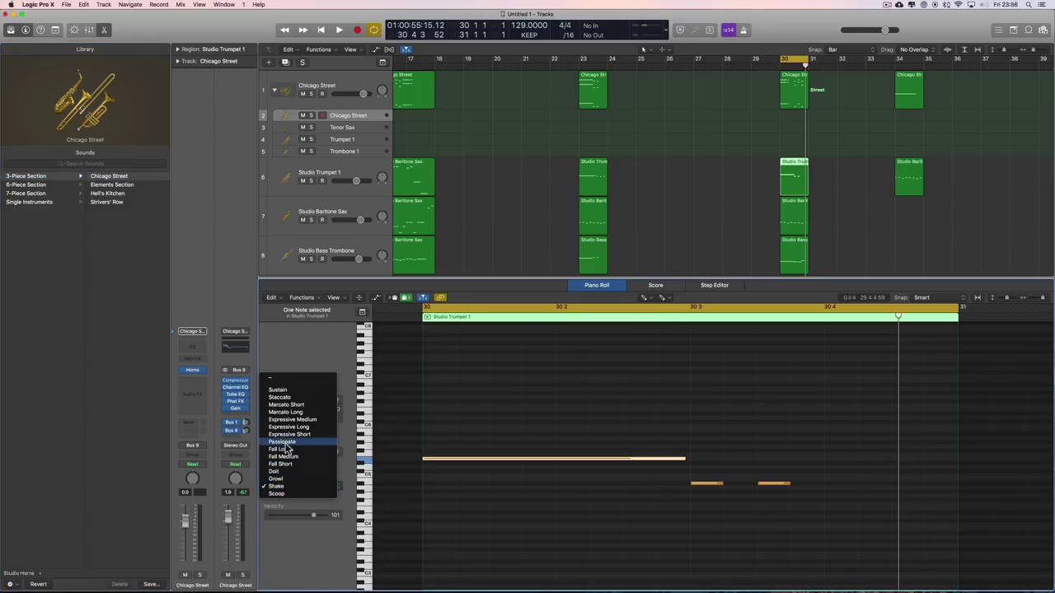
click(326, 352)
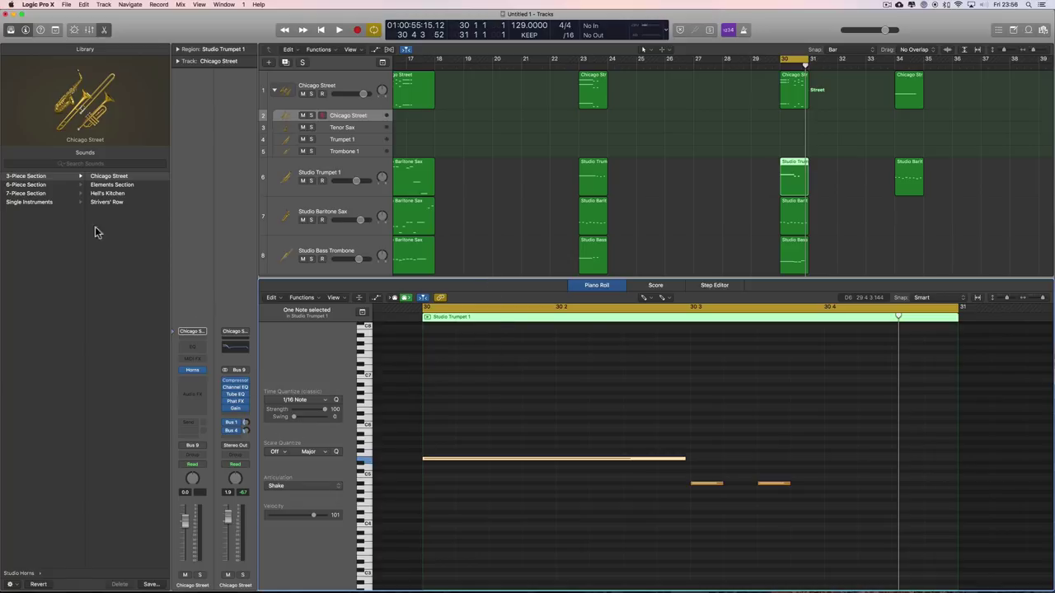
scroll(39, 200, left, 3)
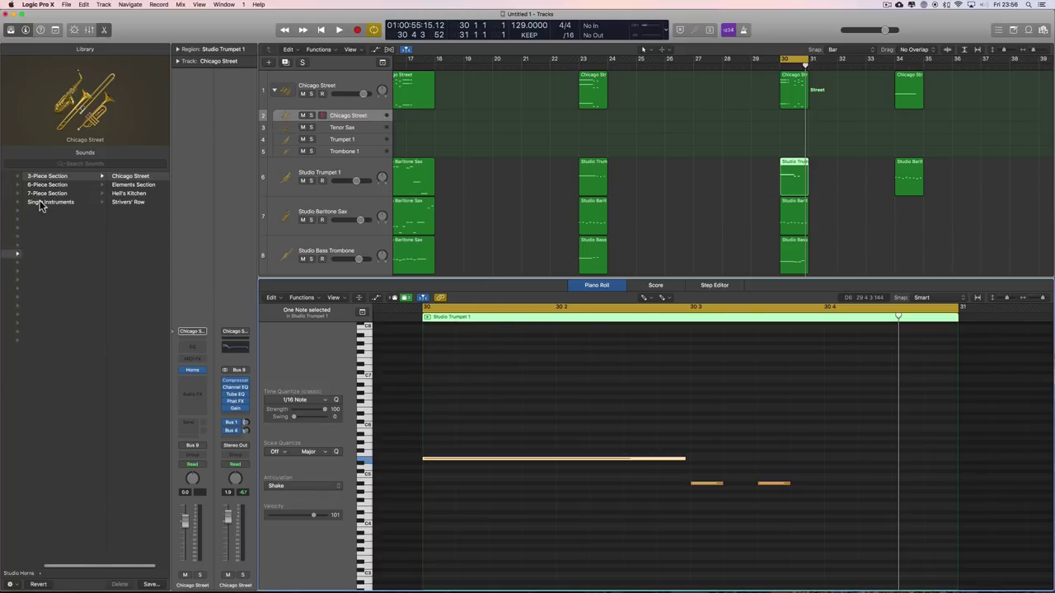
Step: Show the Smart Controls for Chicago Street and try Dynamics at 0.0 dB while playing bar 30
click(74, 30)
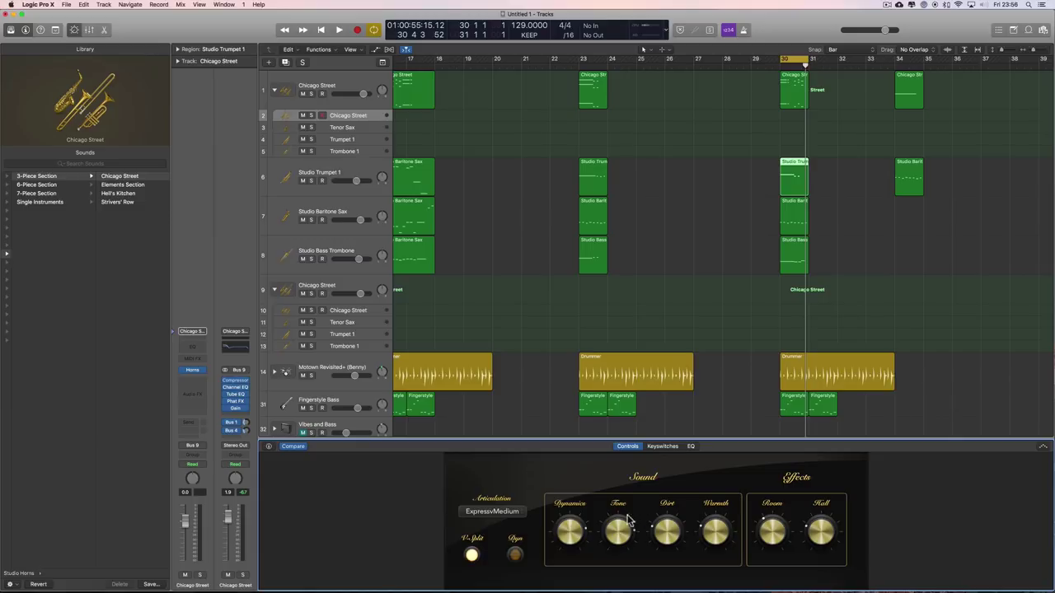
click(570, 536)
mouse_move(570, 536)
mouse_down()
mouse_move(572, 558)
mouse_move(577, 548)
mouse_up()
key(space)
key(space)
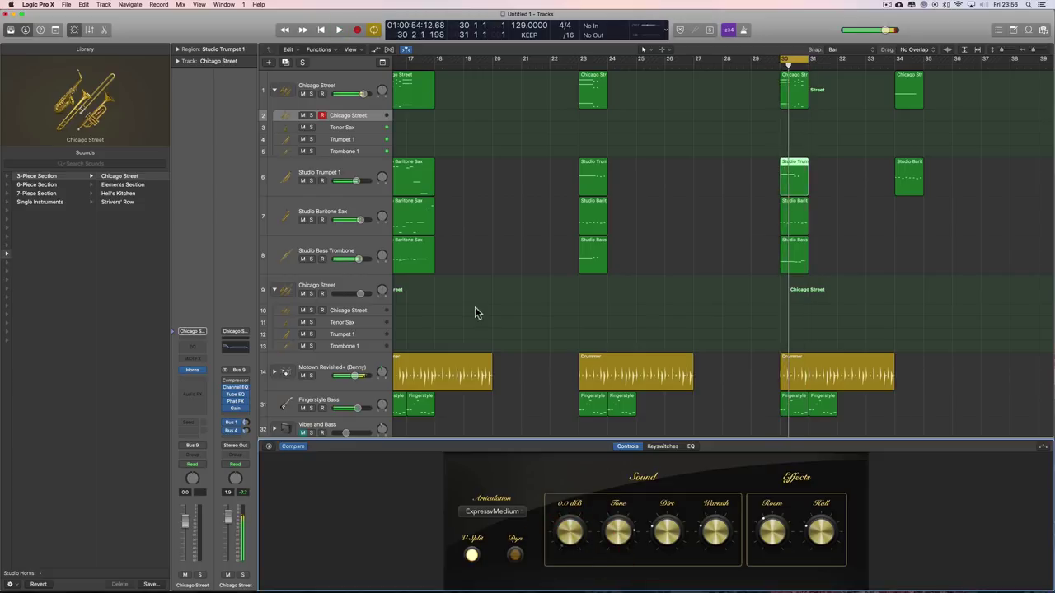
Step: Solo the first Chicago Street stack and sweep its Dynamics control during playback of bar 30
click(310, 94)
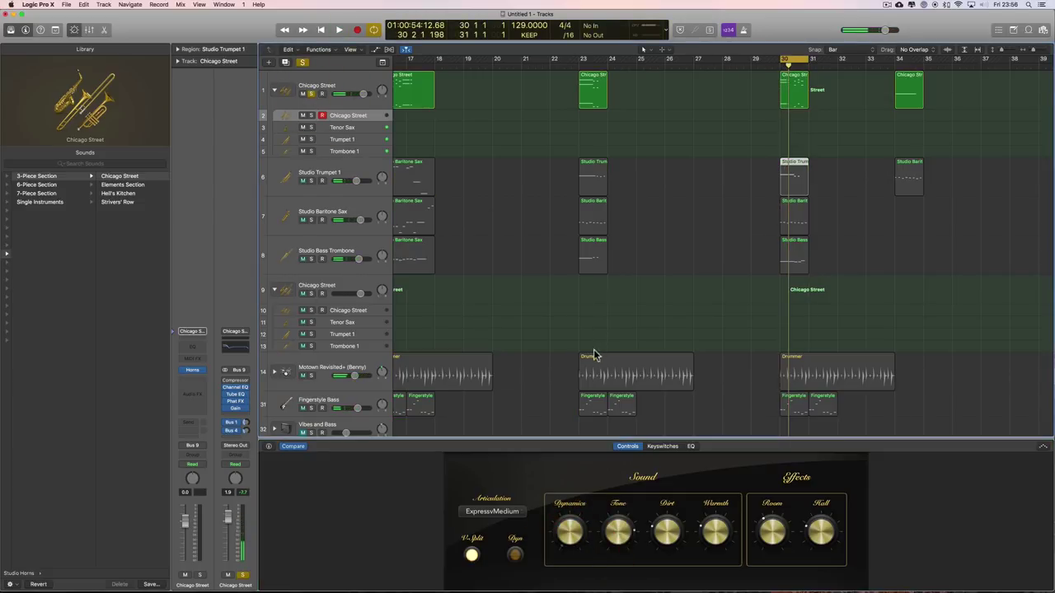
key(space)
key(space)
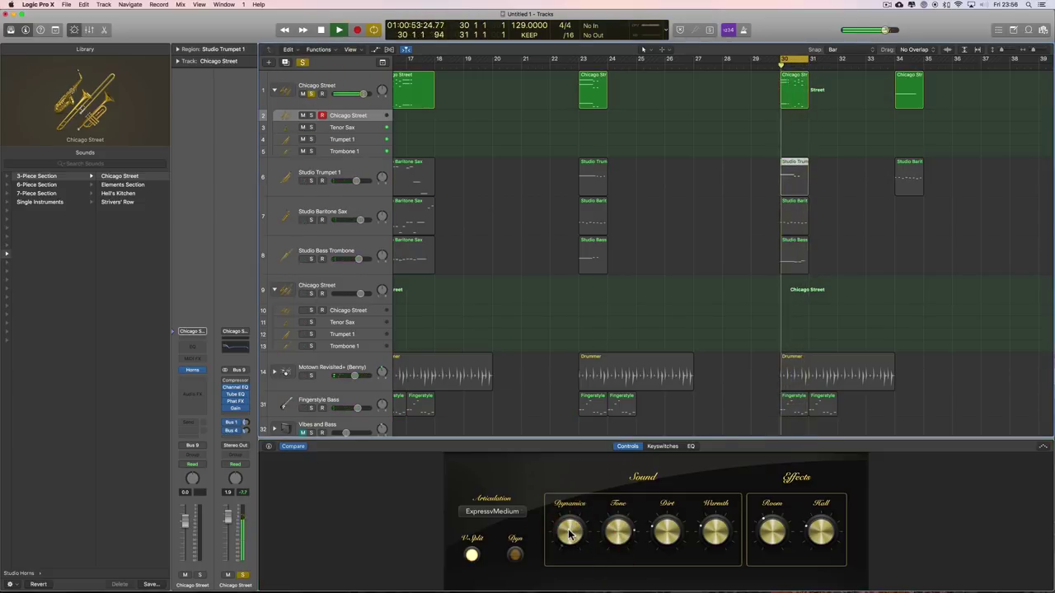
drag(568, 531, 565, 443)
key(space)
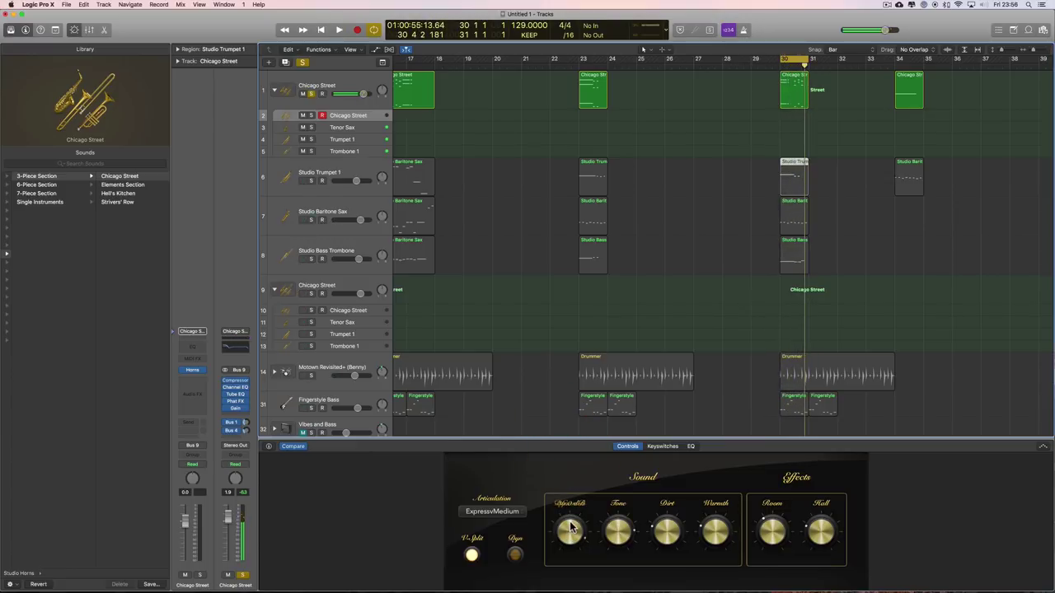
Step: Set Dynamics to -27.5 dB and examine the parameter mapping behind the Smart Control knob
drag(569, 523, 571, 554)
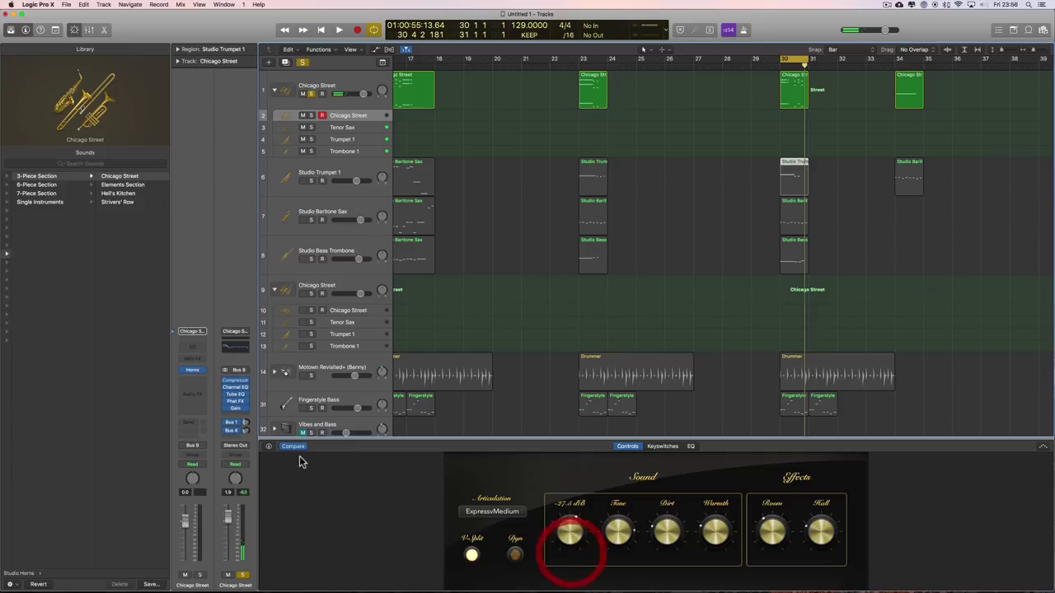
click(269, 447)
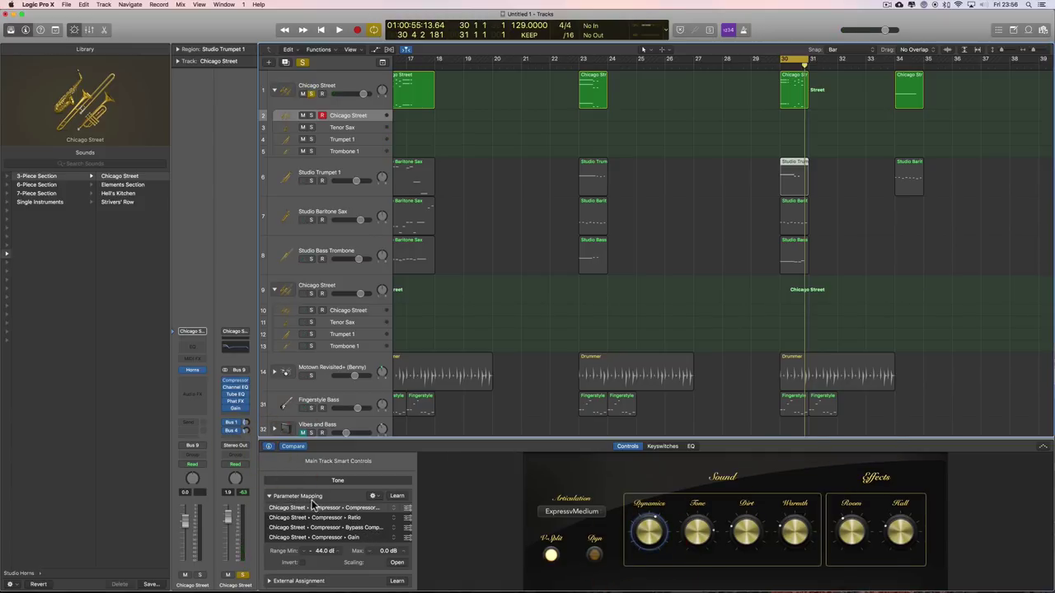
click(269, 446)
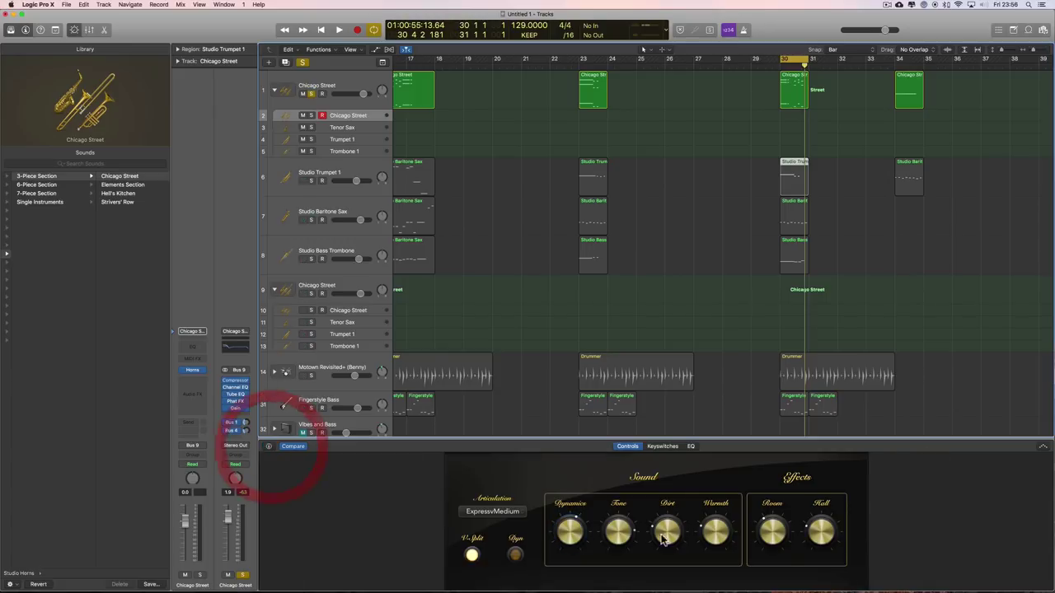
Step: Readjust Dynamics and set Tone to -8.0 dB, comparing it with -23.0 dB while the soloed horns play
click(570, 544)
click(617, 533)
drag(616, 530, 654, 571)
key(space)
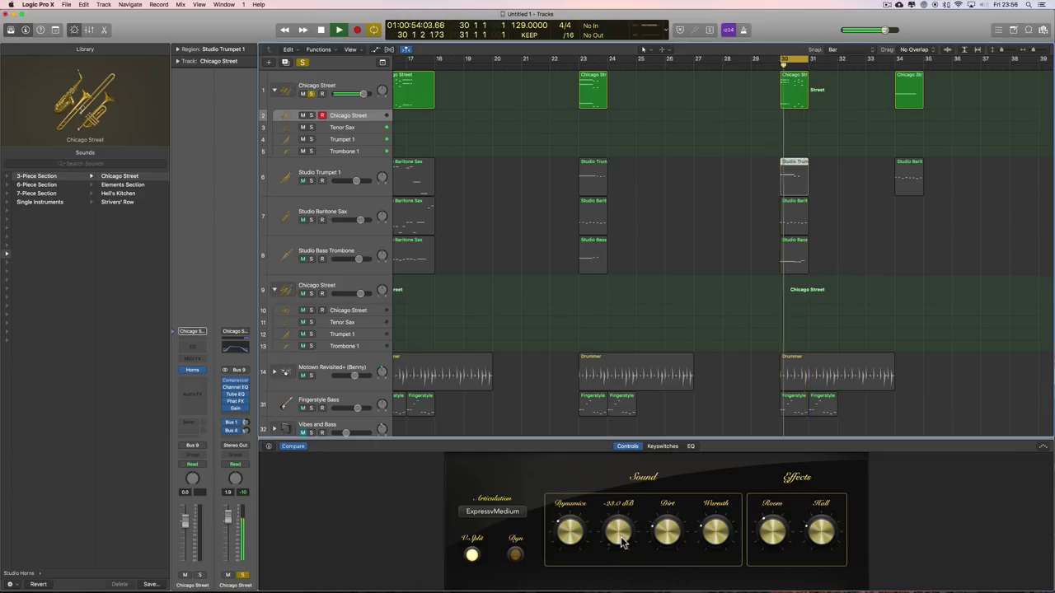
drag(621, 537, 633, 500)
key(space)
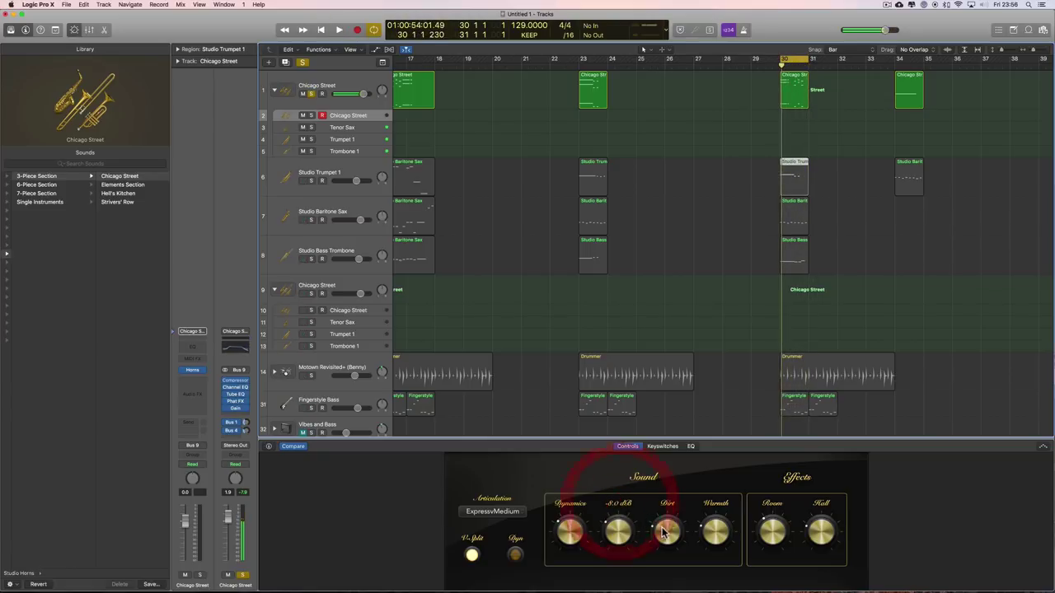
Step: Try Dirt at 81% and readjust it together with Warmth while playing the soloed horns
drag(666, 532, 659, 443)
key(space)
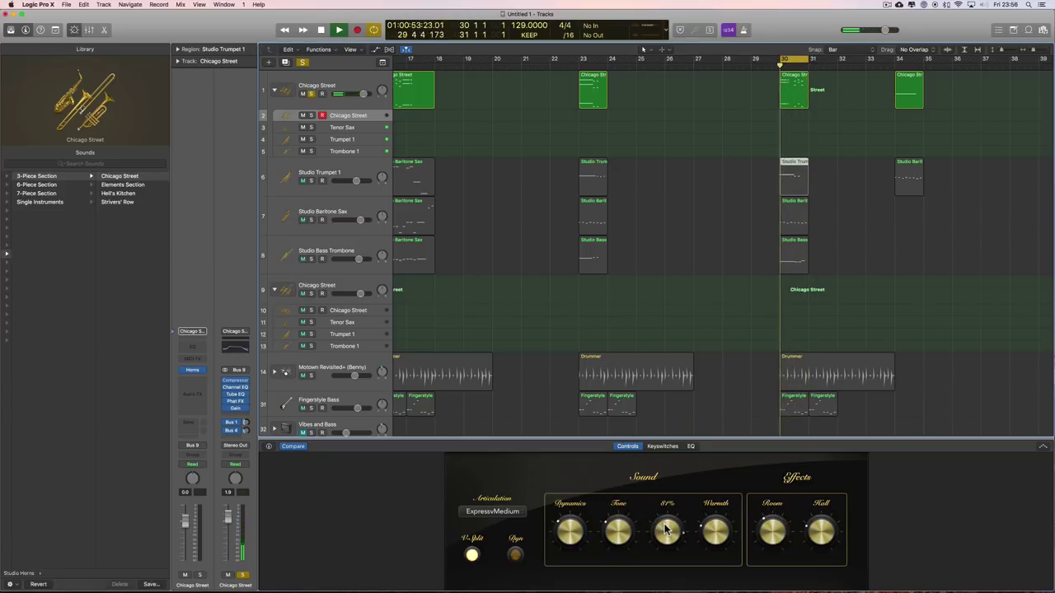
drag(665, 530, 725, 558)
key(space)
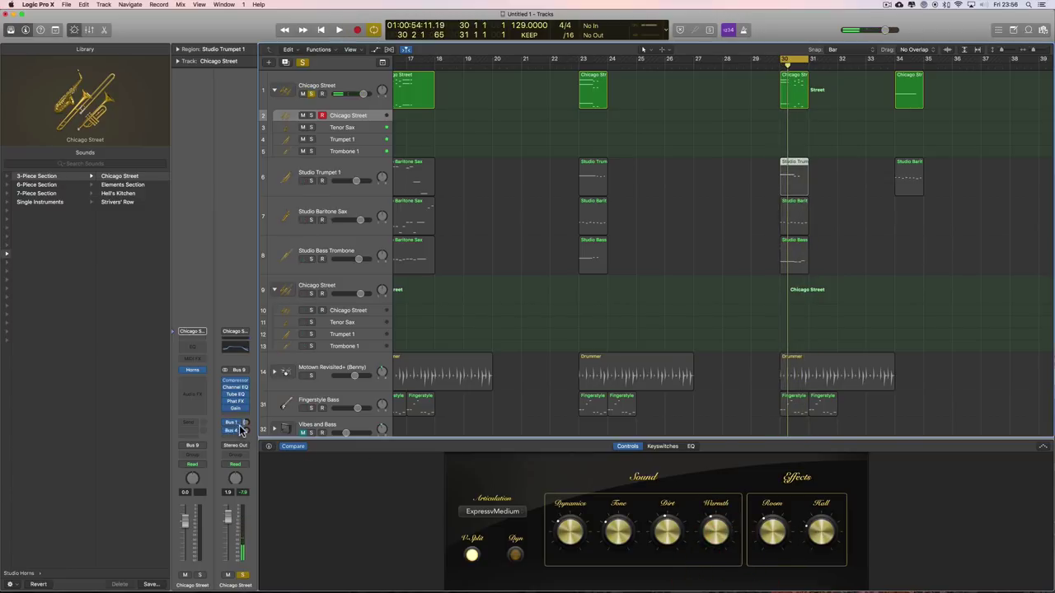
Step: Lower the Chicago Street stack's channel volume to 0.0 dB while playing the bar
click(311, 88)
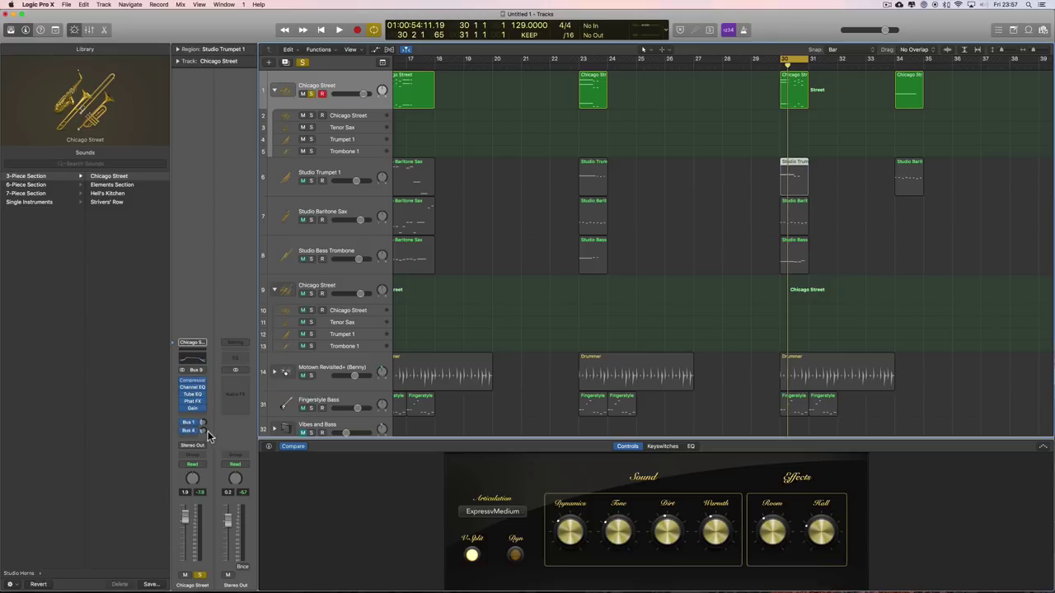
key(space)
drag(184, 519, 186, 524)
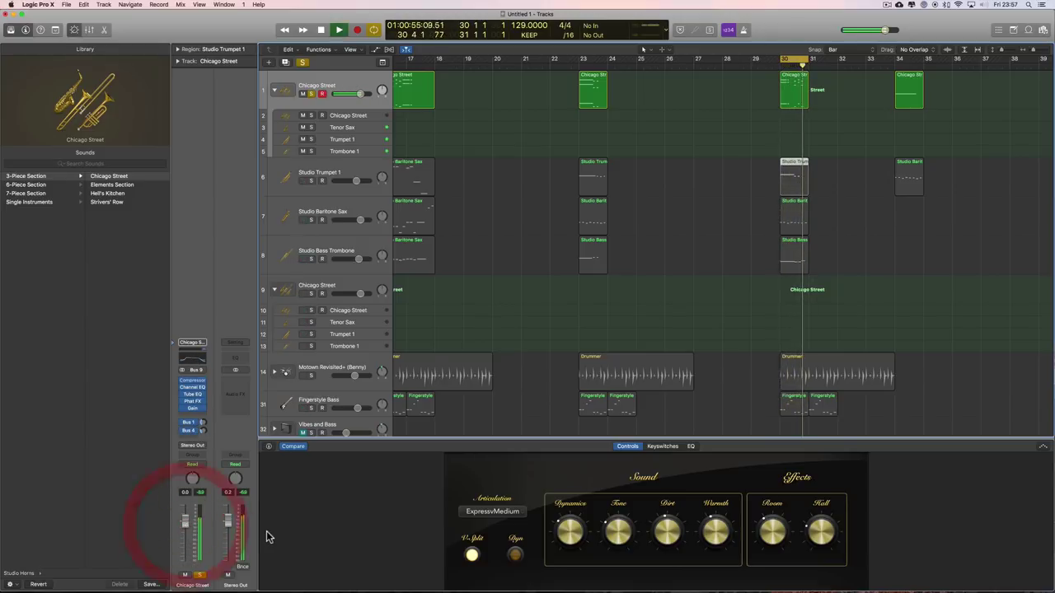
key(space)
Step: Examine the Chicago Street keyswitches, its Studio Horns plug-in settings and the octave offset options
click(663, 446)
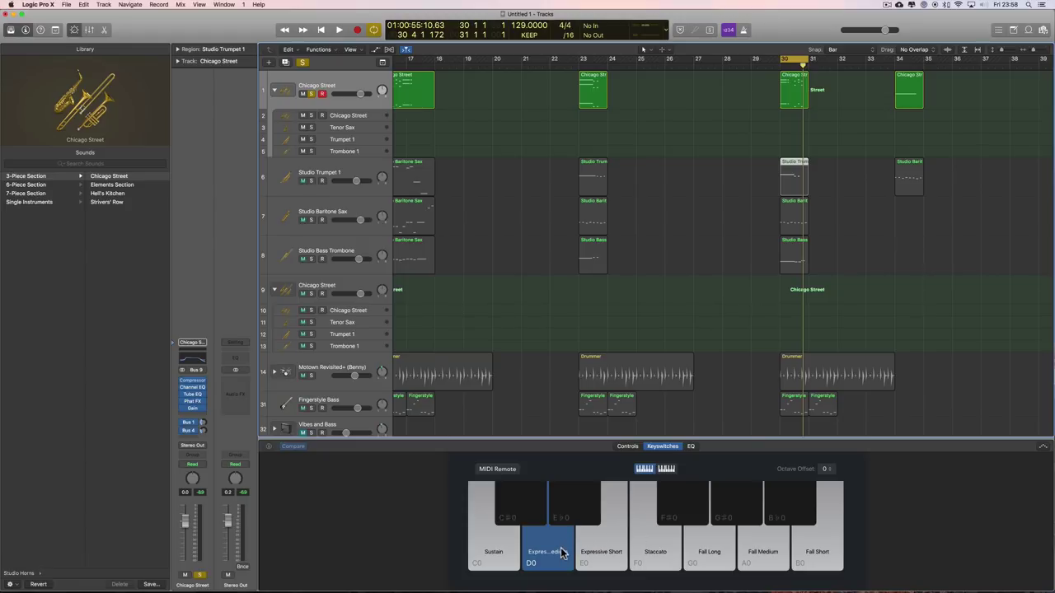
click(340, 116)
click(192, 370)
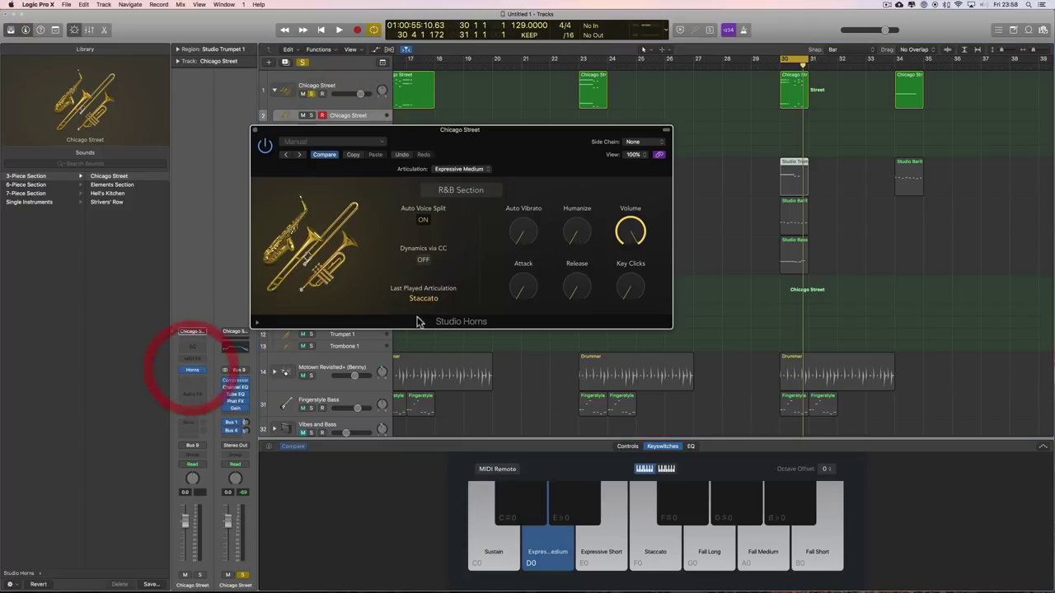
click(255, 130)
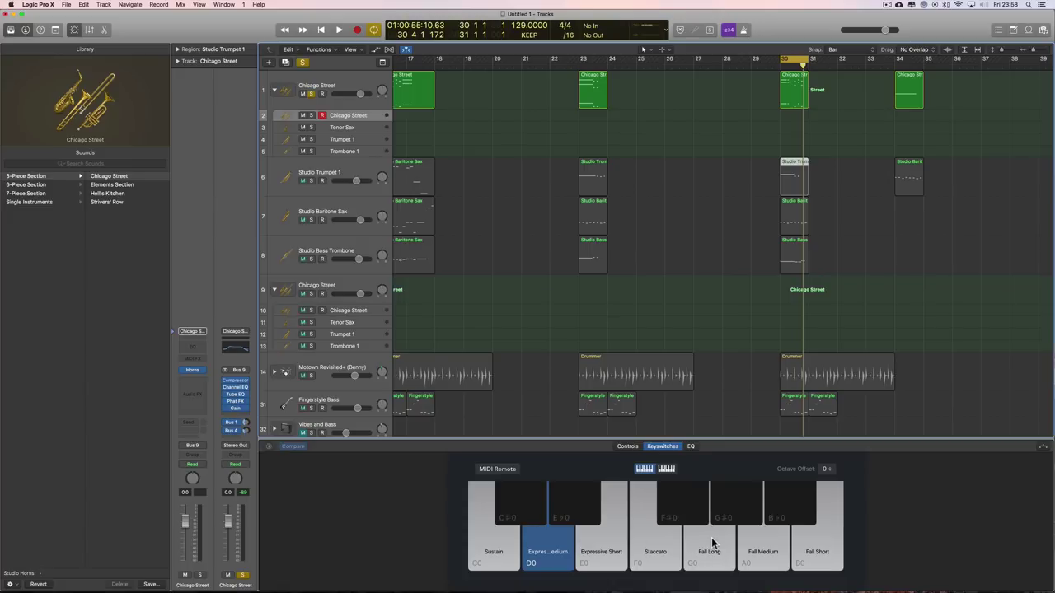
click(828, 469)
click(846, 471)
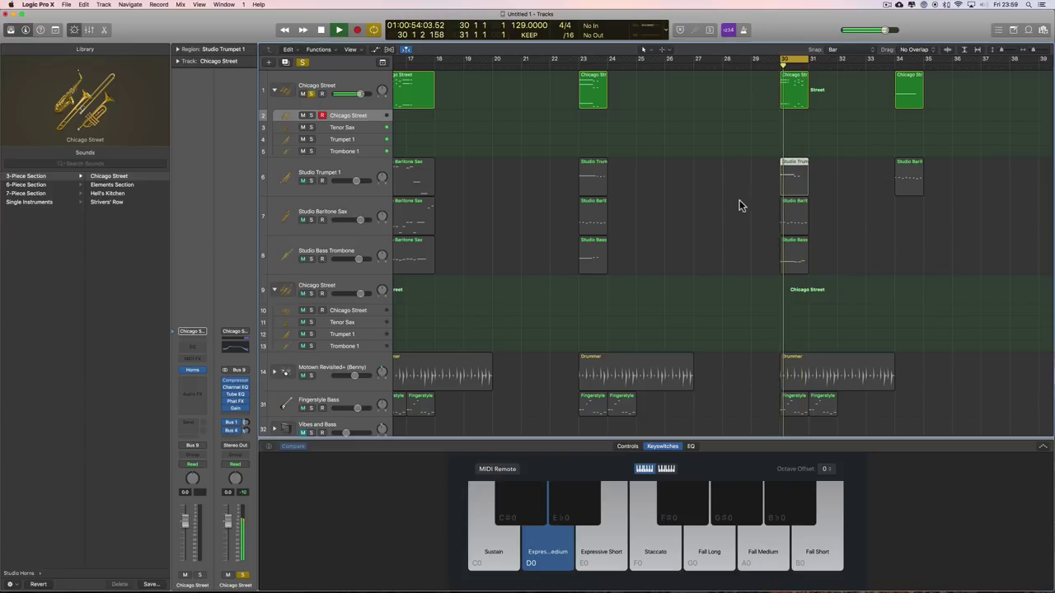
Step: Unsolo the Chicago Street stack and raise the Motown Revisited+ drummer and Fingerstyle Bass volumes during playback
click(312, 93)
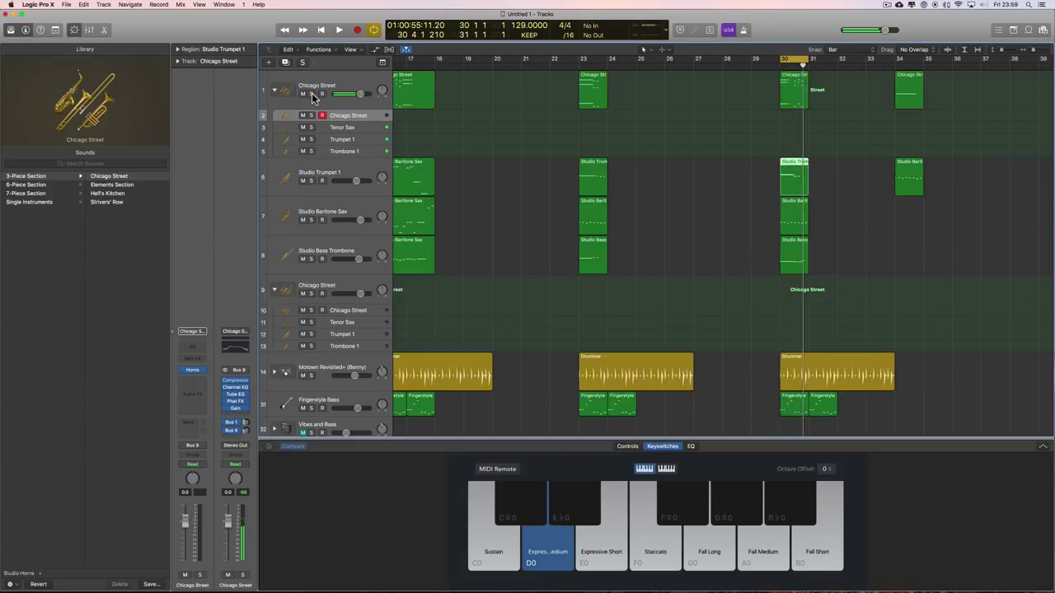
drag(355, 376, 375, 405)
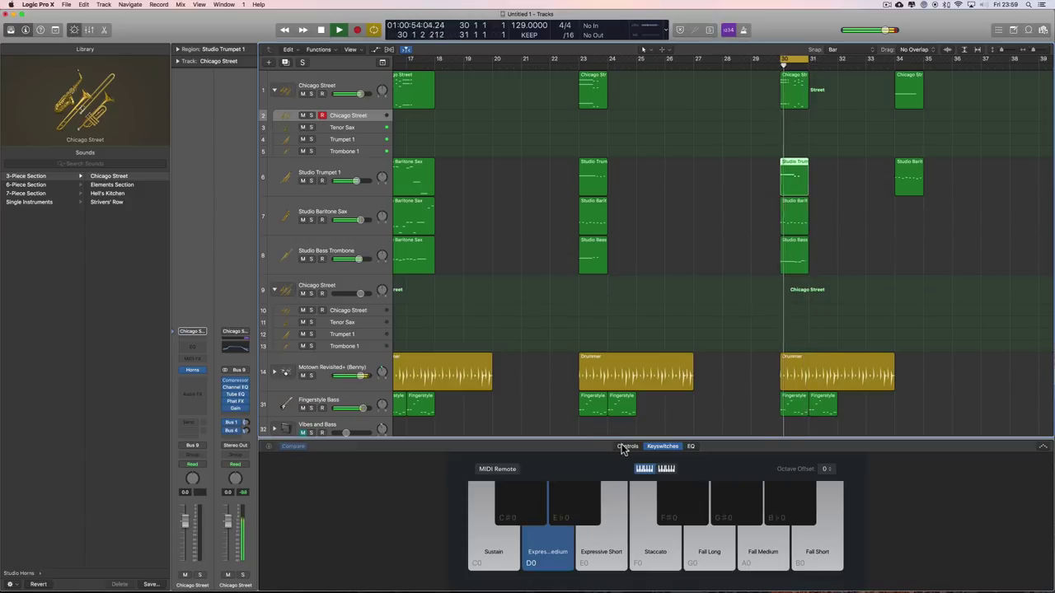
key(space)
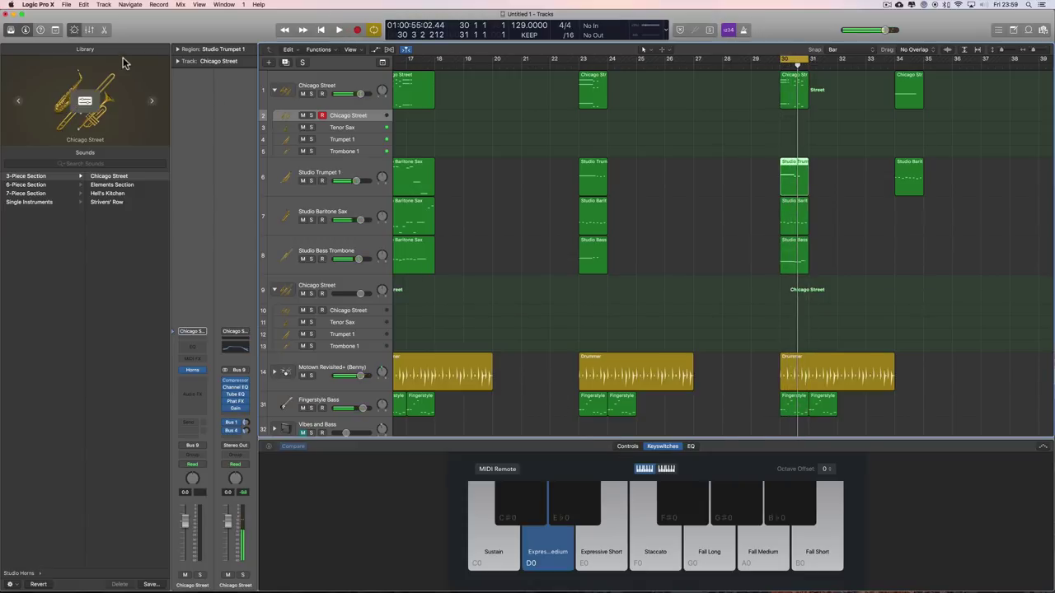
Step: Open the Studio Horns plug-in on the Chicago Street subtrack, solo the stack and move the plug-in window clear of its regions
click(194, 369)
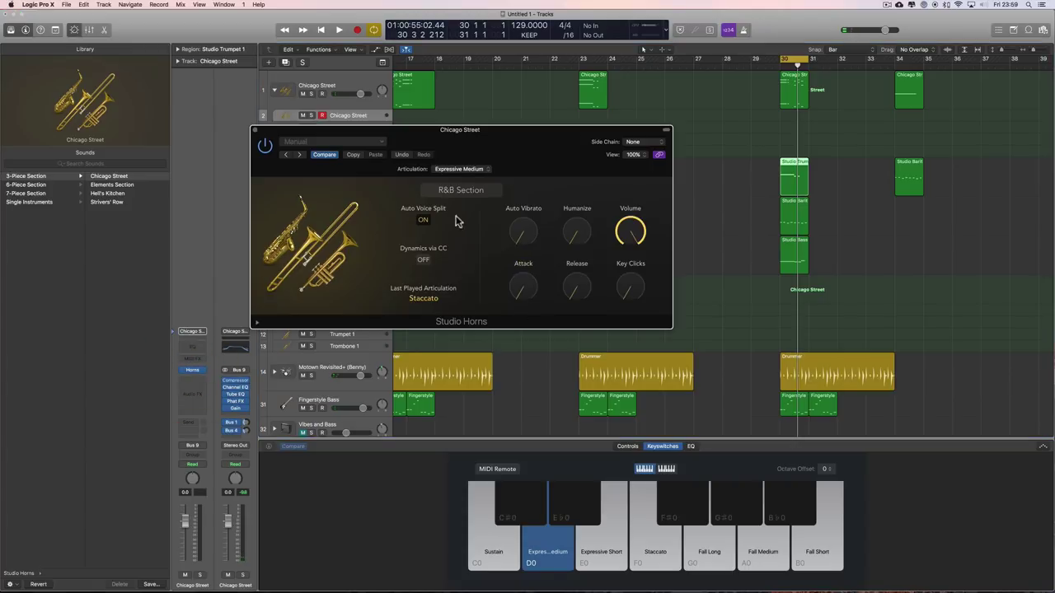
click(311, 94)
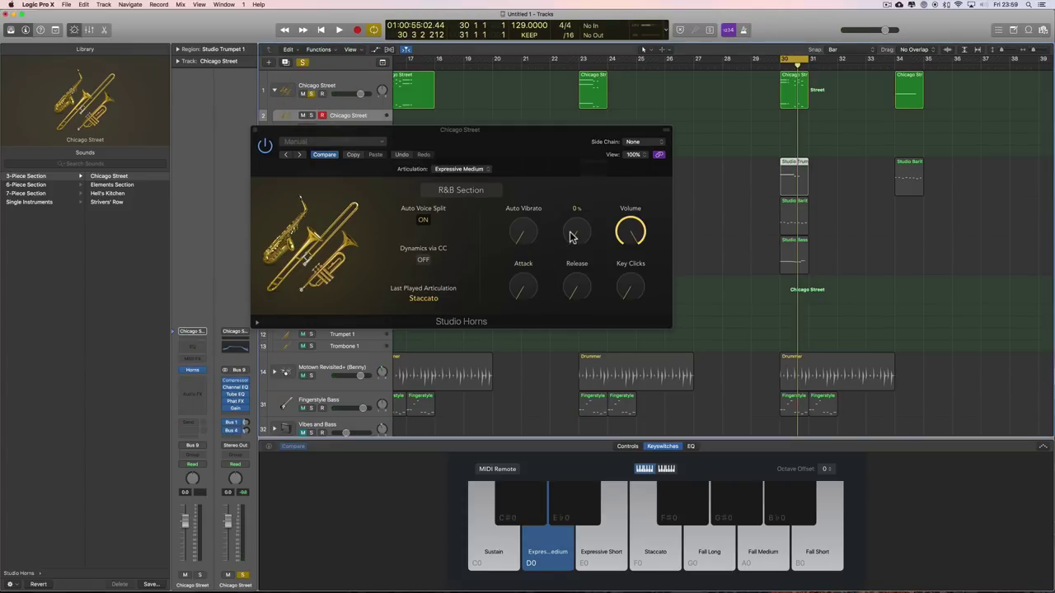
drag(497, 131, 553, 236)
Step: Select the four Chicago Street regions from bar 10 to bar 14 and set the cycle range to them
scroll(537, 181, left, 3)
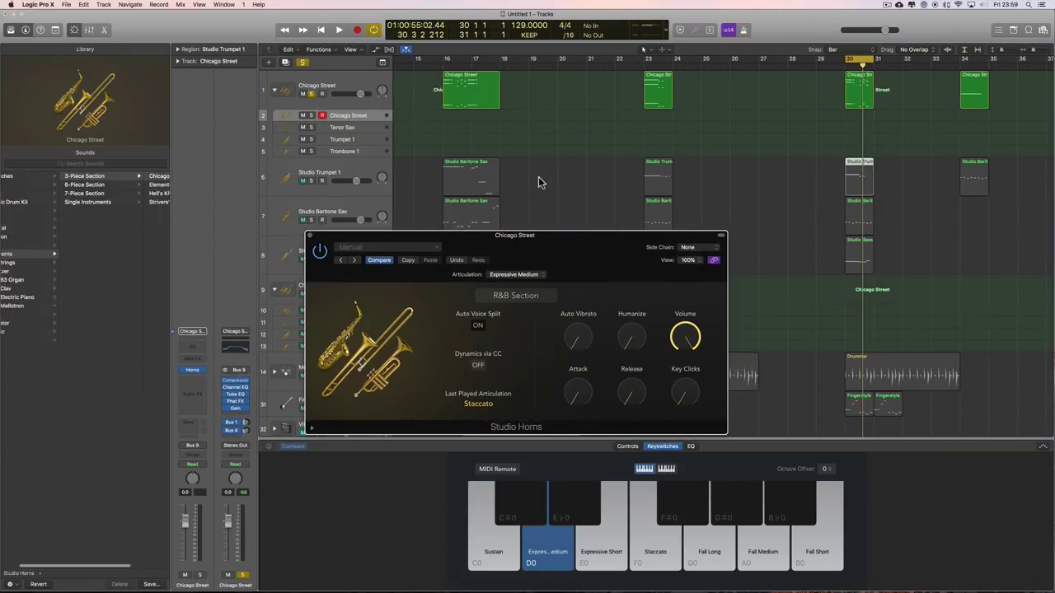
scroll(539, 182, left, 8)
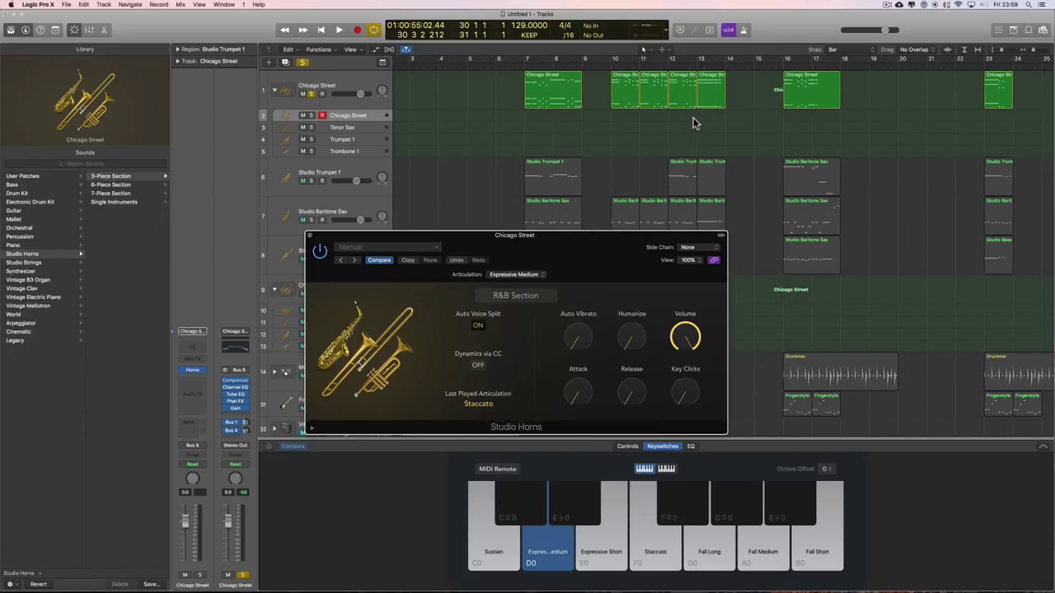
drag(732, 97, 624, 93)
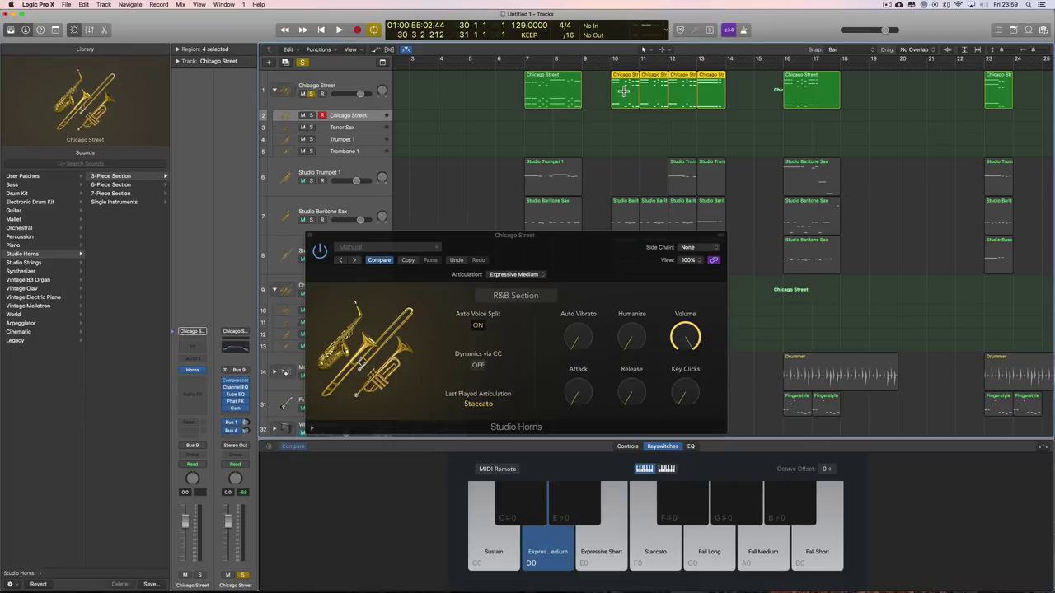
key(u)
Step: Raise the Studio Horns Humanize amount and open the selected Chicago Street regions at bar 10 in the Piano Roll
drag(626, 340, 498, 177)
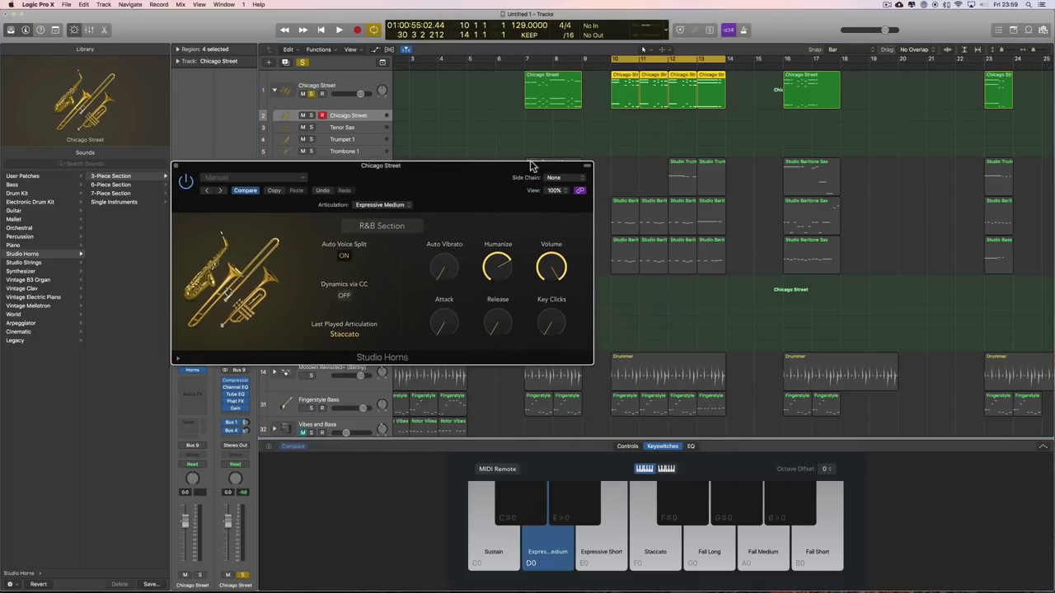
click(619, 103)
double_click(619, 103)
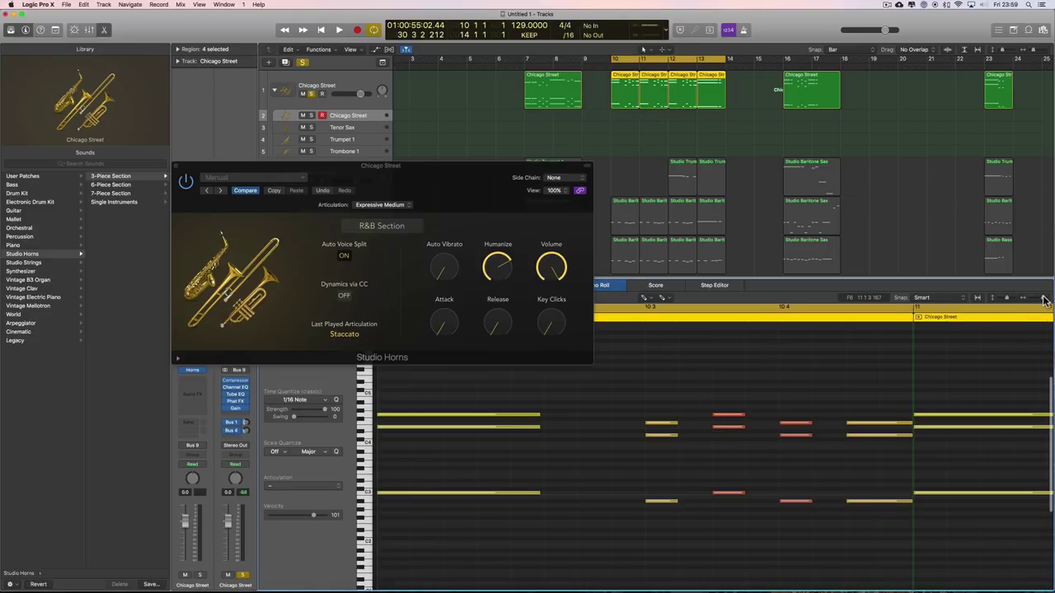
Step: Zoom the Piano Roll out to show all four Chicago Street regions and move the plug-in window clear of the notes
drag(1043, 301, 1036, 302)
scroll(837, 393, left, 4)
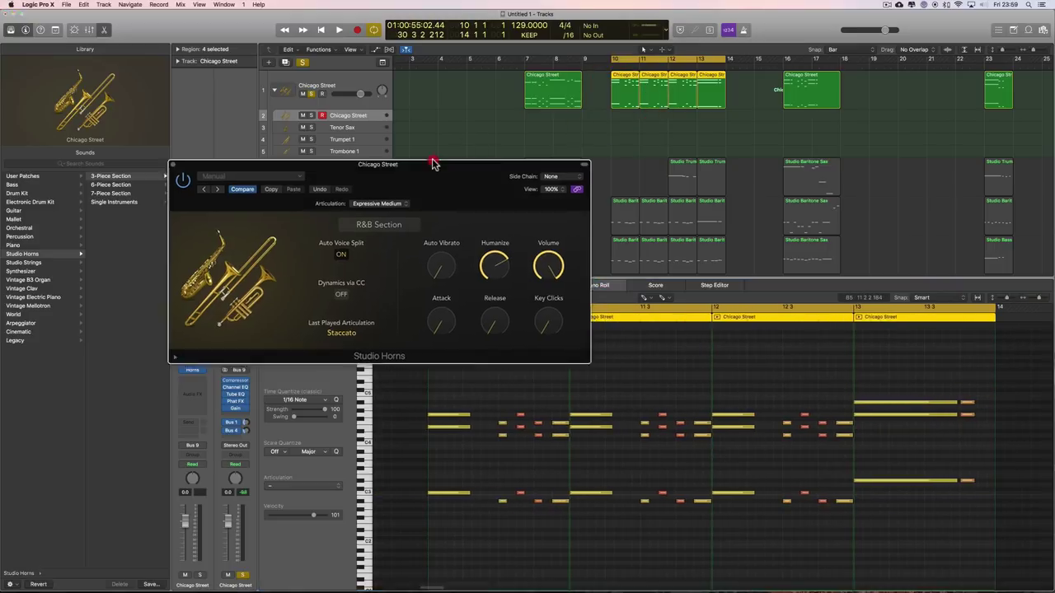
drag(431, 164, 364, 115)
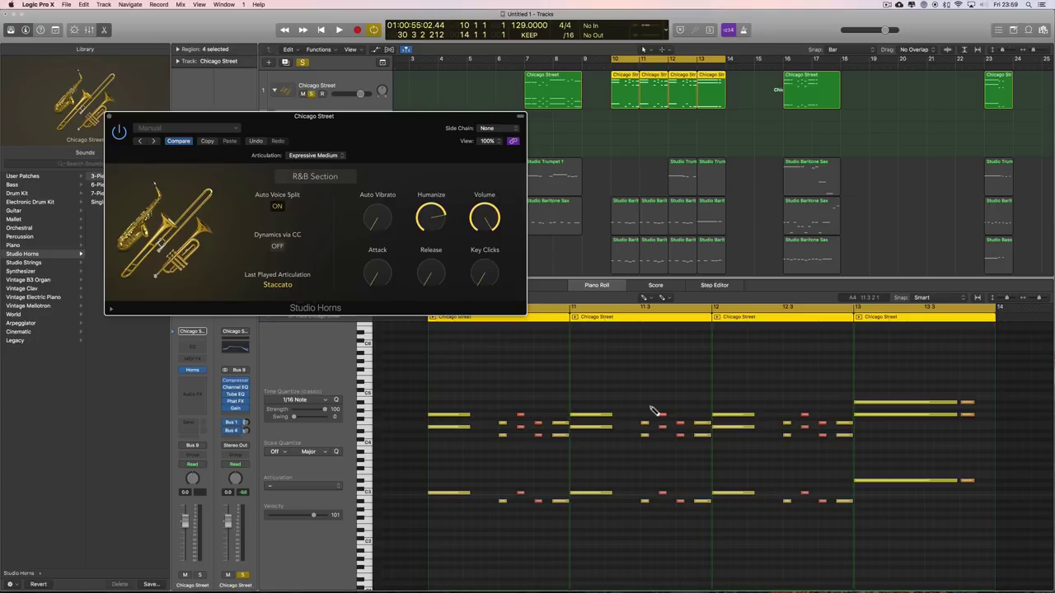
Step: Play the cycled Chicago Street section while raising the Studio Horns Humanize amount in stages to 94%
key(space)
drag(427, 222, 429, 217)
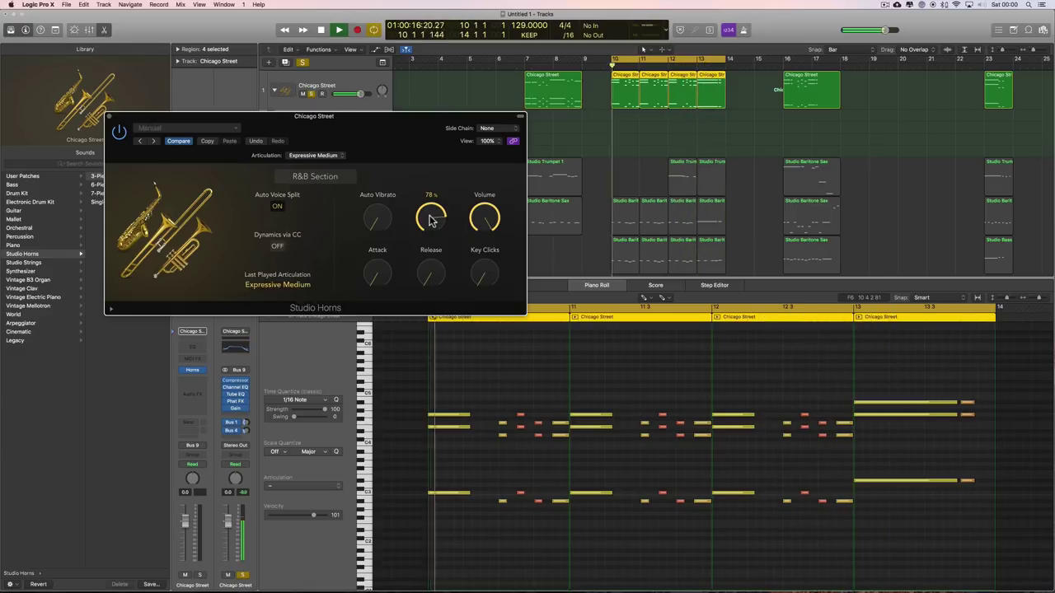
drag(429, 218, 427, 221)
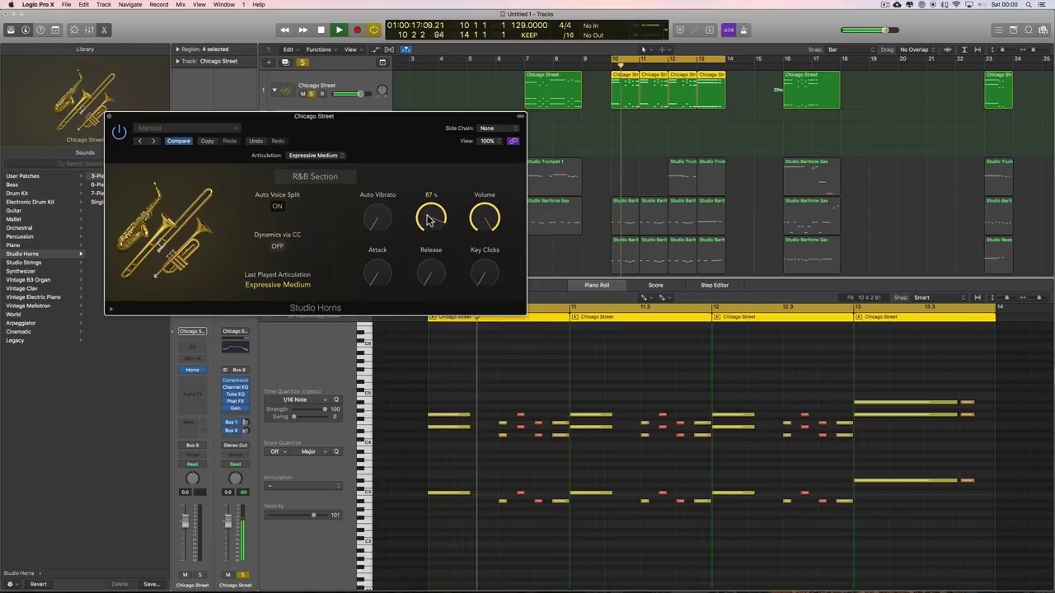
drag(428, 220, 428, 212)
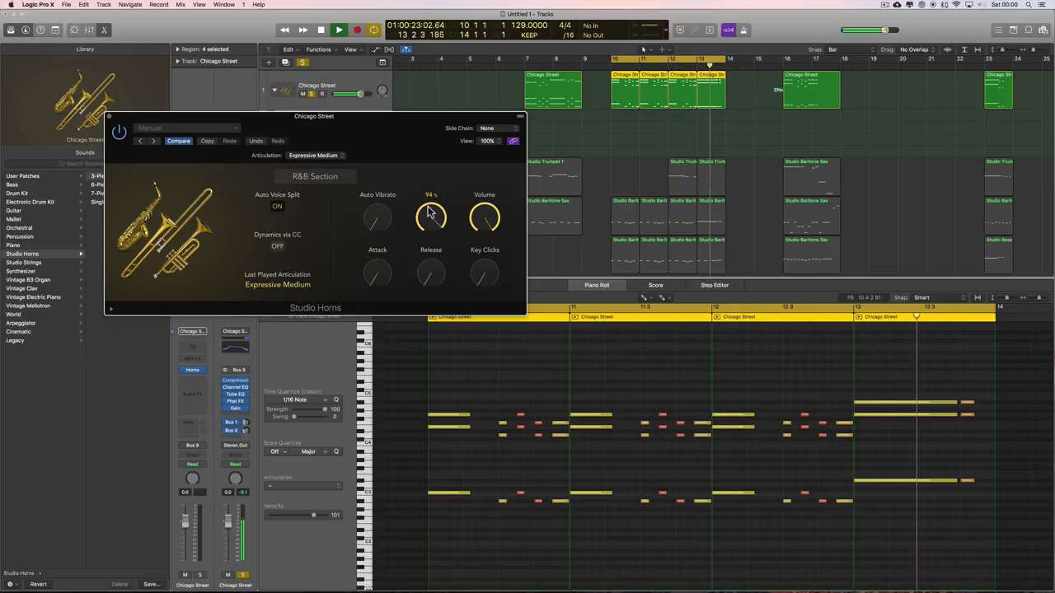
key(space)
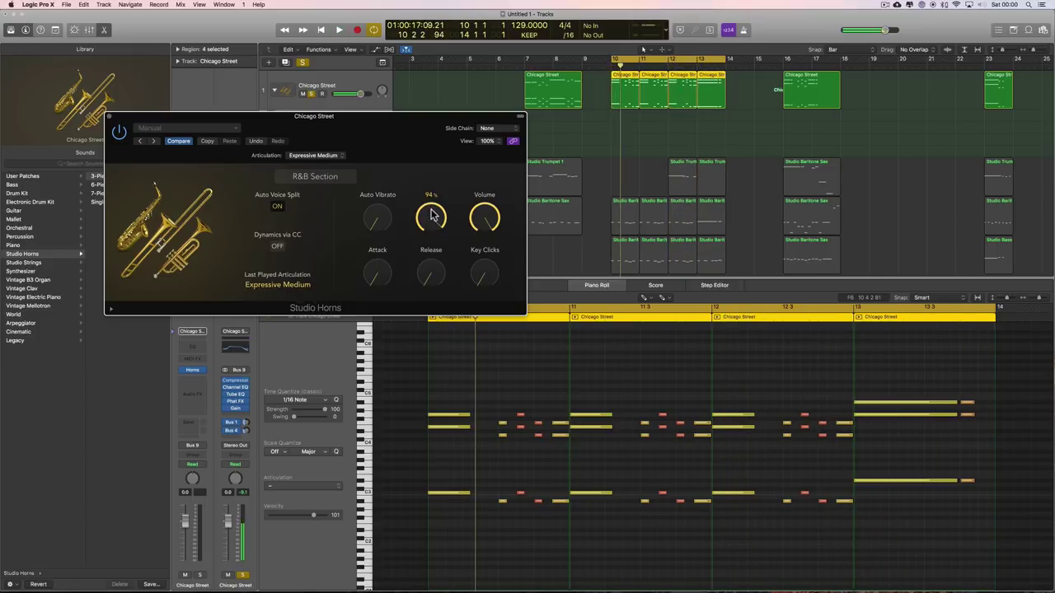
Step: Set Humanize to 100% and play the section, unsoloing the Chicago Street stack to hear it with the other tracks
drag(431, 193, 442, 208)
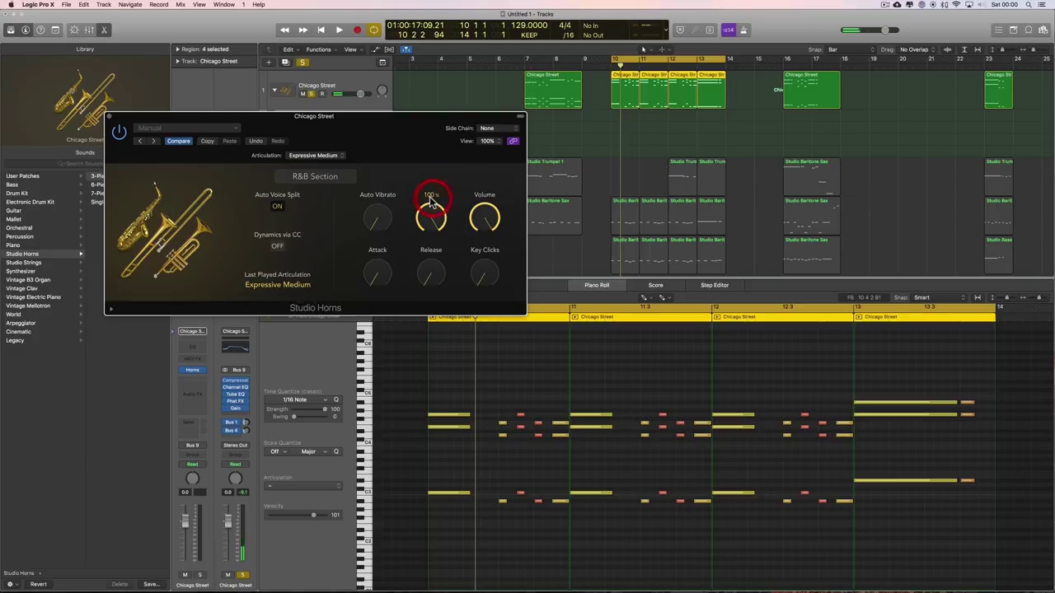
key(space)
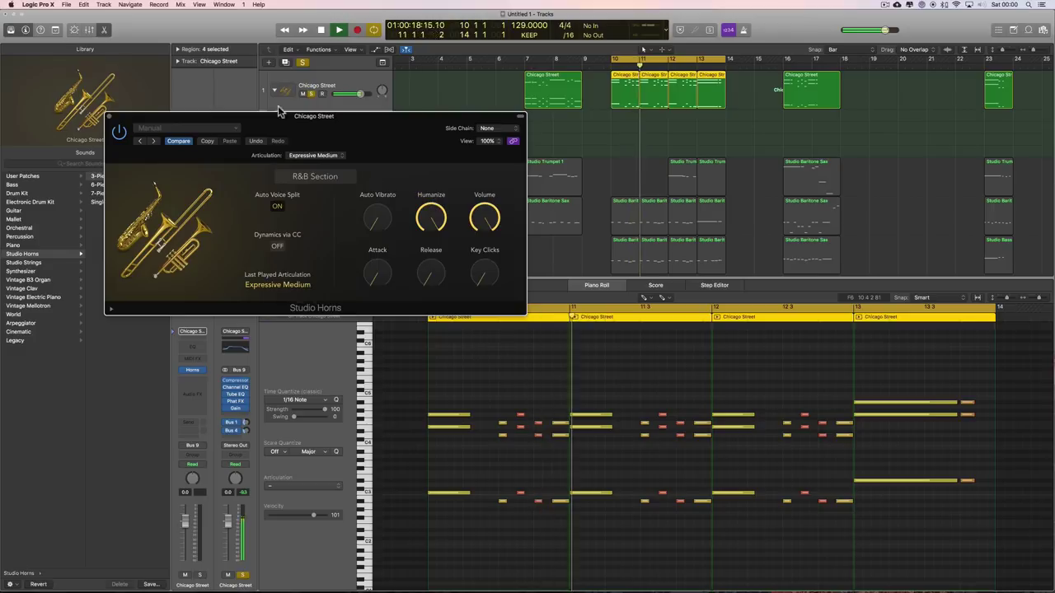
click(311, 93)
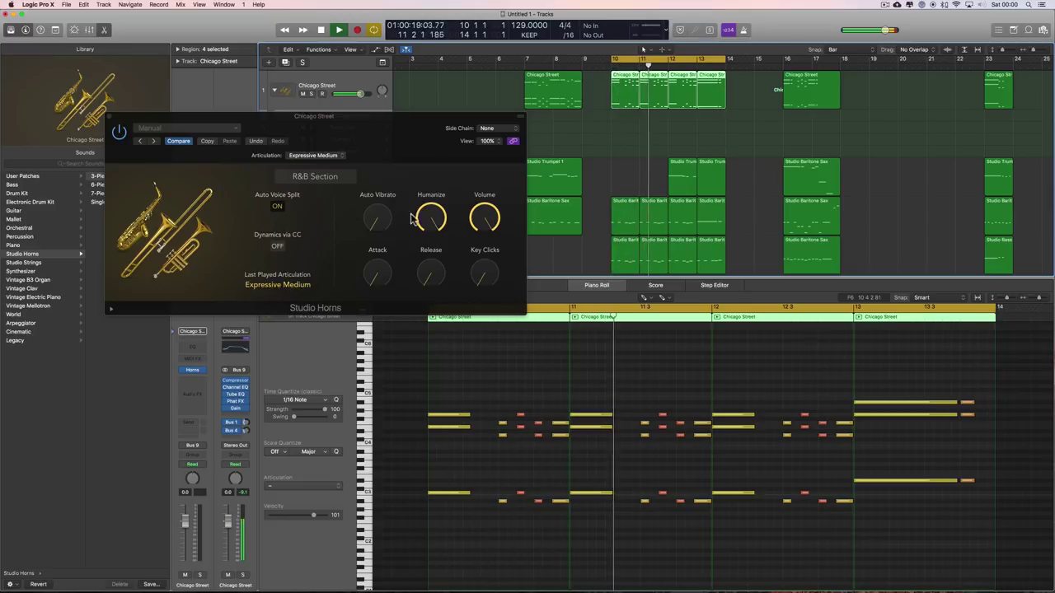
mouse_move(433, 221)
key(space)
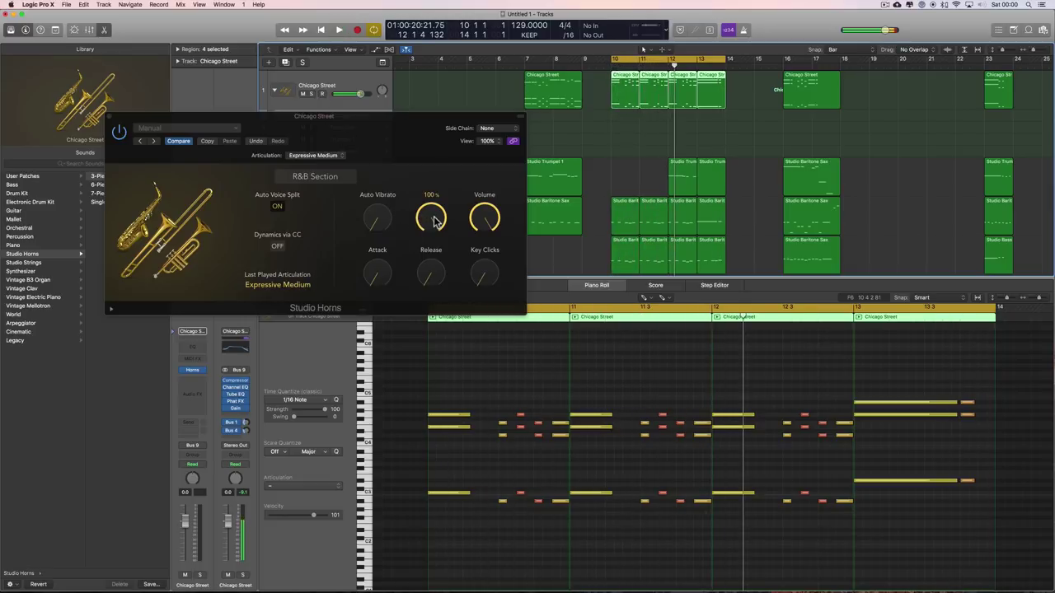
Step: Lower the Studio Horns Humanize amount and audition the section with Auto Vibrato raised to 69%
drag(429, 219, 430, 227)
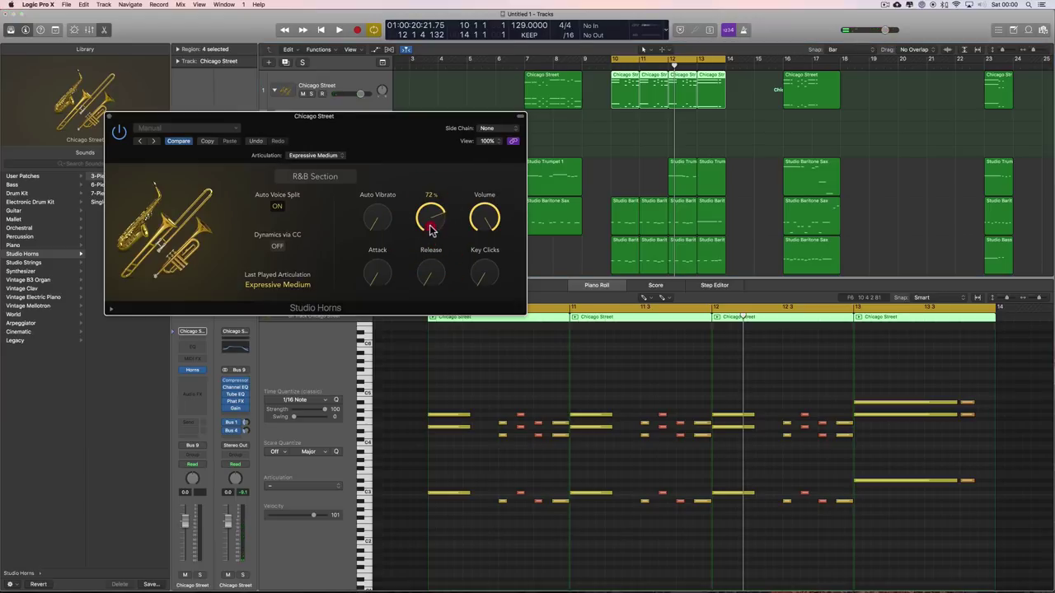
drag(429, 230, 430, 232)
drag(410, 232, 384, 229)
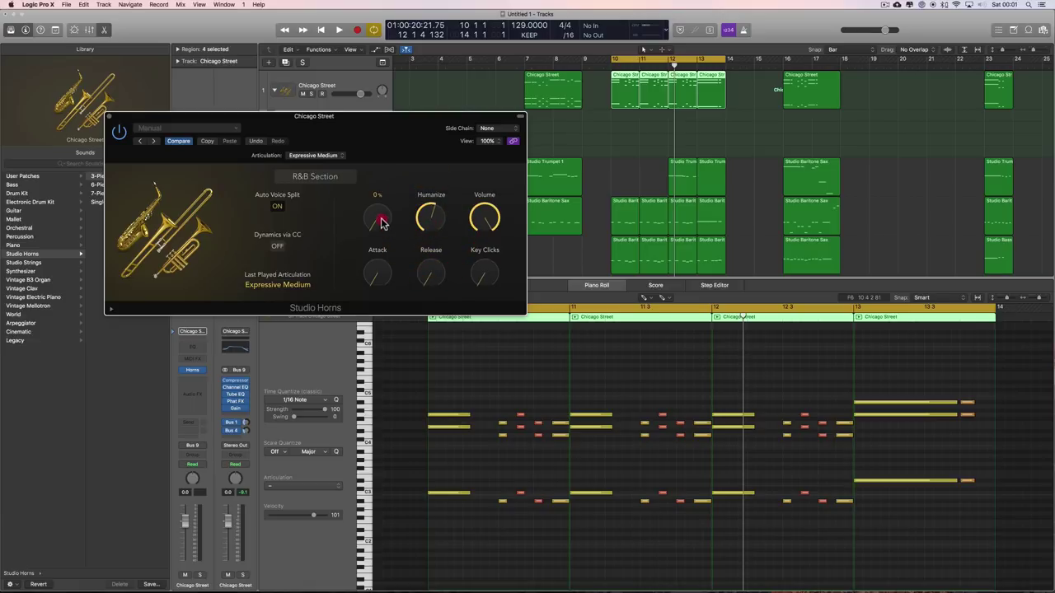
key(space)
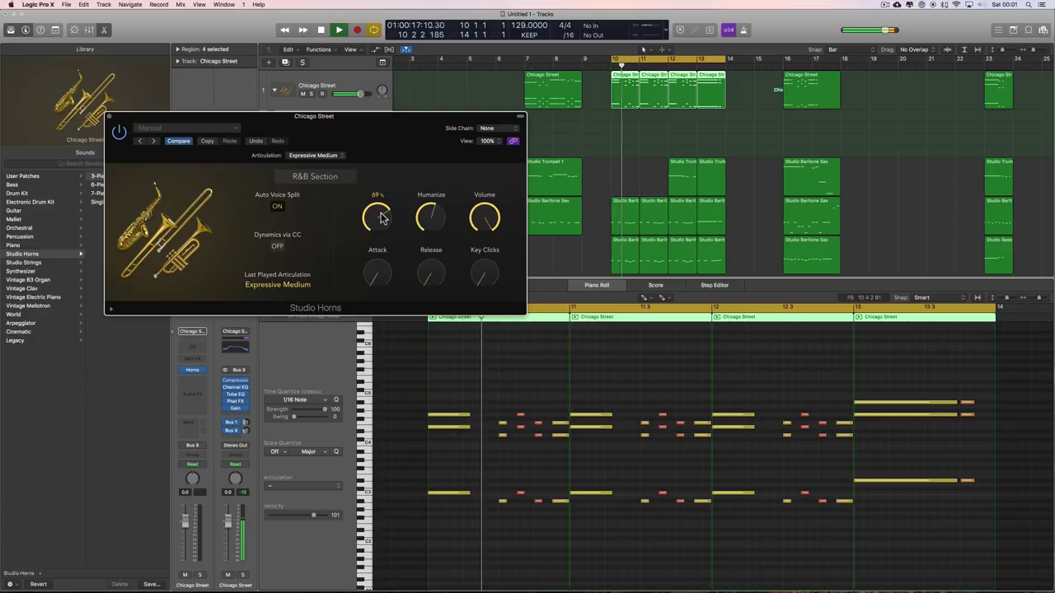
Step: Solo the Chicago Street stack and audition it with Auto Vibrato raised to 80%, then return Auto Vibrato to its minimum
click(323, 95)
click(322, 95)
click(312, 95)
key(space)
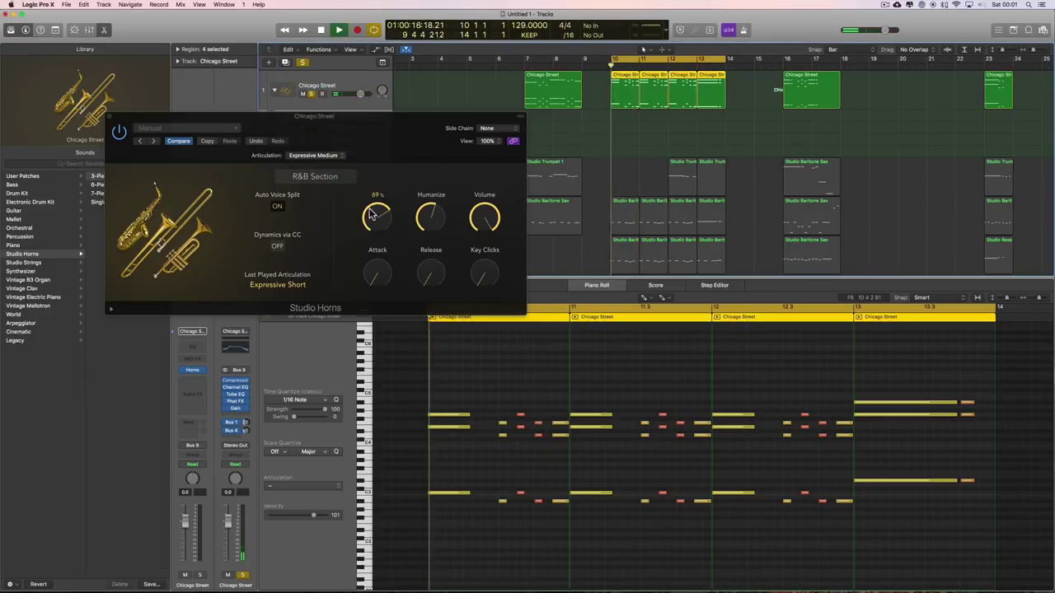
drag(370, 214, 375, 206)
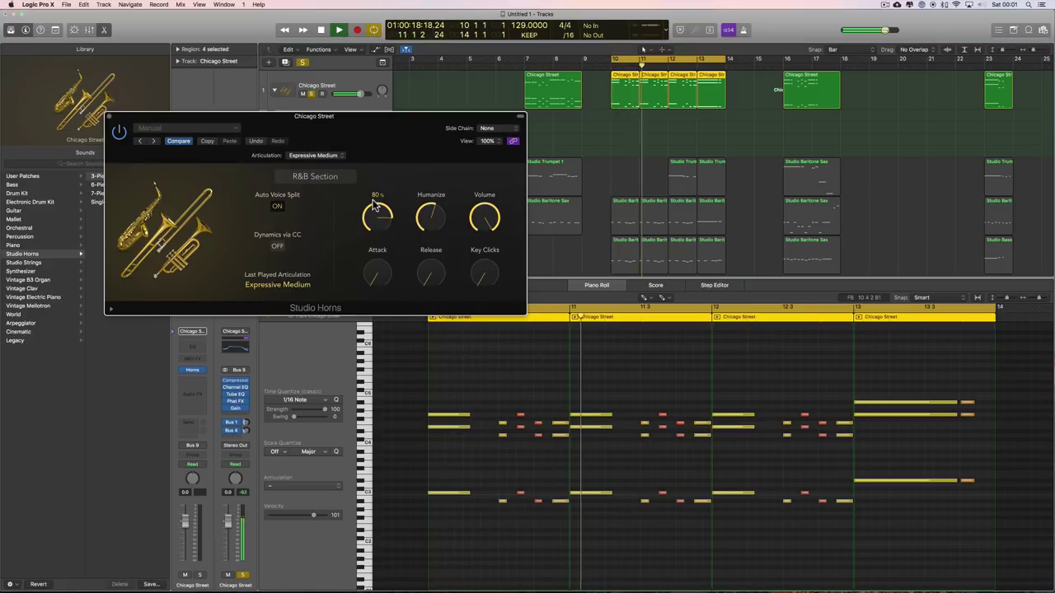
key(space)
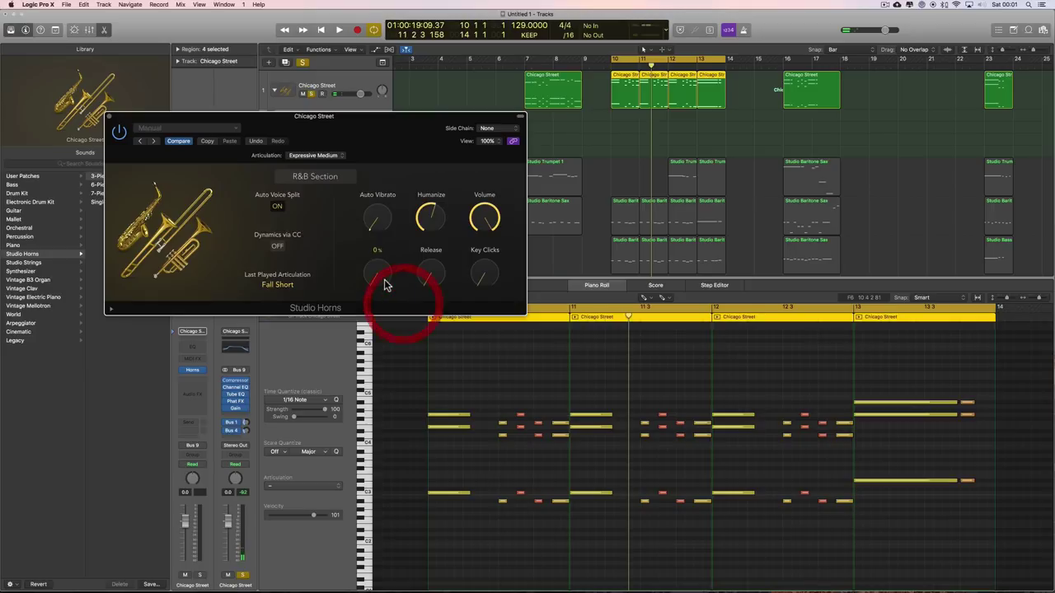
Step: Audition the section with the Studio Horns Attack raised to 31%, then return Attack to its minimum
key(space)
drag(383, 274, 378, 250)
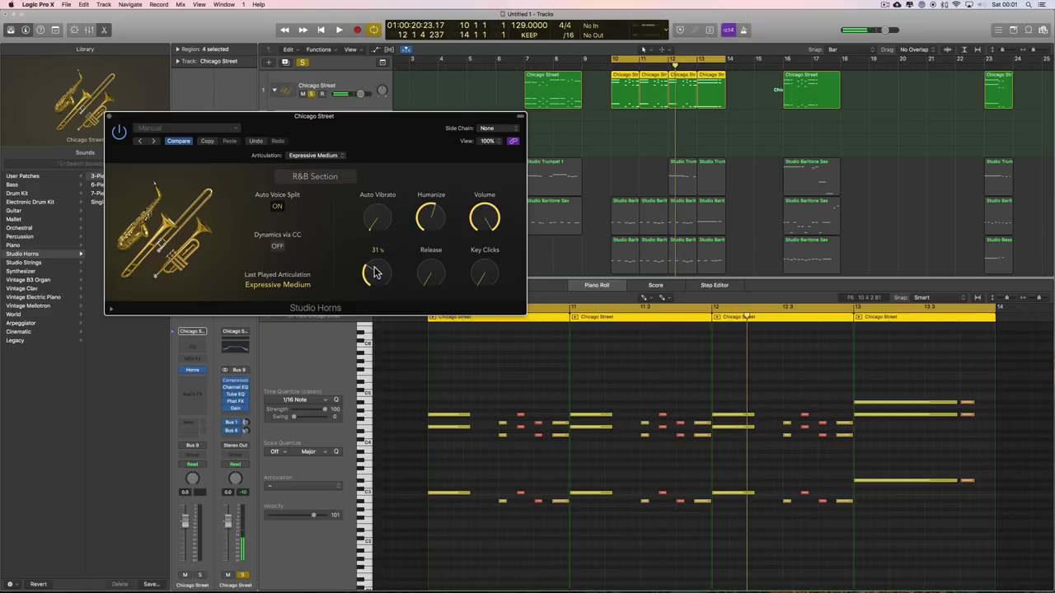
drag(375, 285, 373, 275)
drag(379, 285, 378, 295)
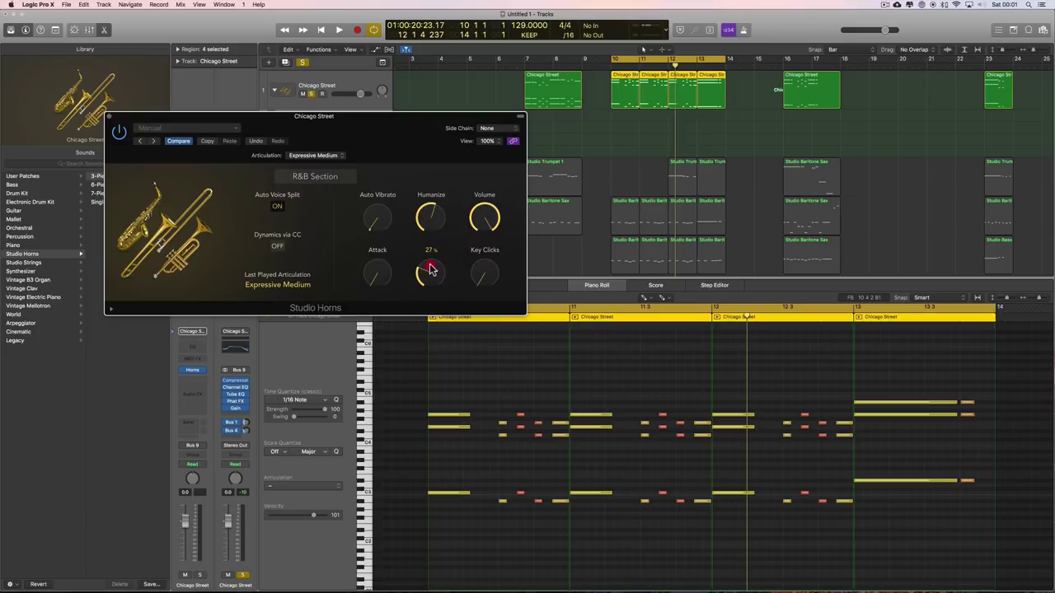
Step: Audition the section with Release set to 28% and 36%, then return Release to its minimum
drag(428, 270, 429, 271)
key(space)
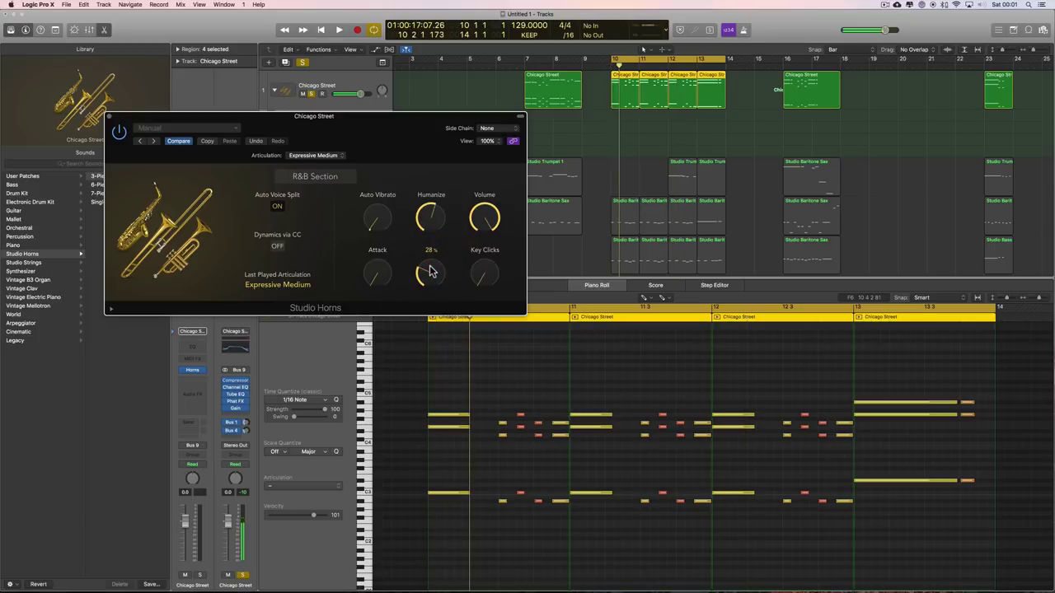
click(428, 264)
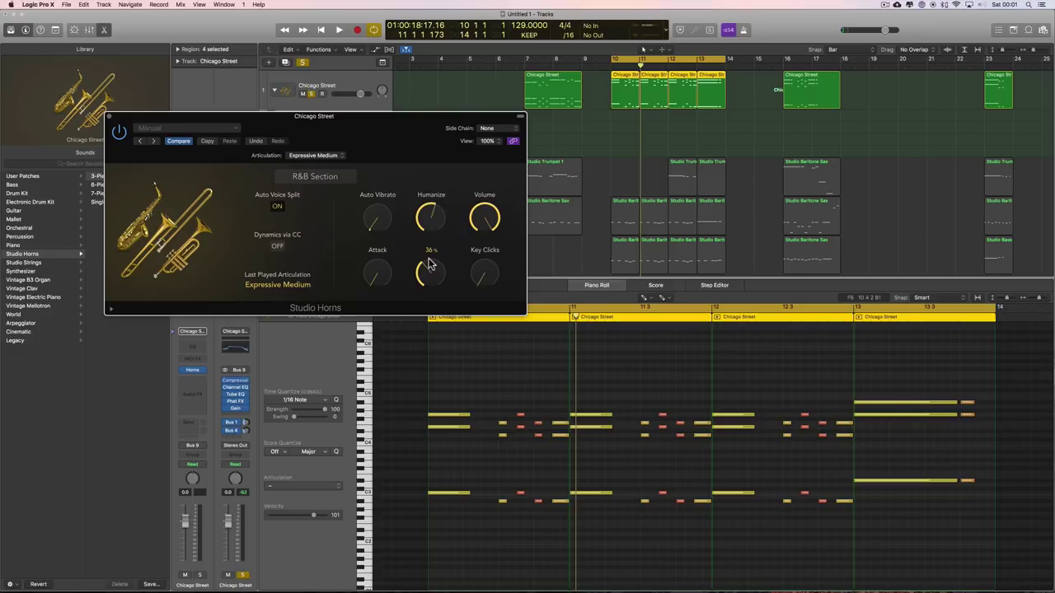
key(space)
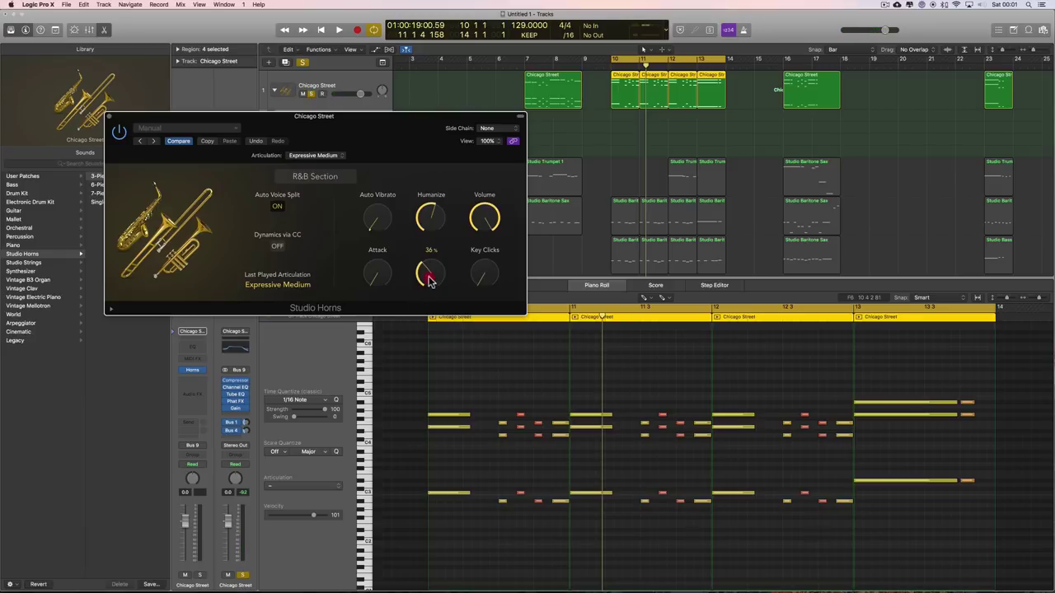
drag(428, 285, 442, 296)
Step: Move the plug-in window below the Chicago Street subtracks, solo the Tenor Sax subtrack and unsolo the stack
drag(321, 120, 306, 195)
click(344, 129)
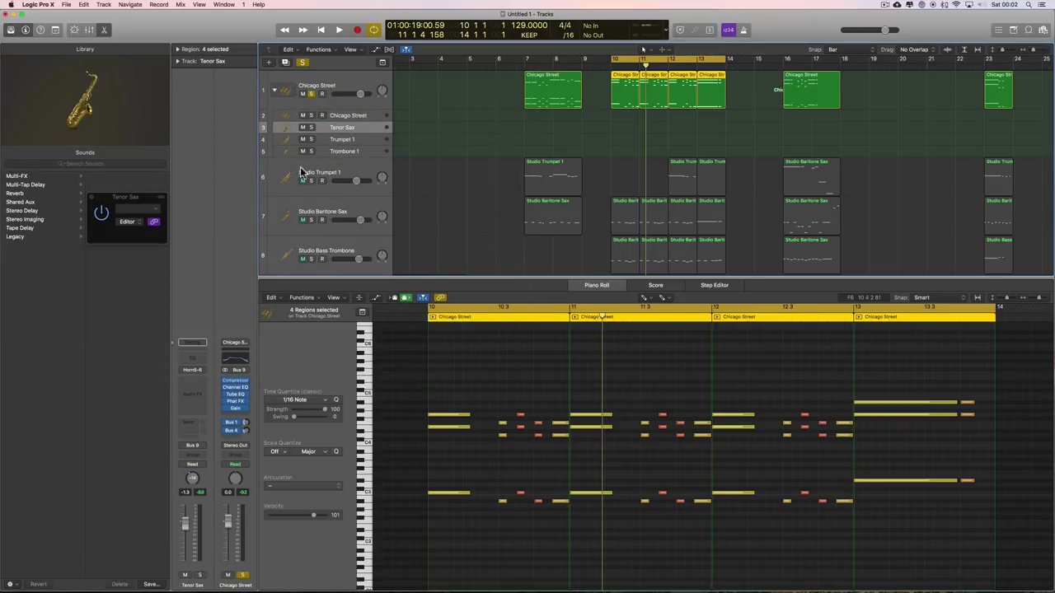
click(348, 117)
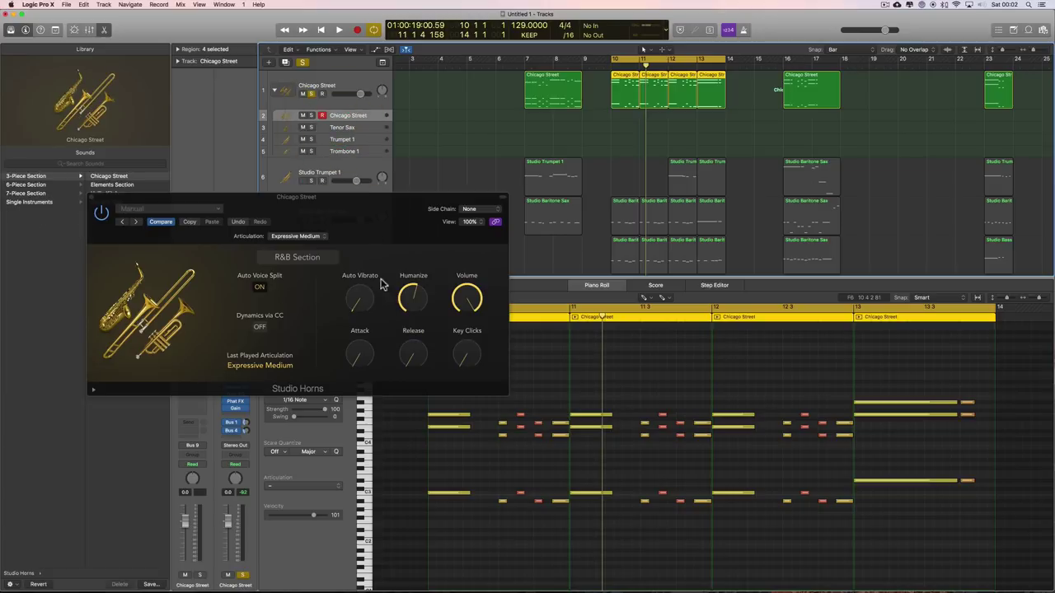
click(311, 129)
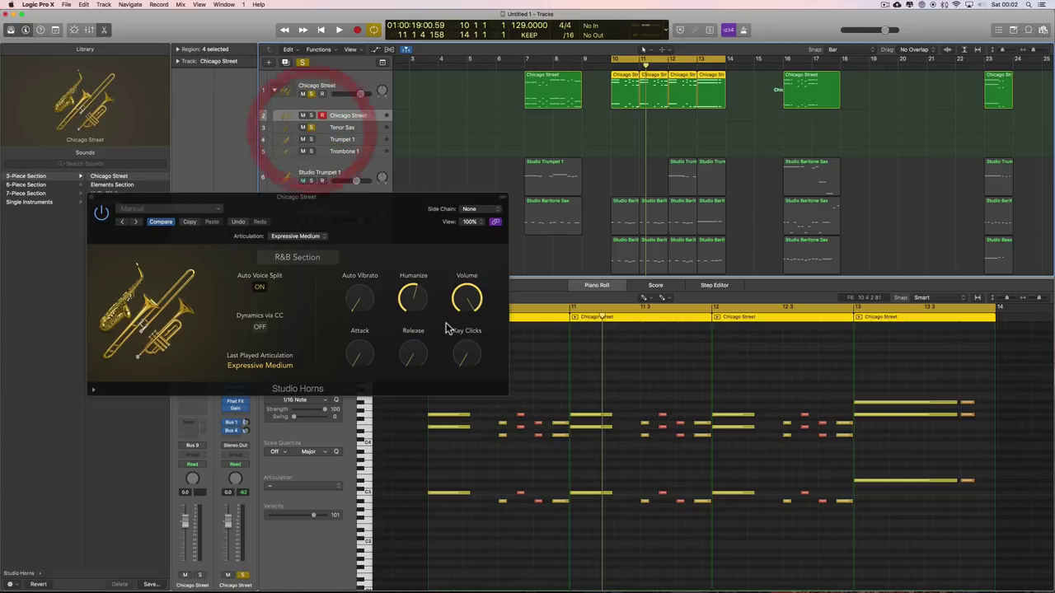
click(313, 93)
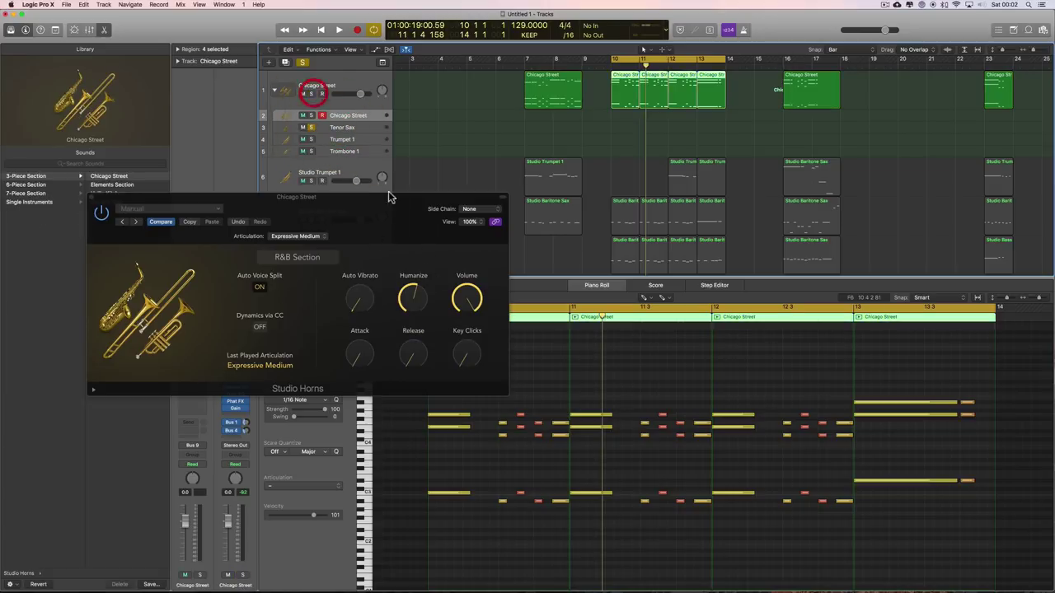
Step: Play the soloed Tenor Sax while raising the Studio Horns Key Clicks amount to 99%
key(space)
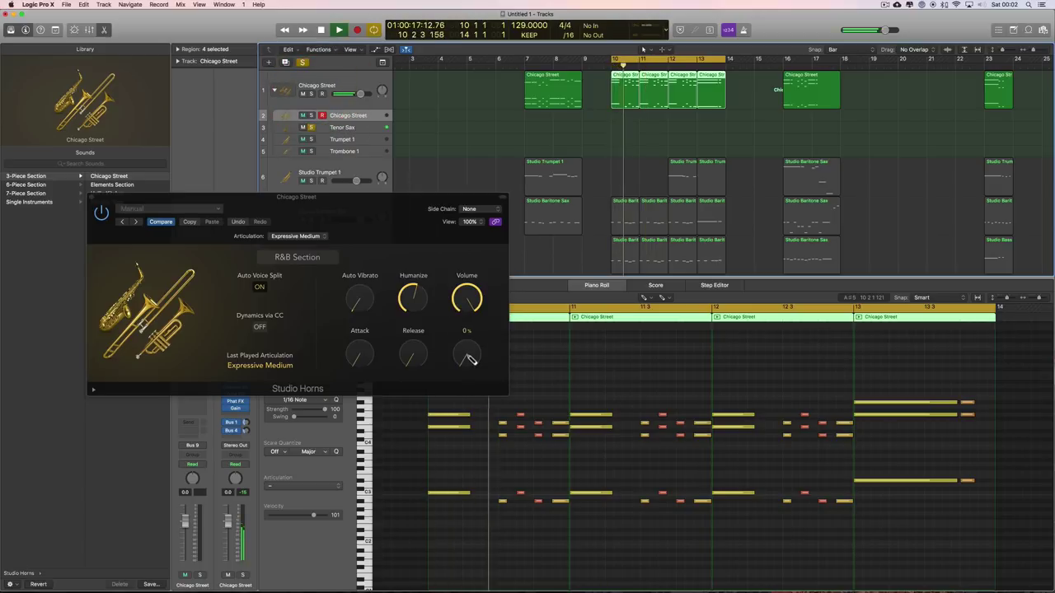
drag(466, 355, 459, 254)
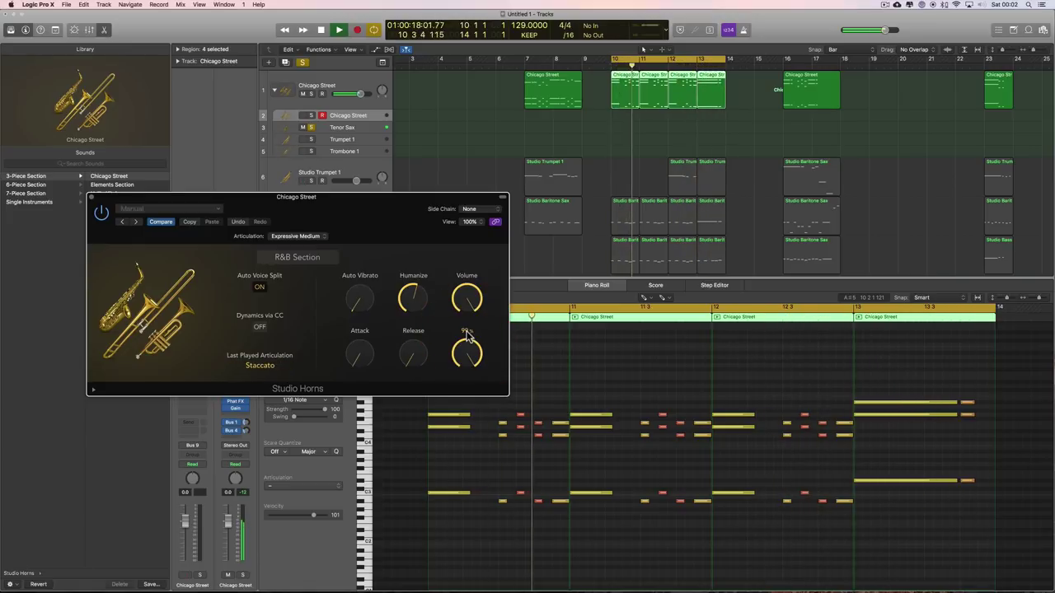
key(space)
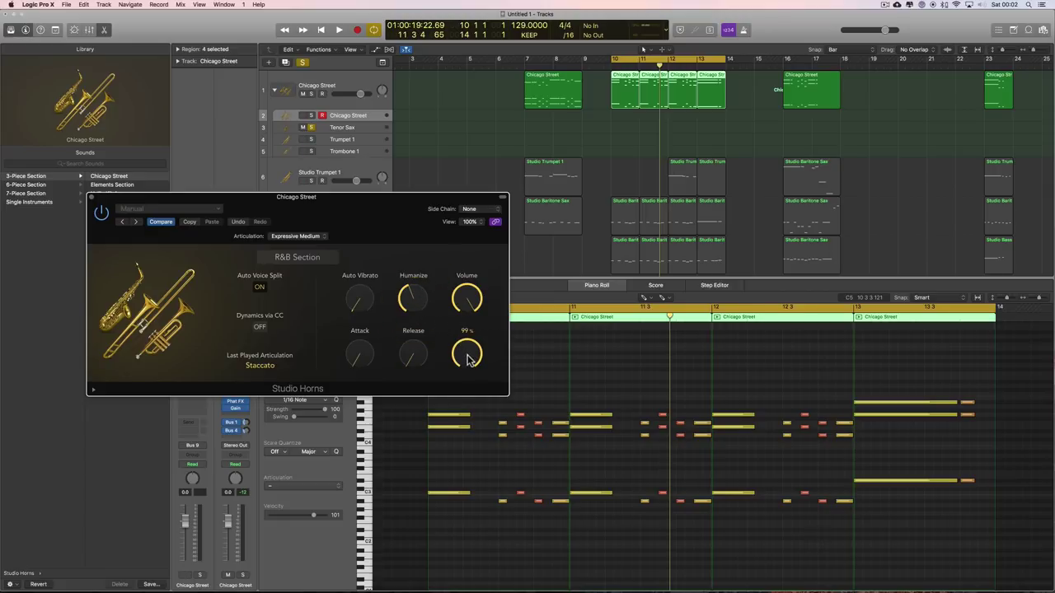
Step: Lower the Studio Horns Humanize amount further and replay the soloed Tenor Sax with the key clicks
drag(411, 302, 425, 338)
key(space)
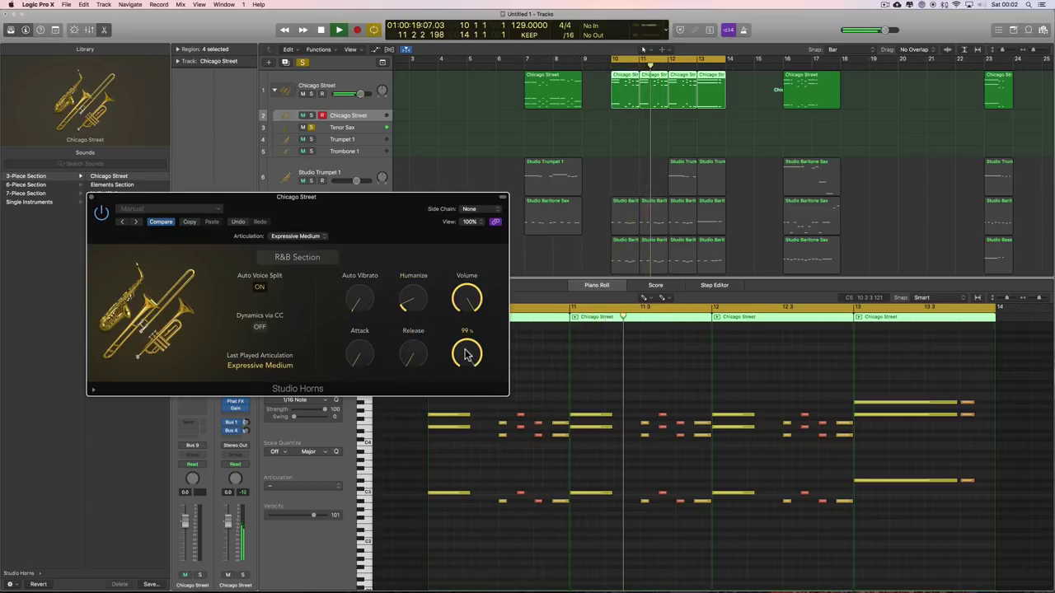
key(space)
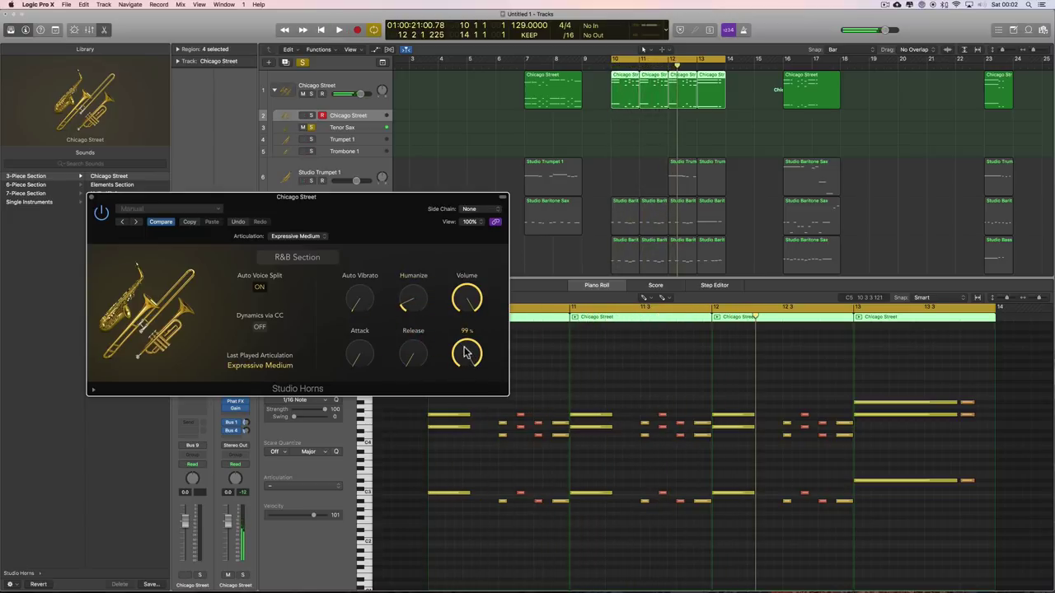
Step: Return Key Clicks to its minimum and close the Studio Horns plug-in window
drag(466, 354, 503, 470)
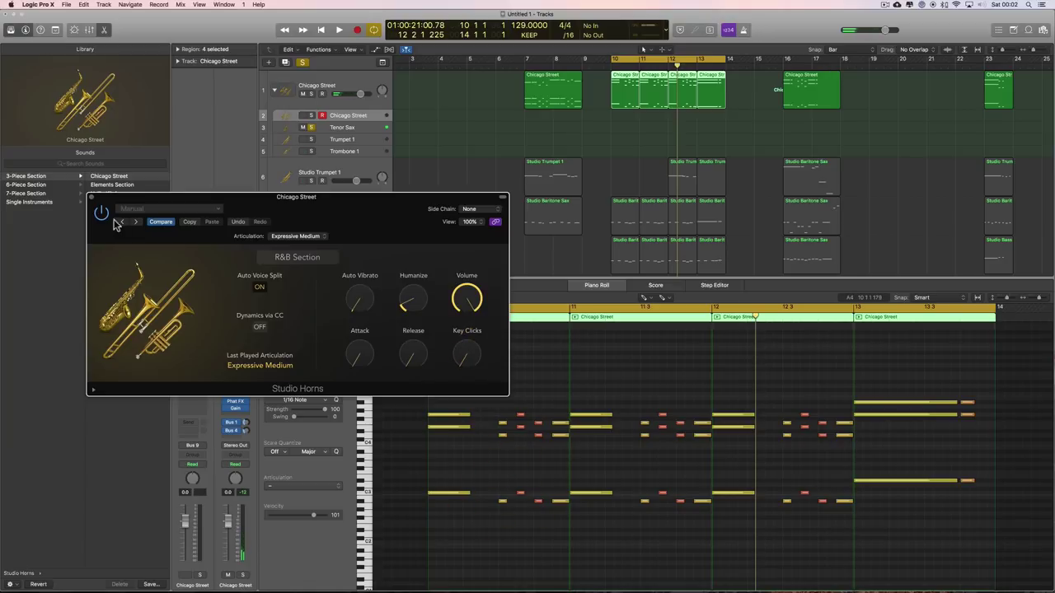
click(92, 200)
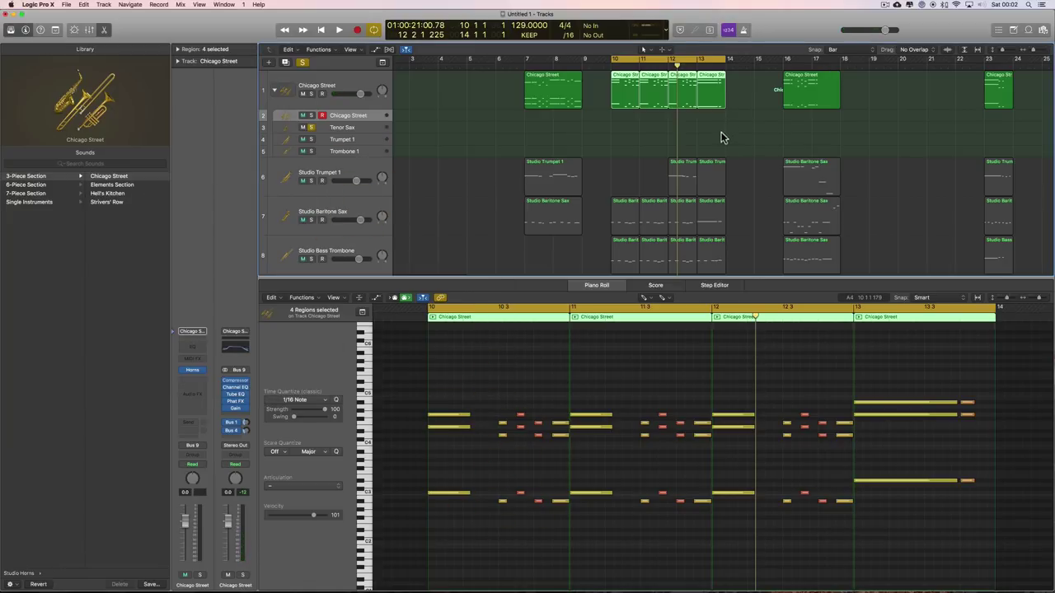
Step: Unsolo the Tenor Sax subtrack and close the Piano Roll editor to show the full arrangement
click(311, 128)
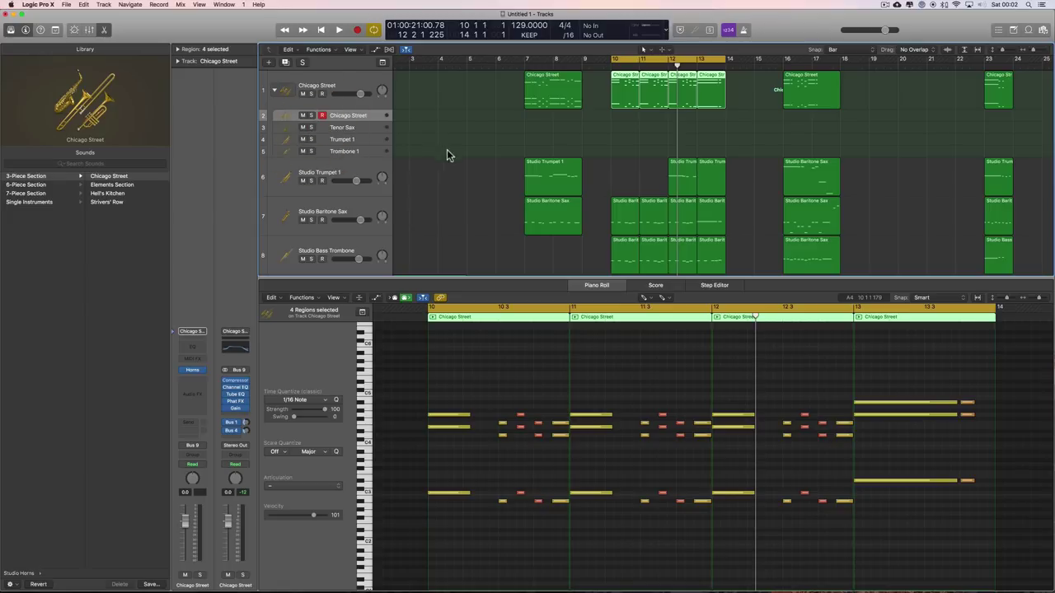
scroll(698, 157, down, 6)
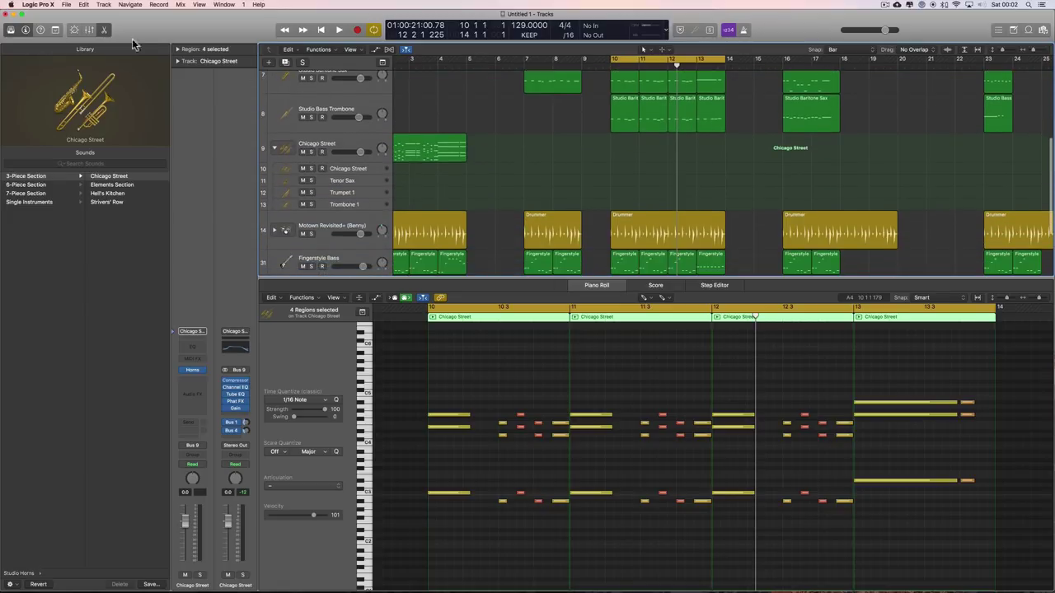
click(107, 31)
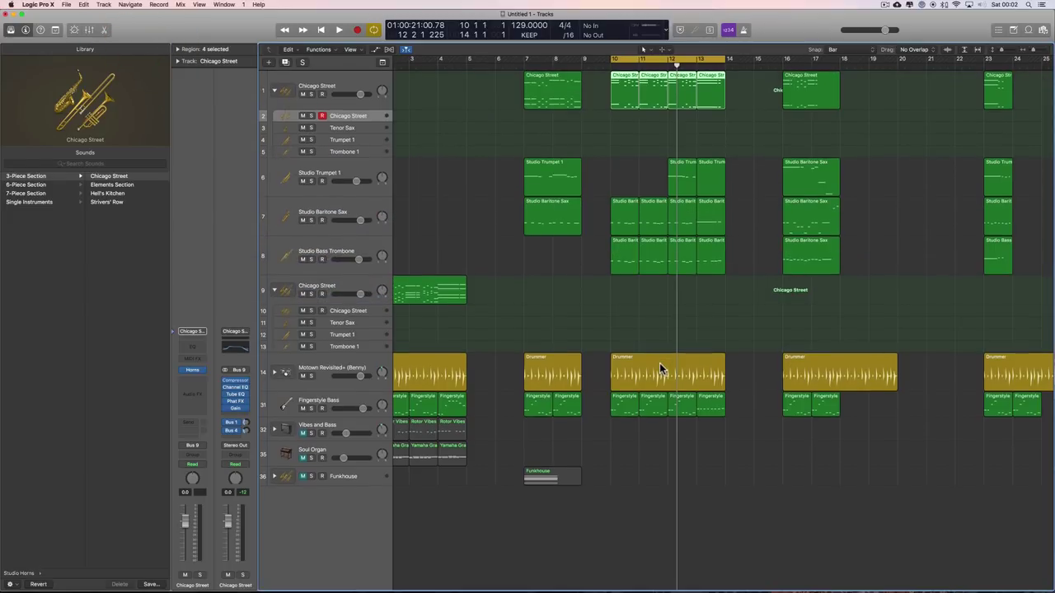
Step: Raise the Motown Revisited+ drummer track's volume slightly and start playing the cycled section with all horn parts
click(360, 376)
drag(367, 376, 363, 407)
mouse_move(363, 409)
key(space)
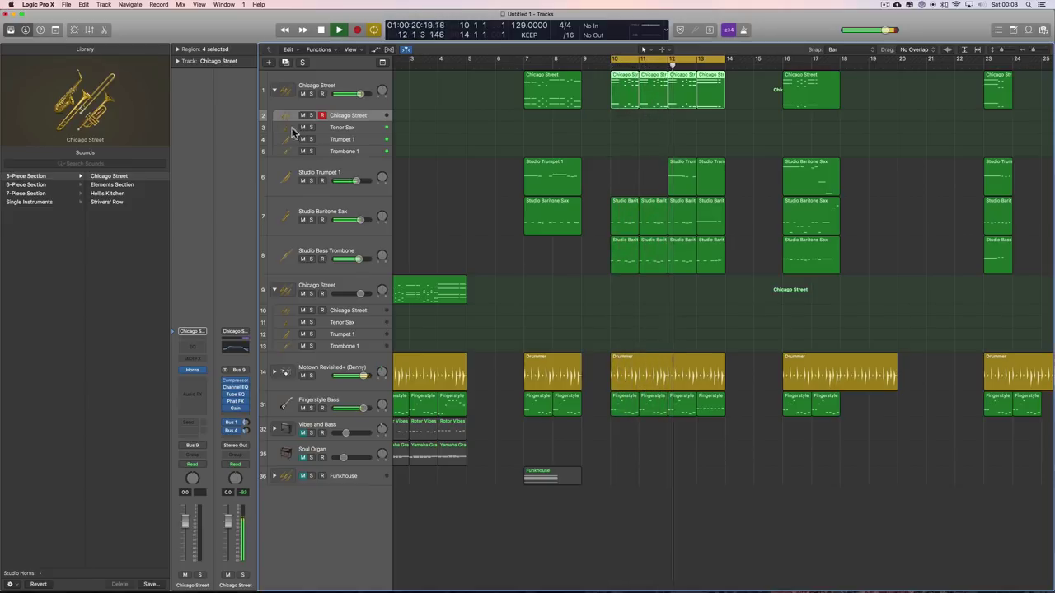
Step: Reset the Studio Trumpet 1 track's volume to +0.0 dB during playback, listen to the balance, and stop
alt+click(358, 180)
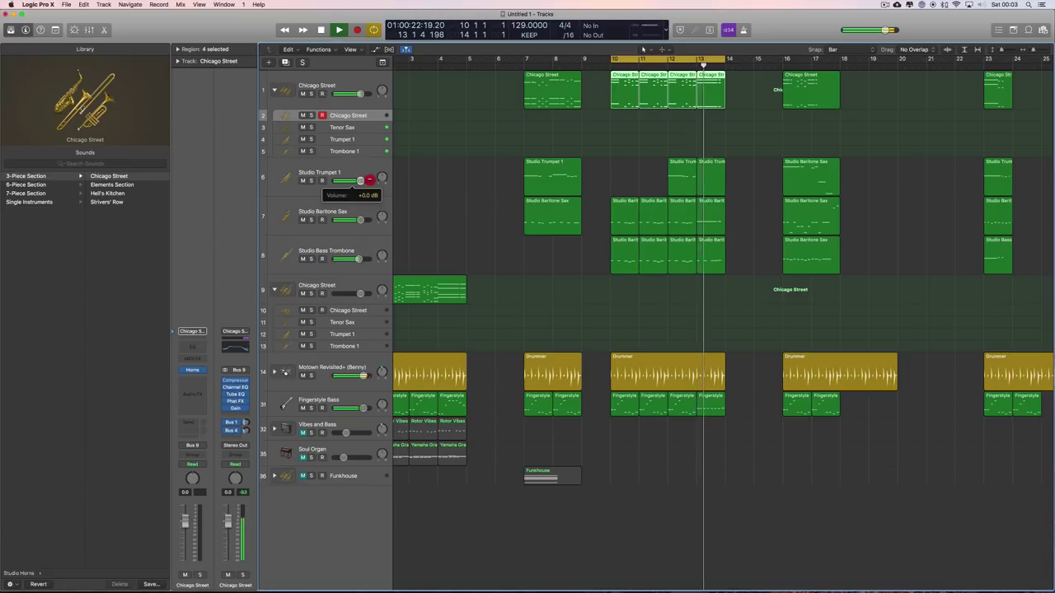
click(370, 179)
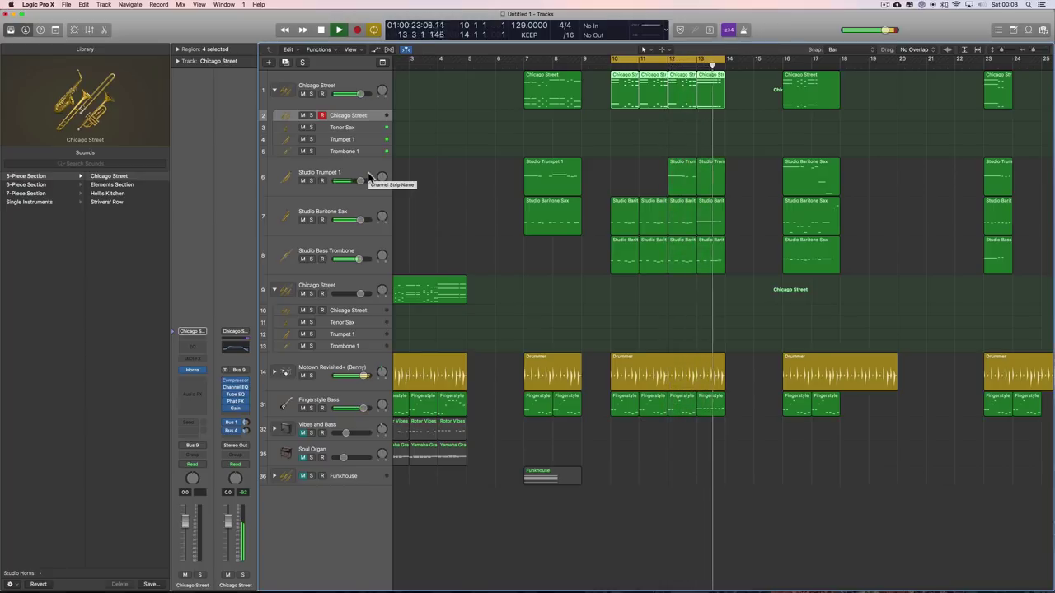
key(space)
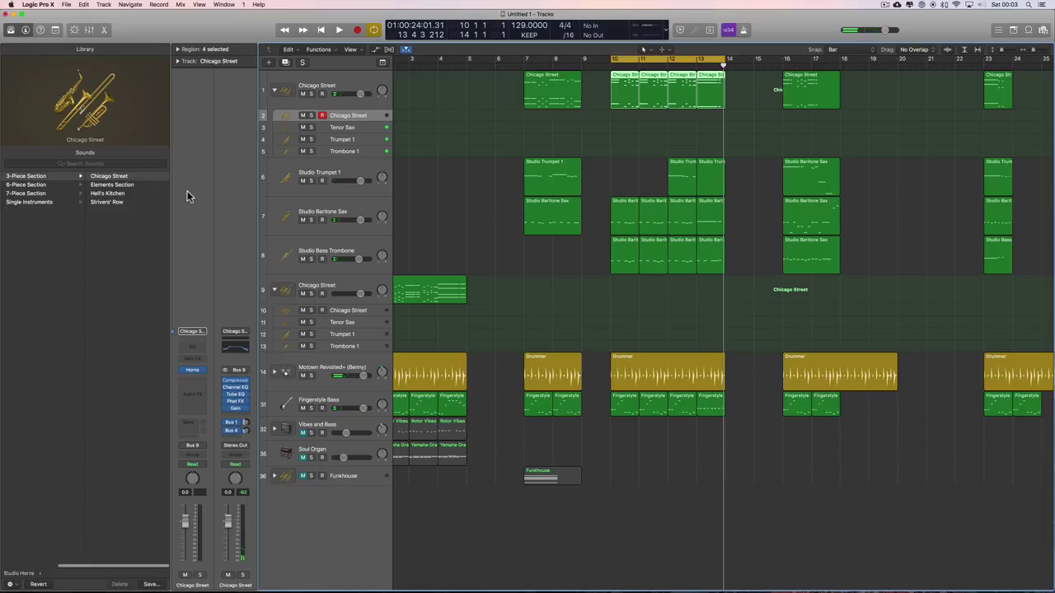
Step: Open the Chicago Street track's Studio Horns plug-in, move its window clear of the track headers to review the settings, and close it
click(195, 371)
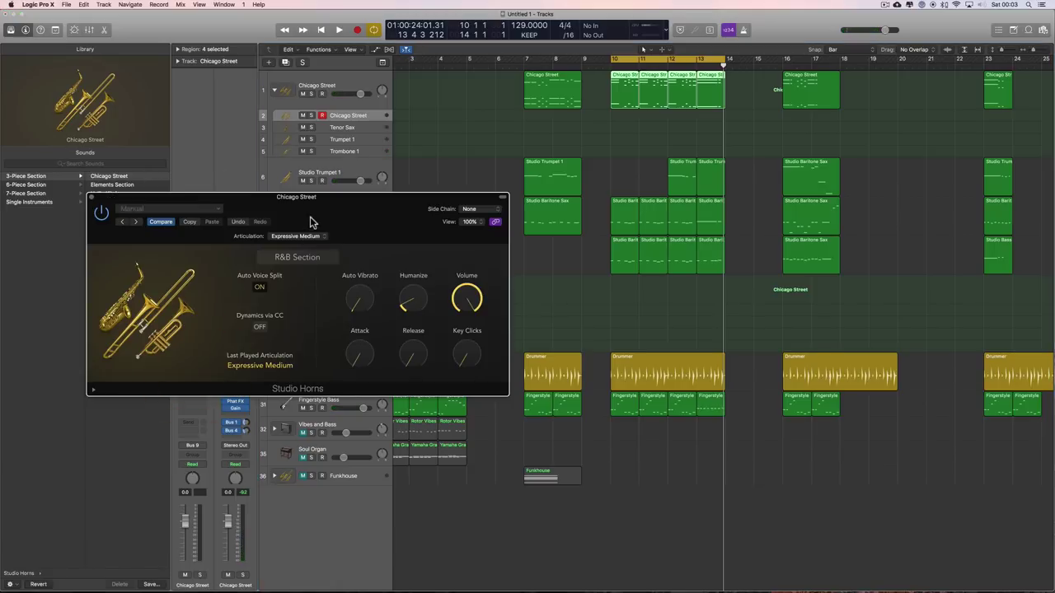
drag(313, 219, 513, 158)
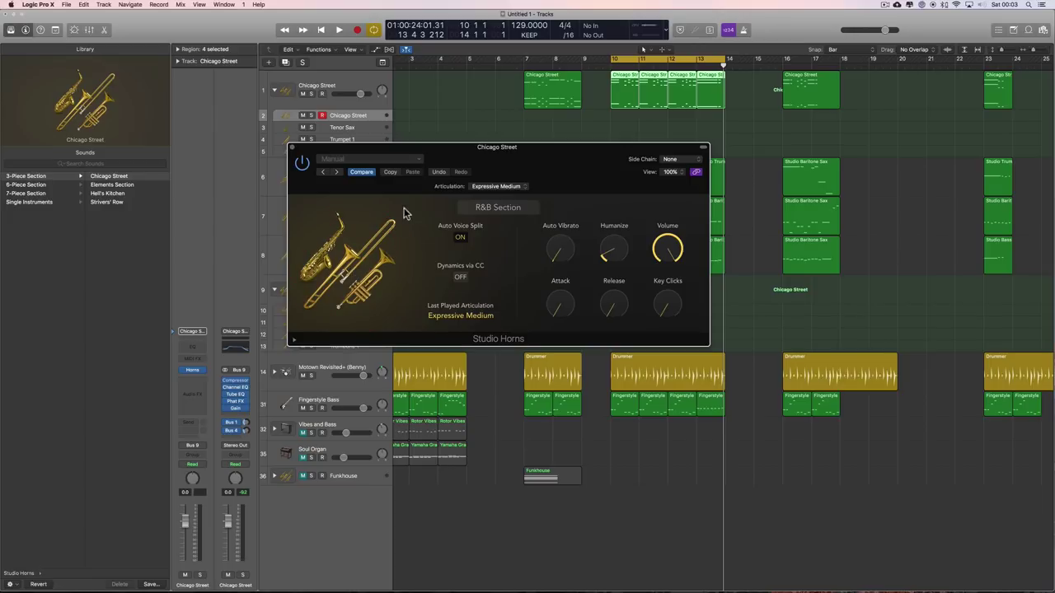
drag(415, 152, 603, 168)
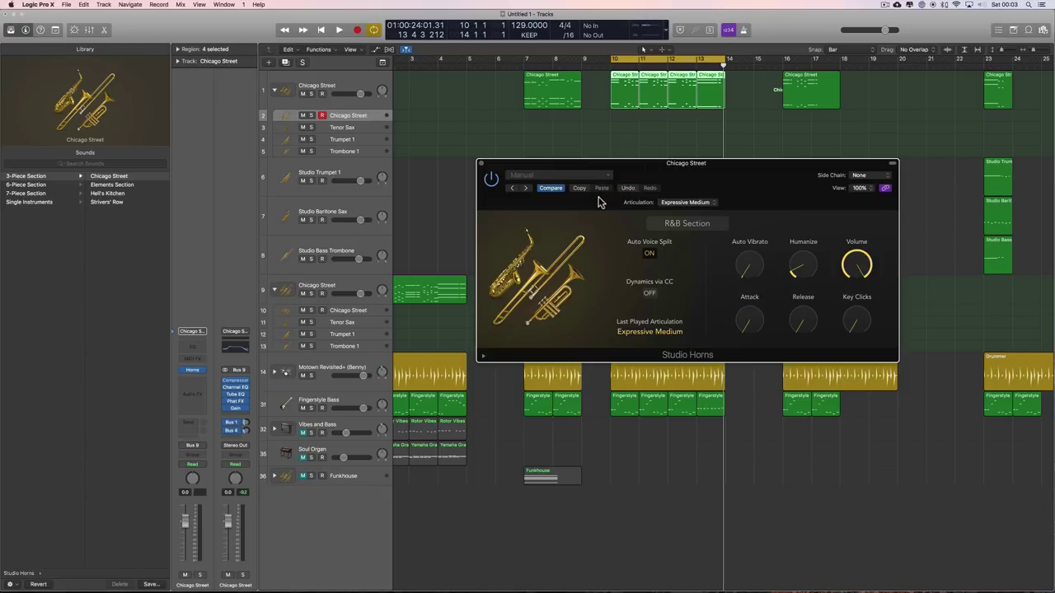
click(481, 163)
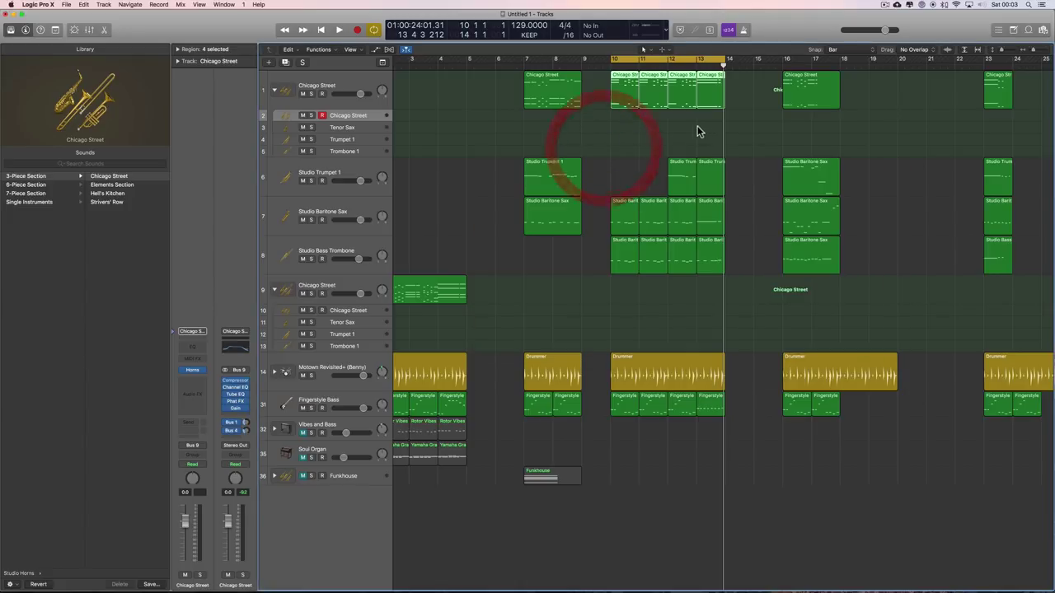
Step: Deselect the Chicago Street regions, play the cycled section with the full horn arrangement, and stop playback
click(729, 467)
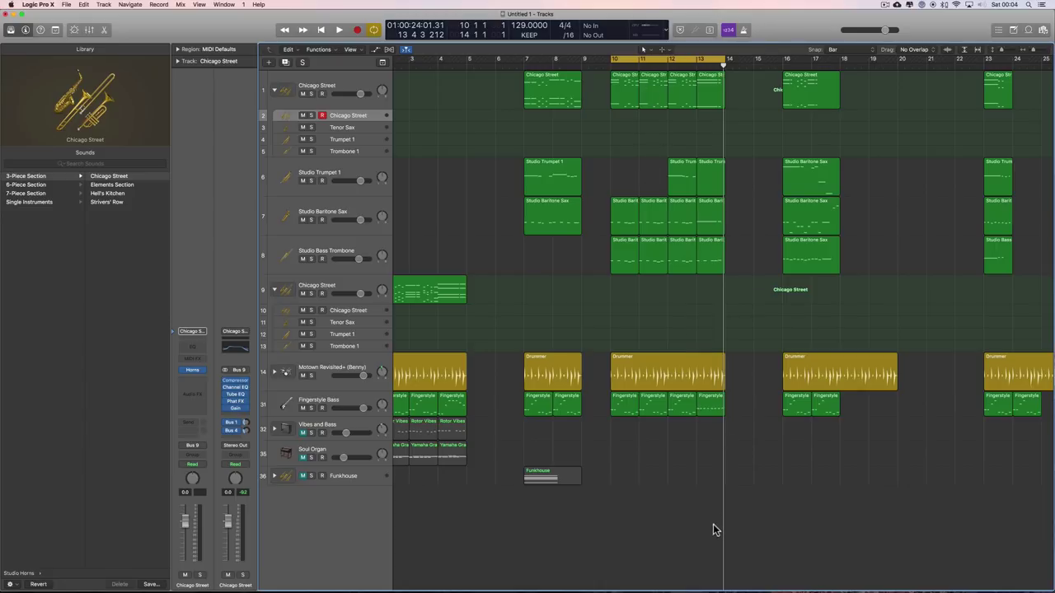
key(space)
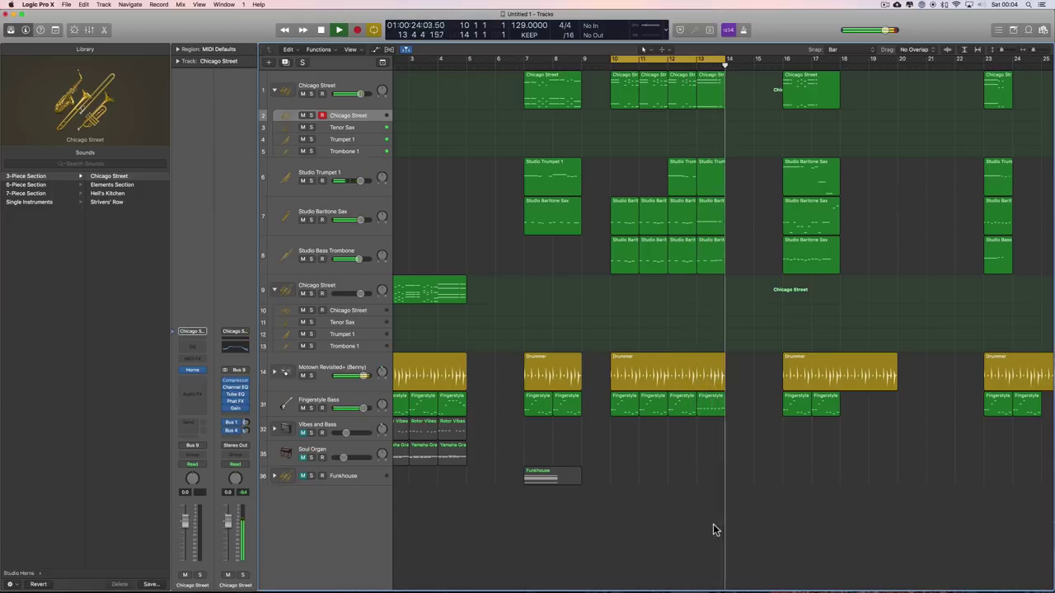
key(space)
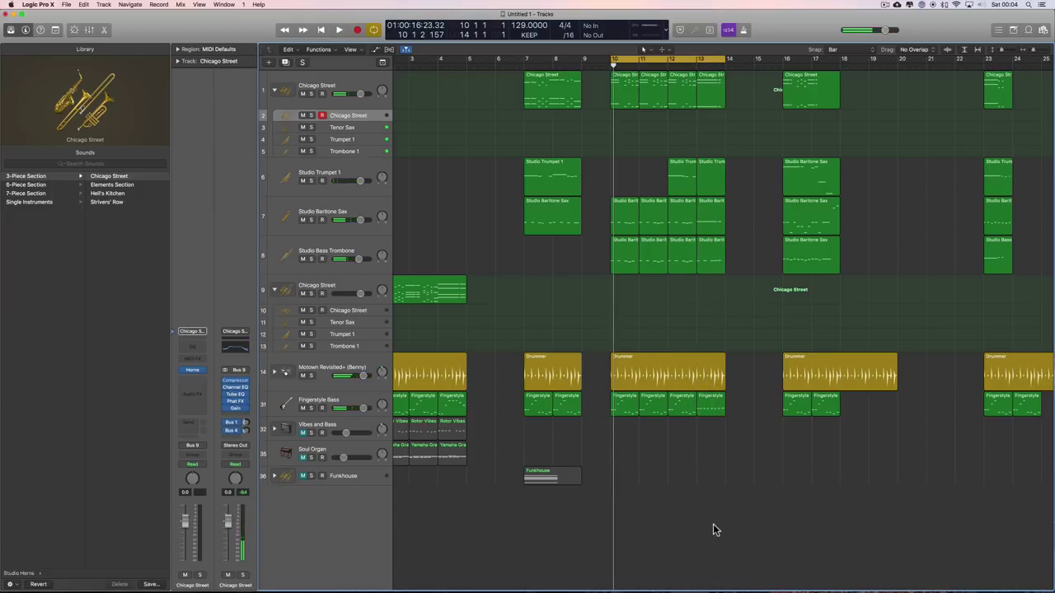